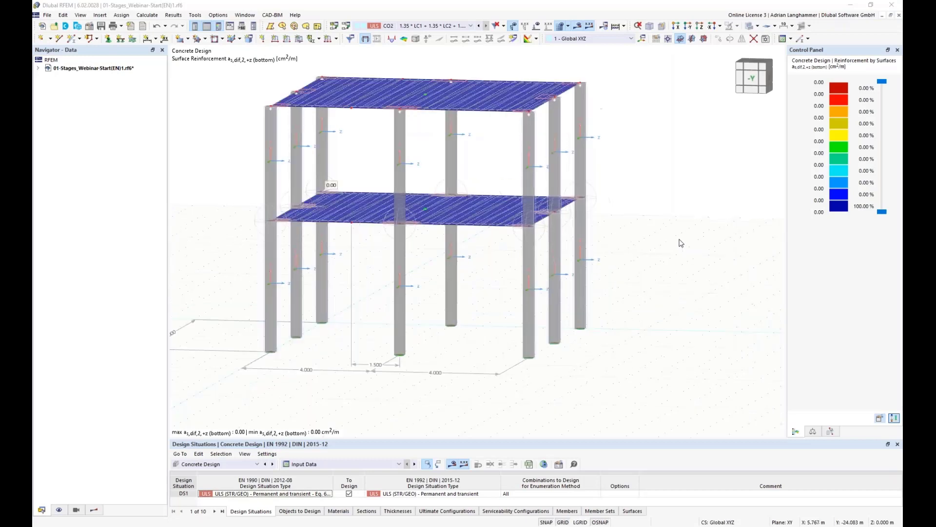
- Inspect the two-storey concrete frame from several angles, with the two middle ground-floor columns selected
middle_drag(671, 249, 687, 263)
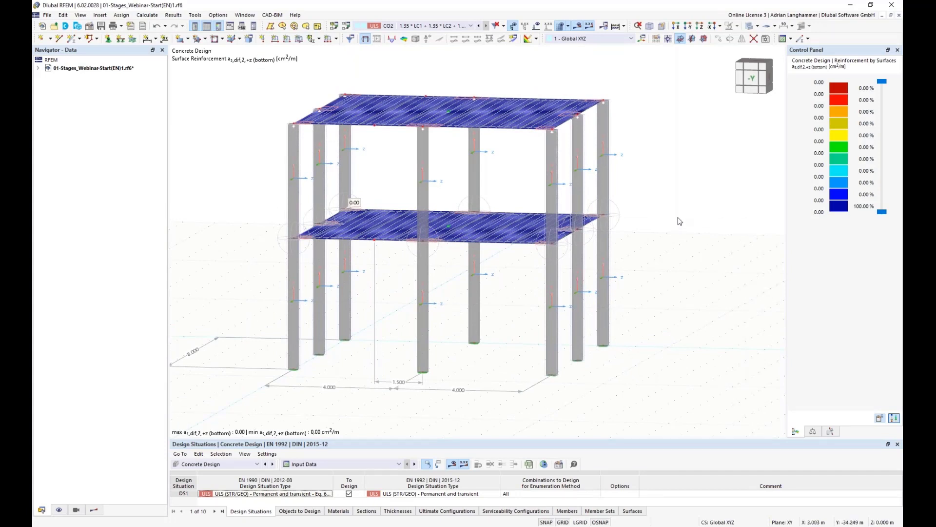
middle_drag(663, 227, 666, 218)
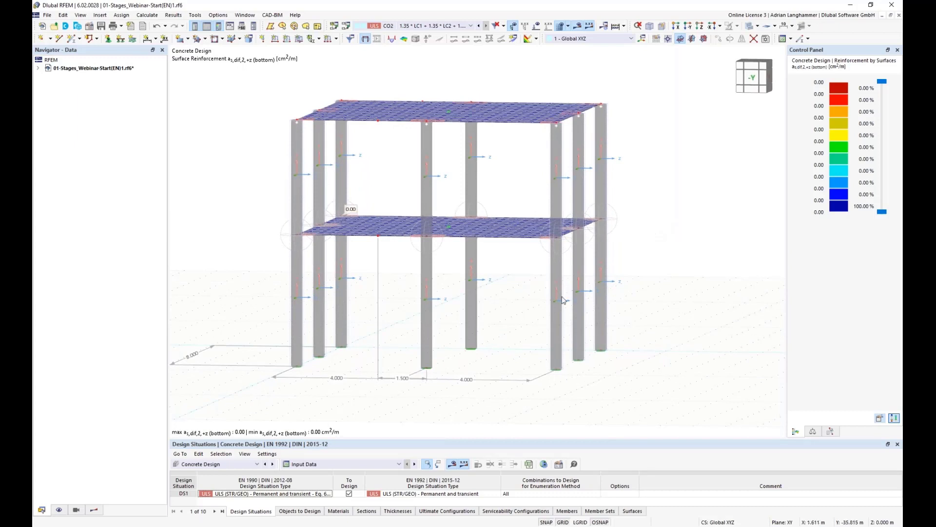
drag(512, 303, 405, 280)
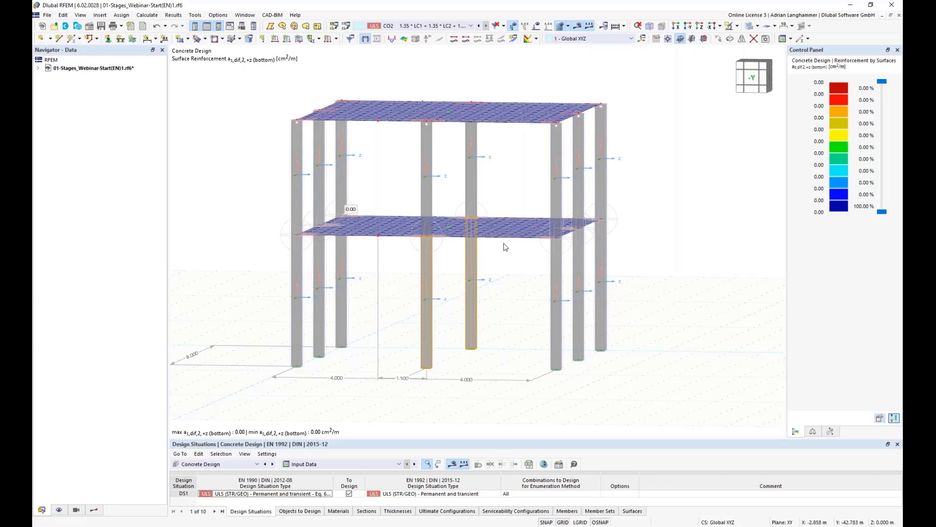
middle_drag(506, 286, 502, 241)
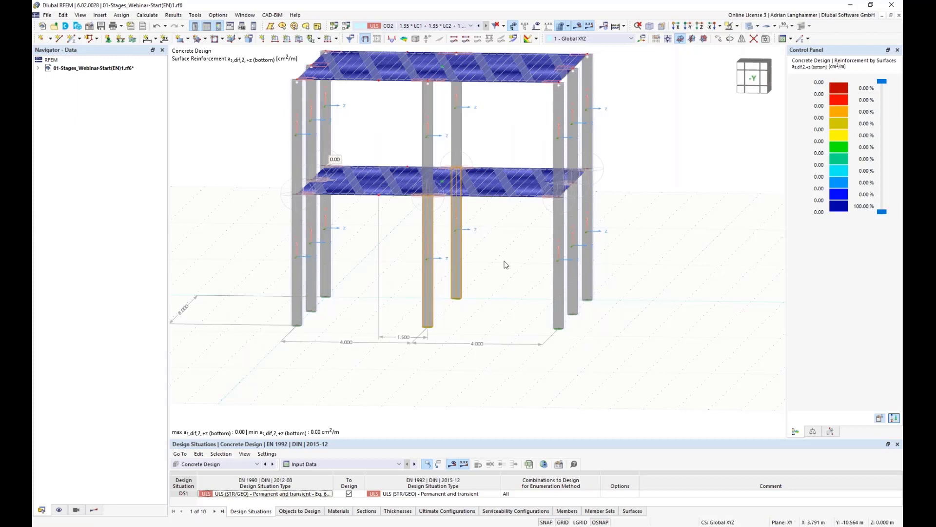
ctrl+middle_drag(488, 292, 485, 294)
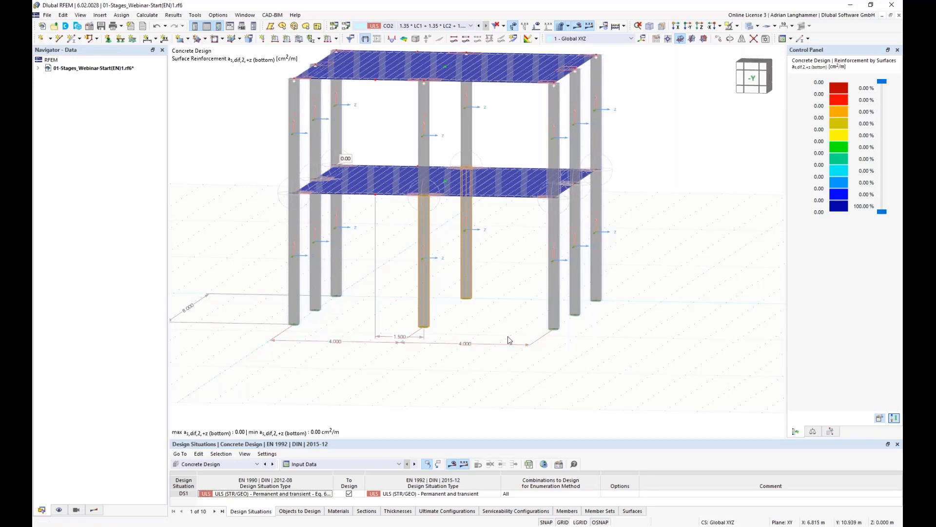
ctrl+middle_drag(473, 317, 435, 339)
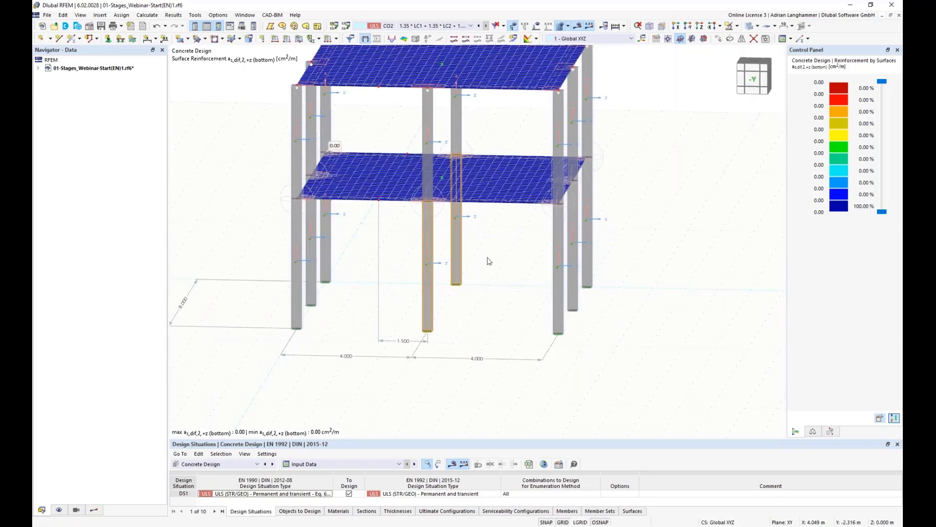
ctrl+middle_drag(474, 306, 439, 267)
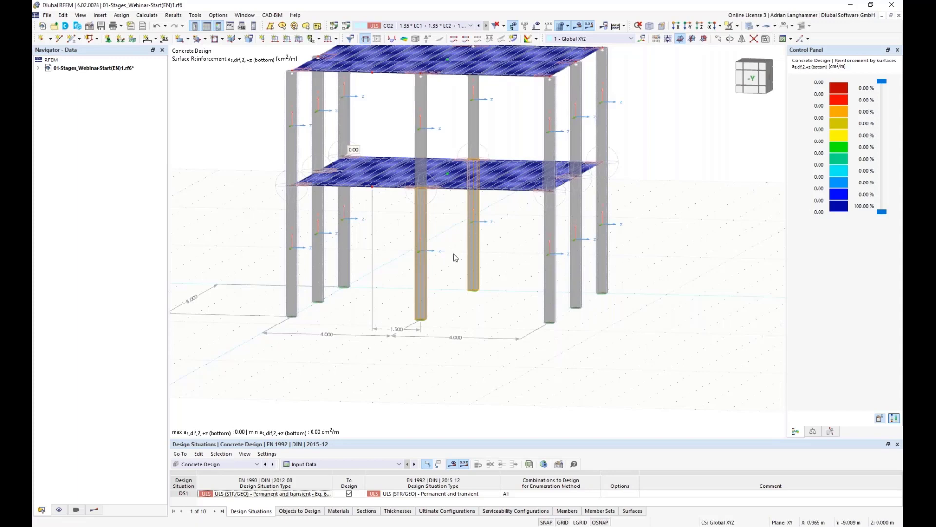
scroll(453, 257, down, 3)
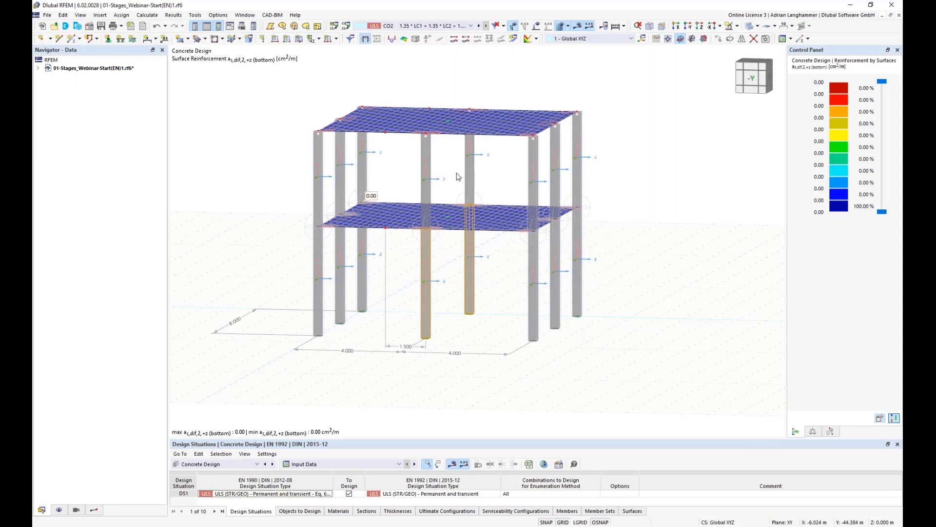
middle_drag(443, 162, 429, 150)
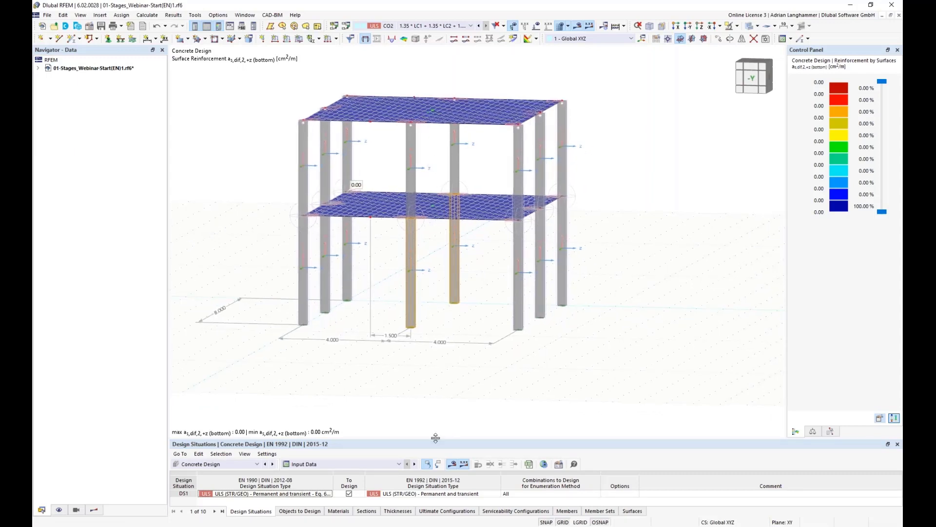
- Enlarge the table area and display the required surface reinforcement as,req,1,-z (top) for the concrete design
drag(433, 437, 442, 363)
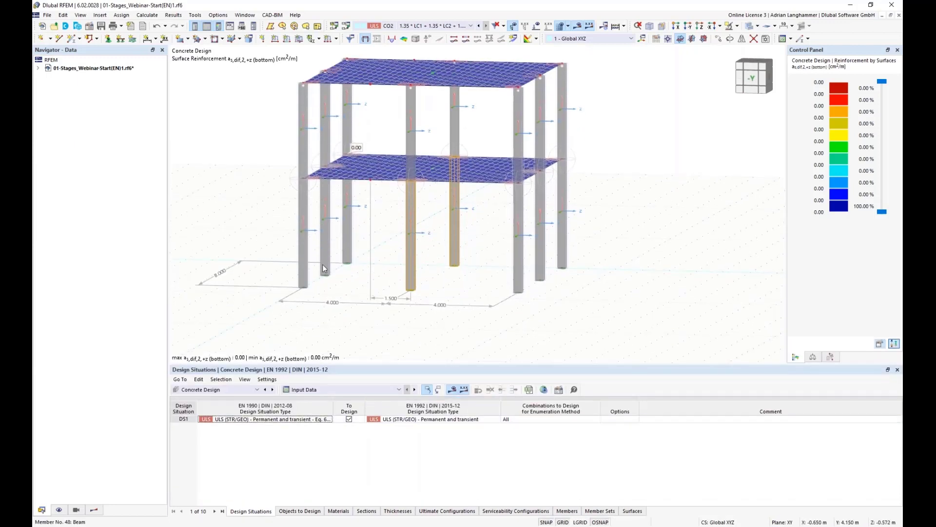
middle_drag(361, 232, 365, 240)
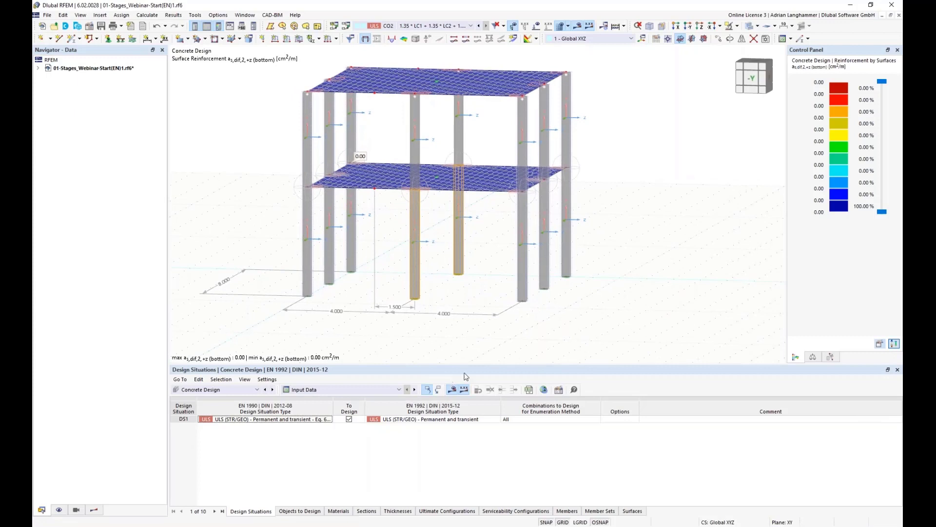
click(100, 509)
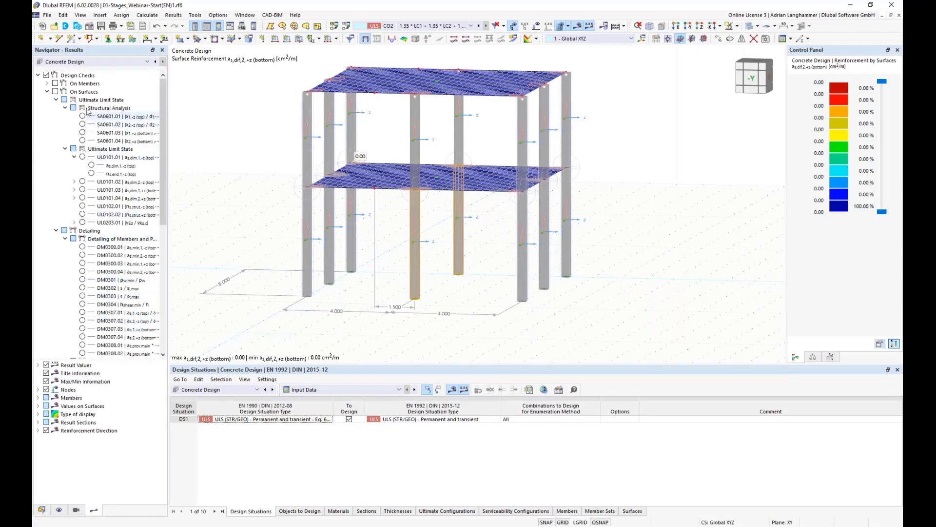
click(47, 91)
click(83, 141)
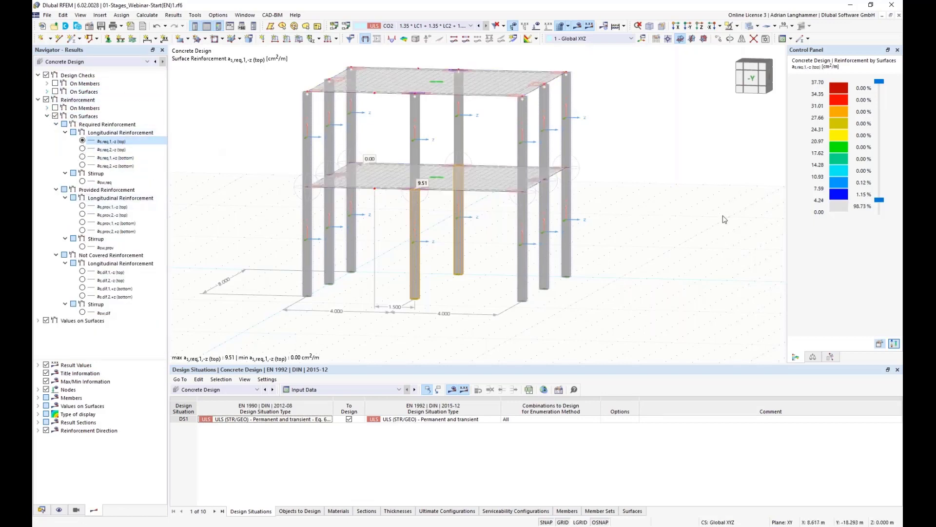
- Set the result colour scale of the required reinforcement to refer to Max/Min, covering the full range down to zero
double_click(832, 182)
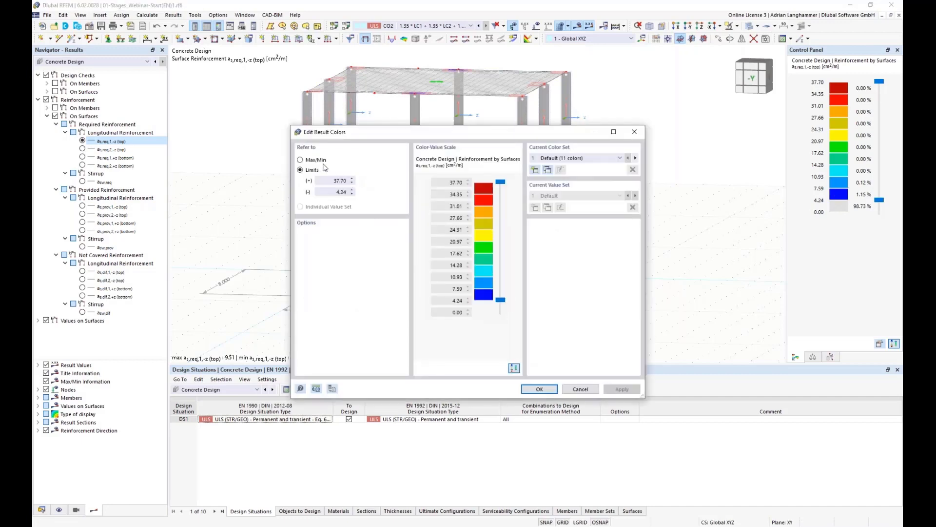
drag(500, 300, 500, 311)
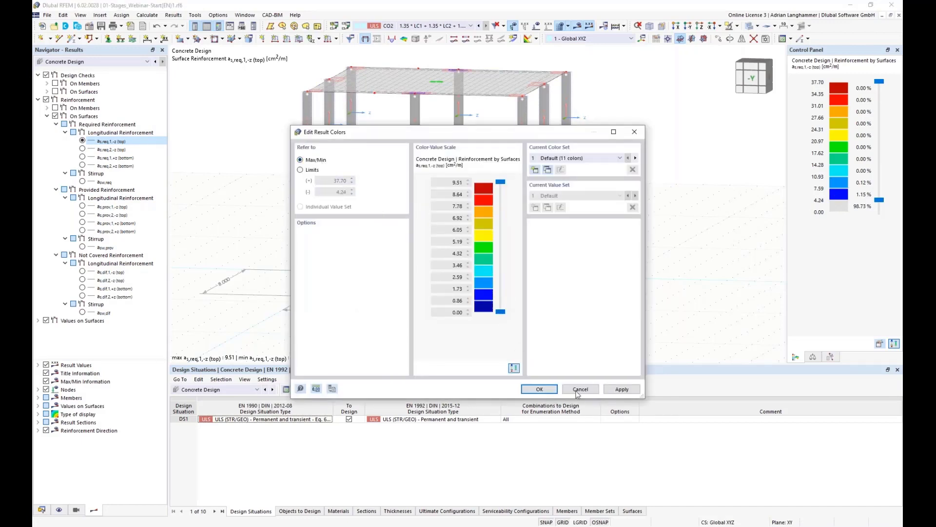
click(549, 392)
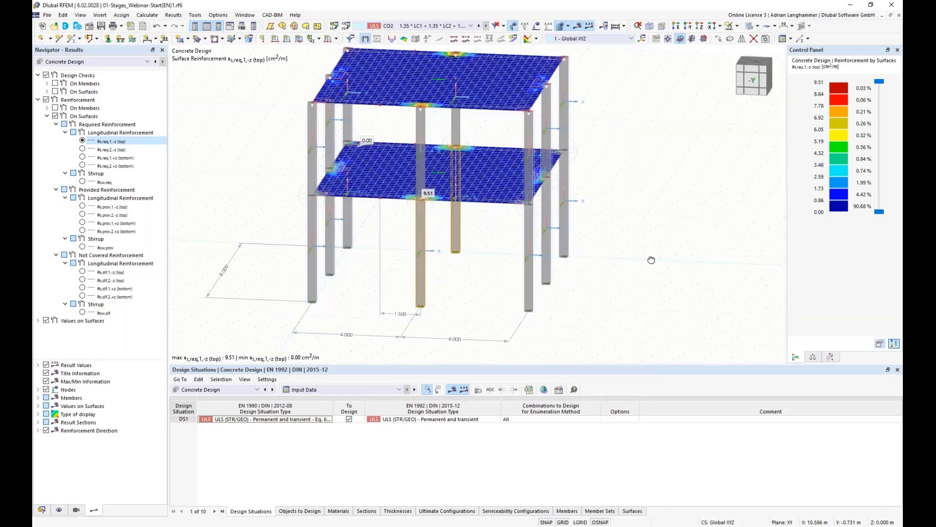
- Review the other required longitudinal reinforcement results on the slabs and the provided top and bottom reinforcement in both directions
click(82, 150)
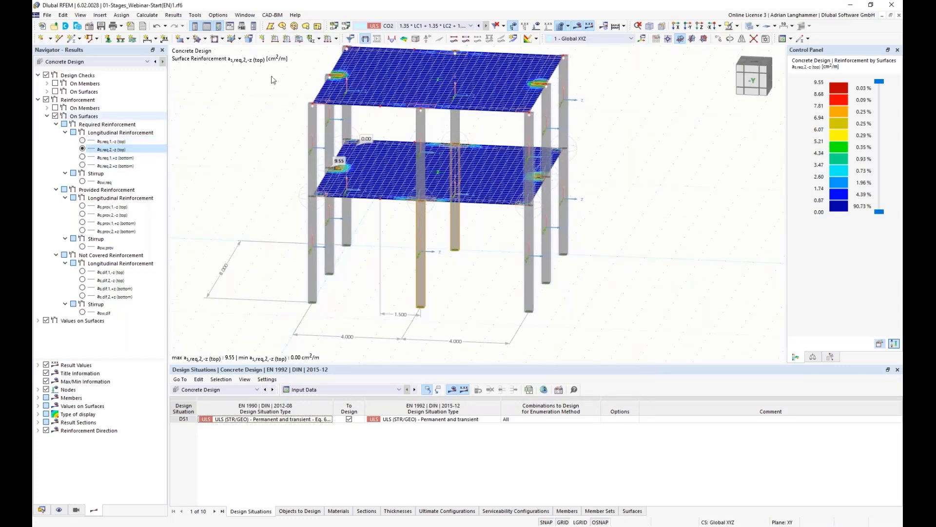
click(83, 166)
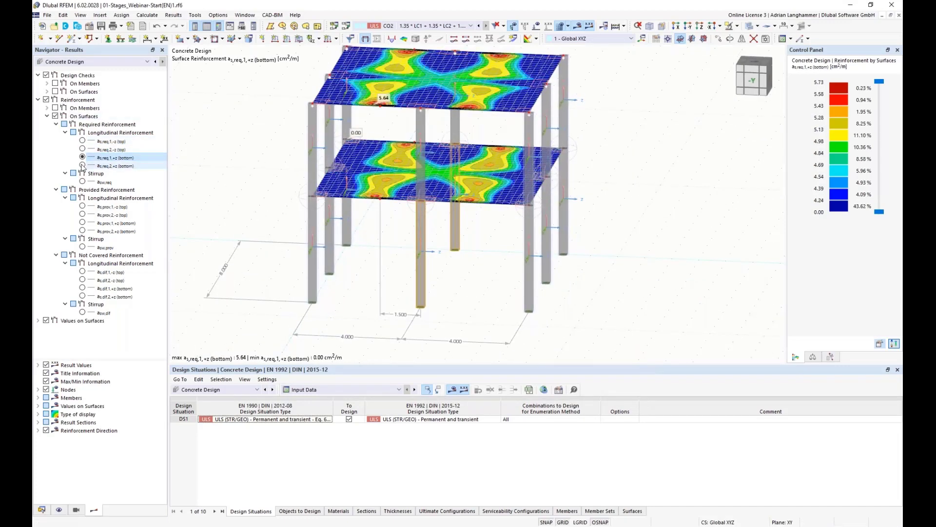
click(83, 207)
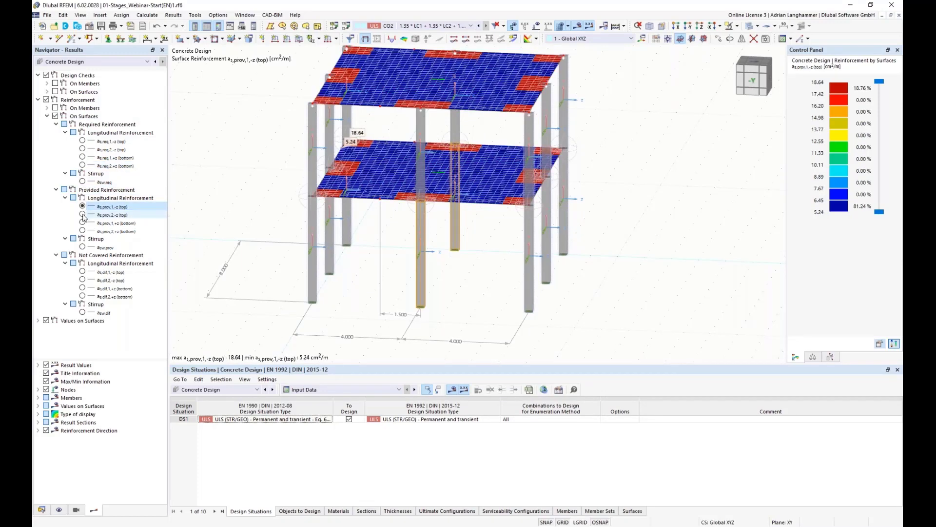
click(83, 223)
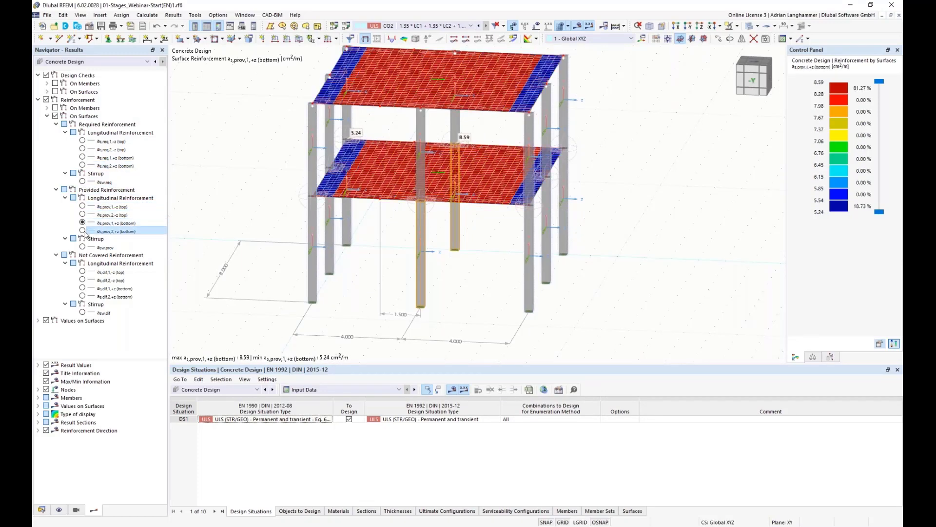
click(83, 231)
middle_drag(292, 183, 287, 196)
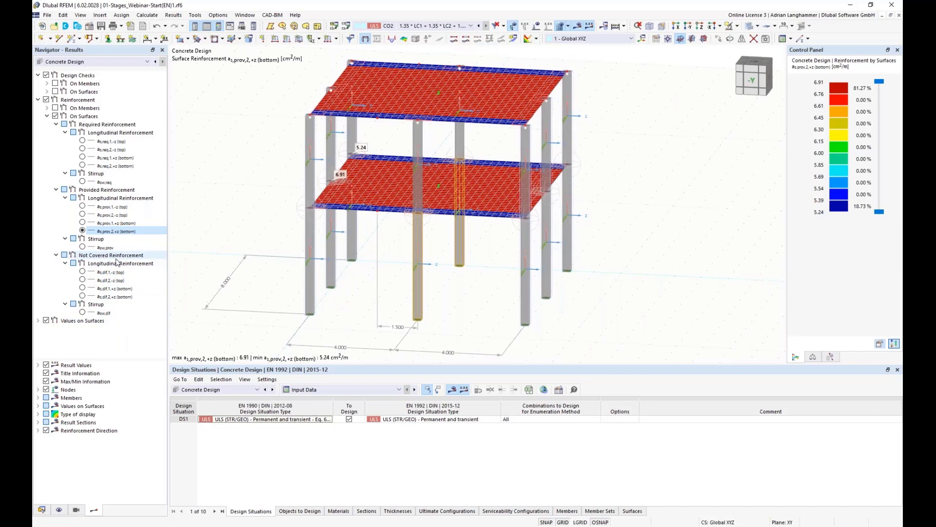
- Check the not covered longitudinal reinforcement on the slabs, at top and bottom in both directions
click(83, 271)
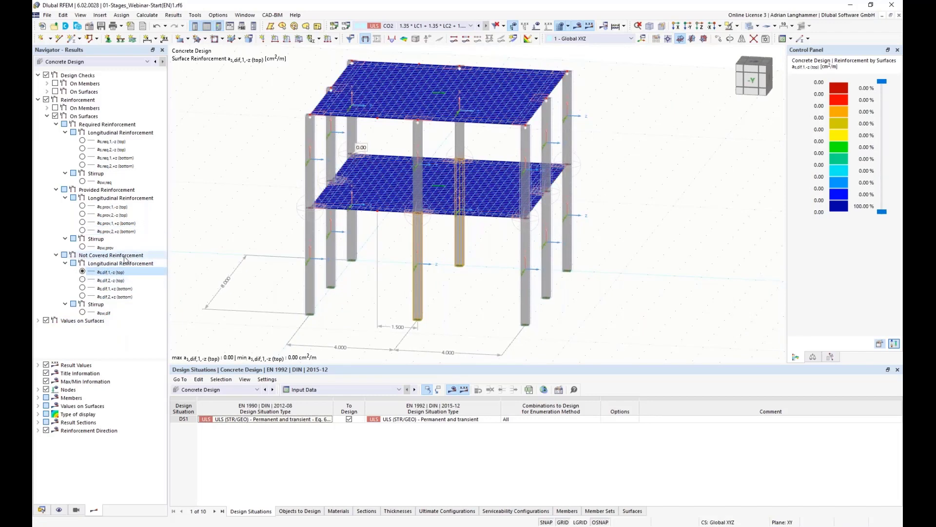
click(83, 280)
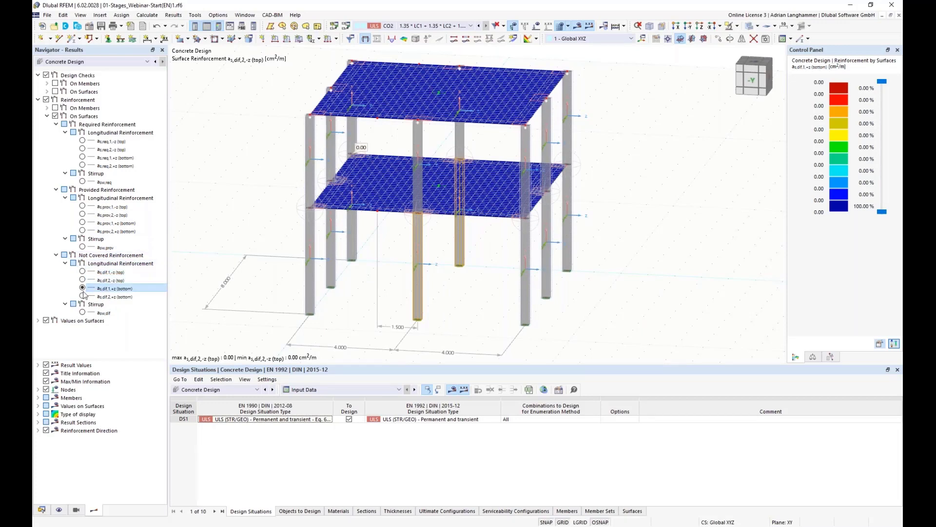
click(83, 296)
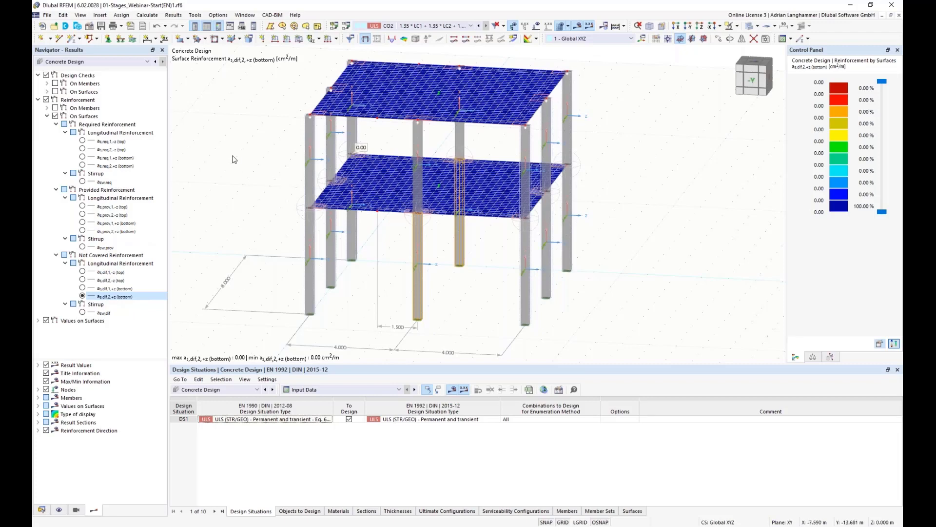
mouse_move(239, 158)
middle_down()
mouse_move(245, 176)
mouse_move(249, 163)
middle_up()
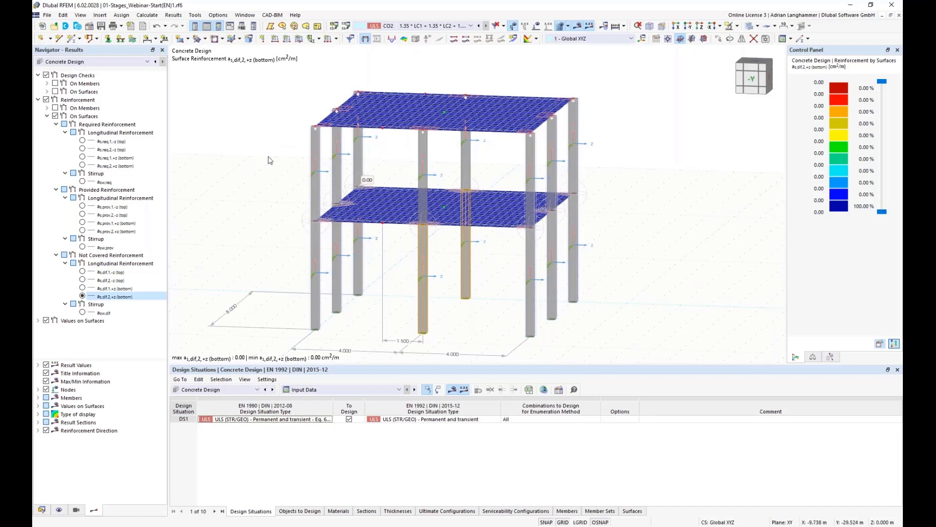
ctrl+middle_drag(272, 150, 253, 148)
- Replace the column selection with the lower slab and turn off the results display
click(254, 147)
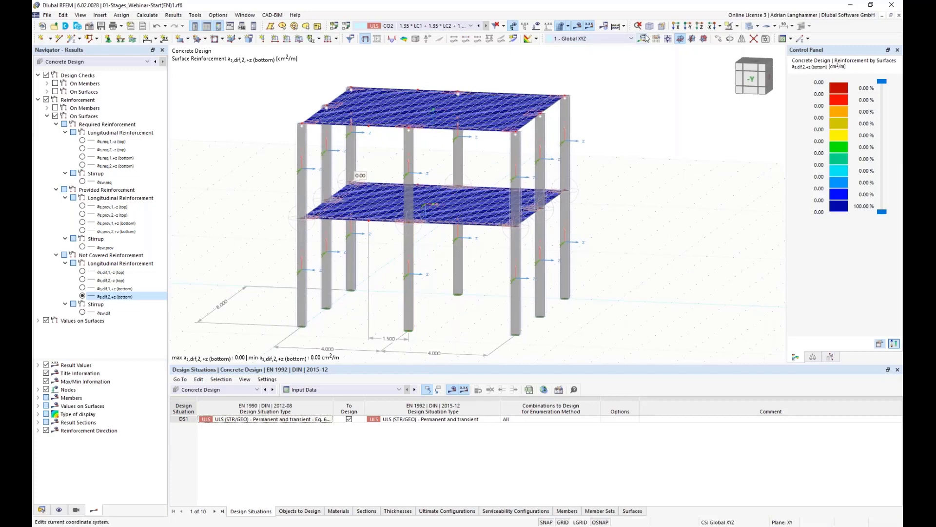
click(581, 26)
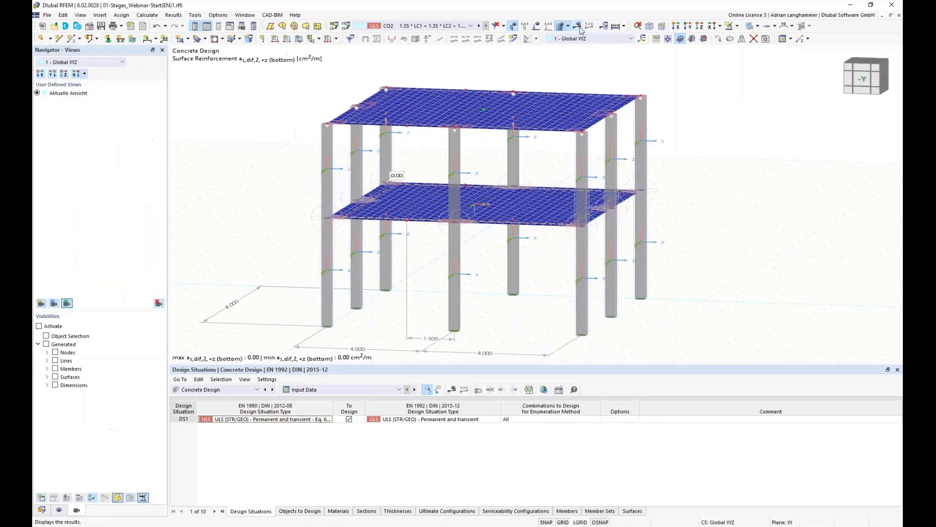
middle_drag(315, 144, 266, 158)
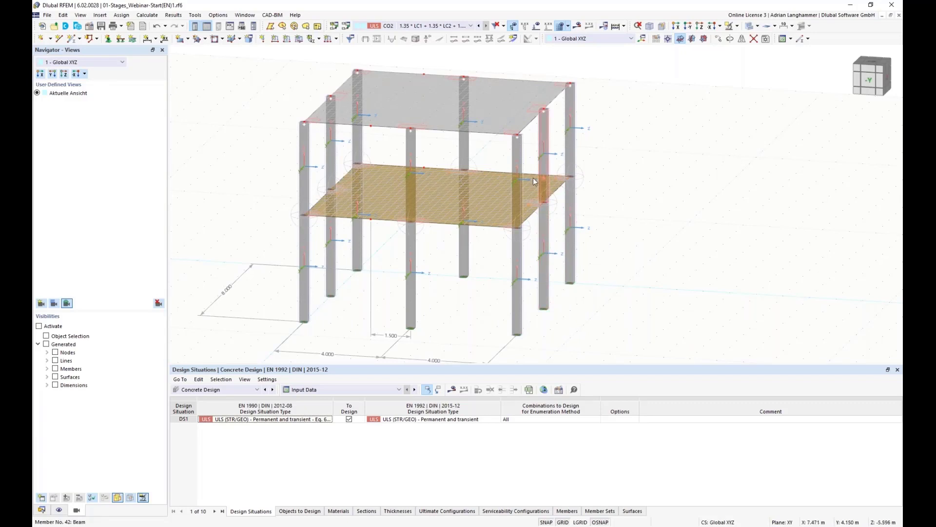
- Examine the lower slab, its surface information and the supporting columns from several viewpoints
ctrl+middle_drag(516, 137, 507, 152)
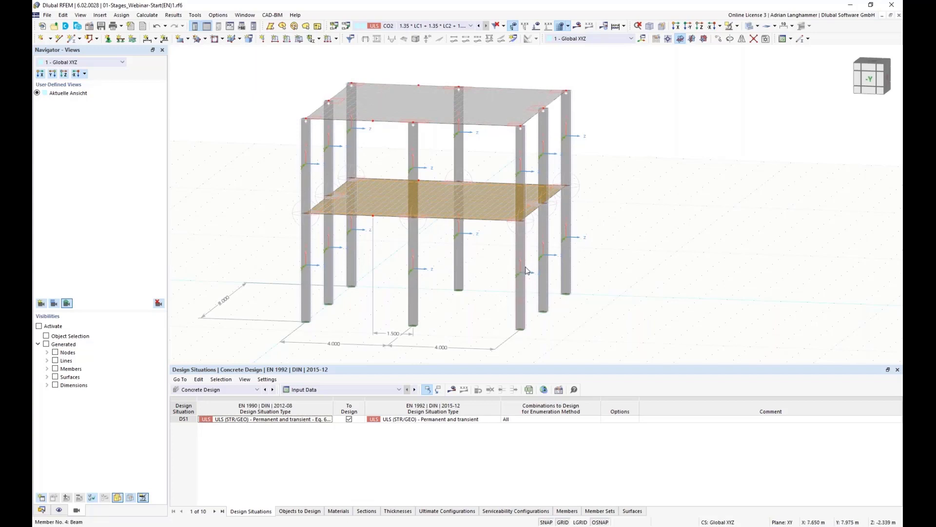
scroll(639, 264, up, 3)
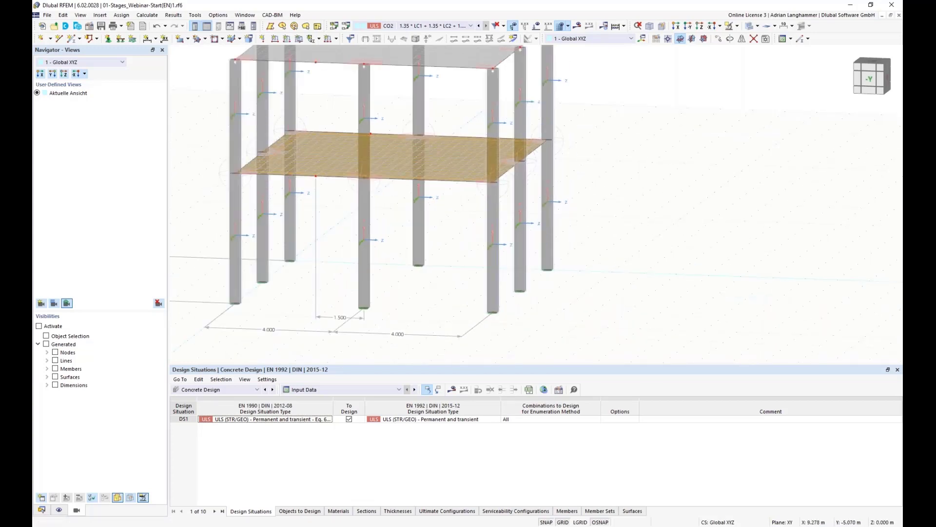
scroll(637, 245, down, 2)
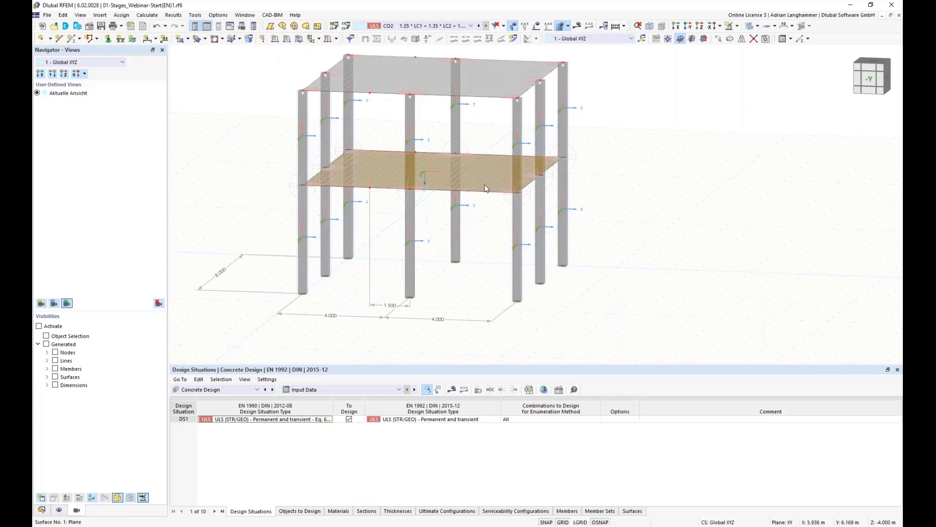
mouse_move(485, 186)
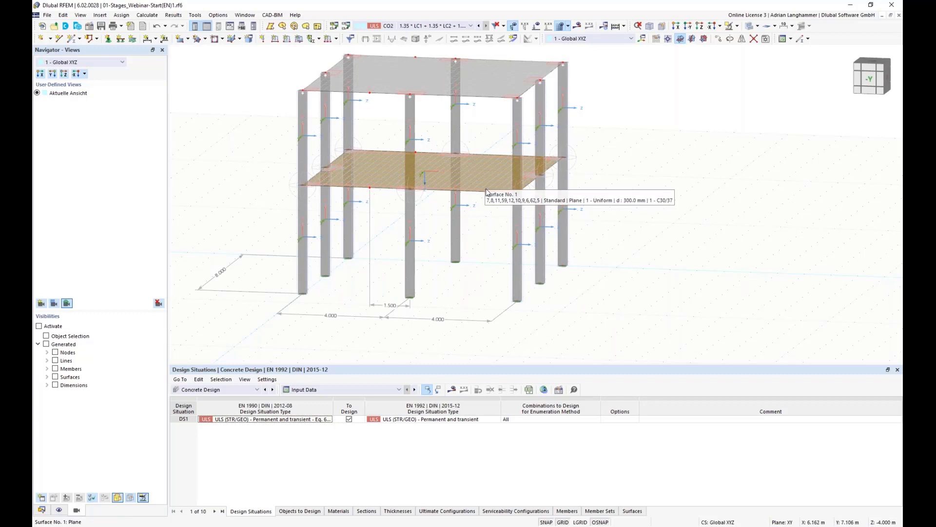
middle_drag(478, 224, 474, 205)
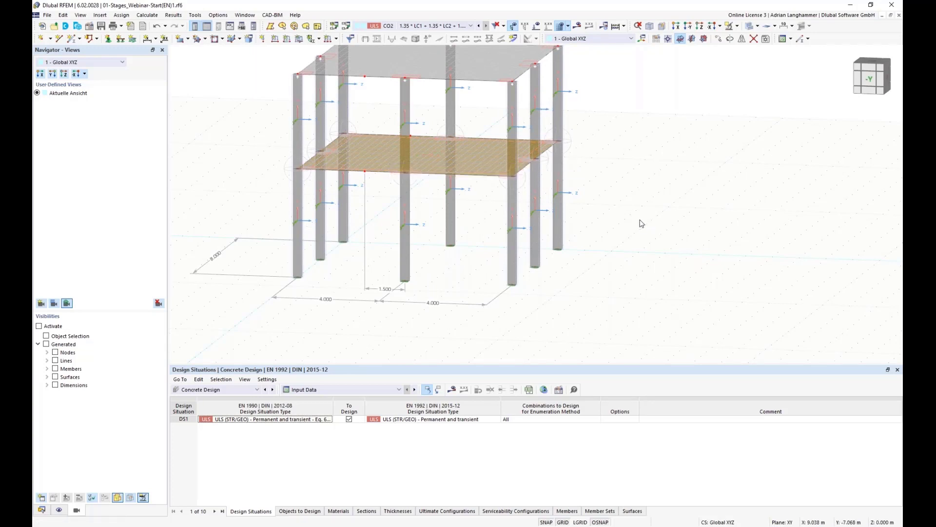
middle_drag(637, 213, 633, 237)
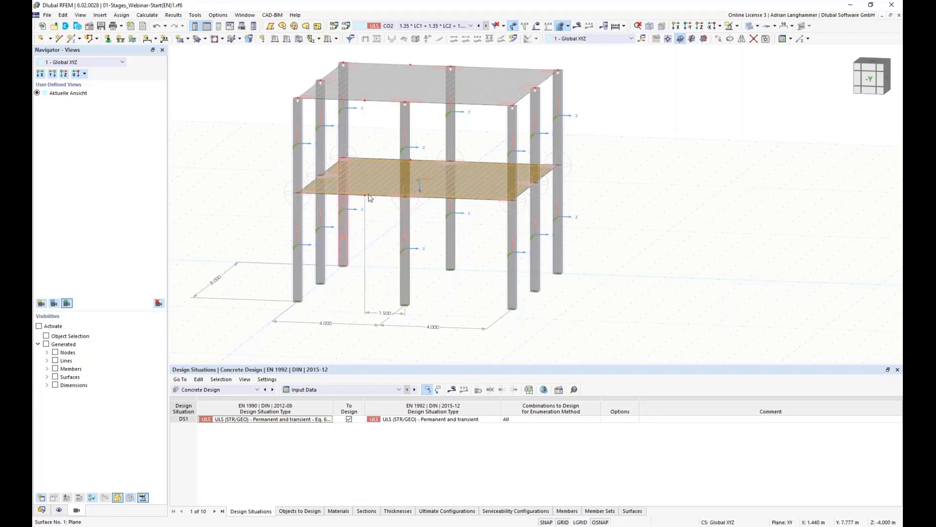
ctrl+middle_drag(375, 238, 385, 230)
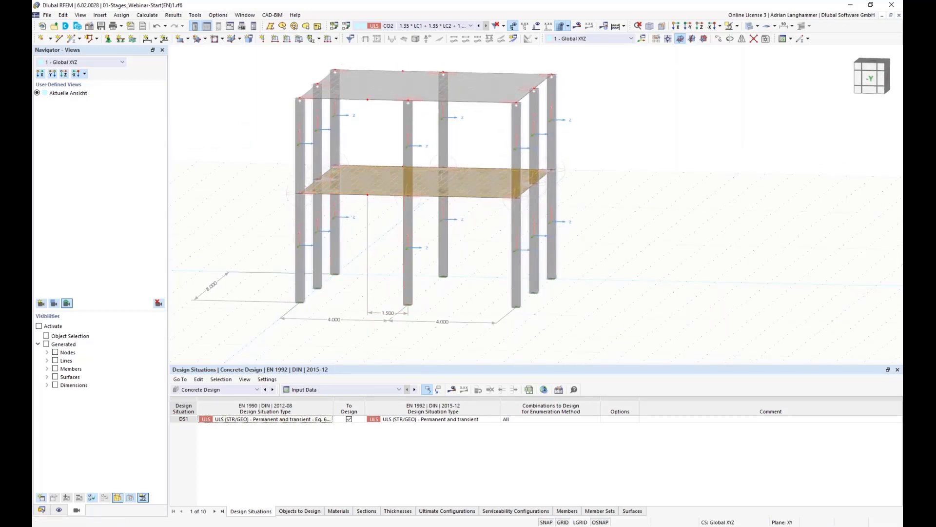
- Copy the nodal supports of the front and rear middle columns 1.5 m in the negative X direction
click(42, 510)
middle_drag(227, 223, 223, 221)
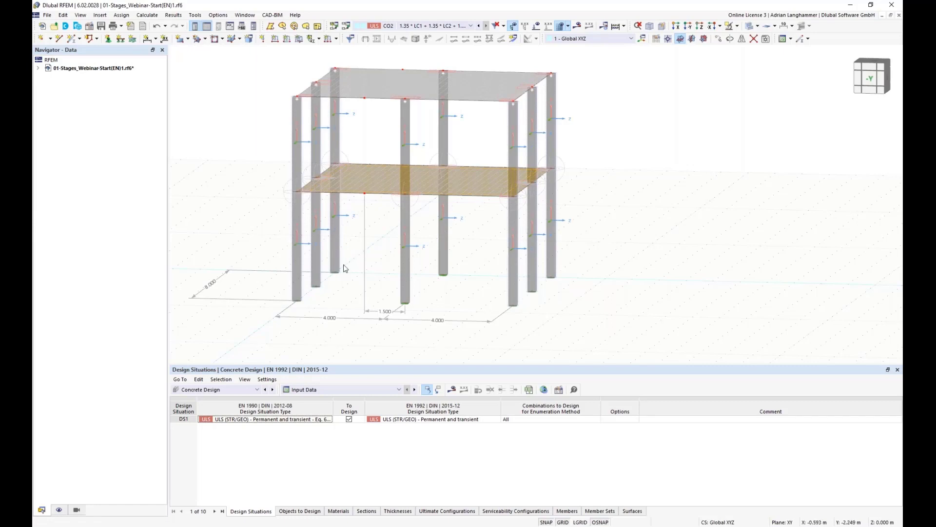
click(406, 302)
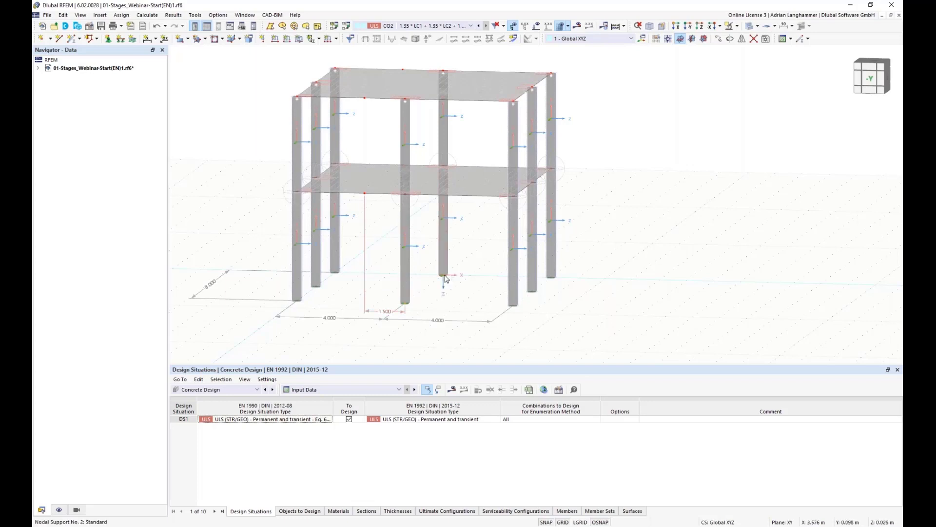
click(718, 38)
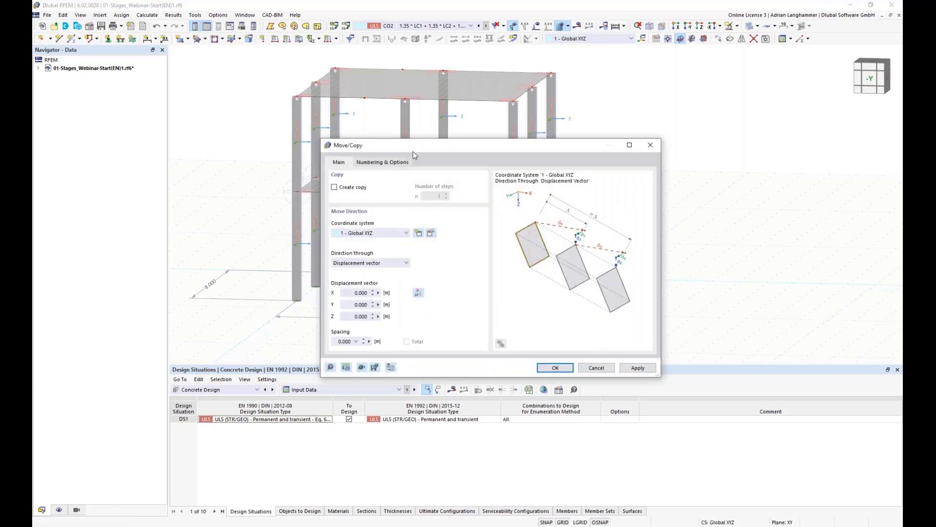
drag(418, 148, 660, 108)
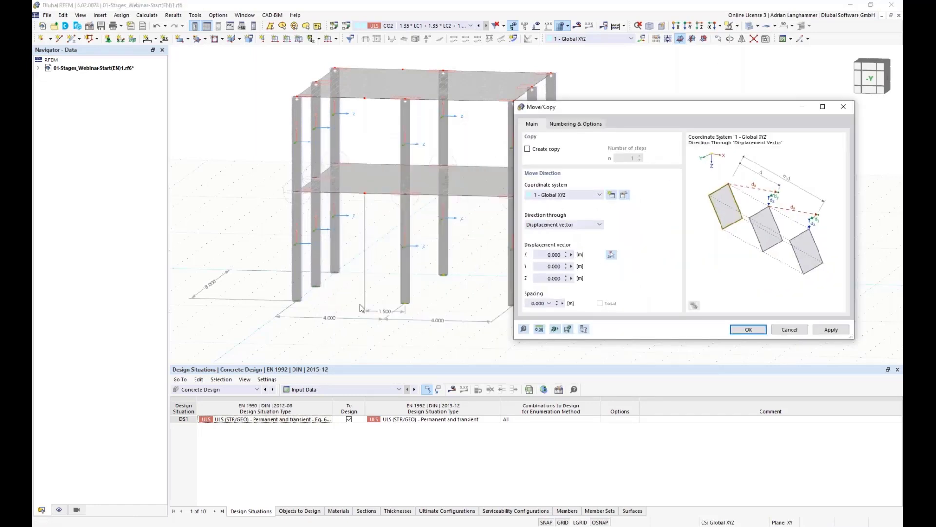
click(527, 149)
click(548, 254)
key(BackSpace)
click(748, 330)
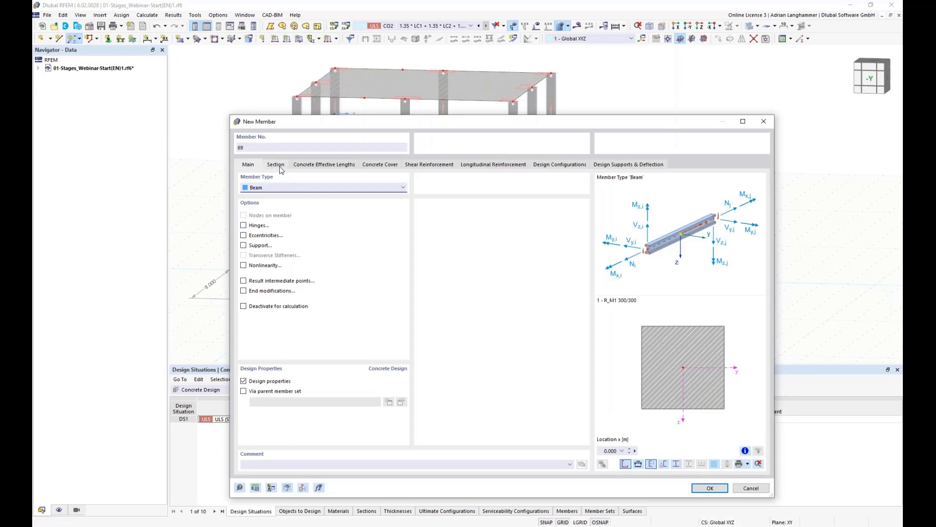
- Set up a new beam member with the HEA 200 section in S355J0H
click(276, 165)
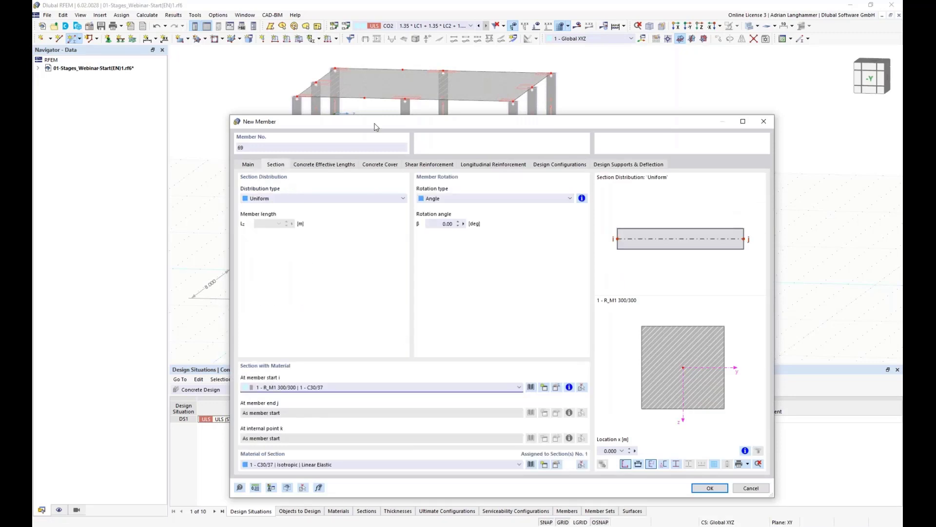
drag(376, 124, 342, 66)
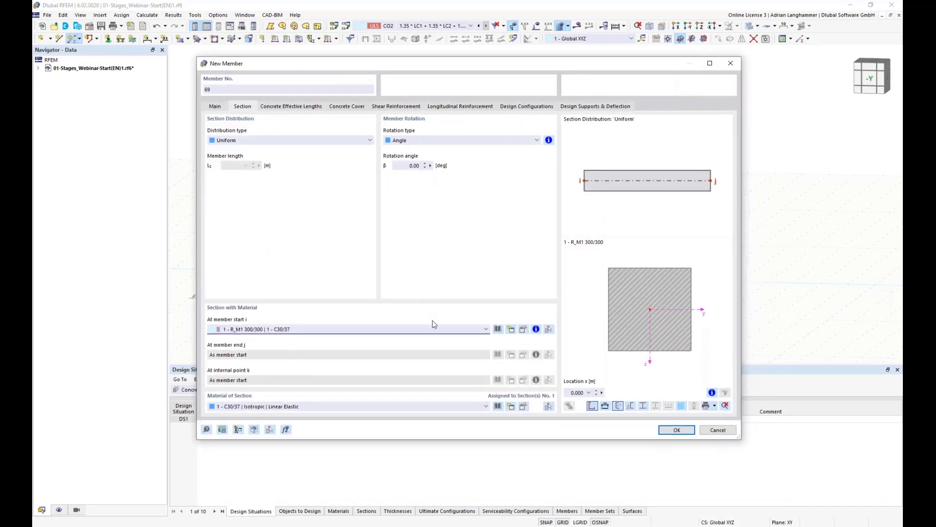
click(431, 323)
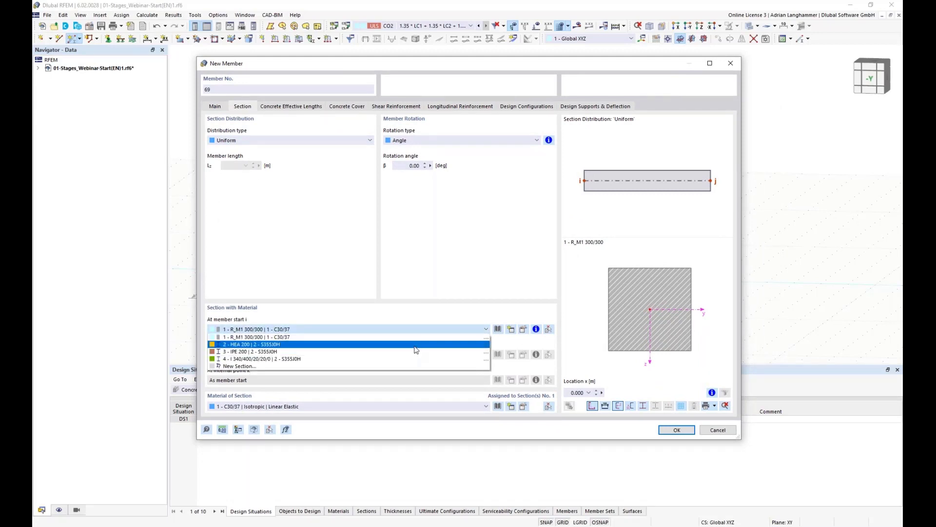
click(413, 344)
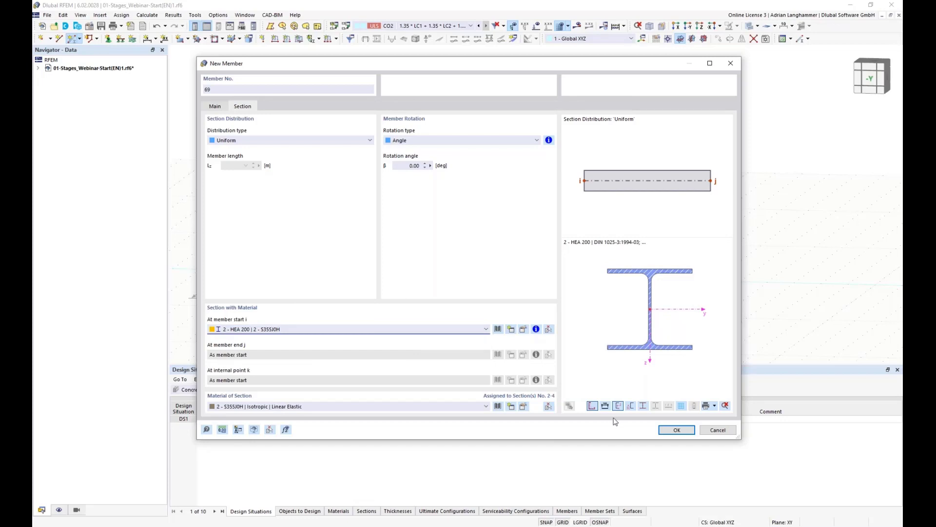
click(680, 432)
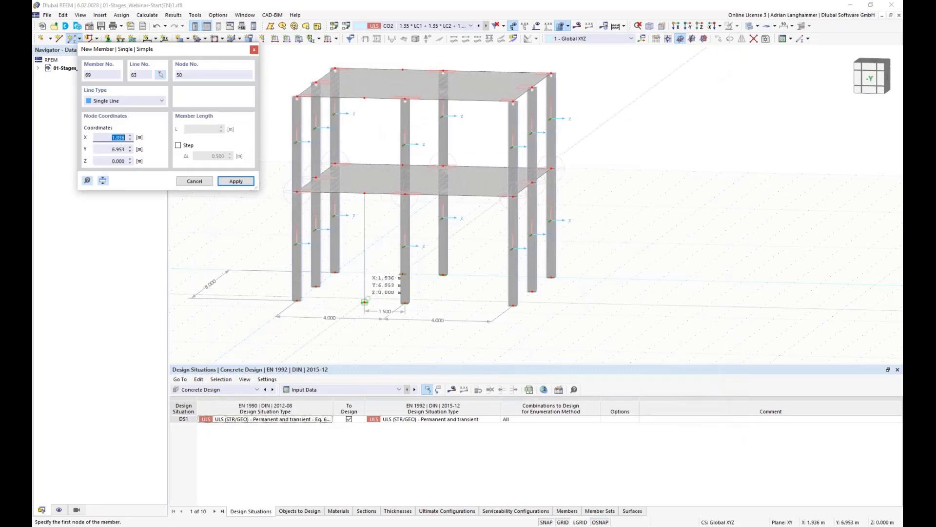
- Draw two vertical 4 m members from the copied supports up to the front and rear edges of the lower slab
click(364, 302)
click(365, 194)
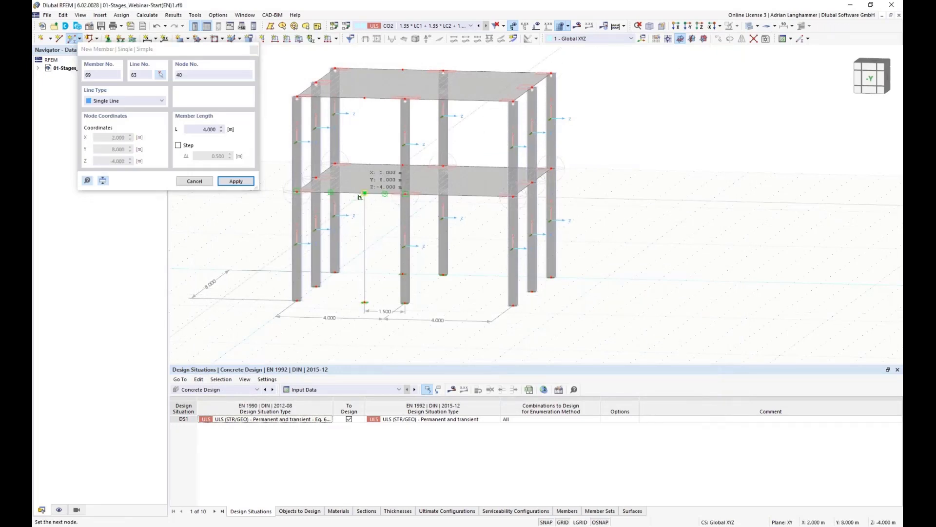
click(505, 307)
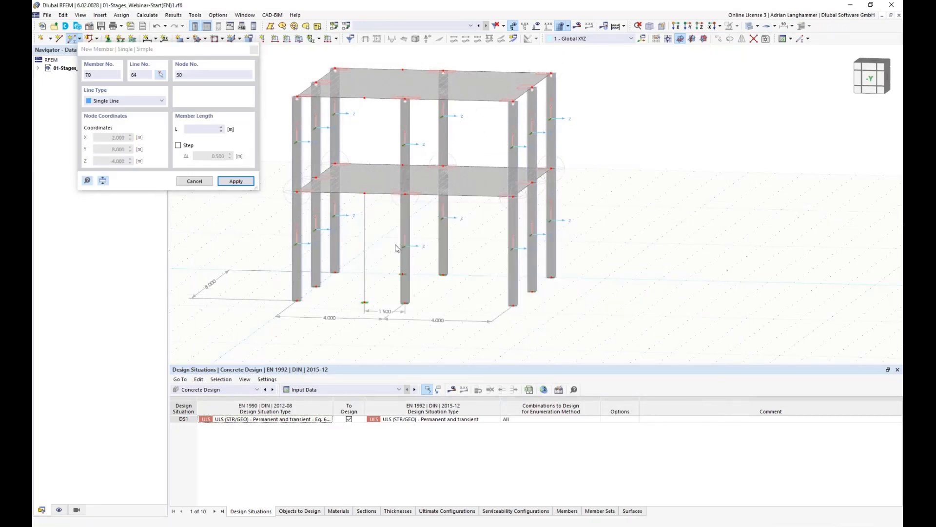
ctrl+middle_drag(381, 260, 391, 262)
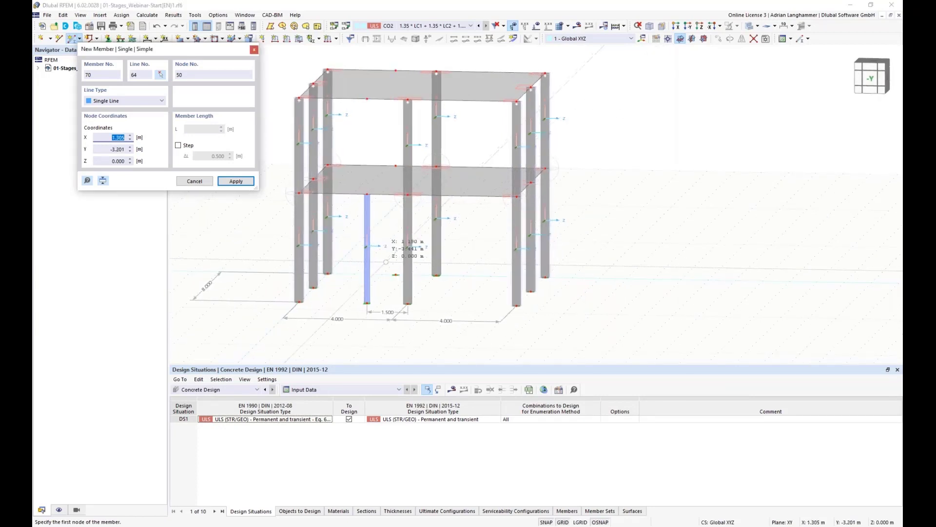
click(395, 274)
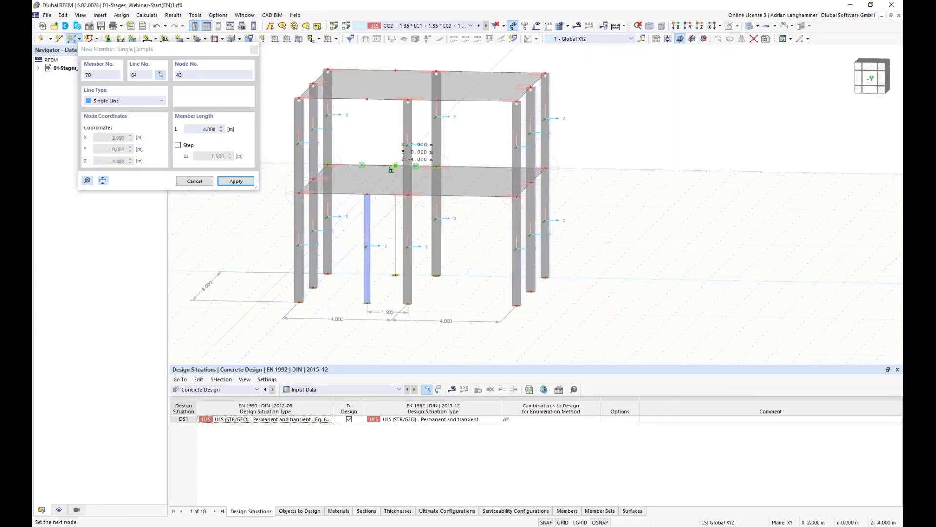
click(396, 166)
key(Escape)
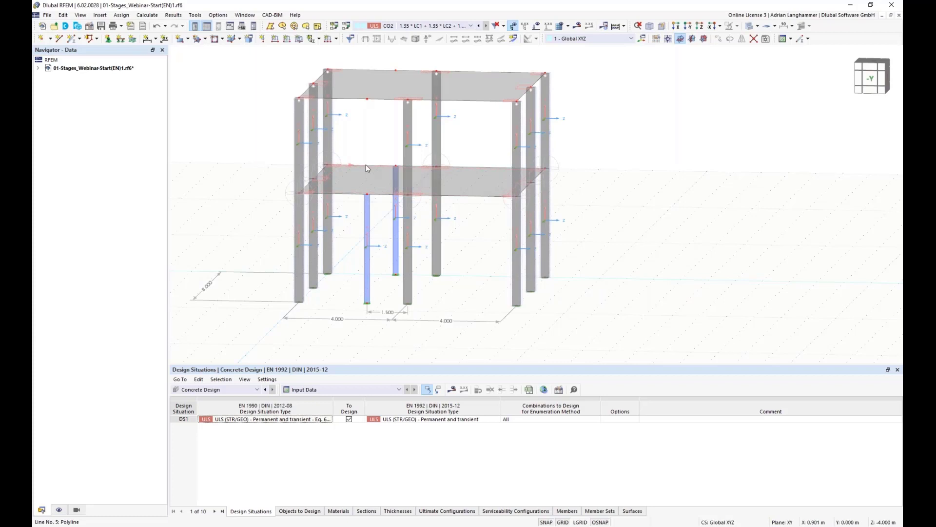
- Assign HEA 200 beam members to the edge lines along the front and rear sides of the lower slab
ctrl+middle_drag(405, 188, 424, 148)
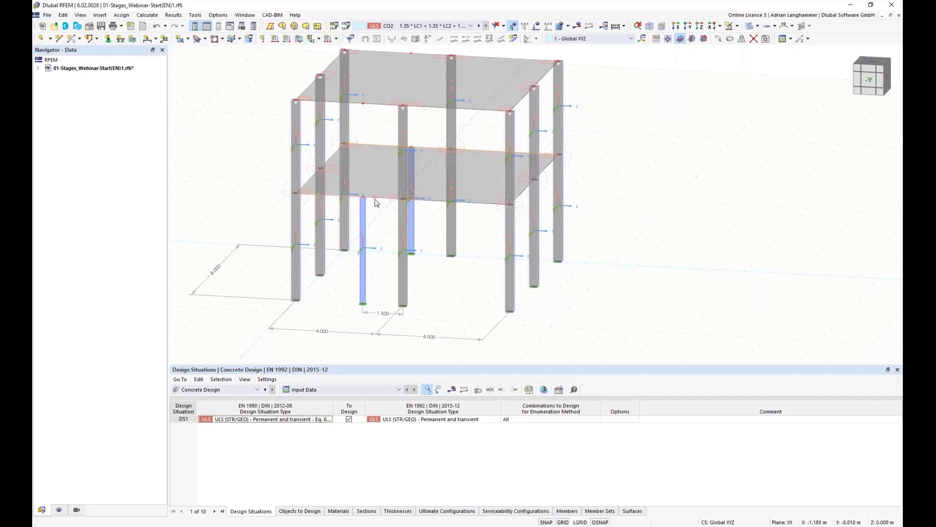
right_click(435, 205)
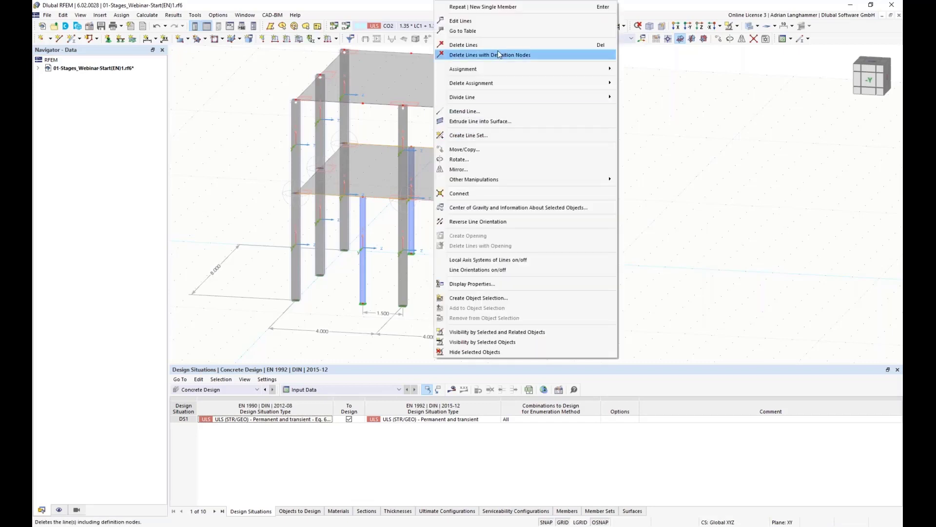
click(500, 23)
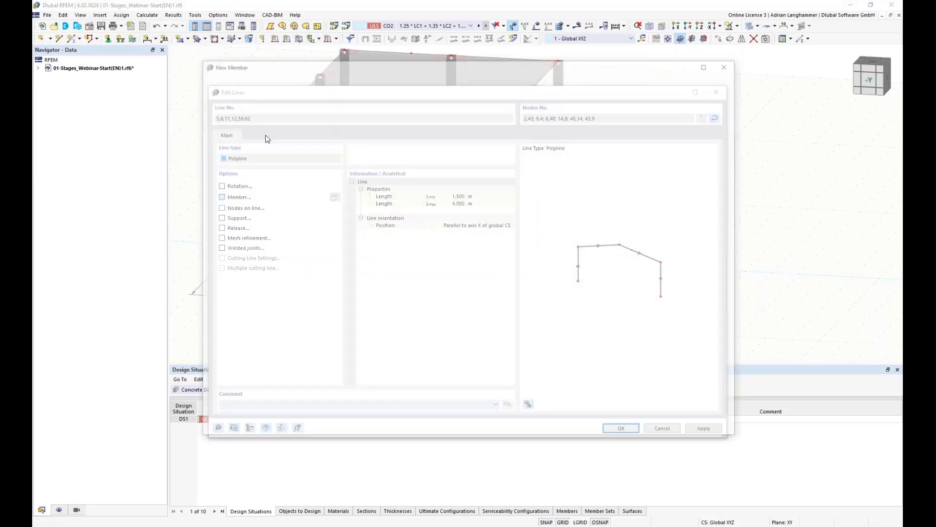
click(244, 106)
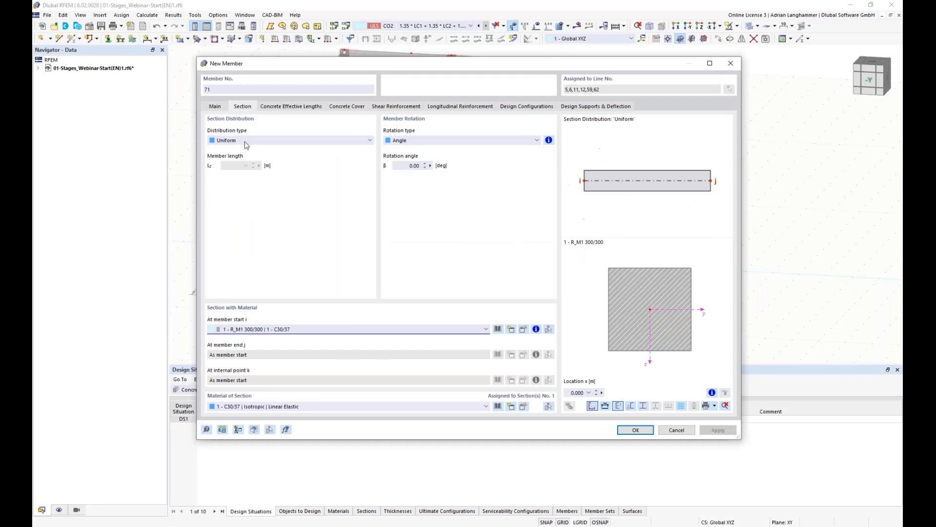
click(356, 329)
click(348, 345)
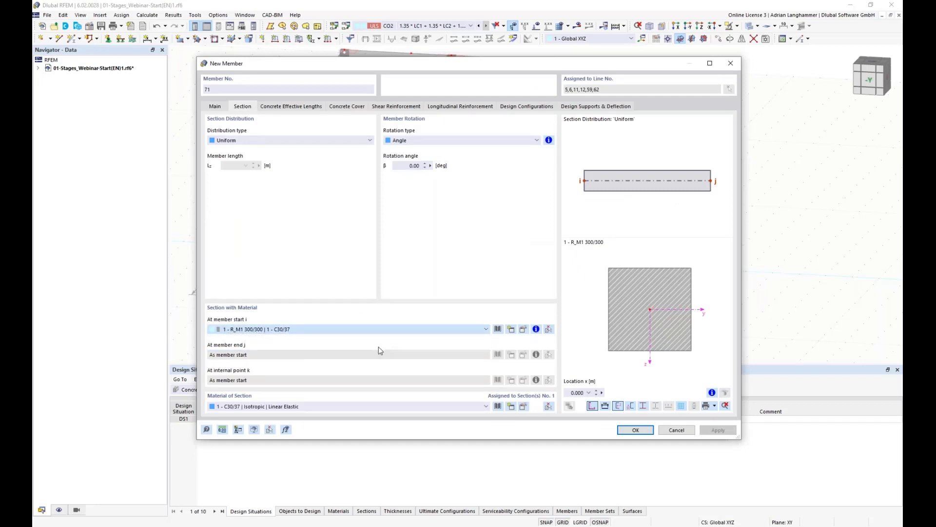
click(636, 430)
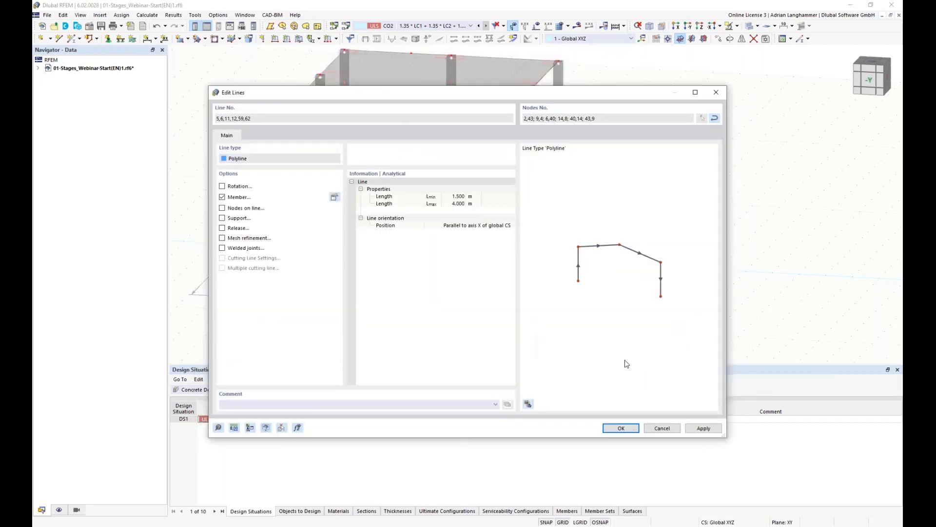
key(Return)
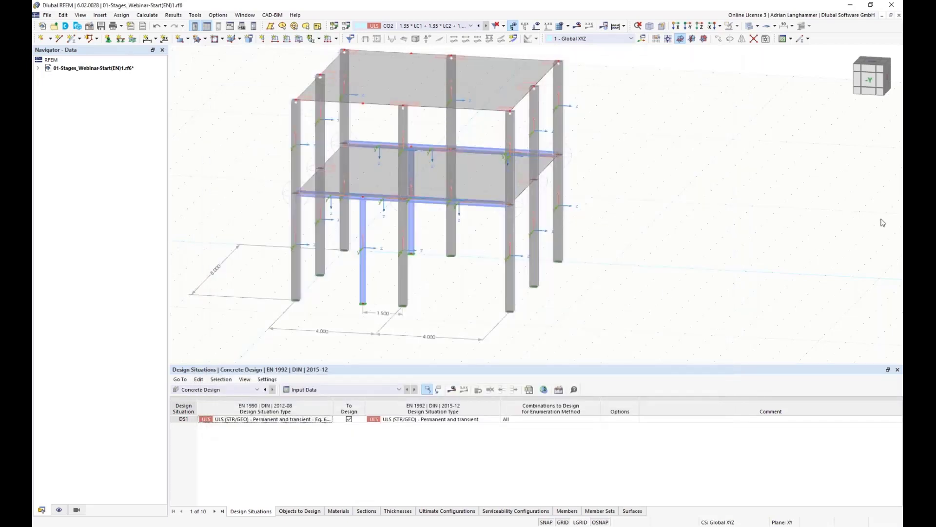
- Change the nodal support at the bases of the two new steel columns to support type 1
ctrl+middle_drag(668, 231, 680, 219)
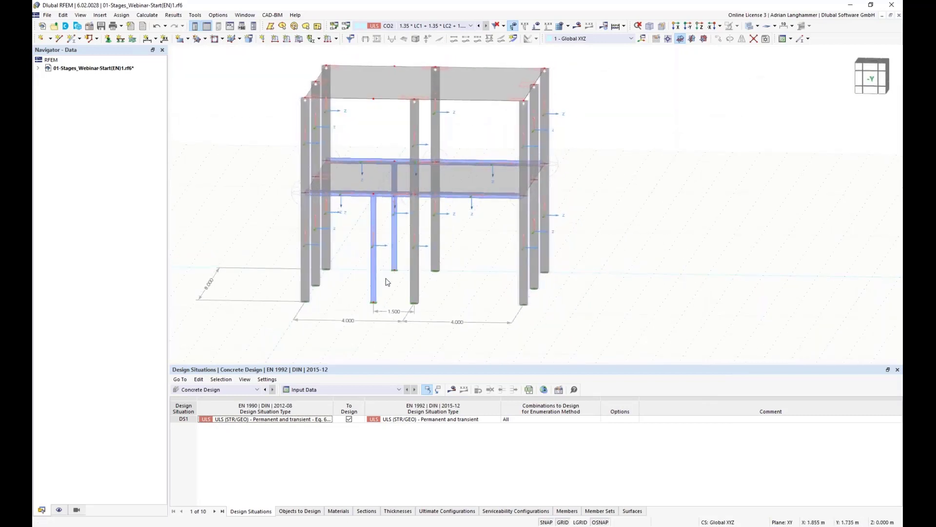
scroll(393, 286, up, 4)
middle_drag(380, 321, 398, 289)
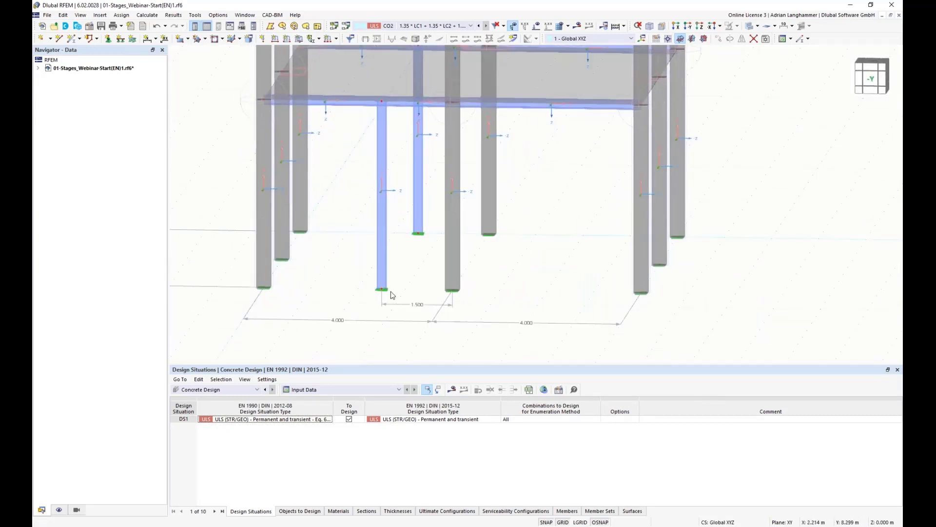
right_click(422, 235)
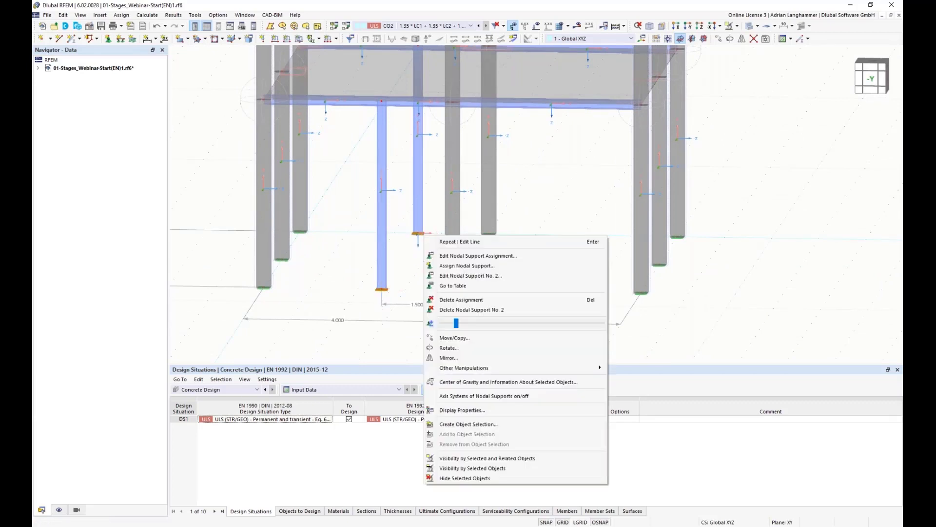
click(494, 257)
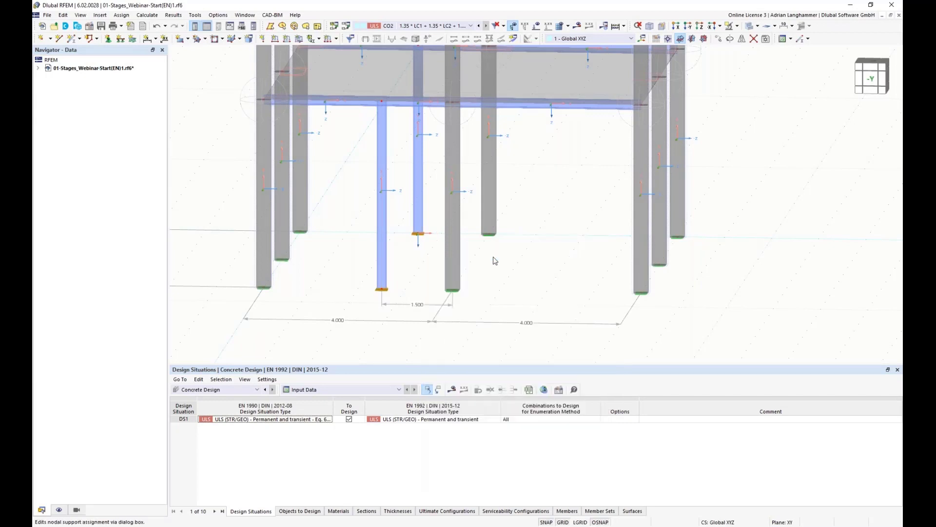
click(459, 174)
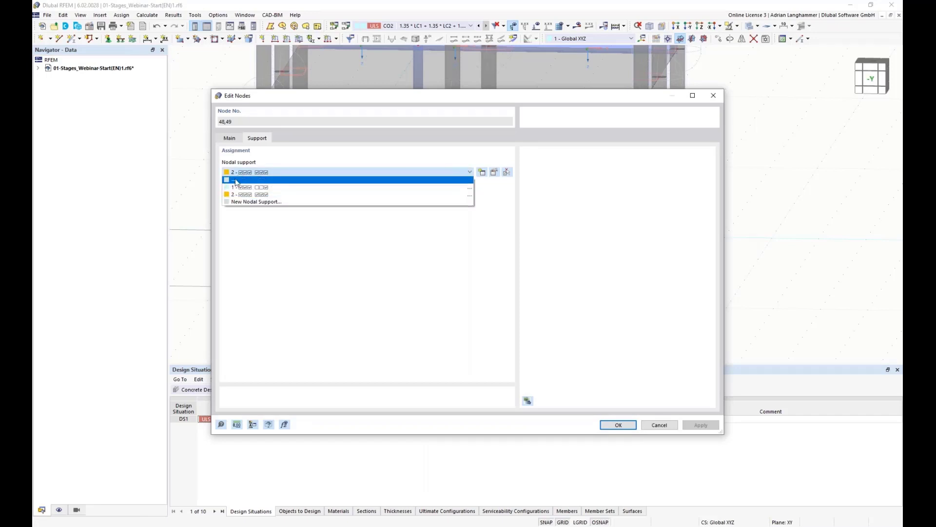
click(268, 188)
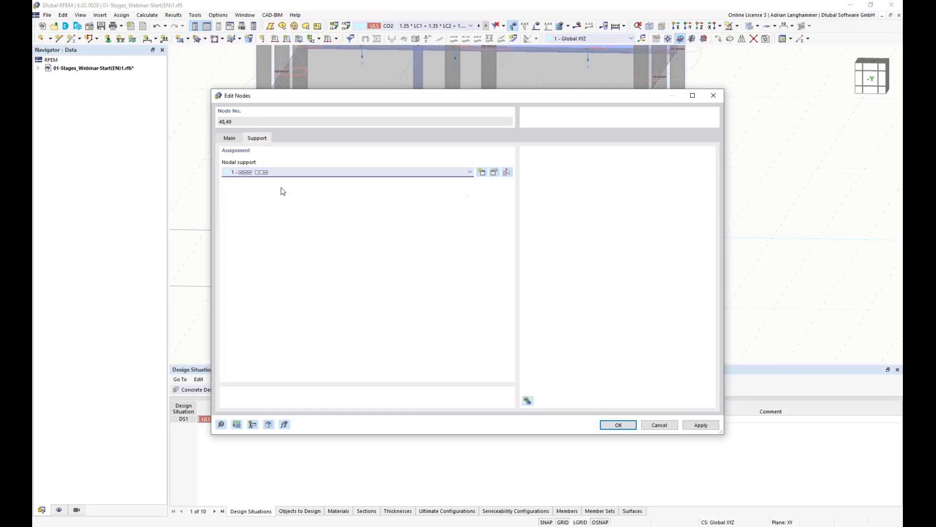
click(616, 425)
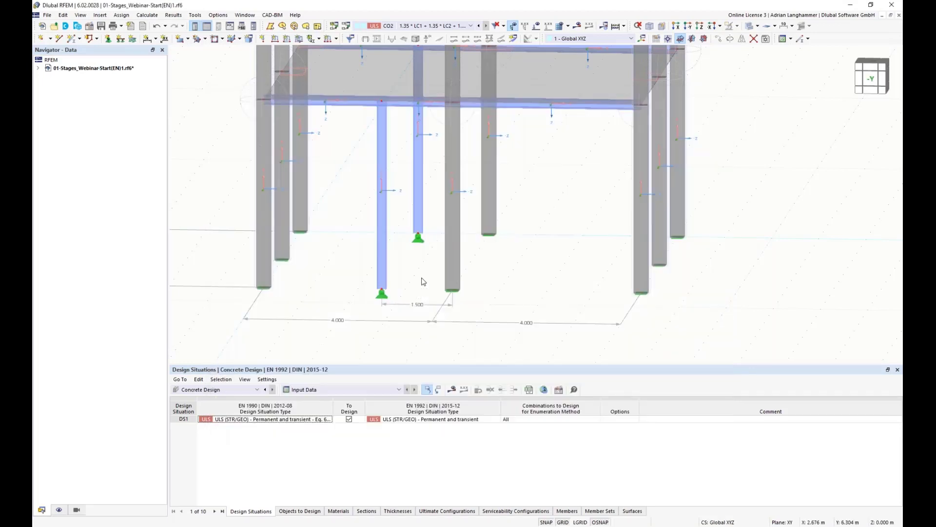
- Enable hinges on the two temporary steel columns and assign member hinge 1 at their member end j
scroll(416, 272, up, 3)
middle_drag(414, 272, 411, 192)
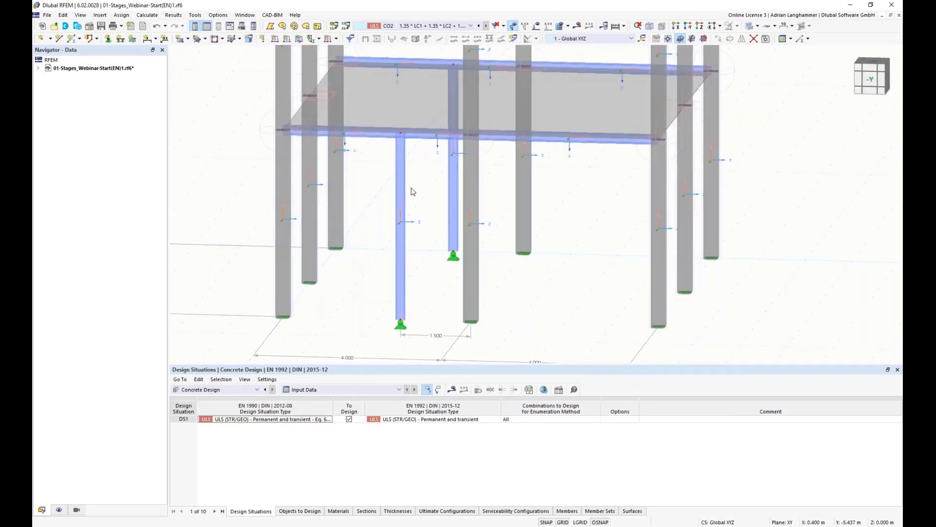
right_click(453, 172)
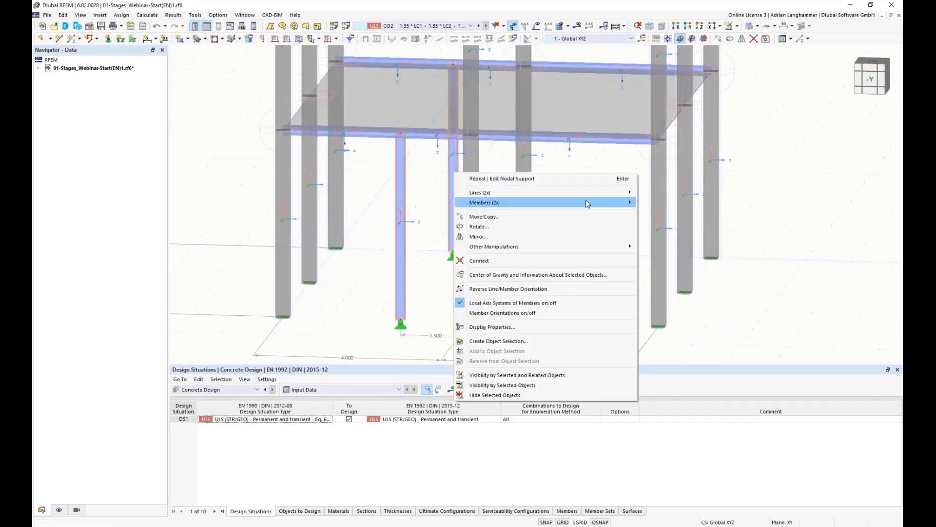
mouse_move(586, 200)
click(695, 199)
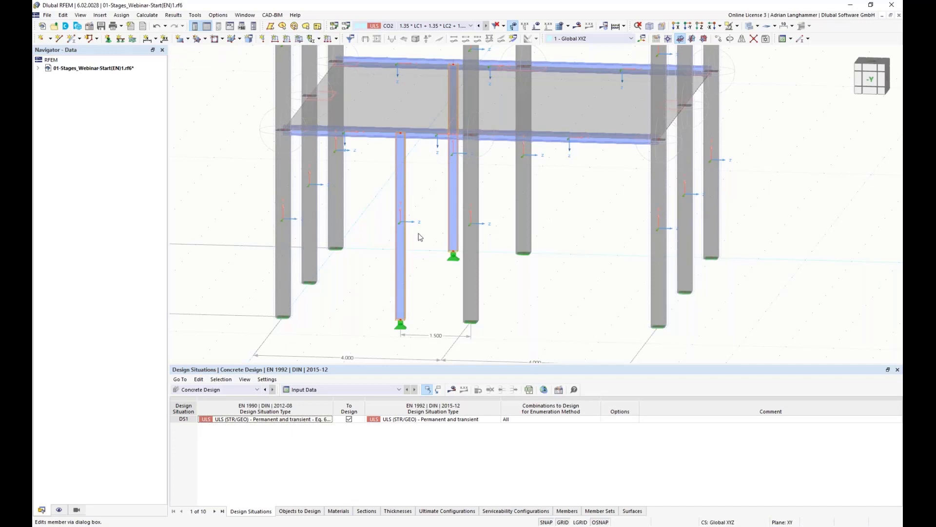
click(210, 167)
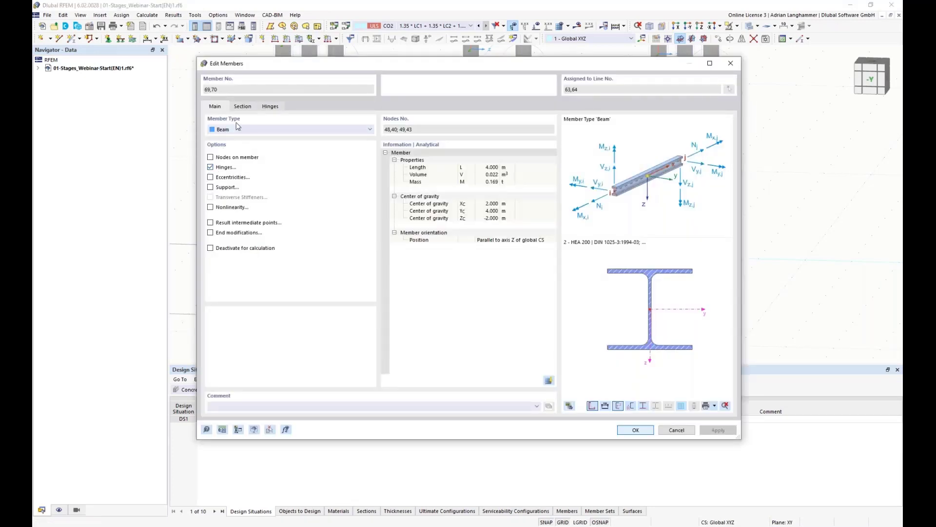
click(270, 106)
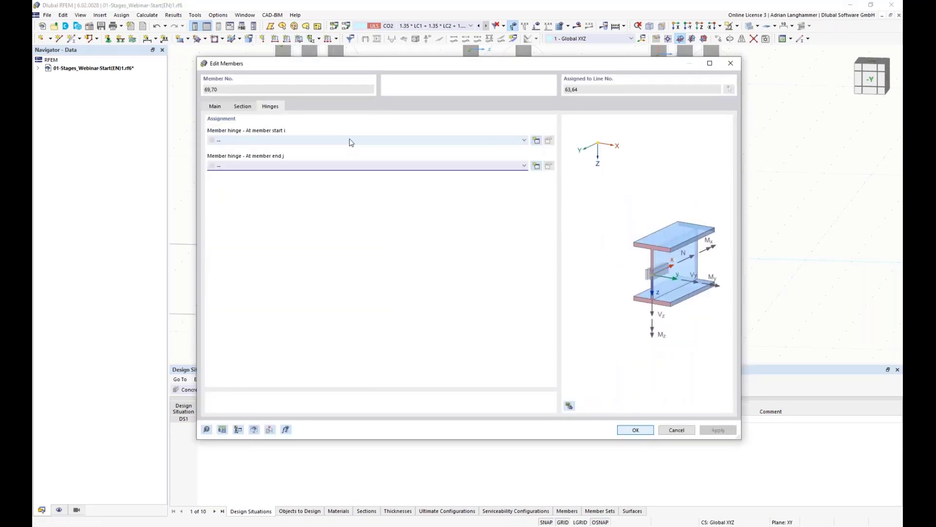
click(352, 165)
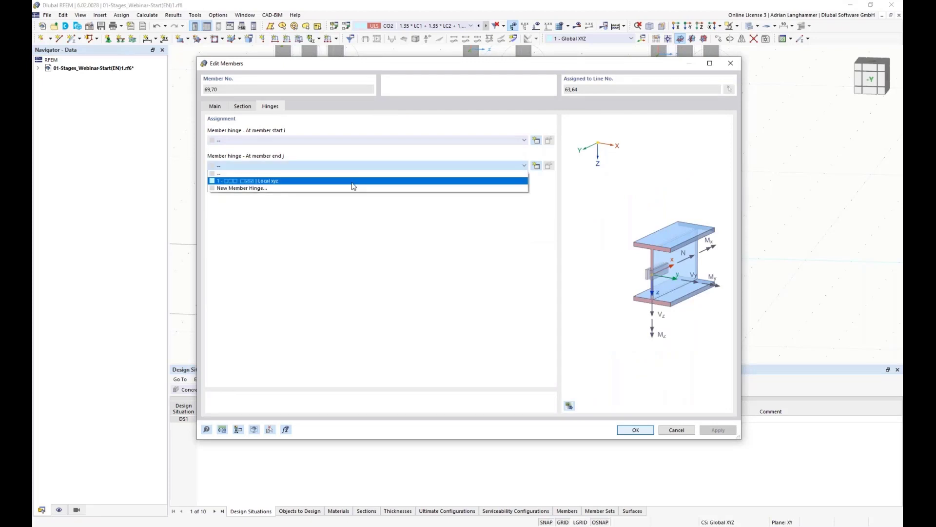
click(252, 182)
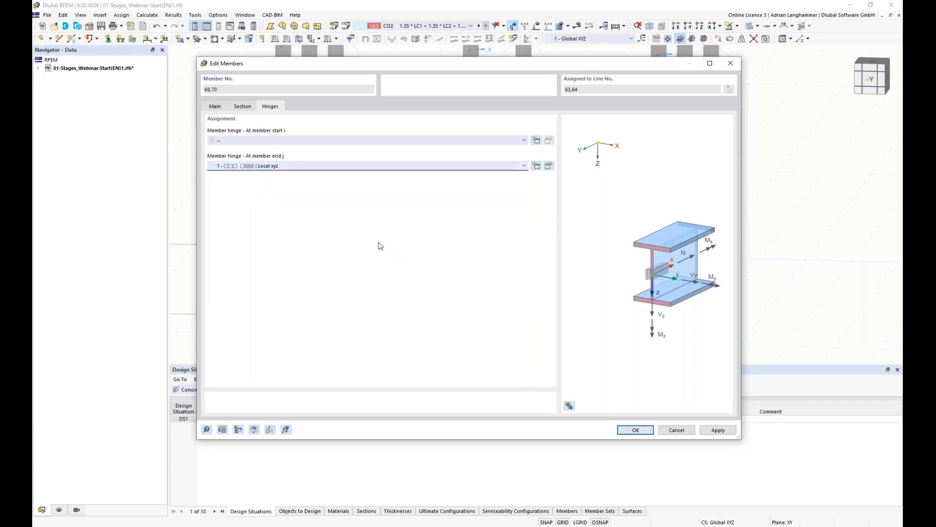
click(635, 430)
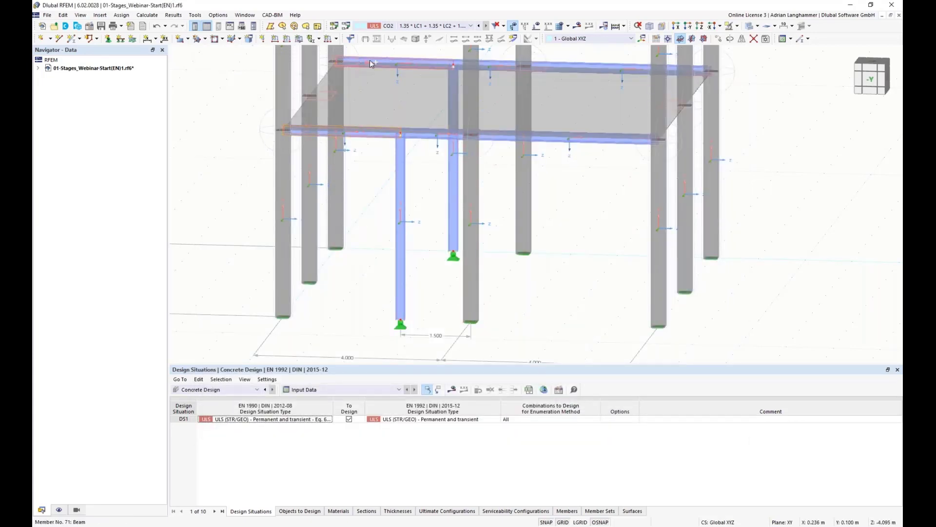
- Enable hinges on the two 2.5 m steel edge beams and assign member hinge 1 at member start i
right_click(369, 60)
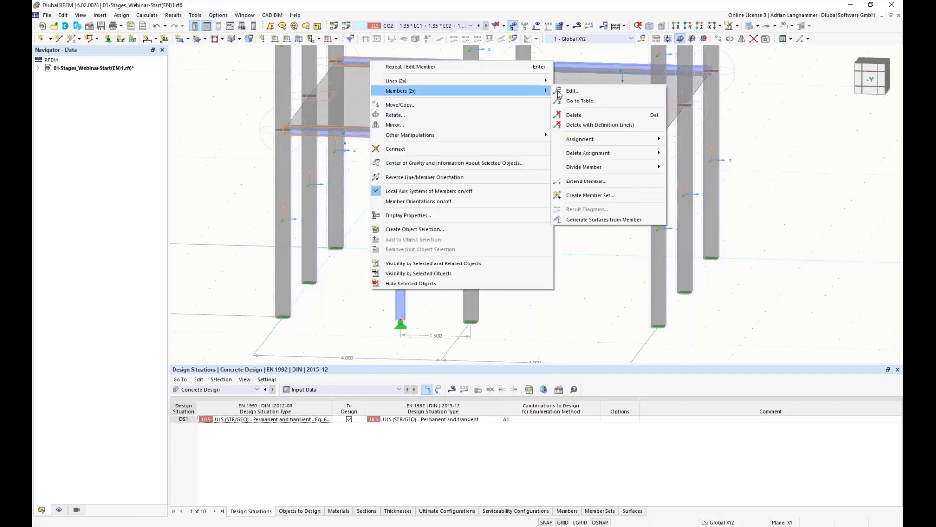
click(573, 92)
click(211, 166)
click(243, 111)
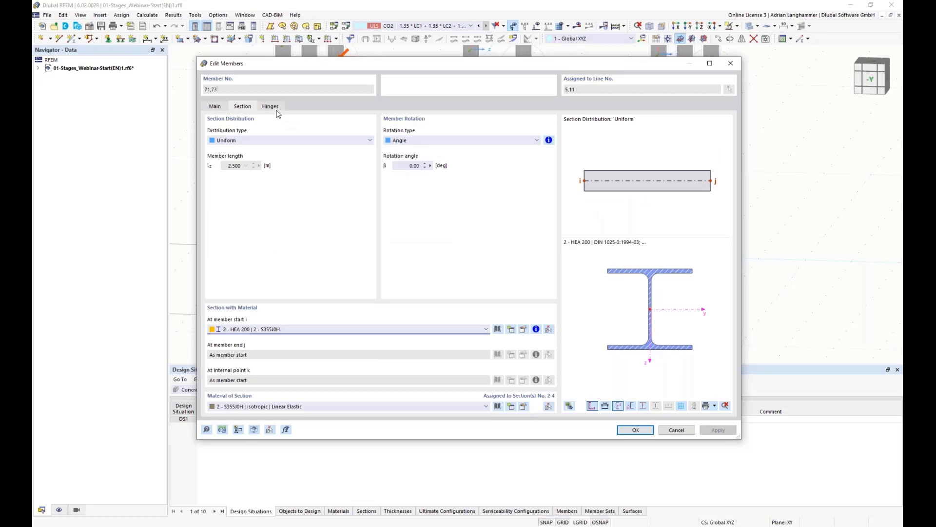
click(273, 107)
click(328, 142)
click(326, 162)
click(635, 430)
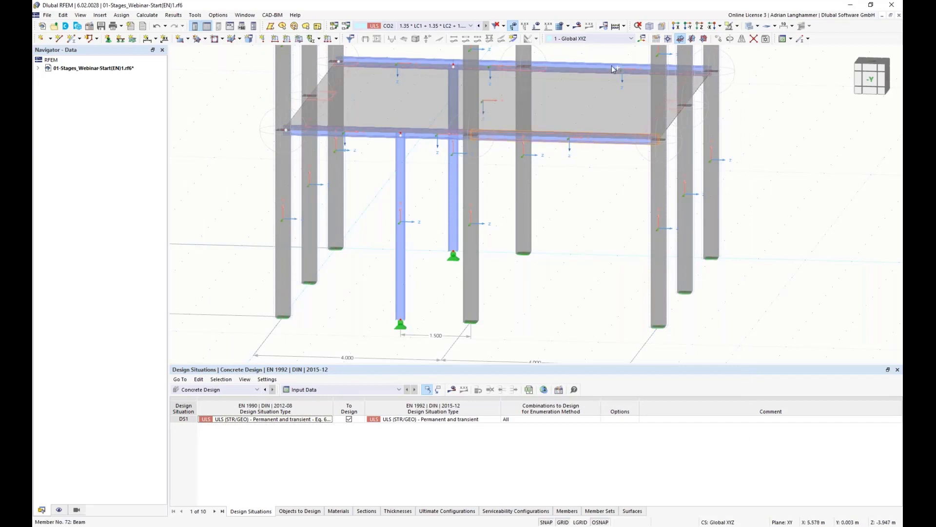
- Enable hinges on the two 4 m steel edge beams and assign member hinge 1 at member end j
right_click(610, 66)
mouse_move(640, 97)
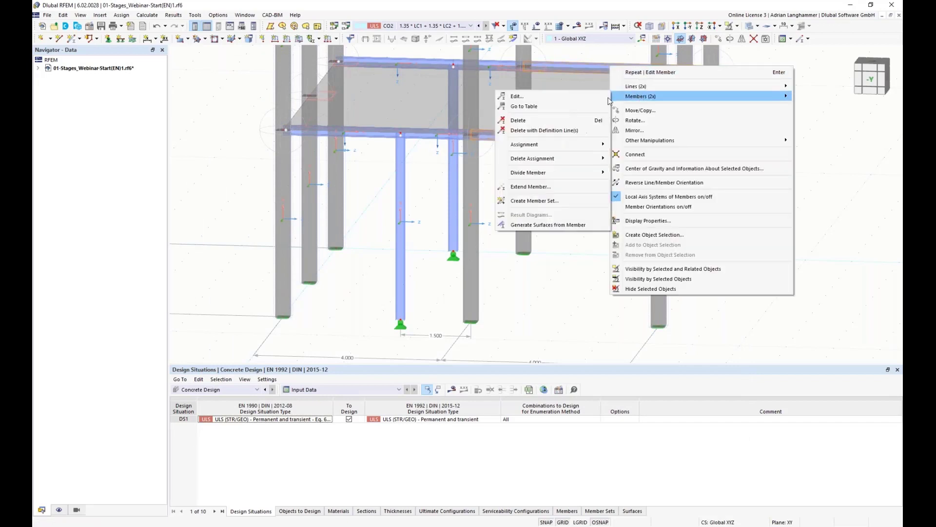
click(586, 96)
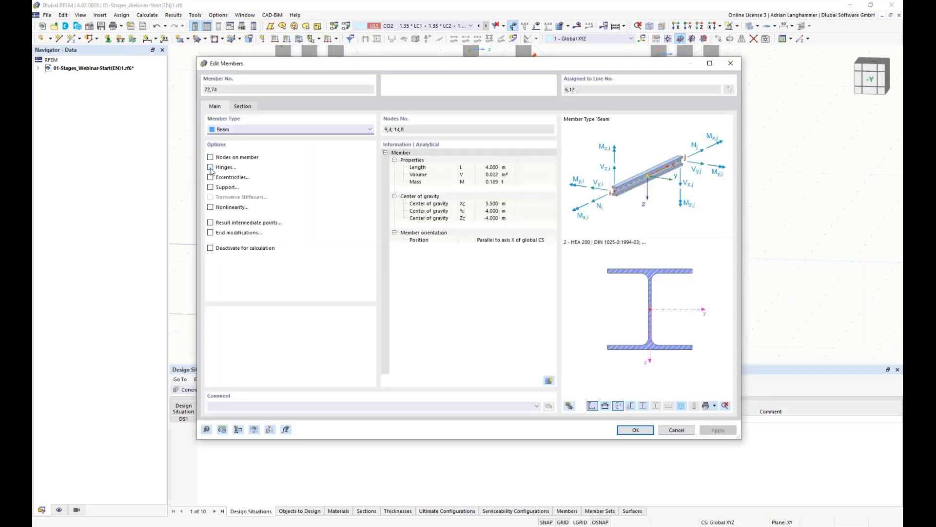
click(270, 107)
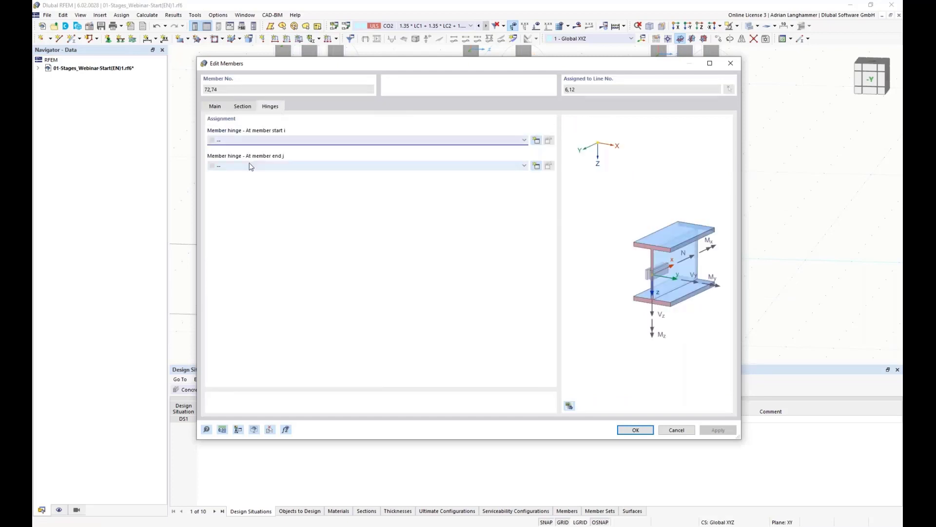
click(250, 166)
click(268, 179)
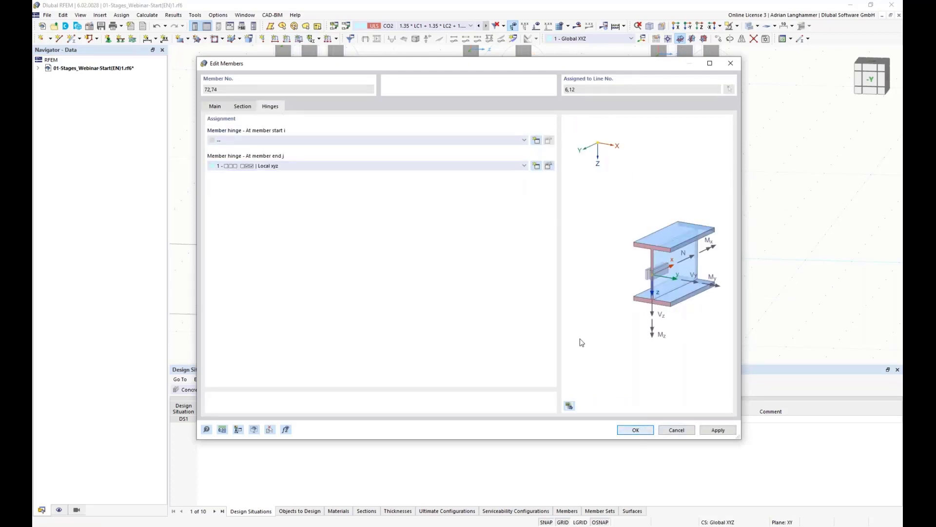
key(Return)
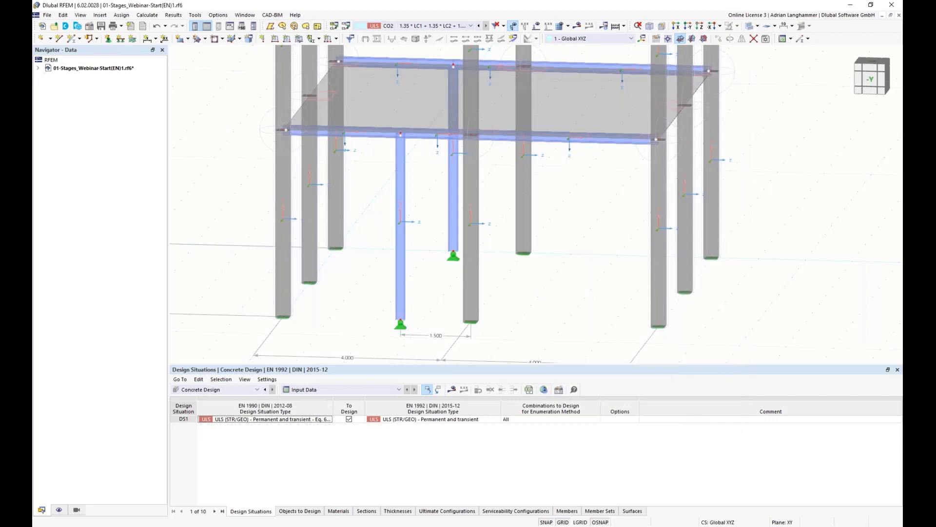
- Edit all six steel edge beams of the lower slab together and enable eccentricities for them
middle_drag(441, 198, 448, 208)
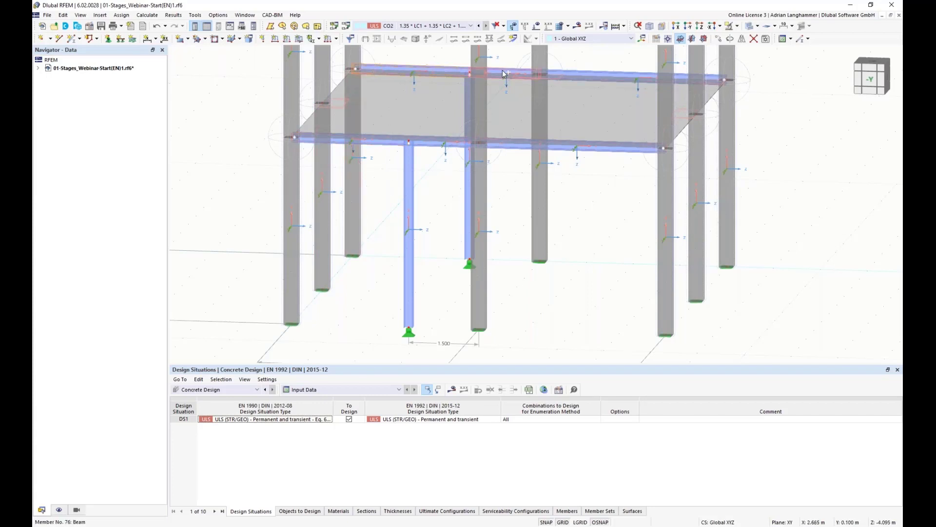
ctrl+click(586, 75)
ctrl+click(429, 144)
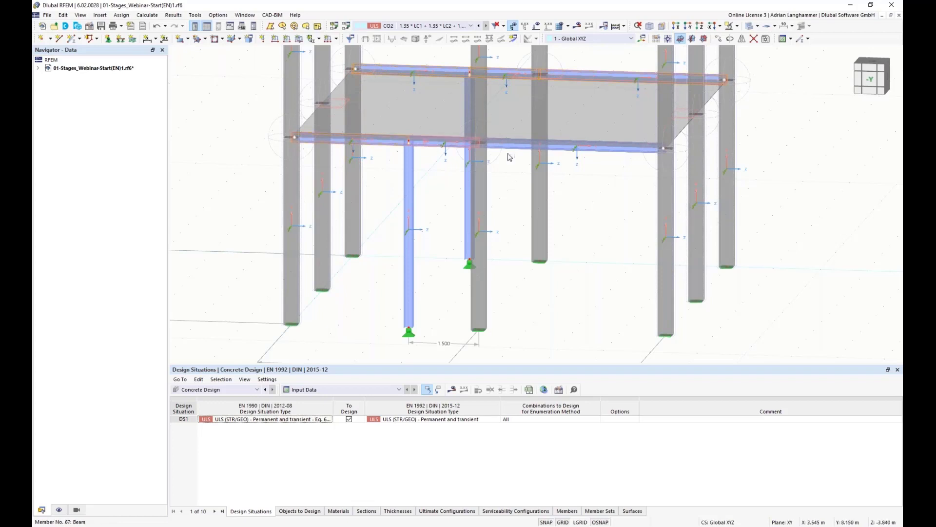
right_click(524, 150)
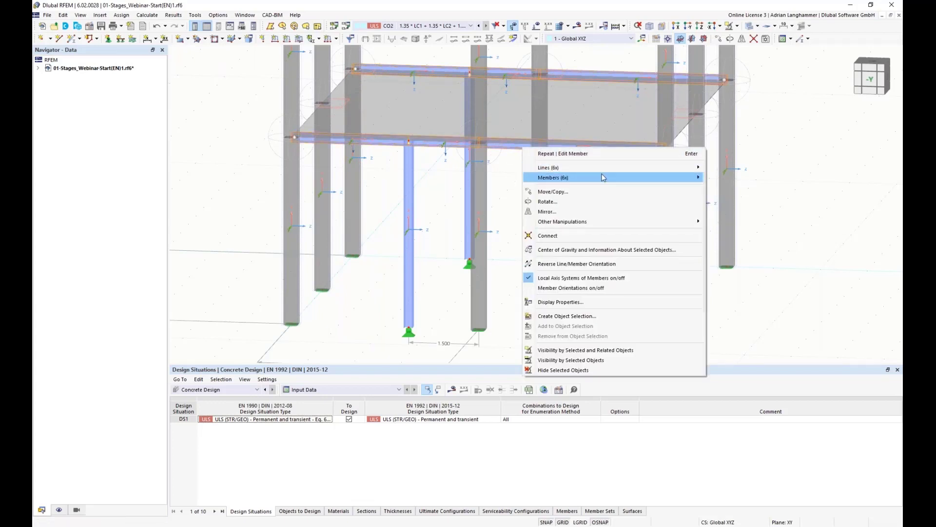
click(725, 177)
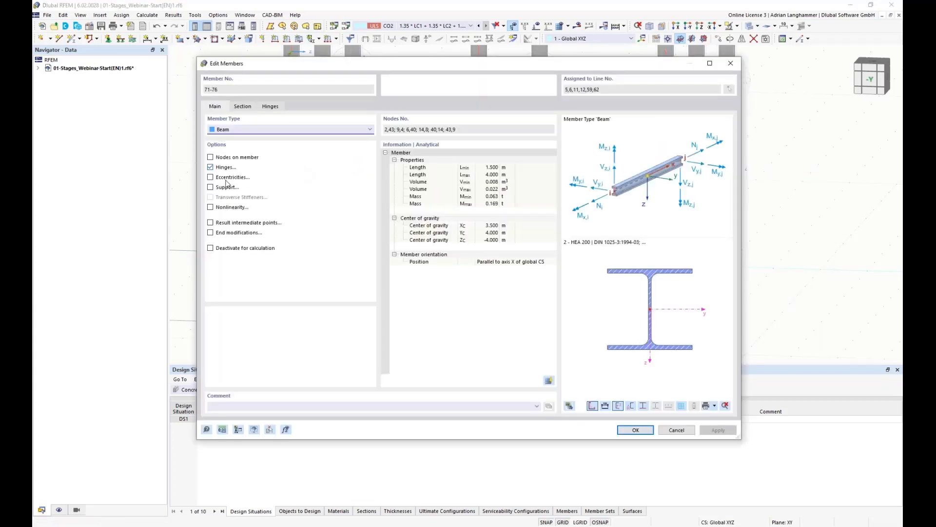
click(210, 177)
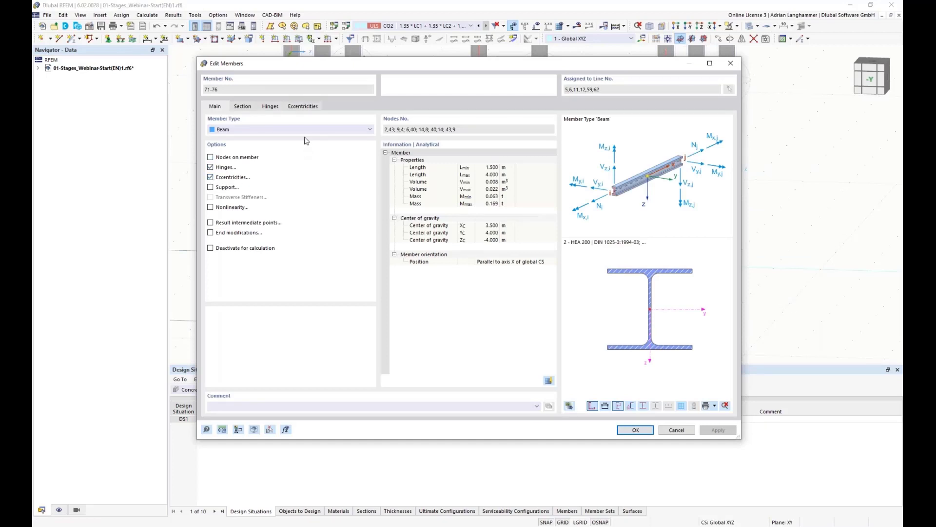
click(305, 107)
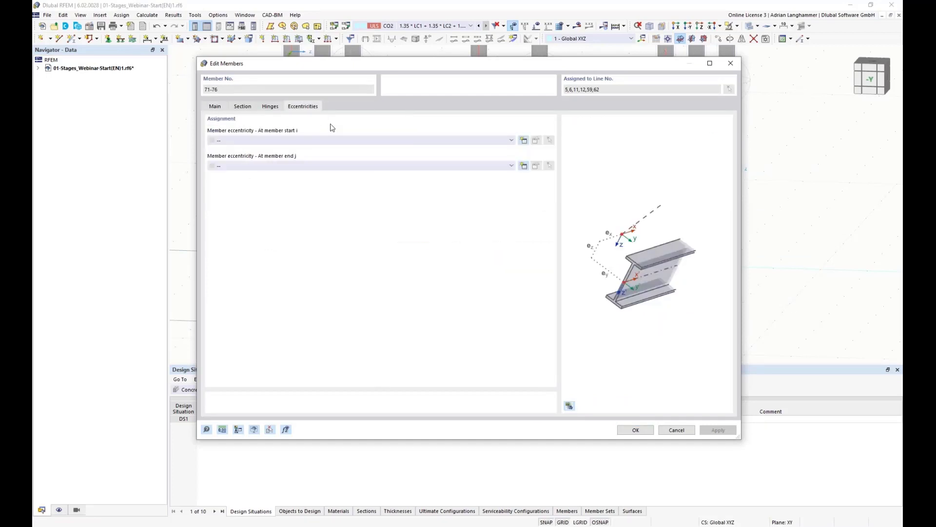
- Create a member eccentricity at member start i, relative to section with Middle - Top section alignment
click(511, 141)
click(509, 142)
click(523, 140)
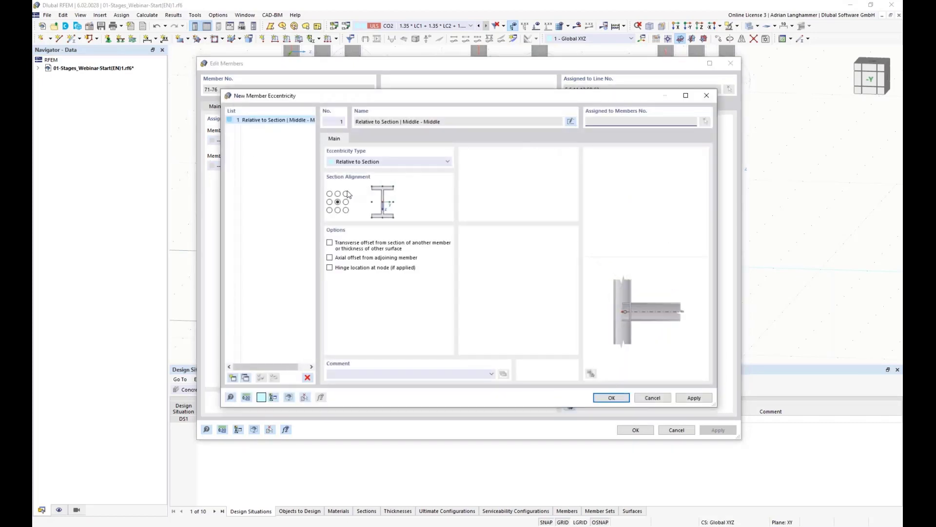
click(338, 194)
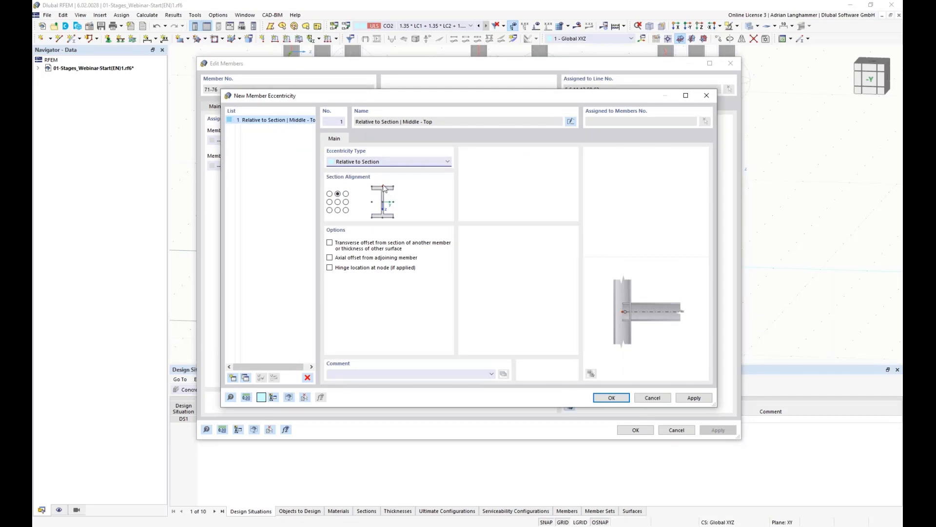
- Add a transverse offset from the bottom of lower slab surface 1 to the eccentricity and apply it to the beams
click(329, 243)
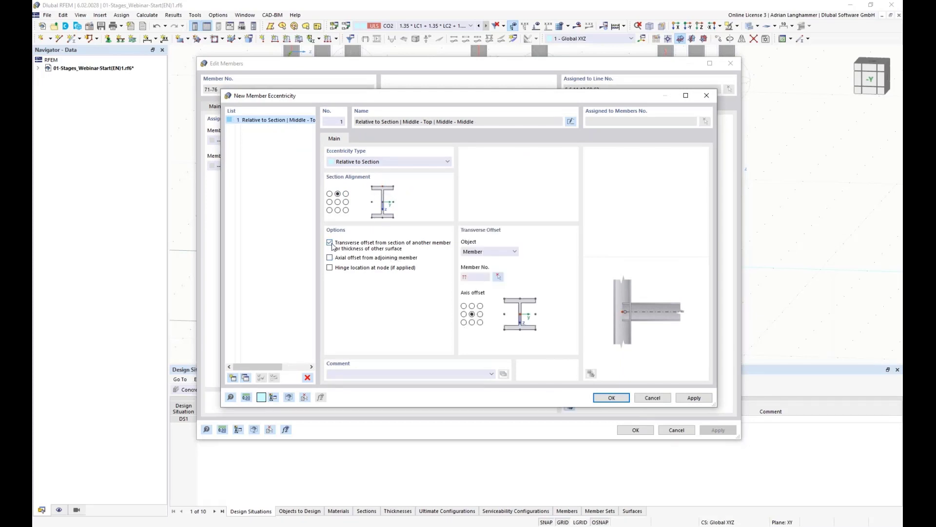
click(514, 252)
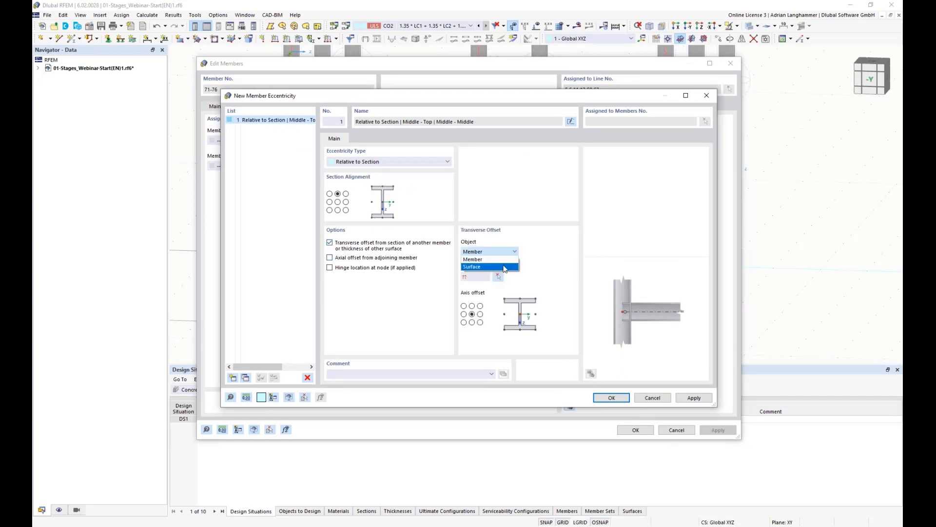
click(508, 267)
click(472, 323)
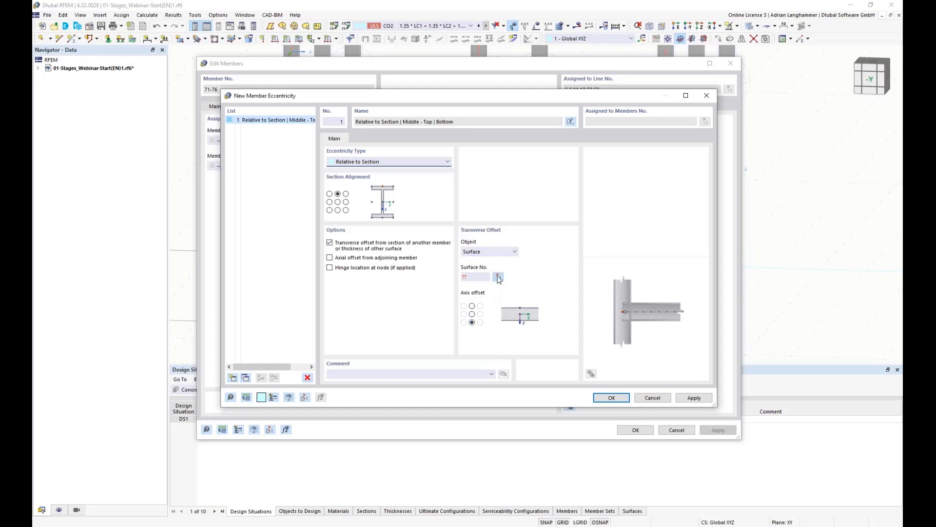
click(499, 278)
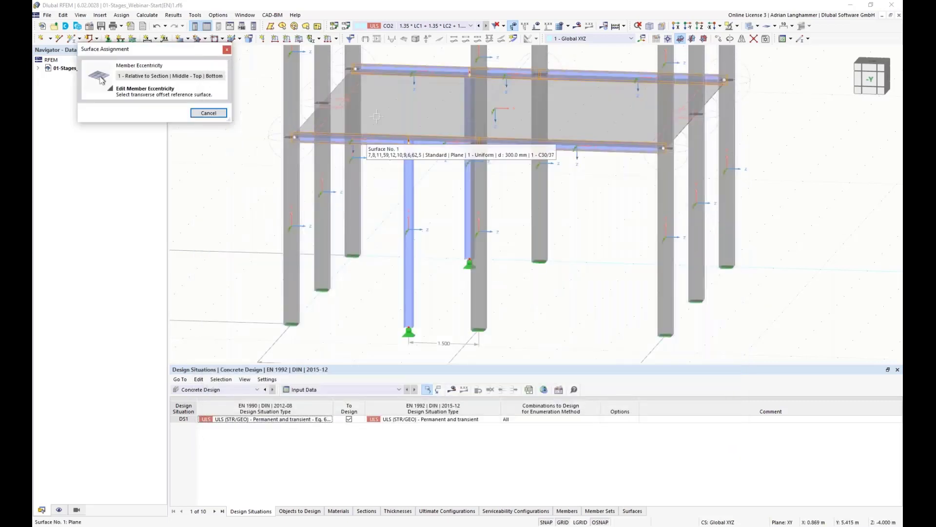
click(361, 146)
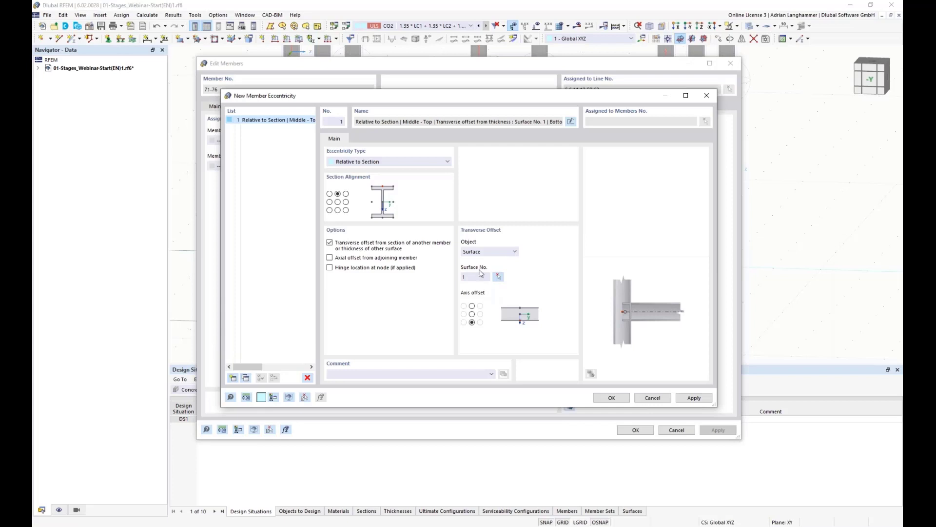
click(610, 398)
key(Return)
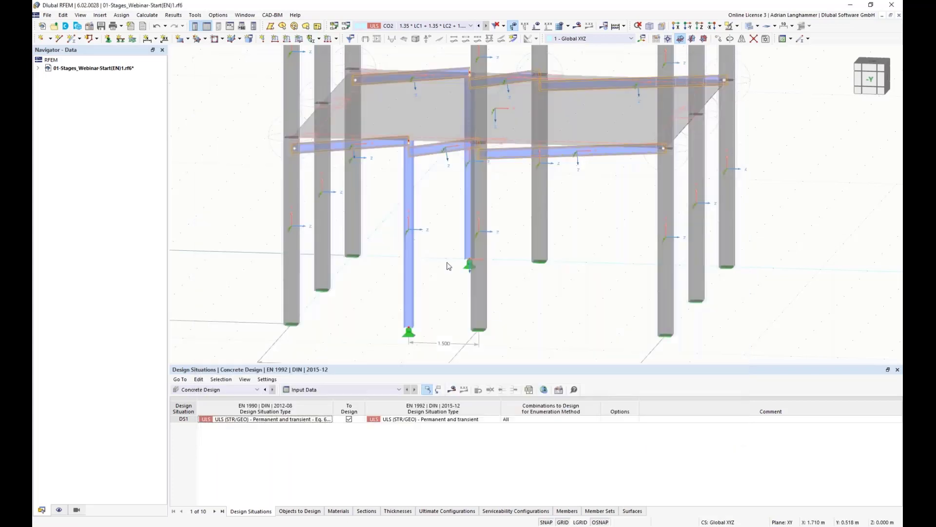
- Assign member eccentricity 1 at member end j of the six steel edge beams as well
right_click(381, 150)
mouse_move(495, 176)
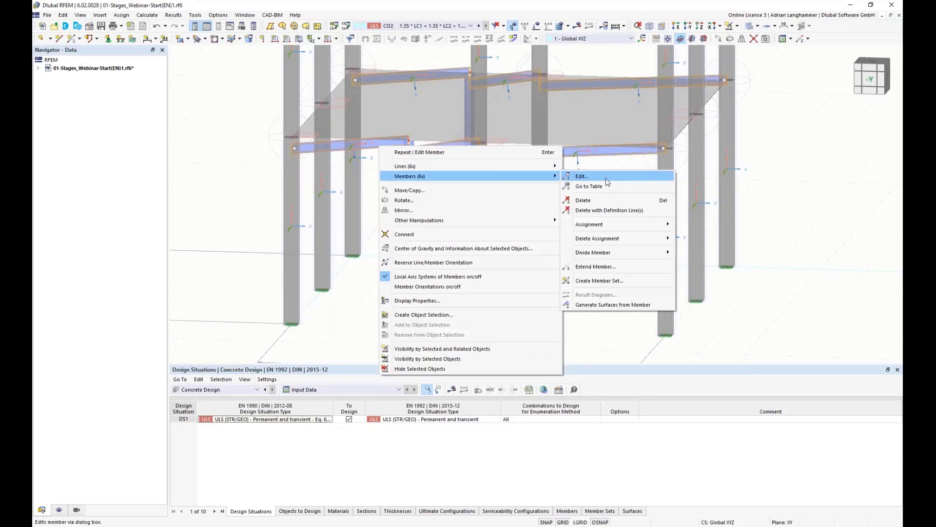
click(606, 178)
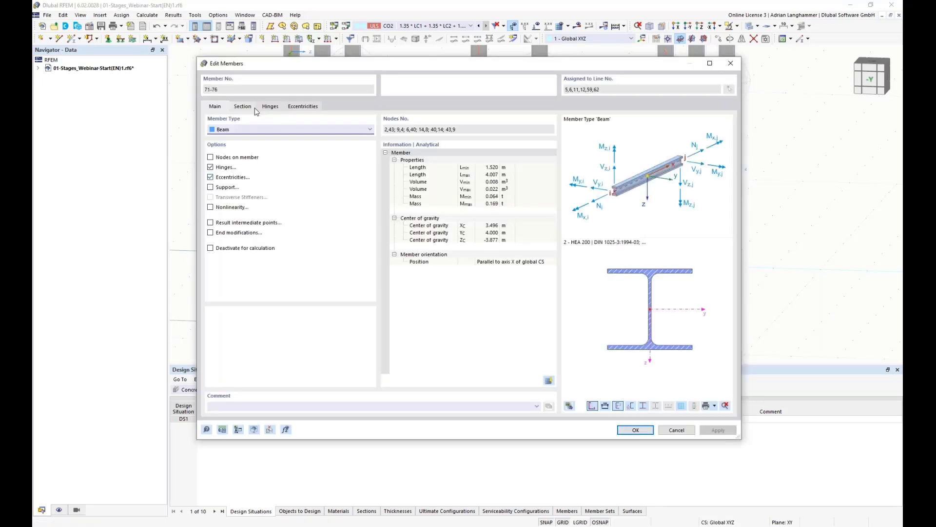
click(297, 107)
click(302, 166)
click(294, 184)
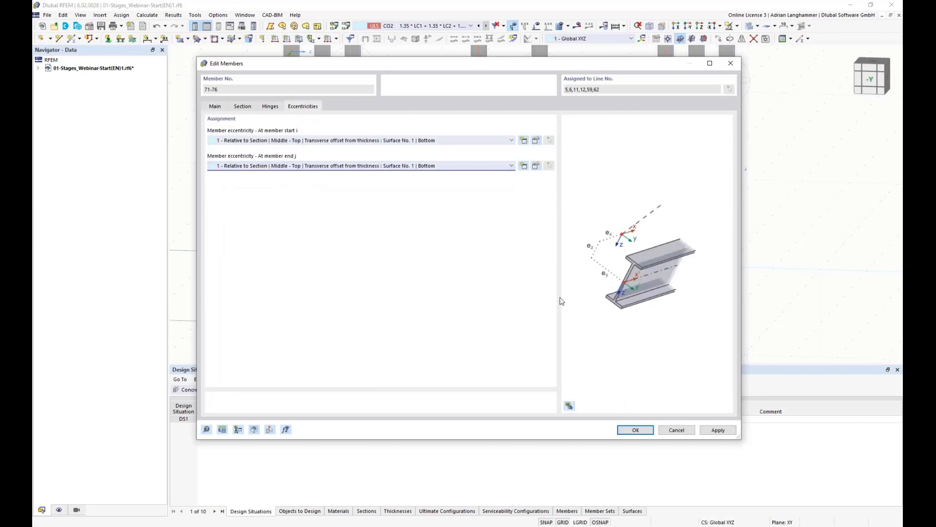
click(626, 431)
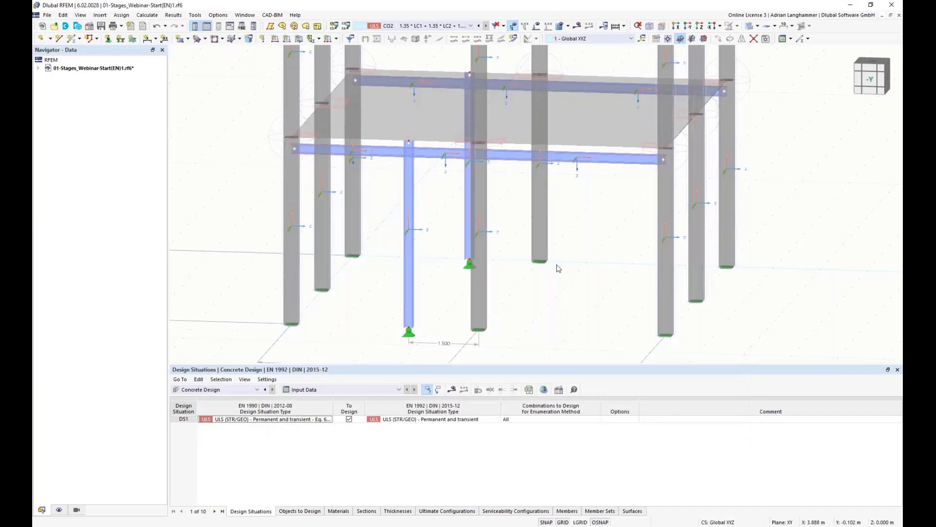
- Edit the two temporary steel columns together and enable eccentricities for them
ctrl+middle_drag(383, 205, 425, 200)
click(430, 195)
click(477, 192)
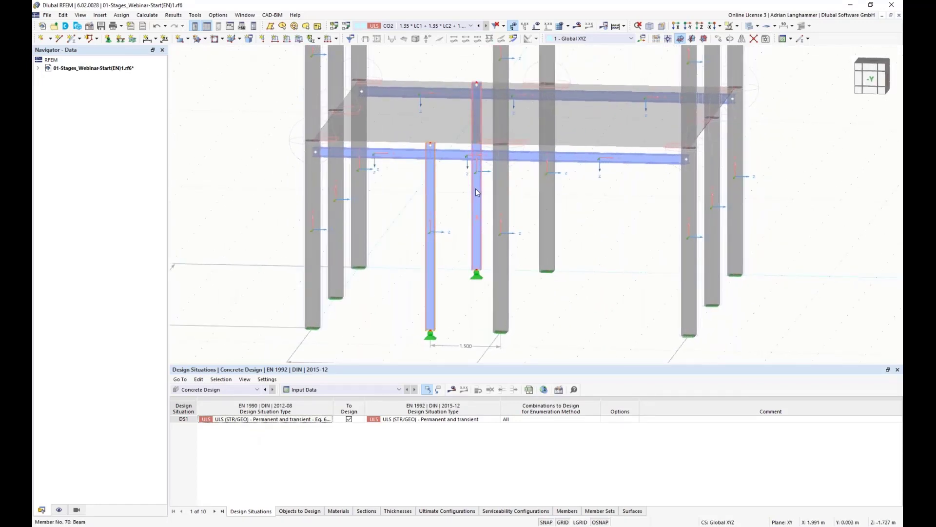
right_click(477, 192)
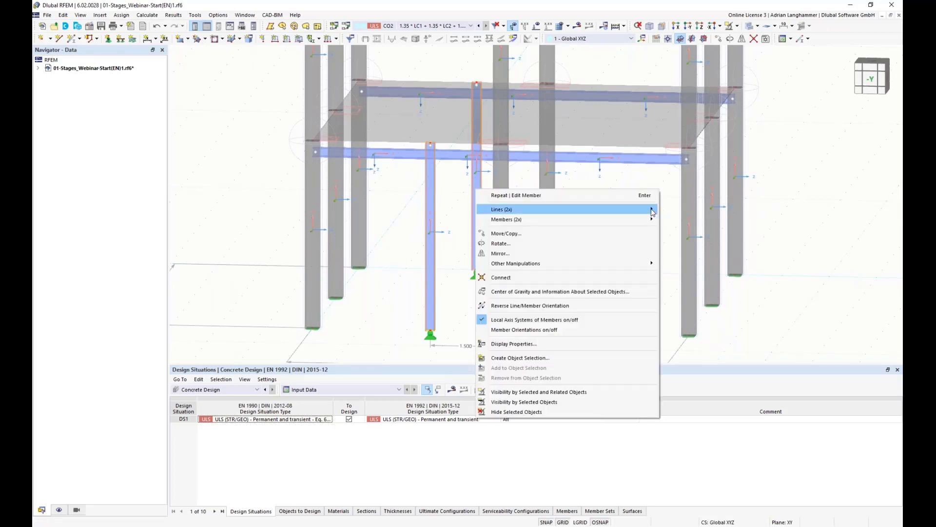
mouse_move(639, 220)
mouse_move(598, 223)
click(678, 220)
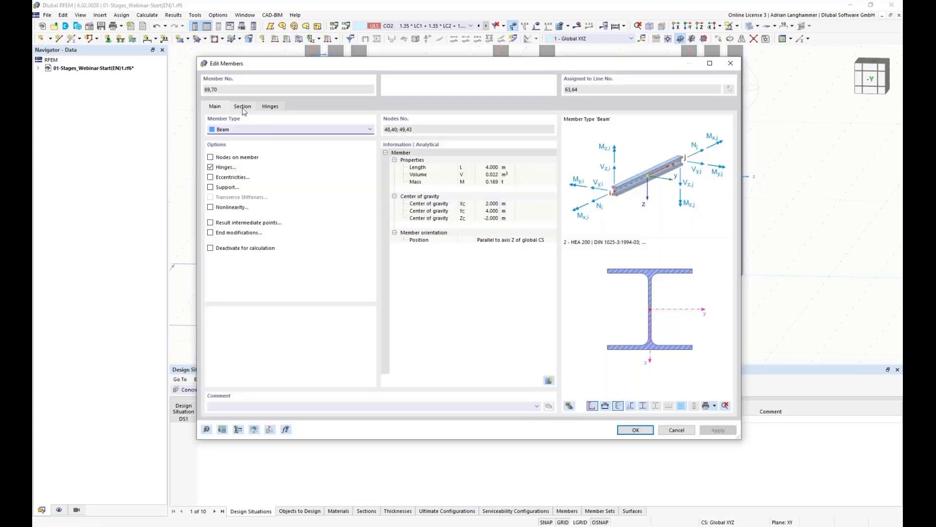
click(211, 178)
click(297, 109)
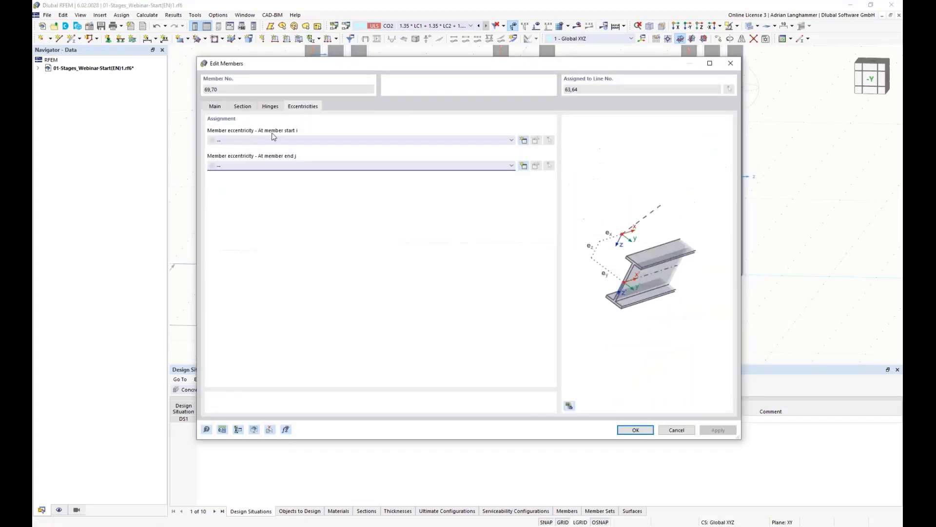
- Create an eccentricity at member end j of both columns, relative to section Middle - Middle, with a transverse offset from the bottom middle of beam member 73
click(523, 140)
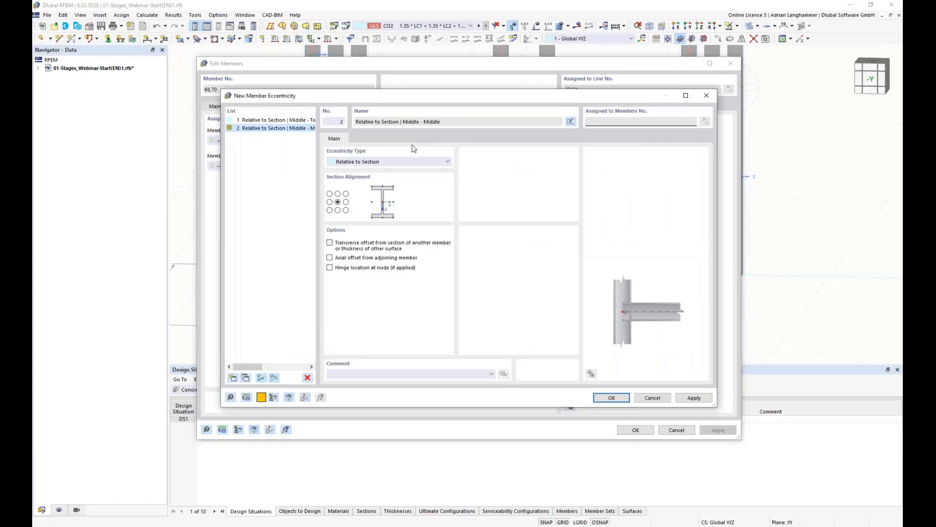
click(706, 95)
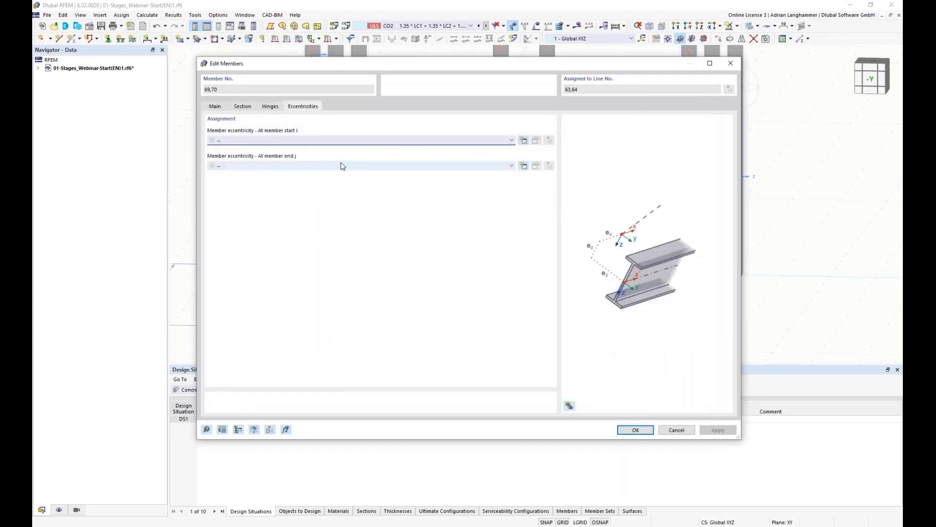
click(524, 166)
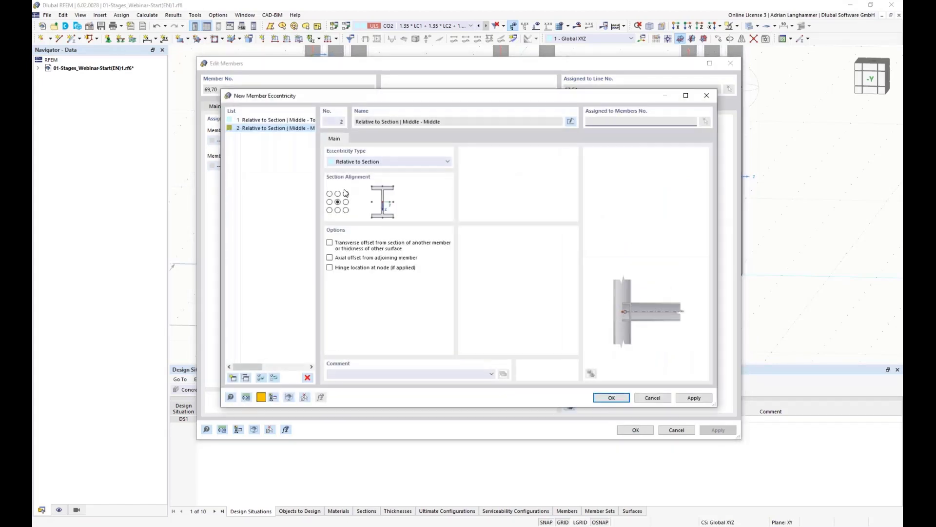
click(330, 242)
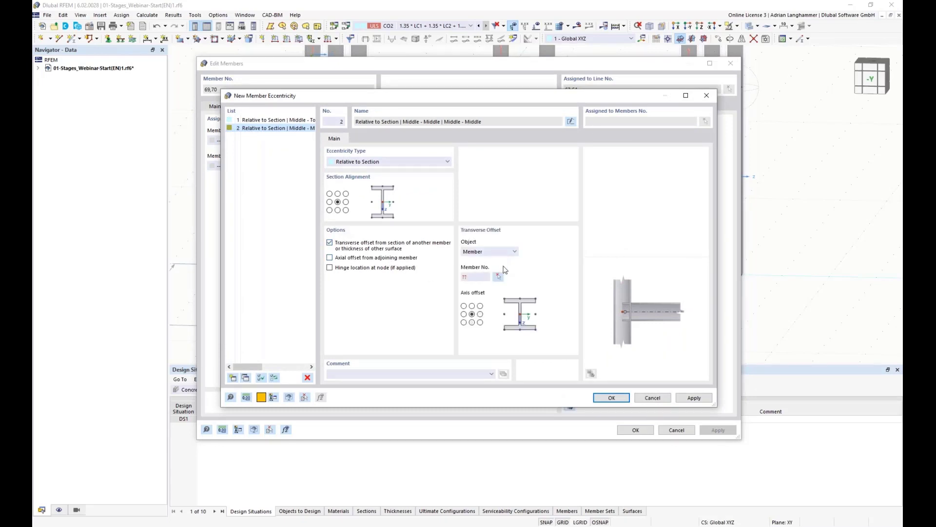
click(498, 276)
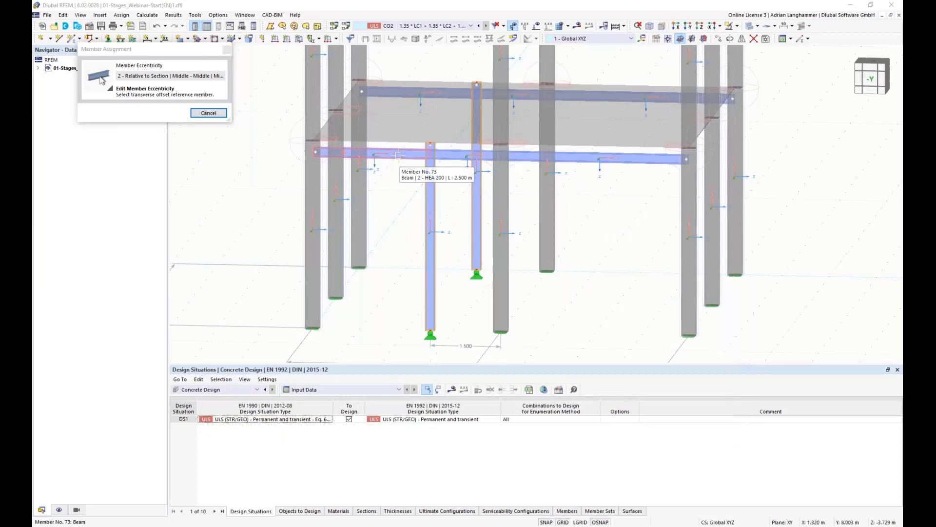
click(398, 155)
click(472, 322)
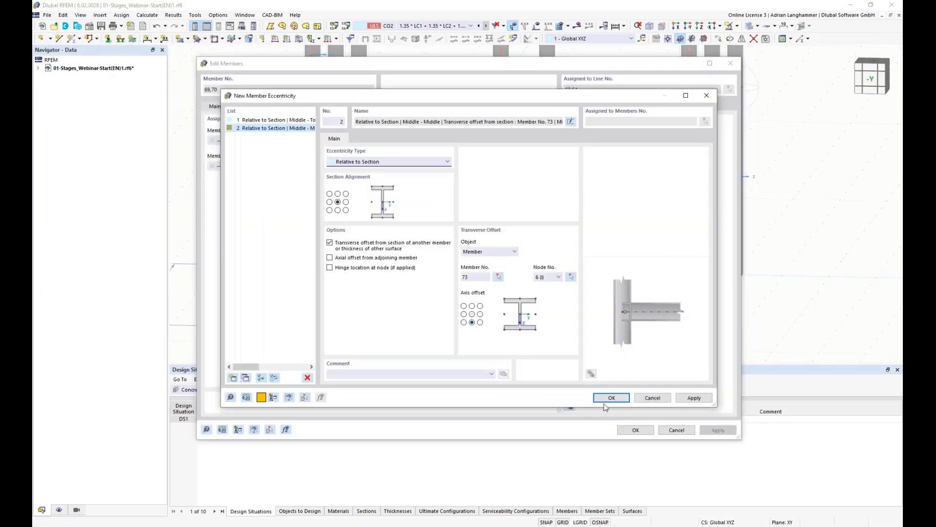
click(615, 398)
click(635, 429)
- Examine how the steel columns and beams sit beneath the lower slab from the front and at an angle
mouse_move(411, 269)
middle_down()
mouse_move(420, 262)
mouse_move(410, 269)
middle_up()
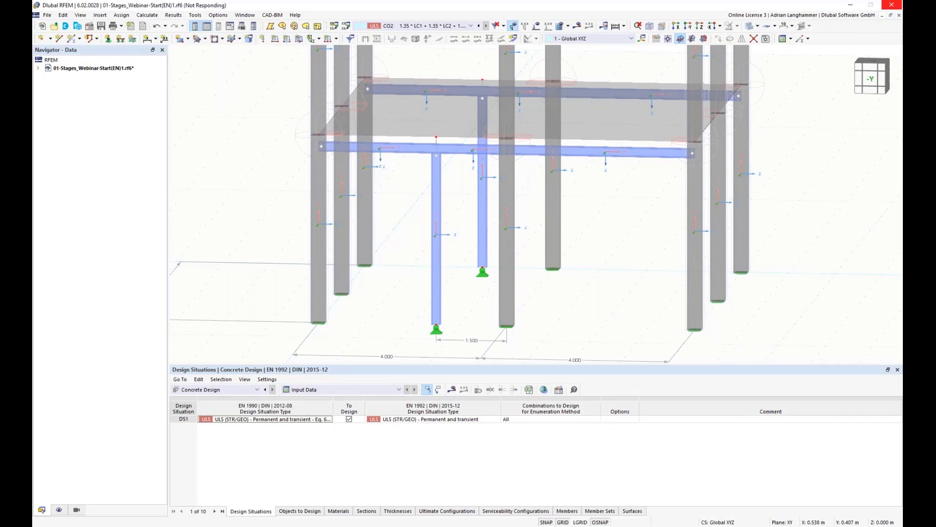
ctrl+middle_drag(403, 244, 414, 235)
scroll(414, 235, down, 1)
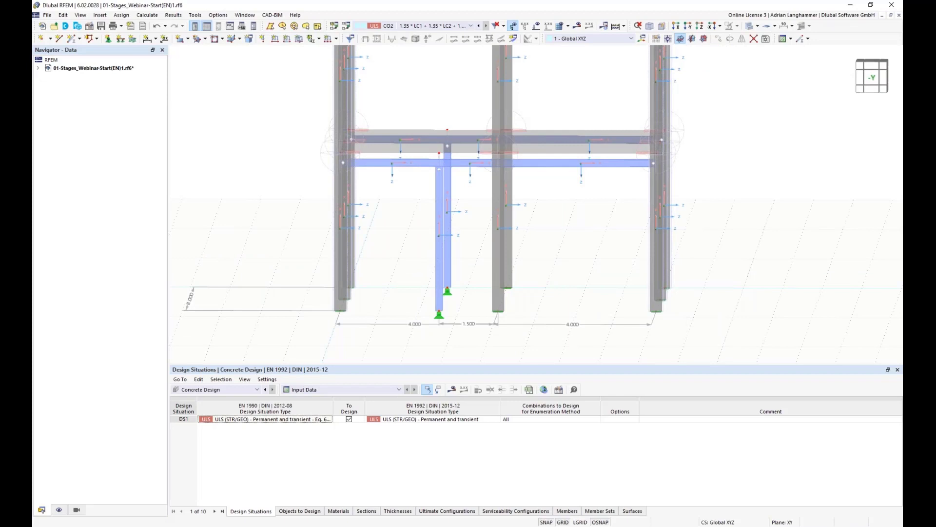
middle_drag(416, 209, 330, 215)
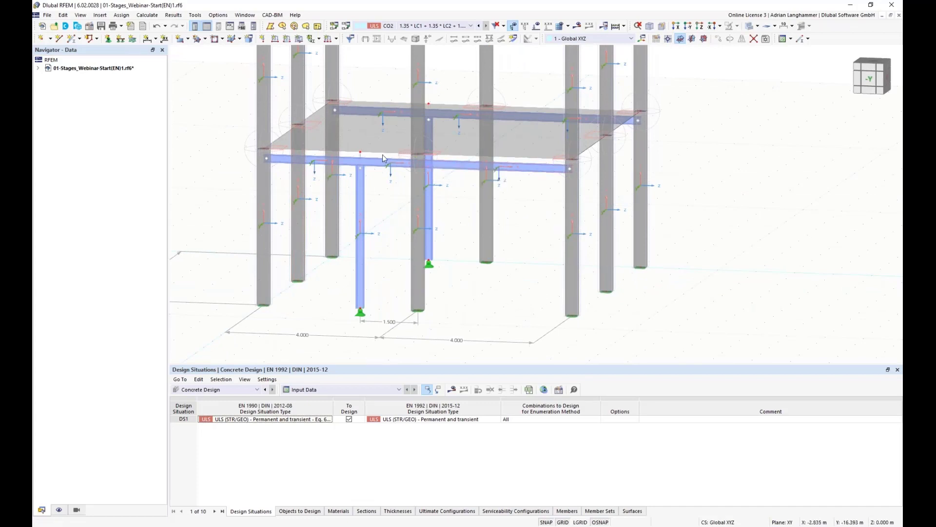
ctrl+middle_drag(382, 161, 330, 181)
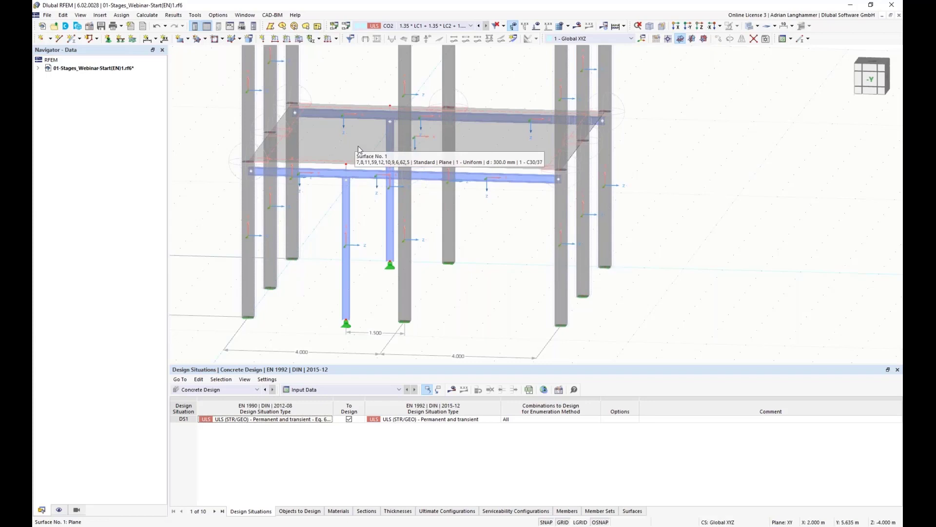
middle_drag(352, 156, 354, 189)
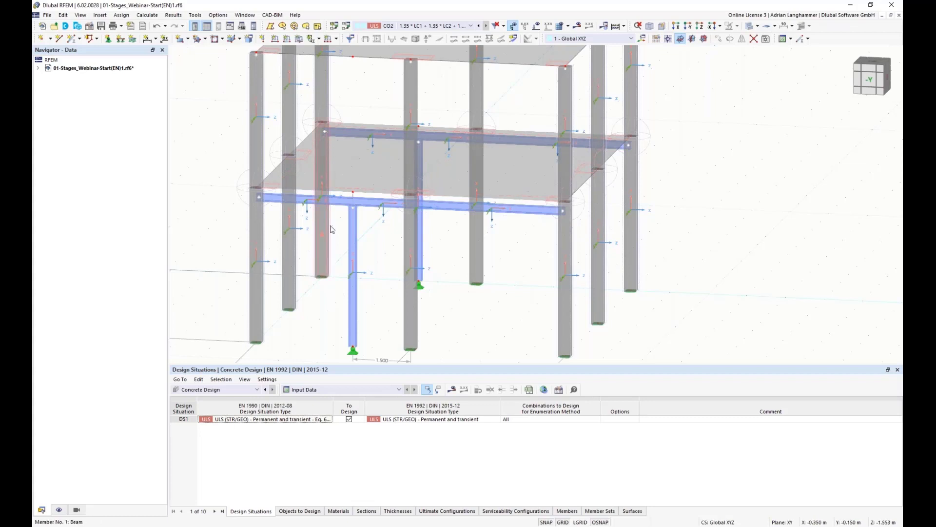
middle_drag(352, 349, 375, 320)
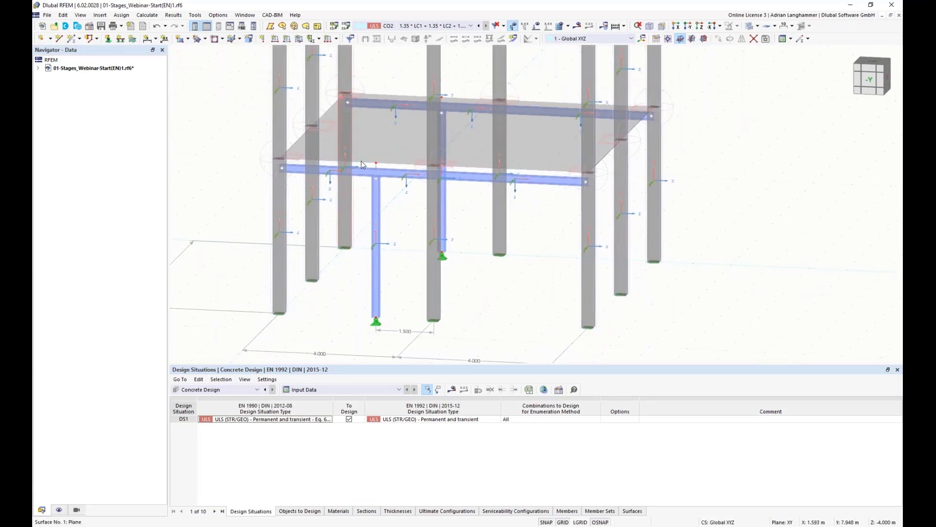
middle_drag(353, 287, 349, 307)
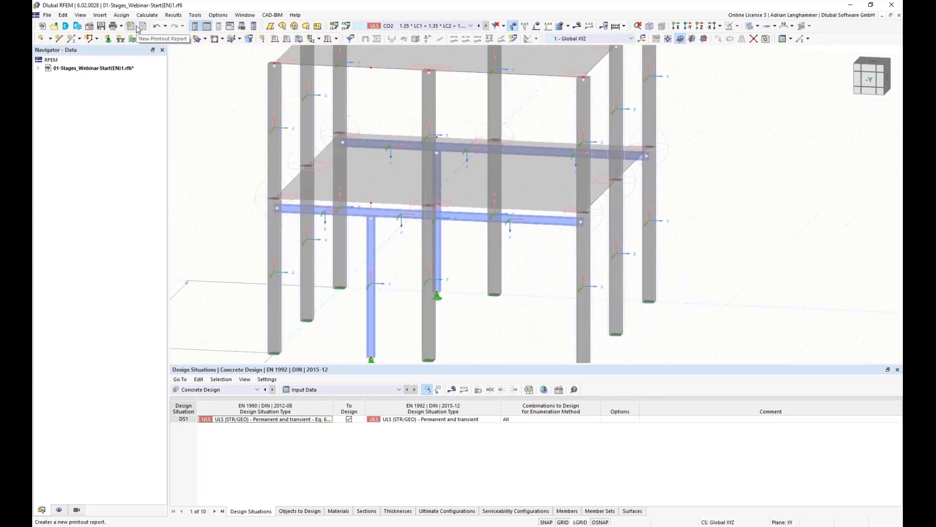
- Define a new line hinge releasing ux, uy and φx, with the uz nonlinearity Fixed if positive vz
click(107, 17)
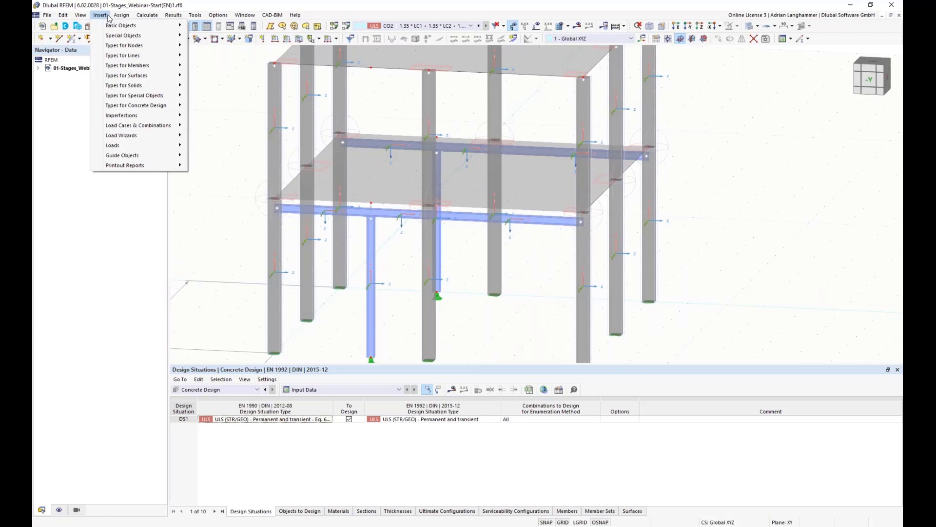
mouse_move(167, 59)
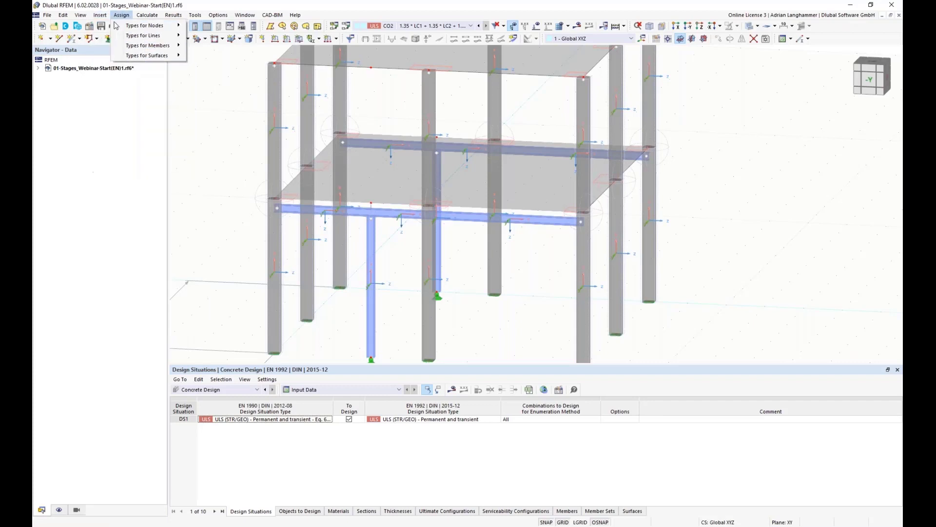
click(100, 16)
mouse_move(159, 59)
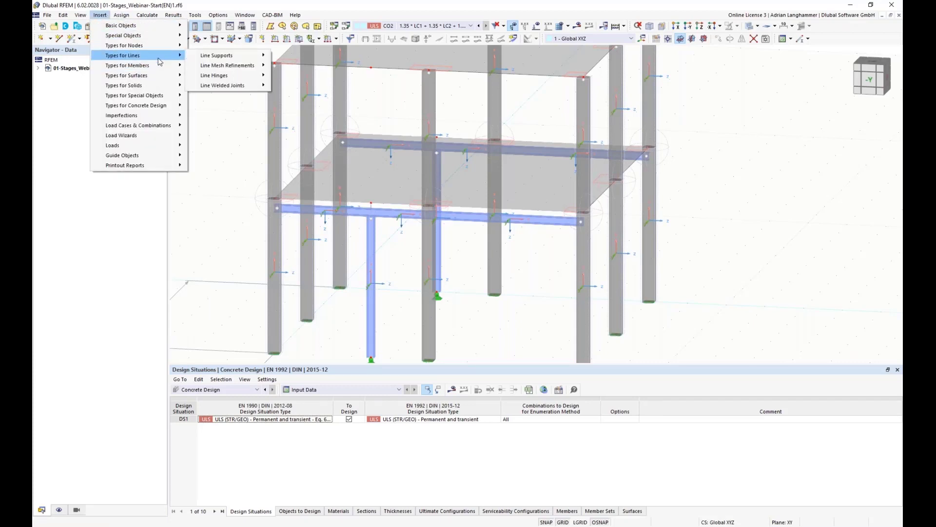
mouse_move(226, 75)
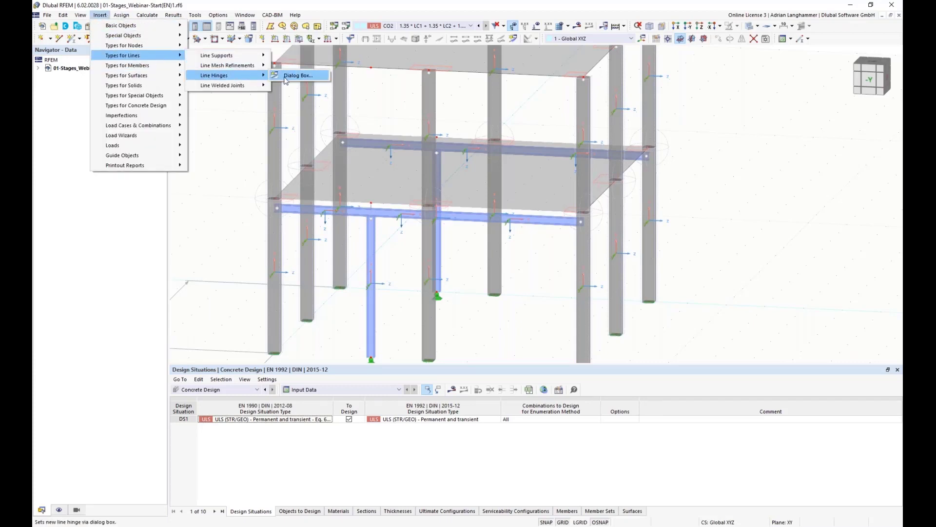
click(286, 77)
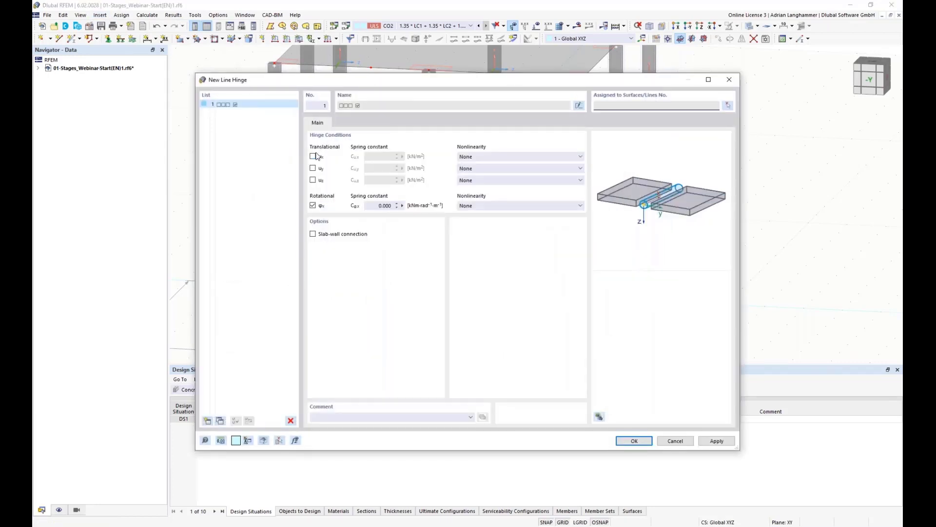
click(313, 157)
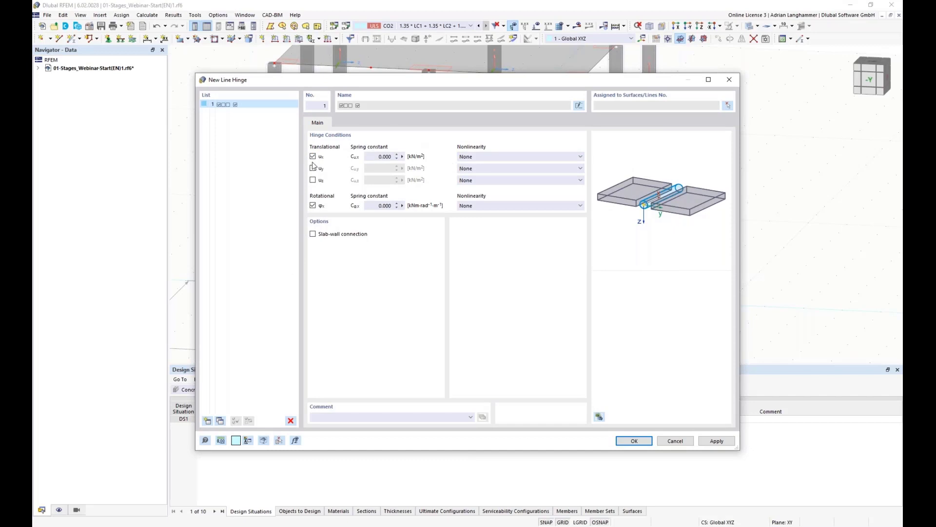
click(313, 169)
click(551, 180)
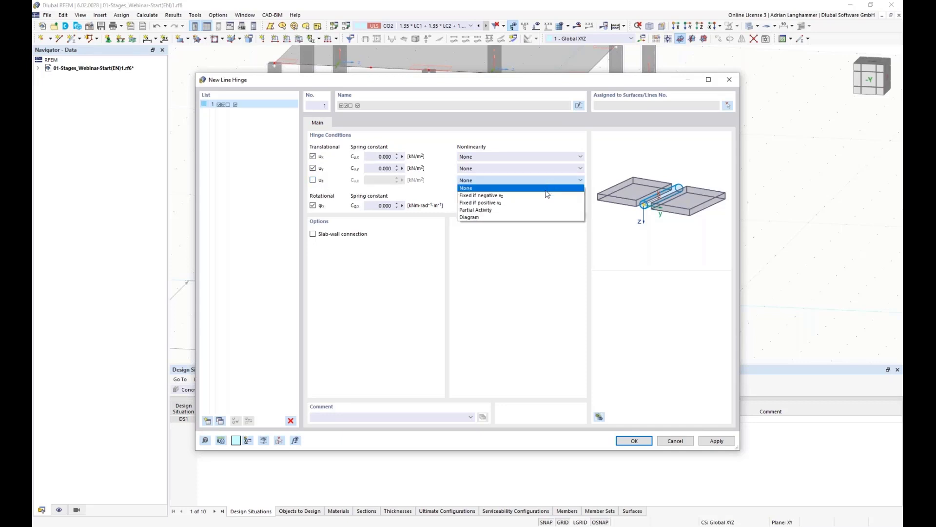
click(515, 203)
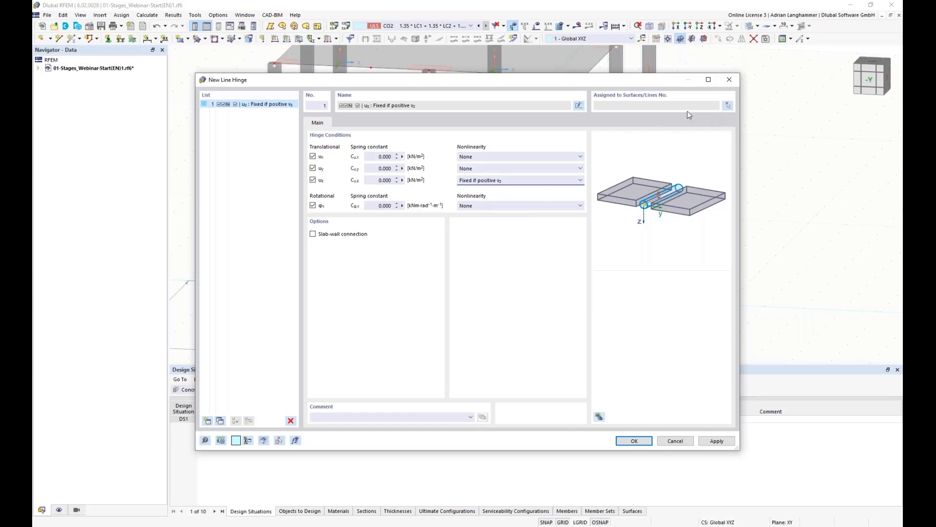
- Assign the line hinge to lower slab surface 1 along its front and back edge lines 5, 6, 11, 12, 59 and 62
click(728, 107)
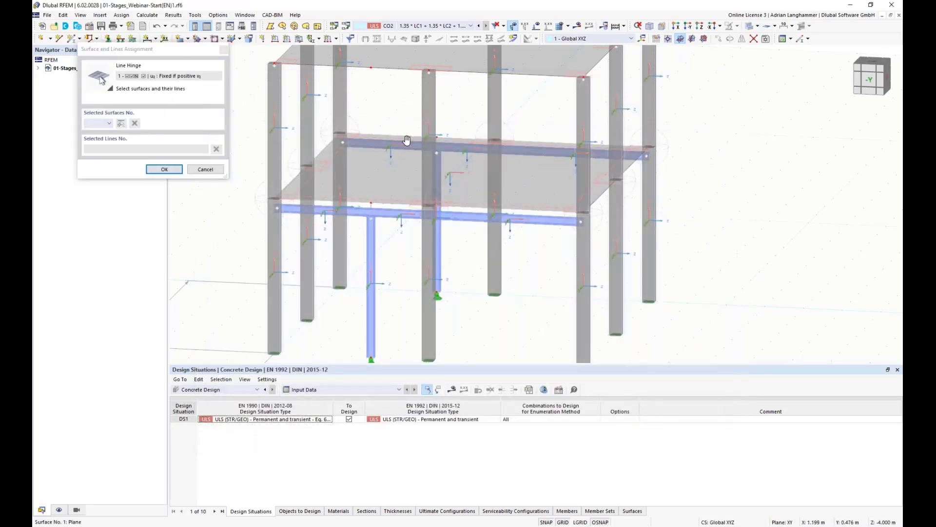
ctrl+middle_drag(425, 147, 361, 151)
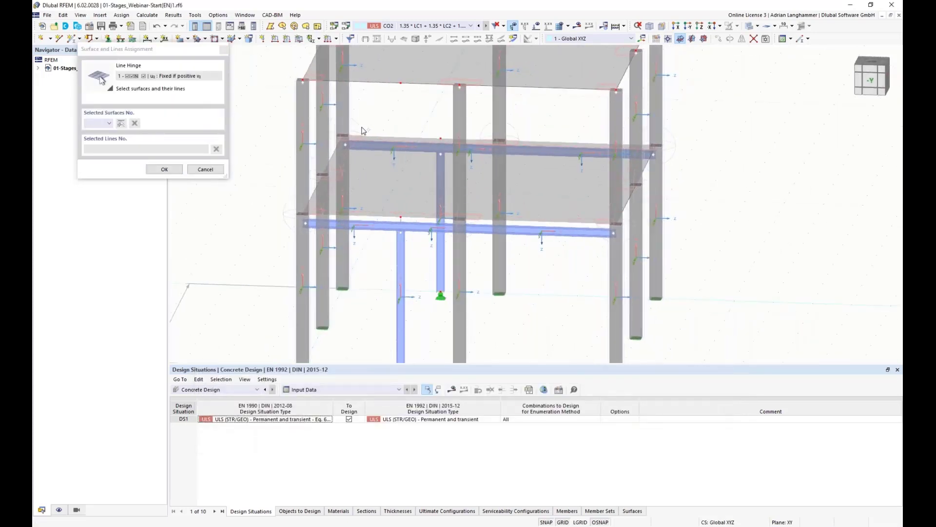
click(362, 176)
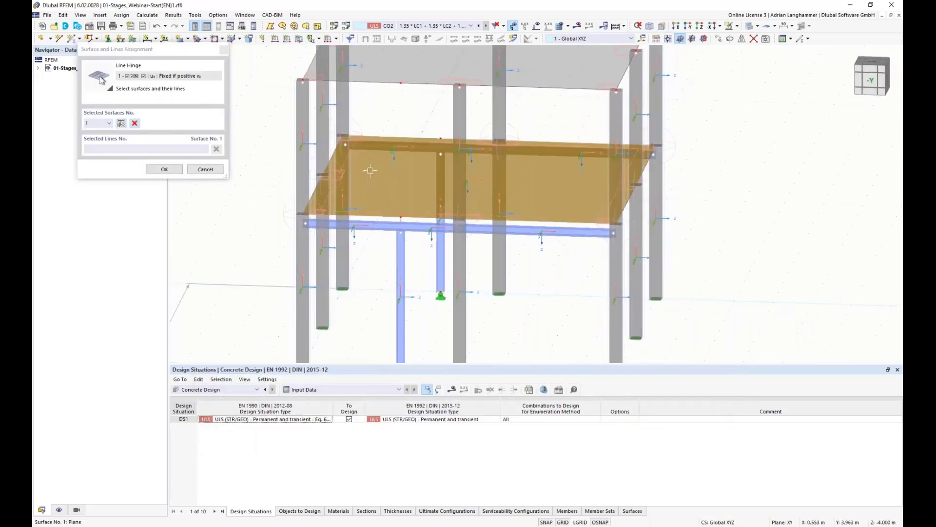
click(386, 137)
click(486, 139)
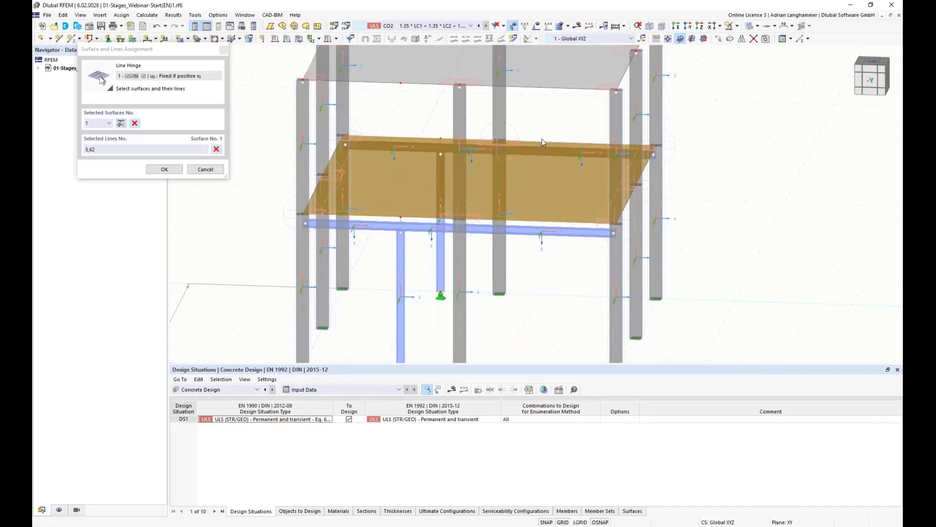
click(353, 215)
click(431, 219)
click(490, 220)
click(179, 170)
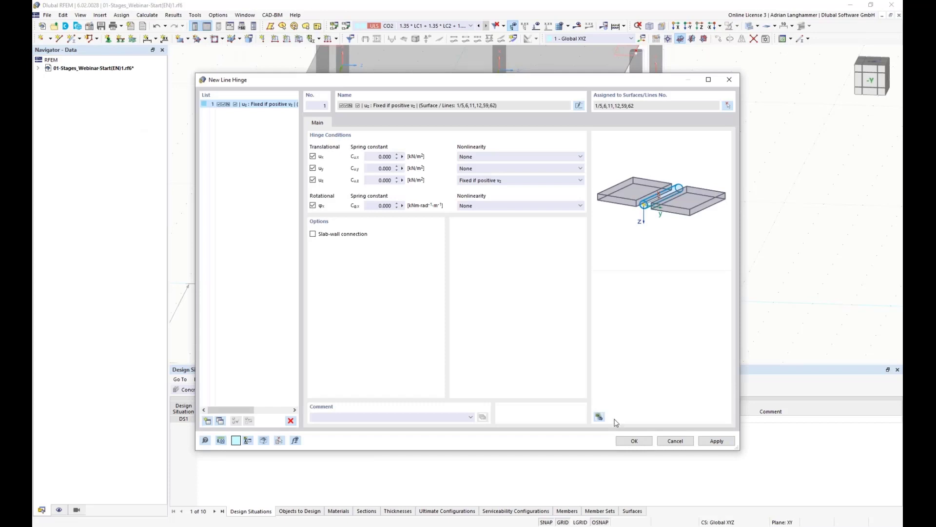
key(Return)
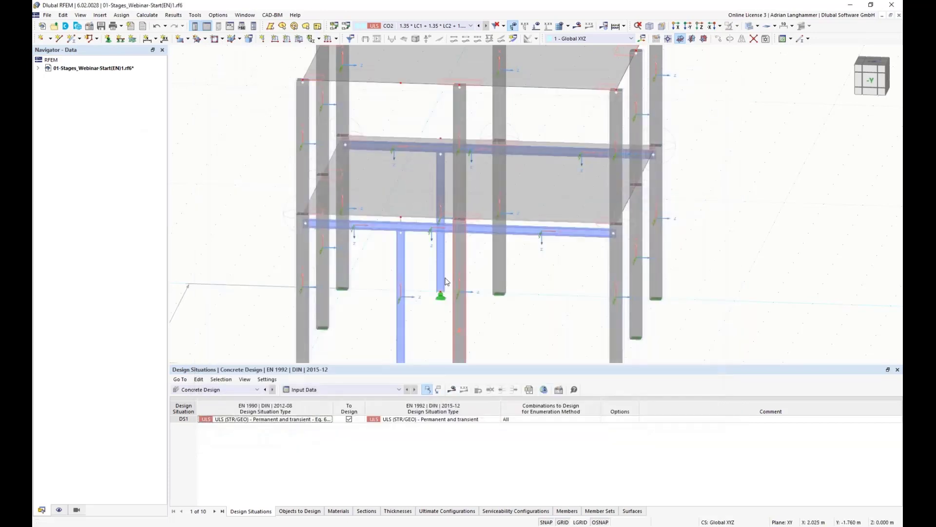
- Inspect the hinged lower slab edges and the steel beams and columns beneath them up close
scroll(453, 272, up, 5)
ctrl+middle_drag(395, 213, 347, 173)
scroll(390, 258, down, 8)
scroll(390, 259, down, 2)
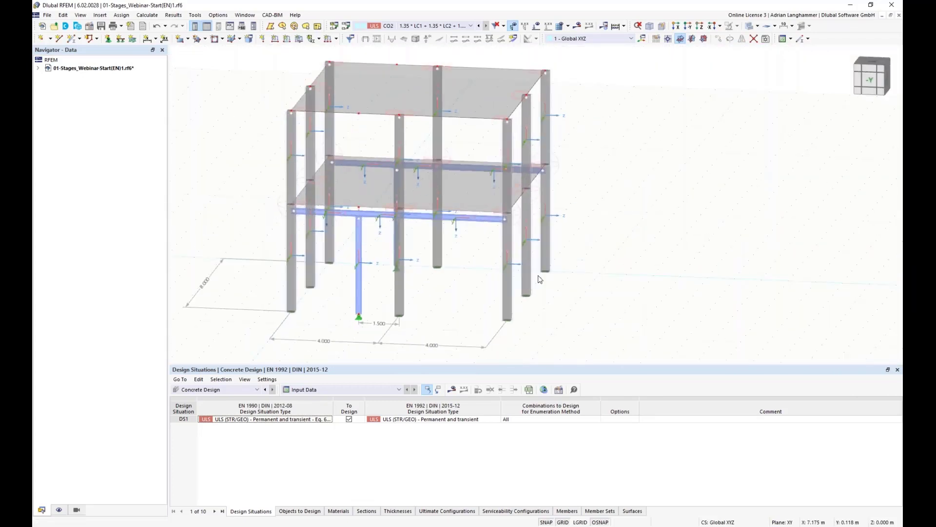
scroll(375, 209, up, 2)
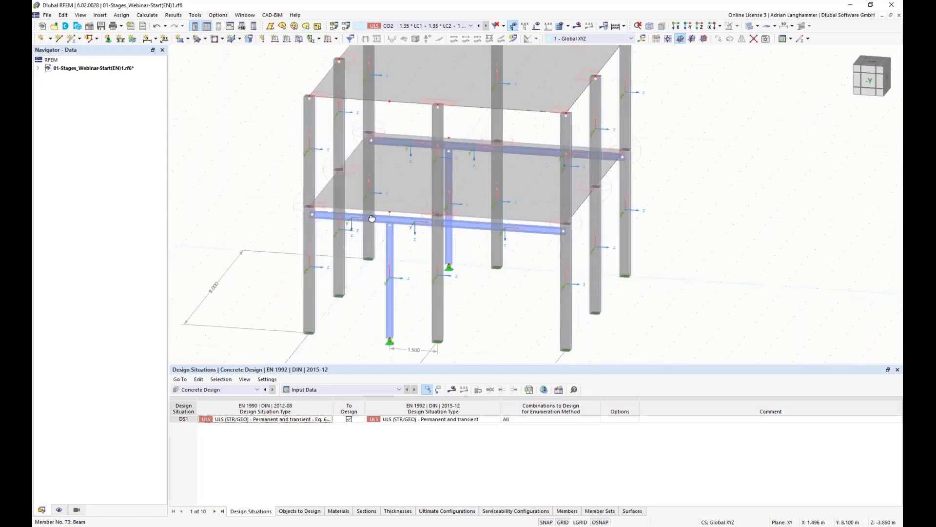
scroll(376, 212, up, 4)
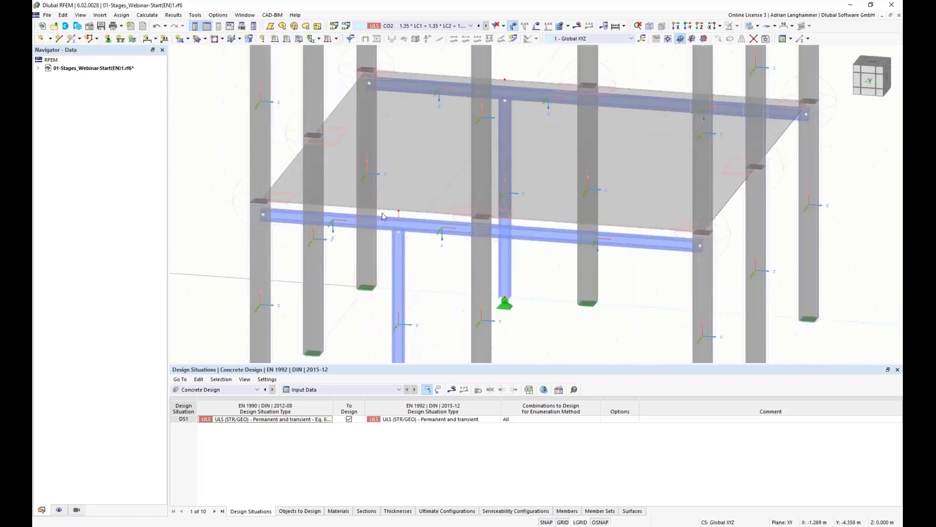
scroll(382, 213, up, 2)
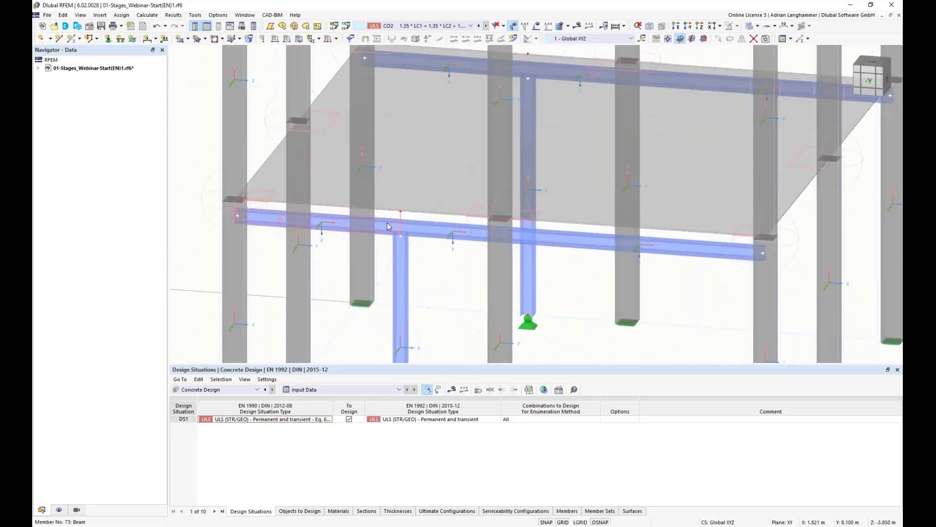
- Review the line hinge conditions on the front slab edge and examine the hinged edges and steel frame from several angles
double_click(387, 213)
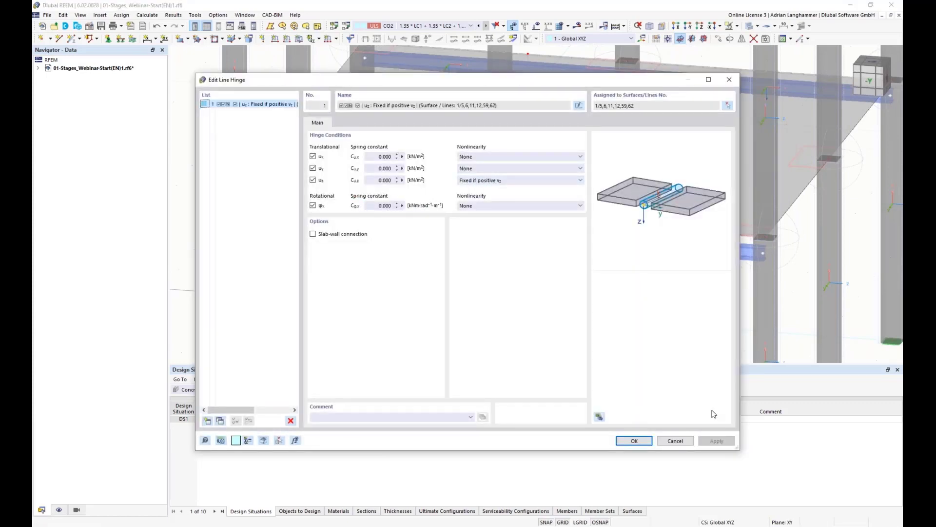
click(675, 441)
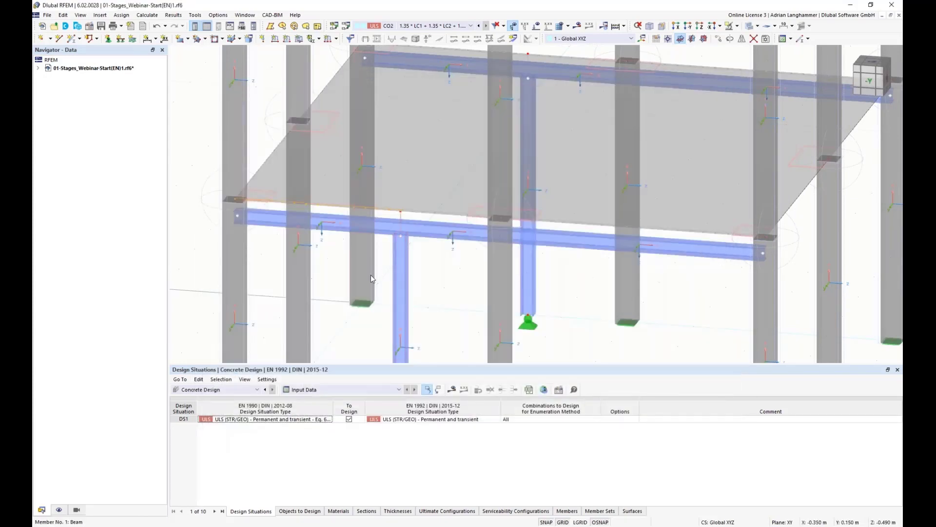
scroll(371, 275, down, 1)
ctrl+middle_drag(372, 298, 383, 300)
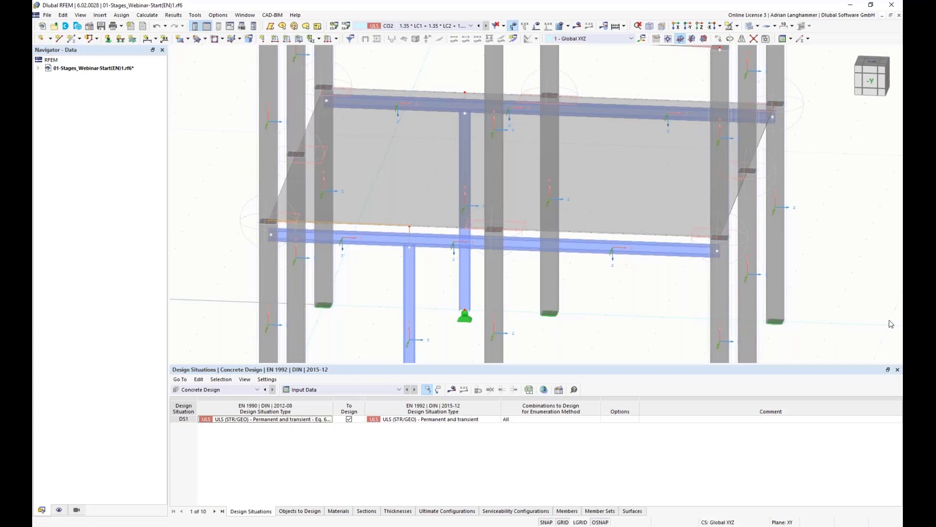
mouse_move(373, 287)
middle_down()
mouse_move(393, 265)
mouse_move(360, 264)
mouse_move(386, 292)
middle_up()
scroll(372, 273, down, 3)
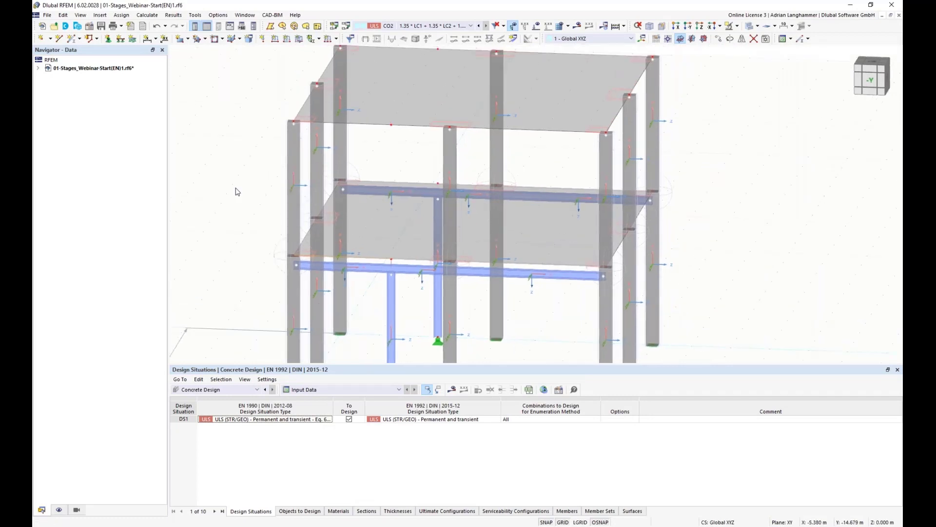
scroll(229, 197, down, 2)
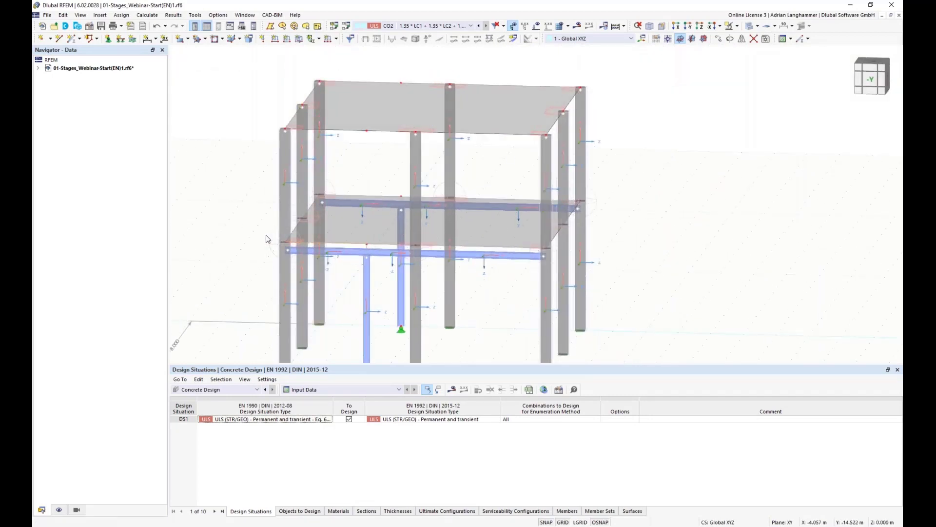
scroll(267, 239, up, 2)
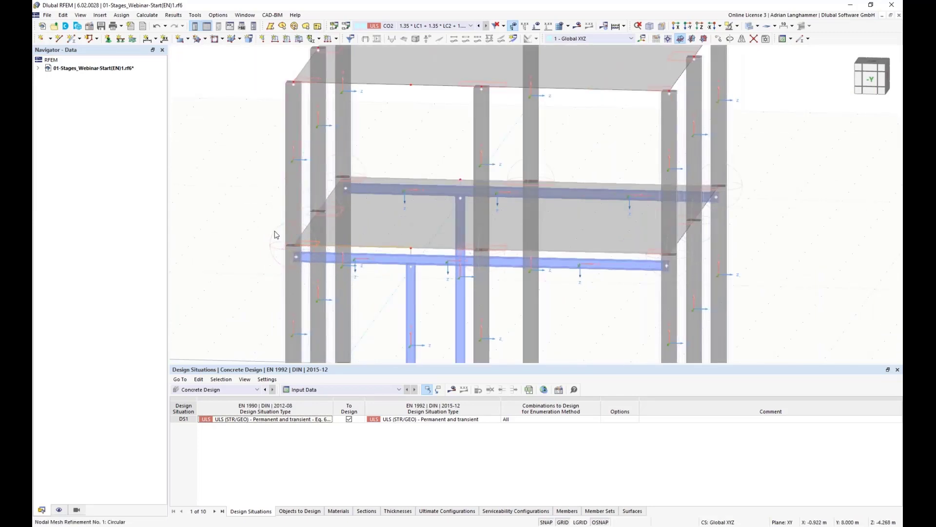
ctrl+middle_drag(265, 201, 244, 201)
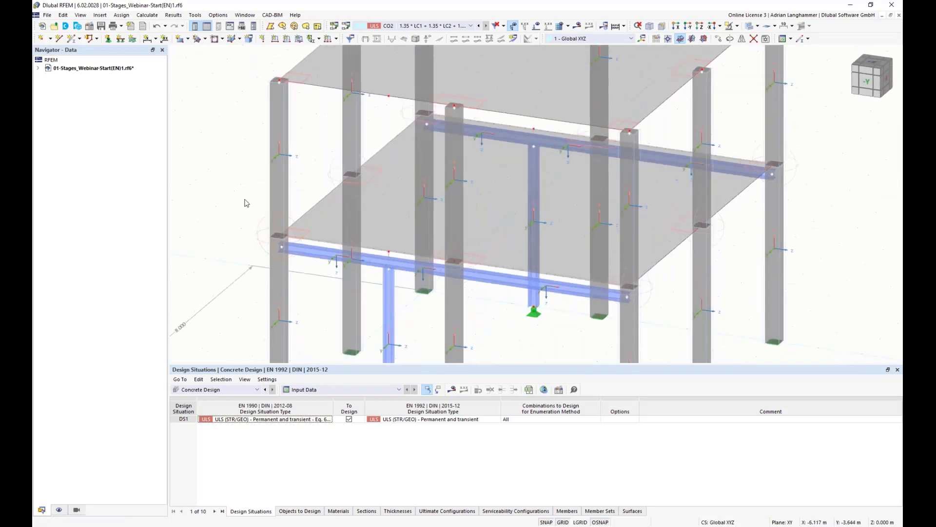
mouse_move(304, 232)
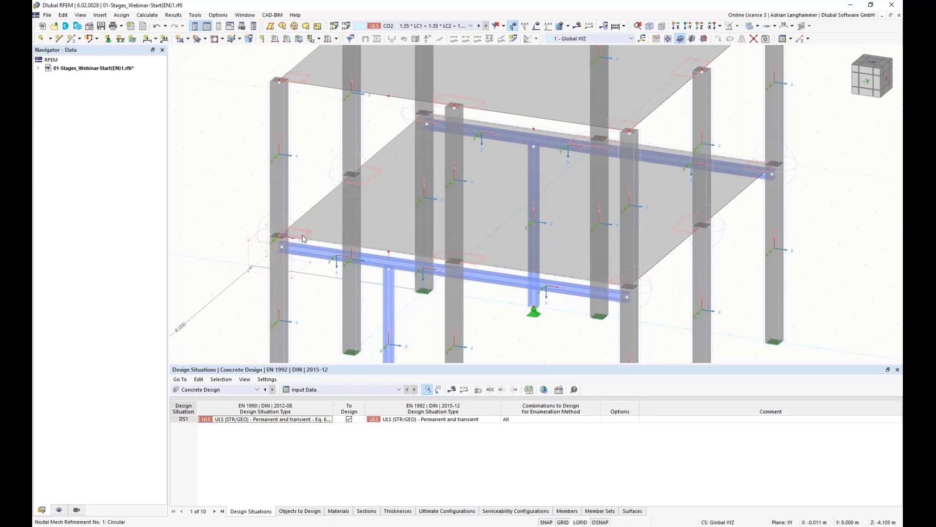
mouse_move(261, 203)
ctrl+middle_down()
mouse_move(244, 192)
mouse_move(268, 193)
ctrl+middle_up()
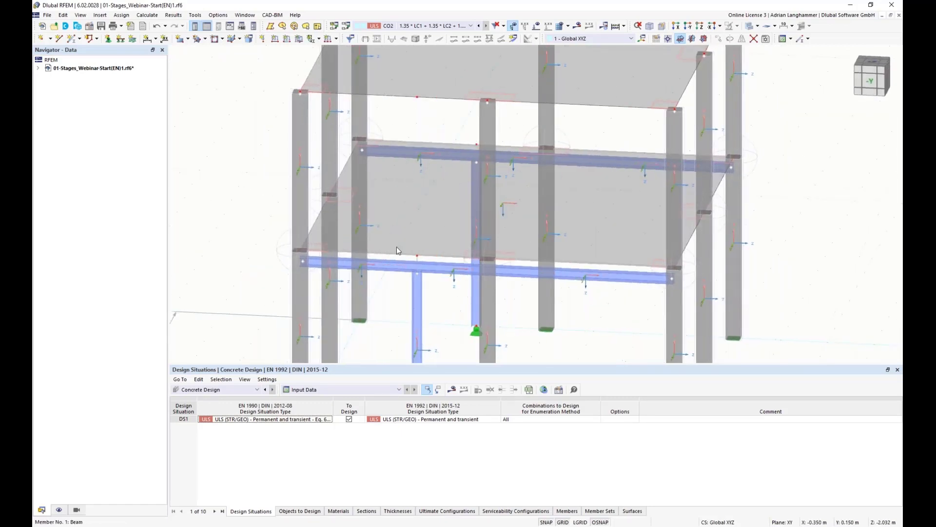
scroll(397, 247, up, 2)
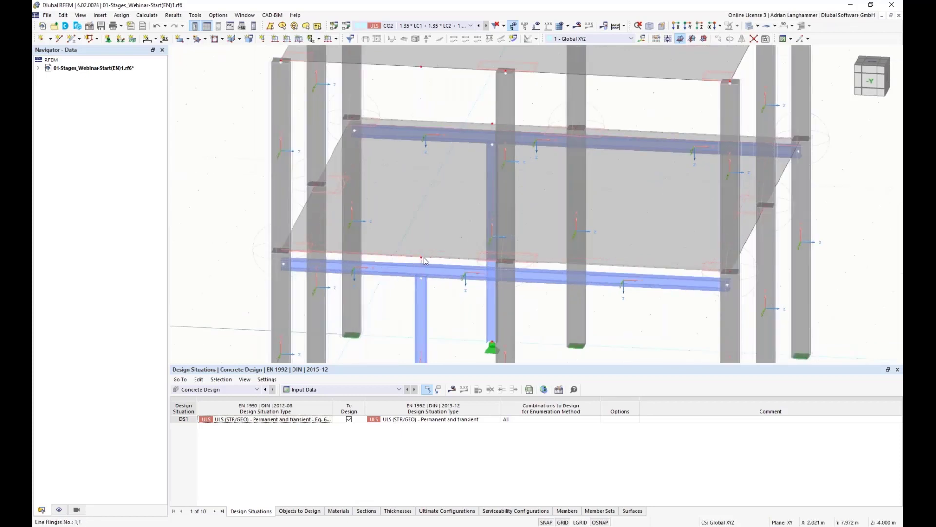
middle_drag(425, 258, 434, 239)
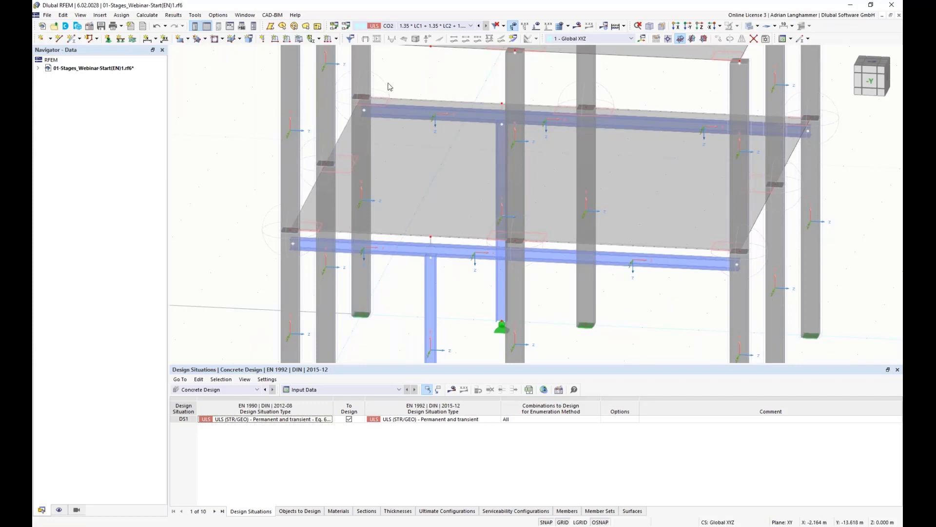
- Copy the circular nodal mesh refinement from the lower slab's rear corner 2.5 m along X to the node above the rear steel column
ctrl+middle_drag(463, 104, 479, 104)
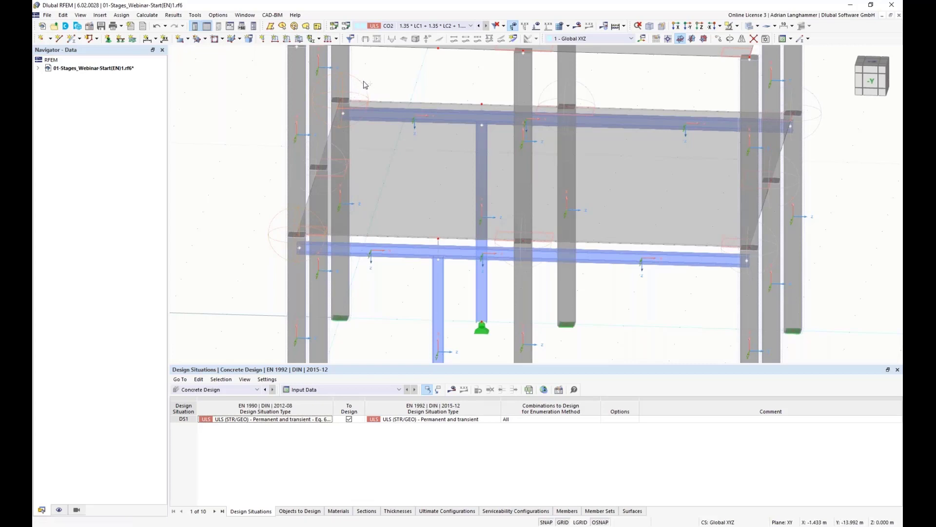
ctrl+drag(373, 84, 482, 106)
scroll(425, 92, up, 3)
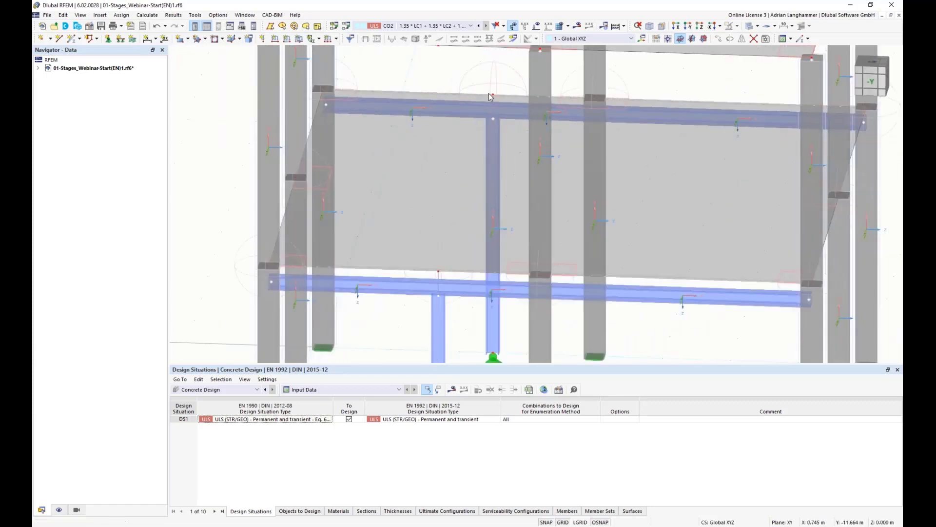
scroll(468, 91, down, 3)
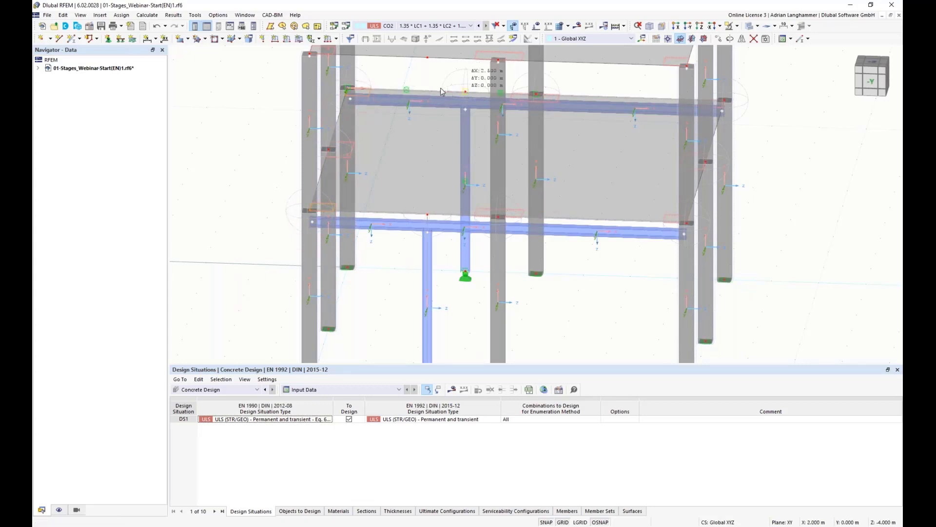
scroll(422, 88, down, 3)
middle_drag(412, 123, 372, 109)
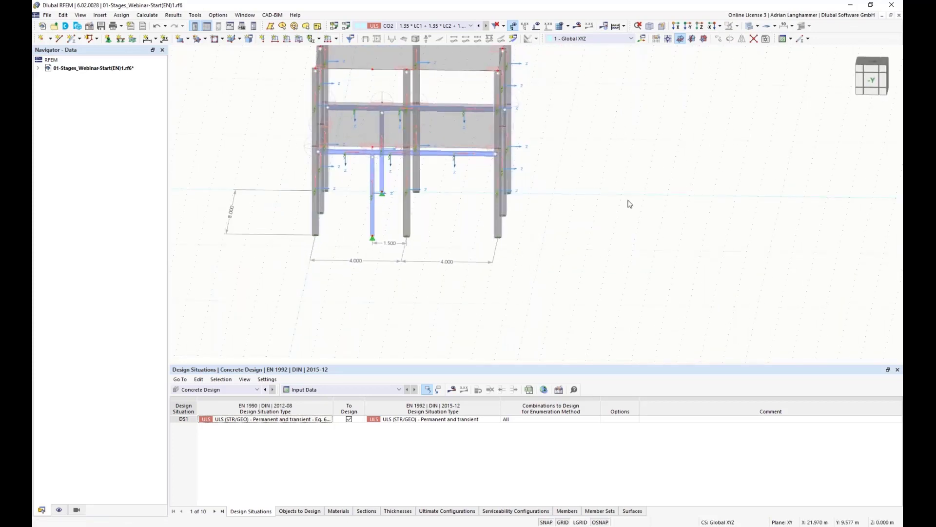
scroll(514, 166, down, 1)
middle_drag(525, 160, 508, 210)
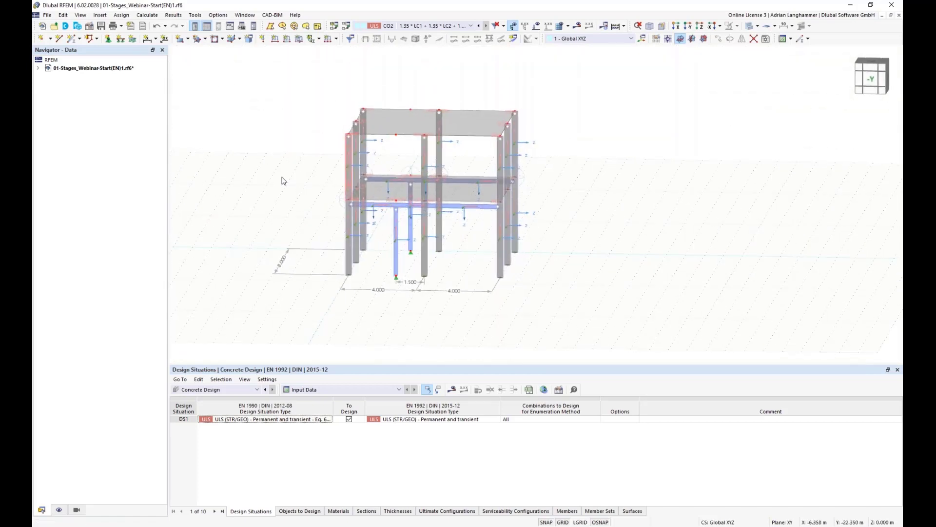
- Activate the Construction Stages Analysis (CSA) and Steel Design add-ons in the model's base data
scroll(404, 224, up, 1)
click(38, 68)
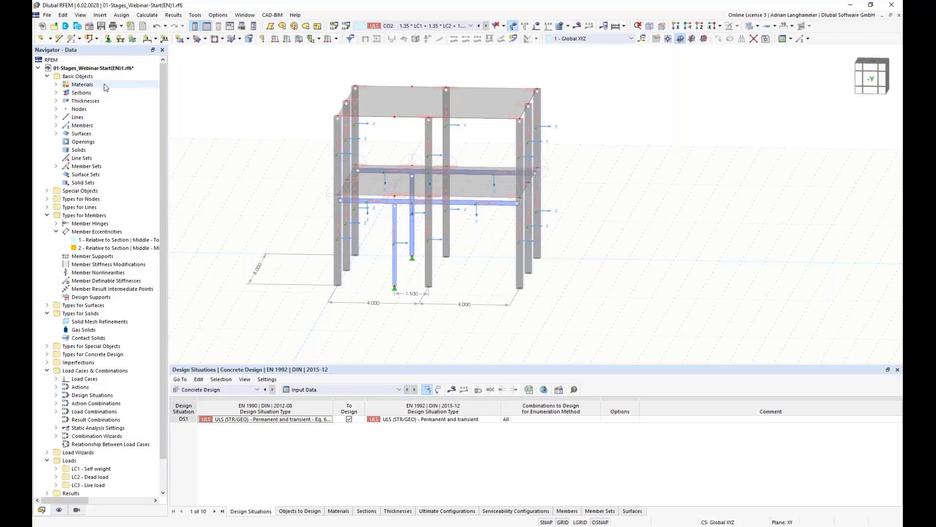
right_click(110, 68)
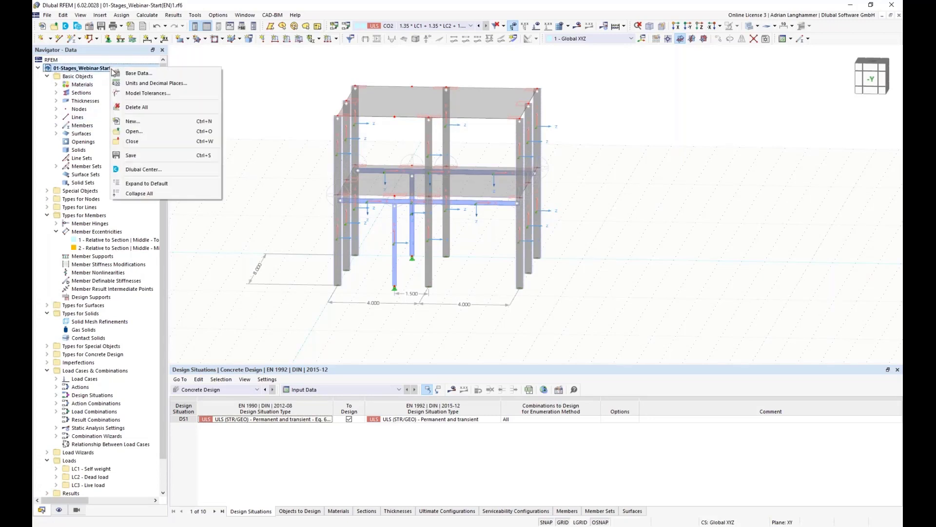
click(137, 74)
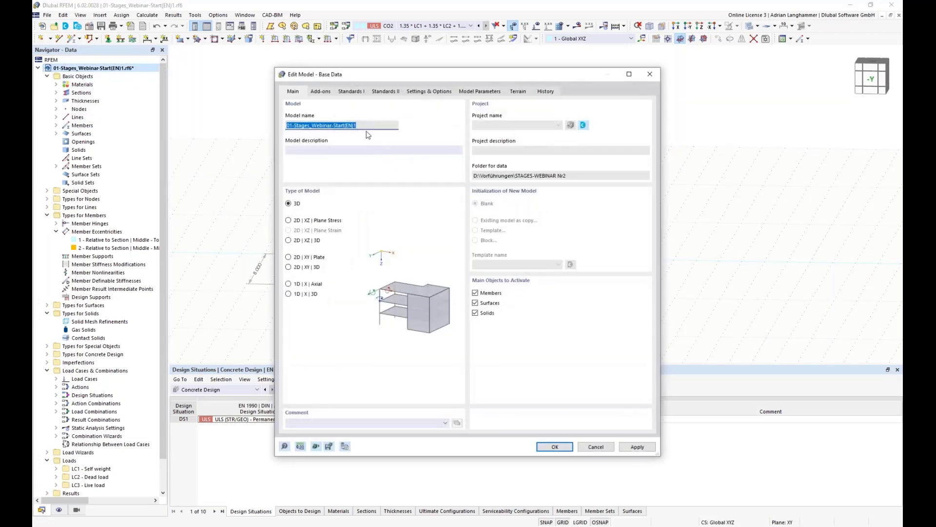
click(320, 91)
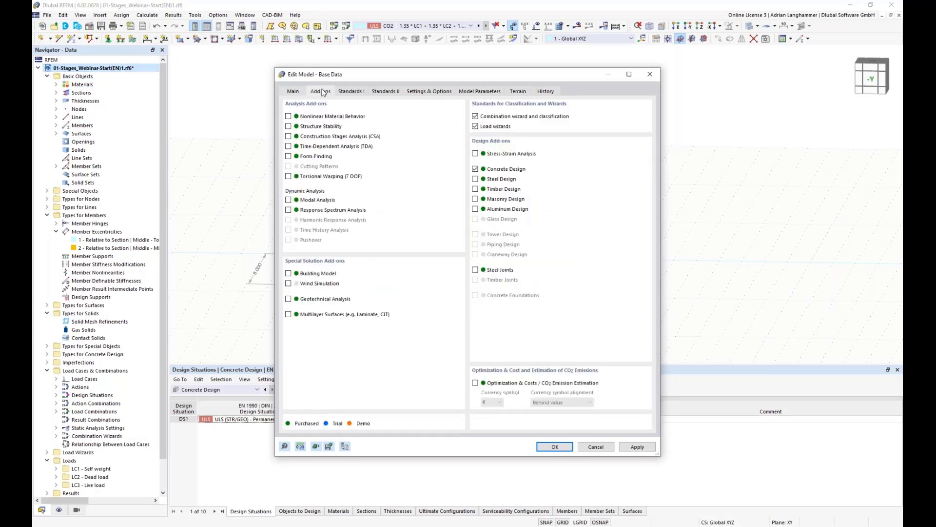
click(289, 137)
drag(502, 75, 442, 88)
click(442, 193)
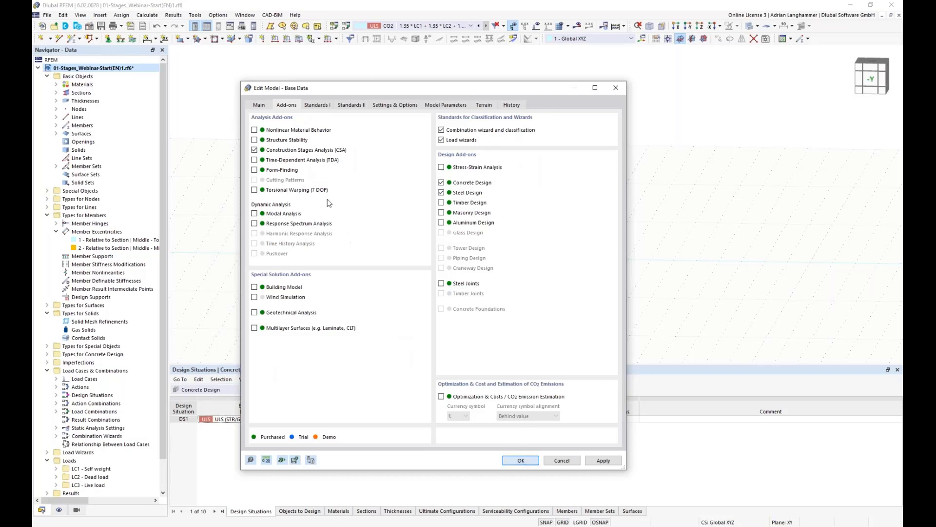
key(Return)
- Create a starting construction stage and add two more stages, each continuing from the previous one
middle_drag(252, 156, 248, 146)
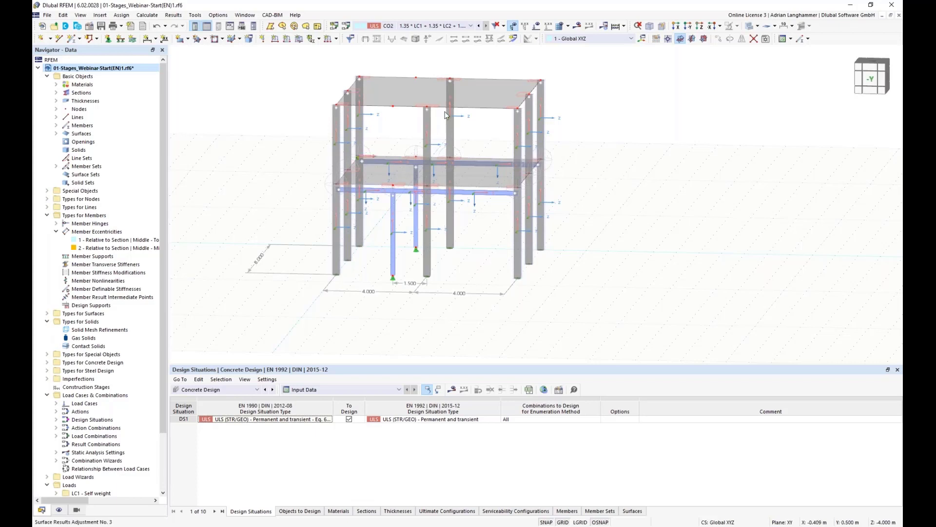
mouse_move(600, 236)
middle_down()
mouse_move(594, 257)
mouse_move(587, 248)
middle_up()
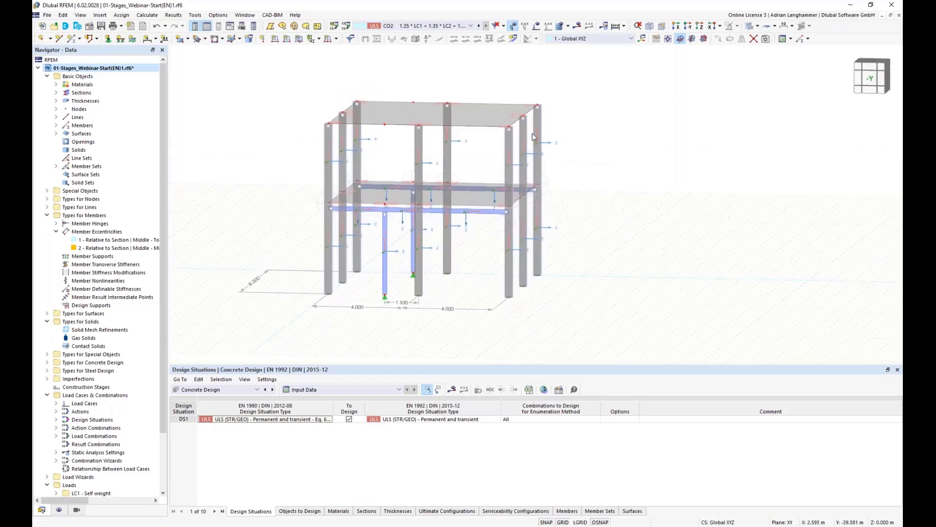
ctrl+middle_drag(503, 176, 558, 292)
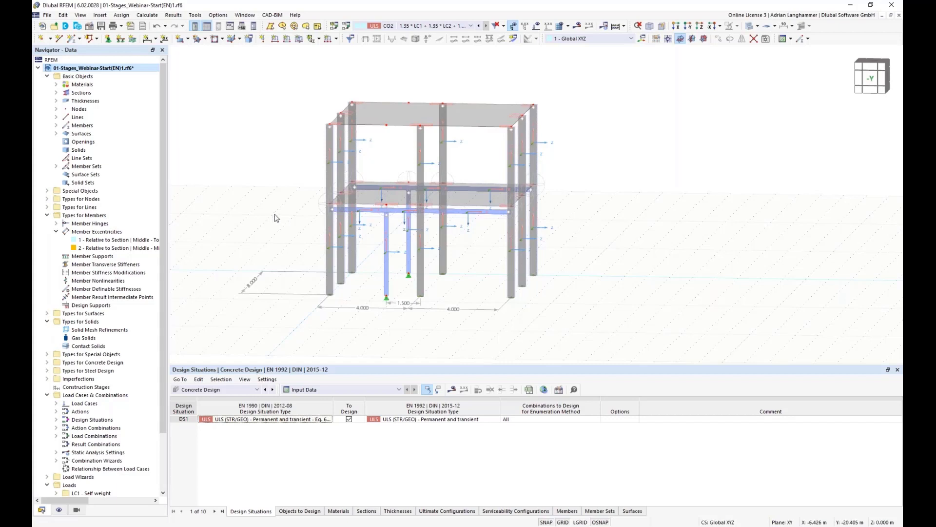
right_click(80, 388)
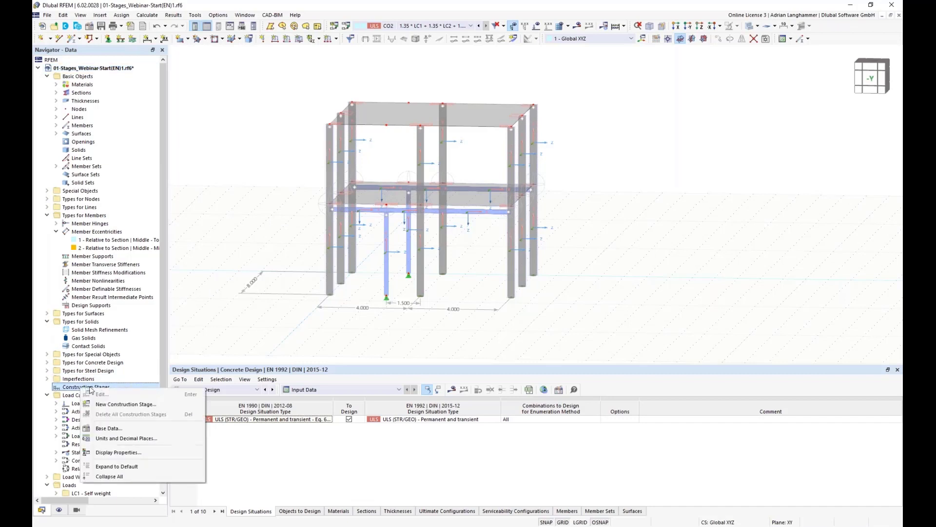
click(101, 404)
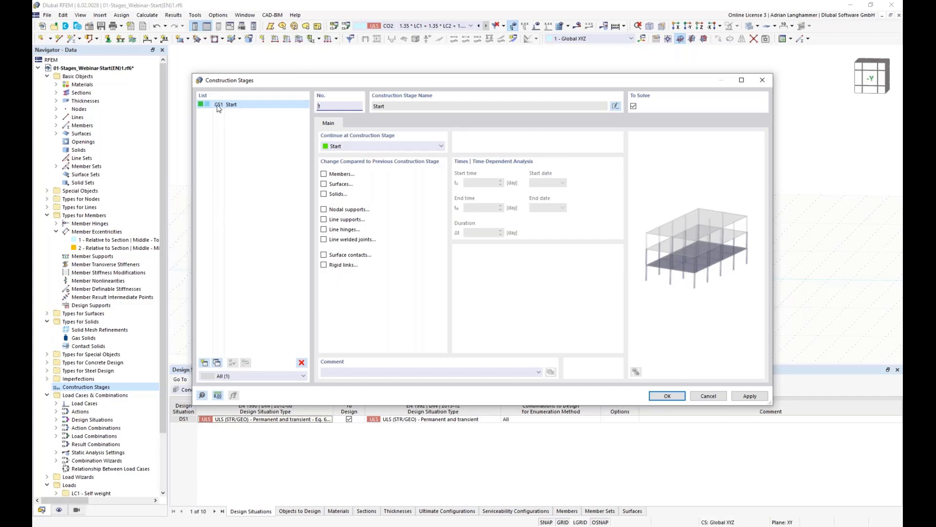
drag(303, 87, 301, 317)
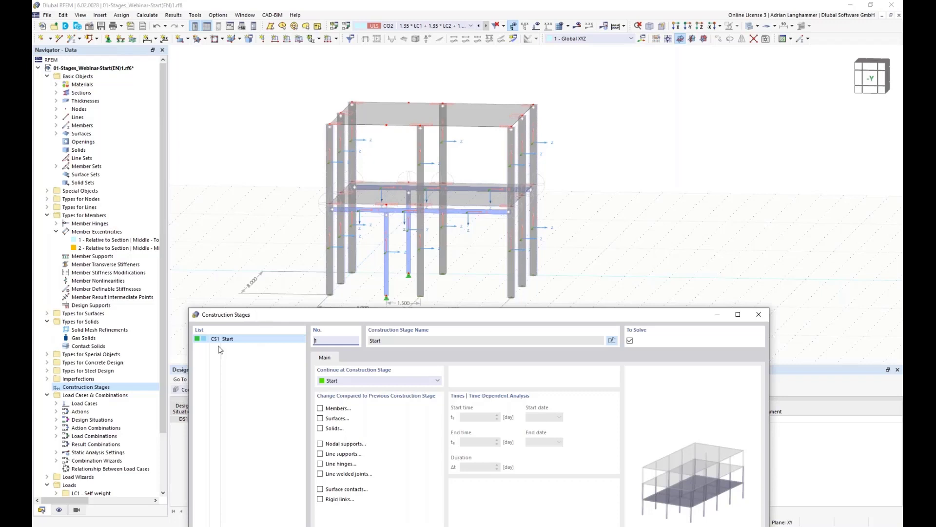
drag(281, 316, 338, 160)
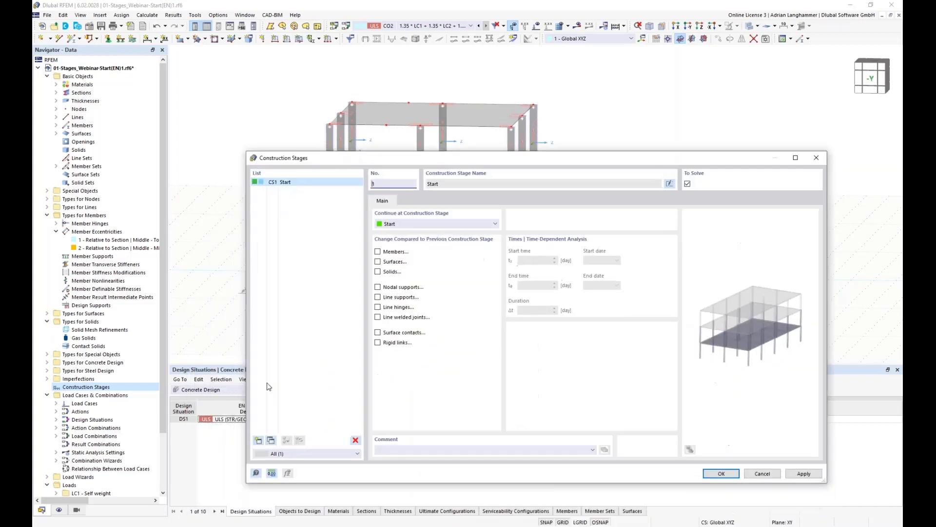
click(259, 440)
click(259, 440)
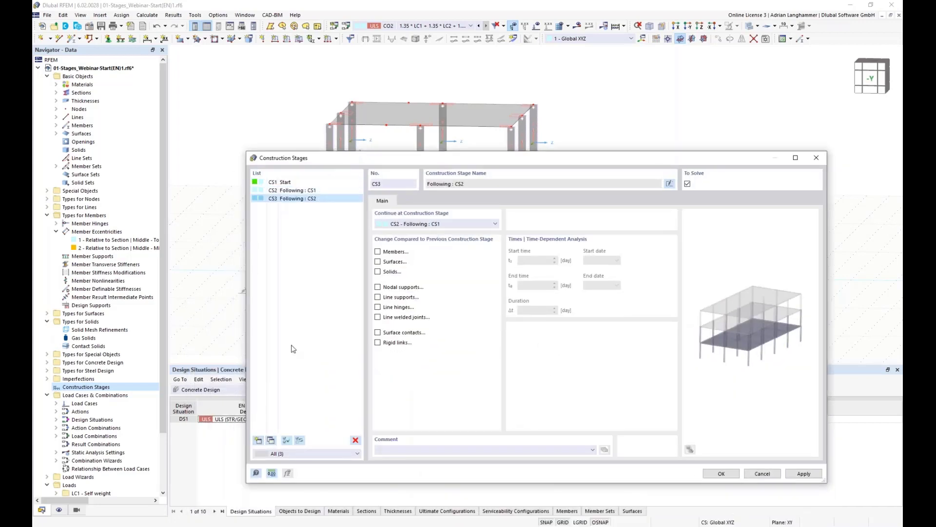
- Rename construction stage CS1 as "Original Structure"
click(293, 182)
click(458, 186)
key(BackSpace)
key(BackSpace)
key(BackSpace)
key(BackSpace)
key(BackSpace)
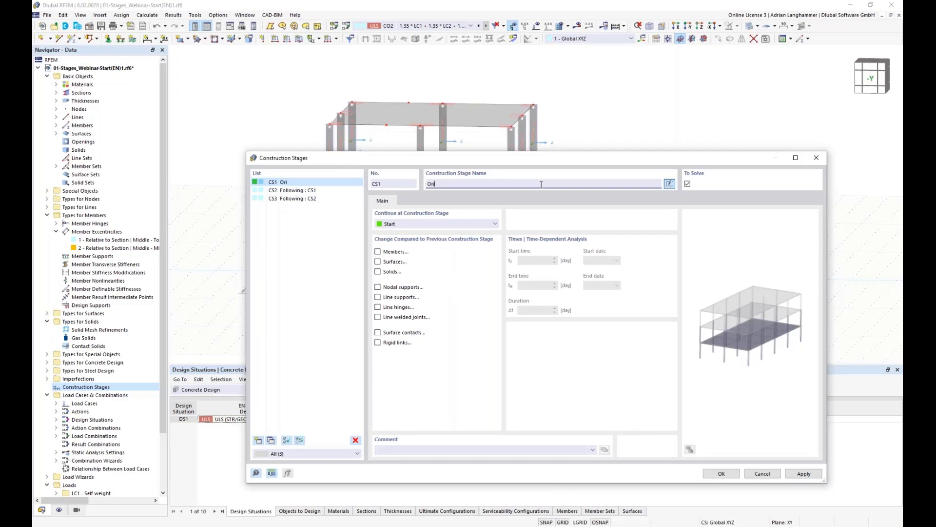
text(Original Structure)
- Give construction stage CS2 the custom name "Add Steel Constrution"
click(322, 190)
click(669, 184)
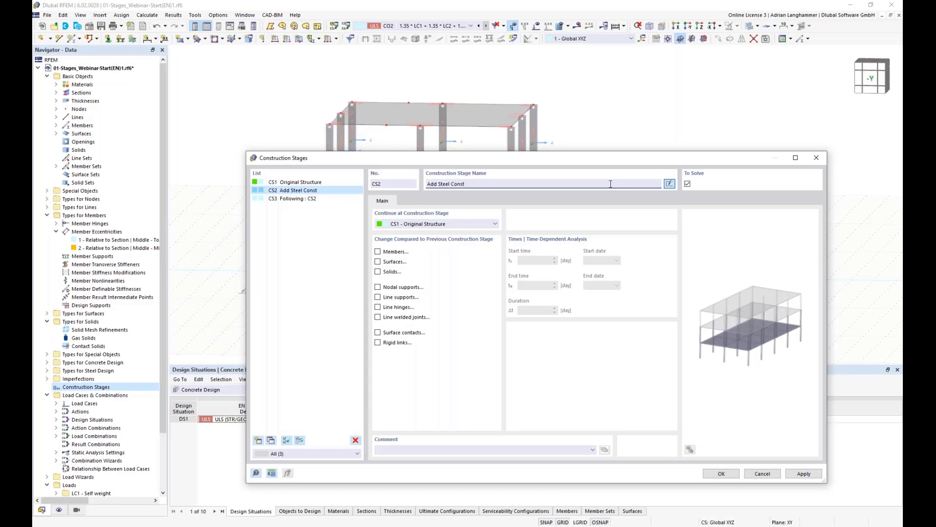
text(Add Steel Construction)
- Give construction stage CS3 the custom name "Remove Concrete Columns" and check the settings of the three stages
click(328, 198)
click(670, 184)
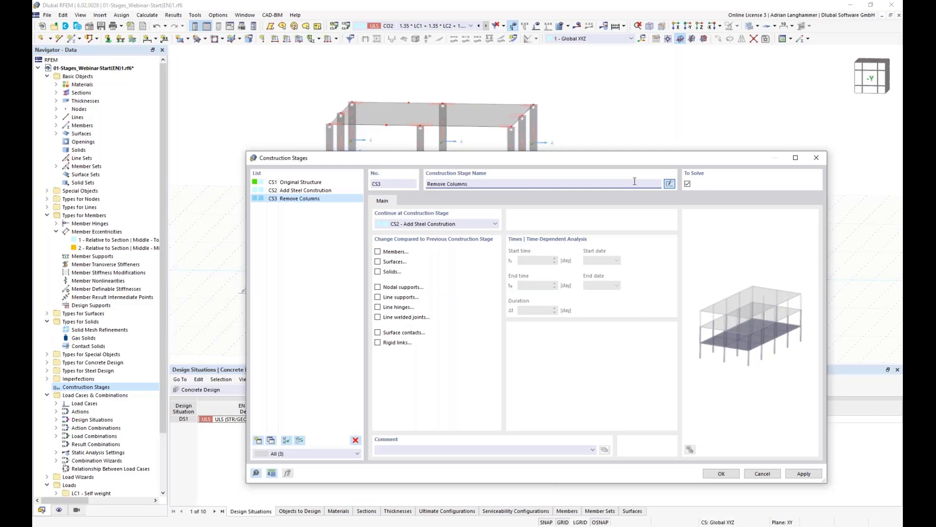
click(448, 184)
text(Concrete)
click(312, 183)
click(318, 190)
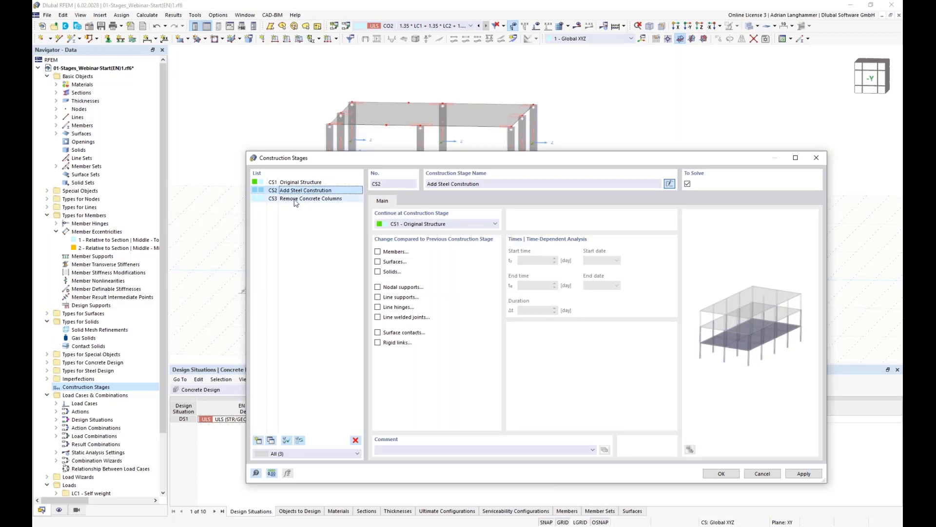
click(293, 199)
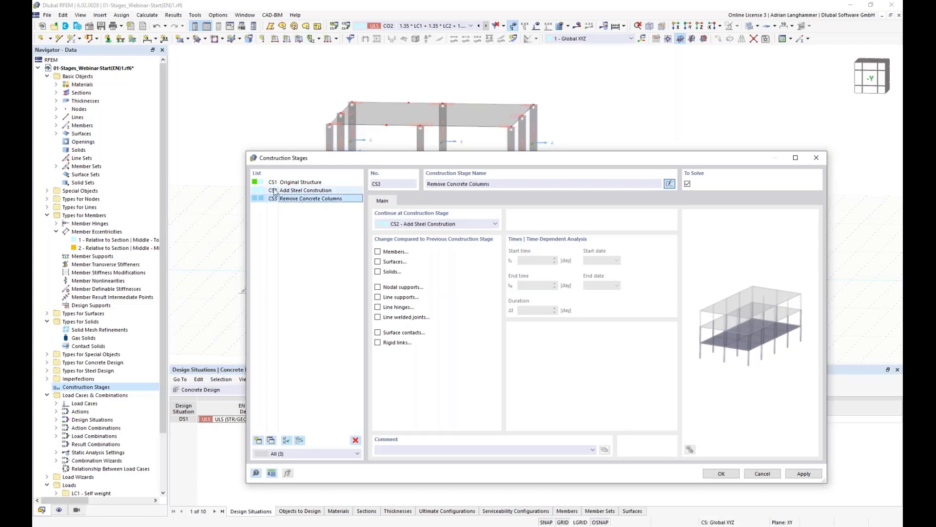
click(283, 191)
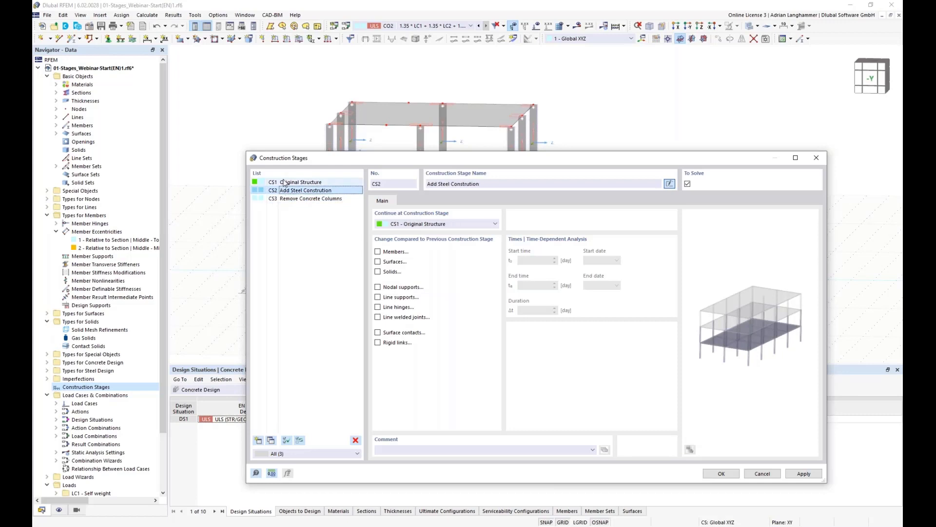
click(286, 200)
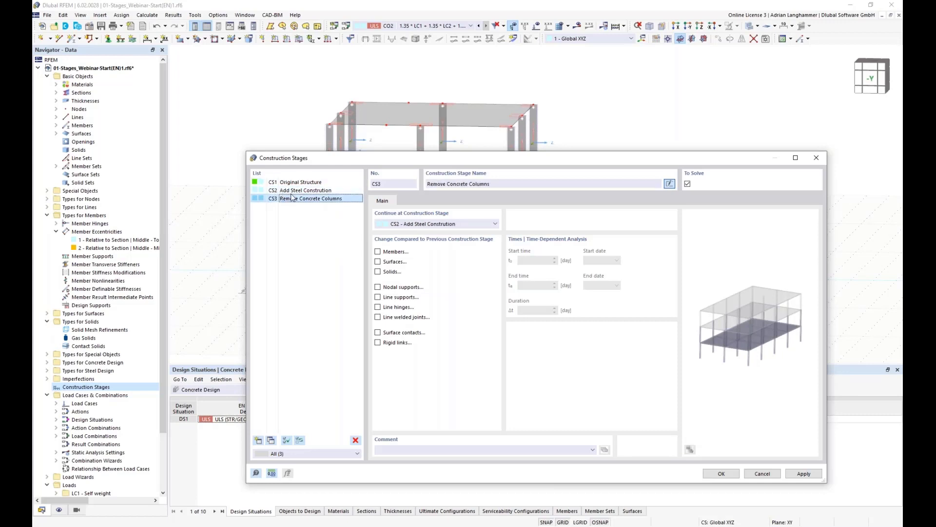
click(291, 191)
key(Up)
click(291, 191)
click(290, 200)
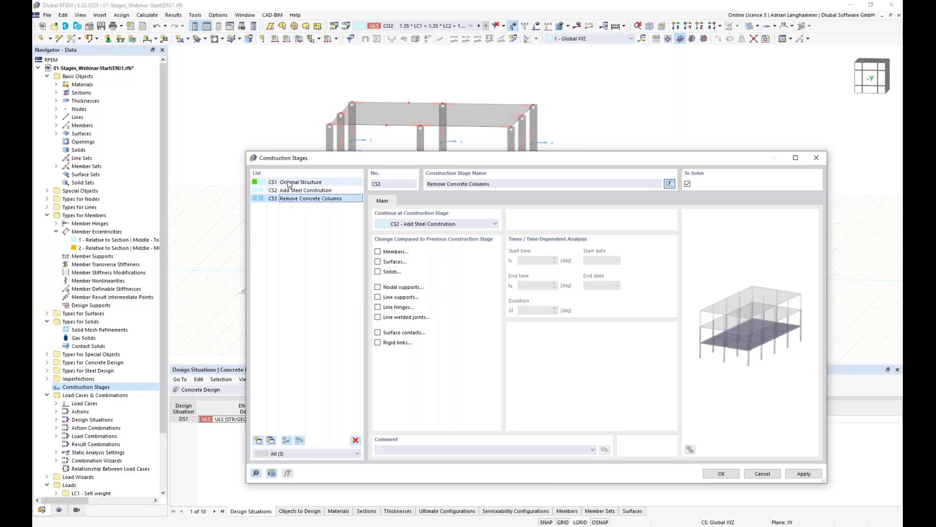
- Enable changes to members, surfaces and nodal supports for construction stage CS1, Original Structure
click(288, 184)
drag(360, 154, 304, 96)
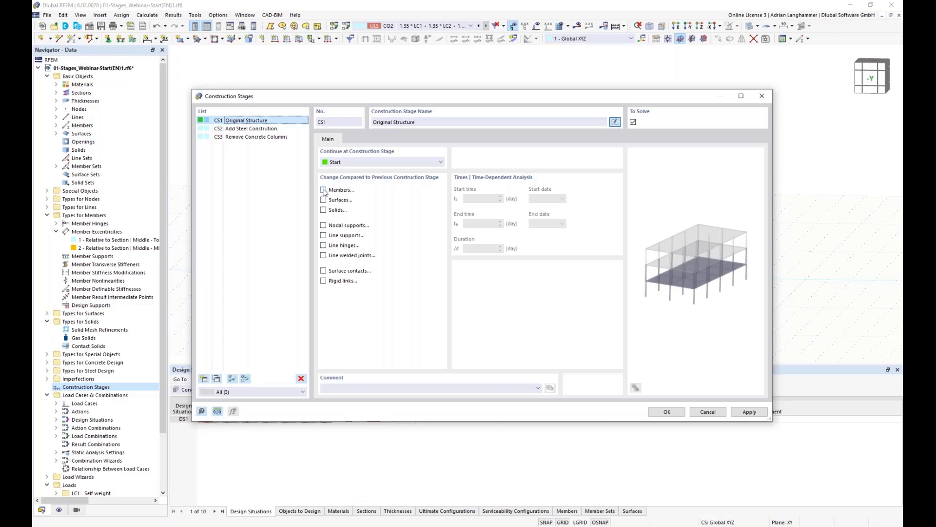
drag(417, 101, 374, 332)
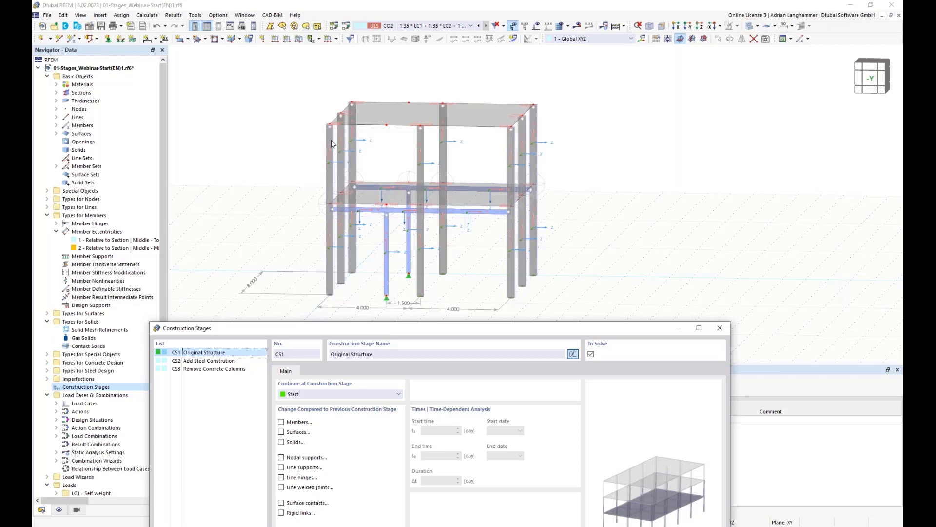
drag(350, 331, 388, 132)
click(312, 225)
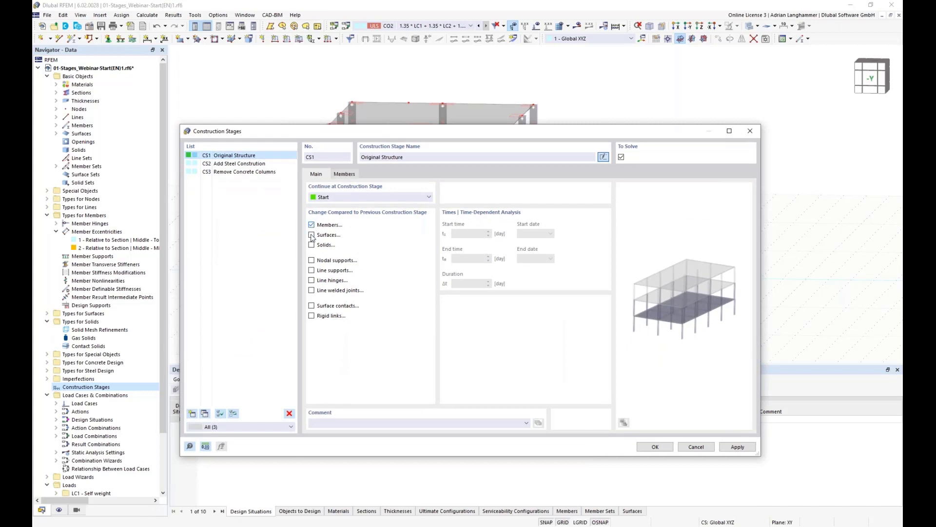
click(312, 235)
click(312, 260)
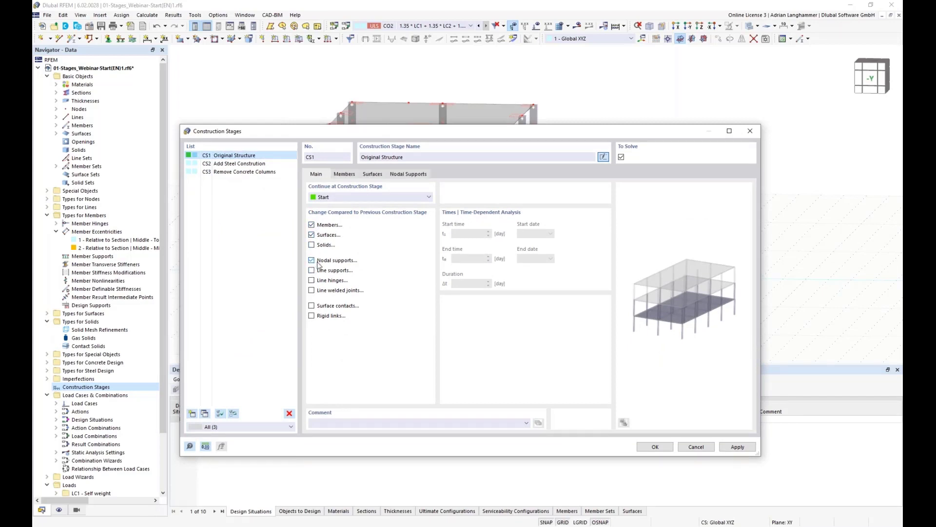
- Add the concrete columns of both storeys, members 1-4,13-16,37,42-44,46,48,67,68, to stage CS1 by selecting them in the model
click(350, 175)
drag(404, 133, 369, 175)
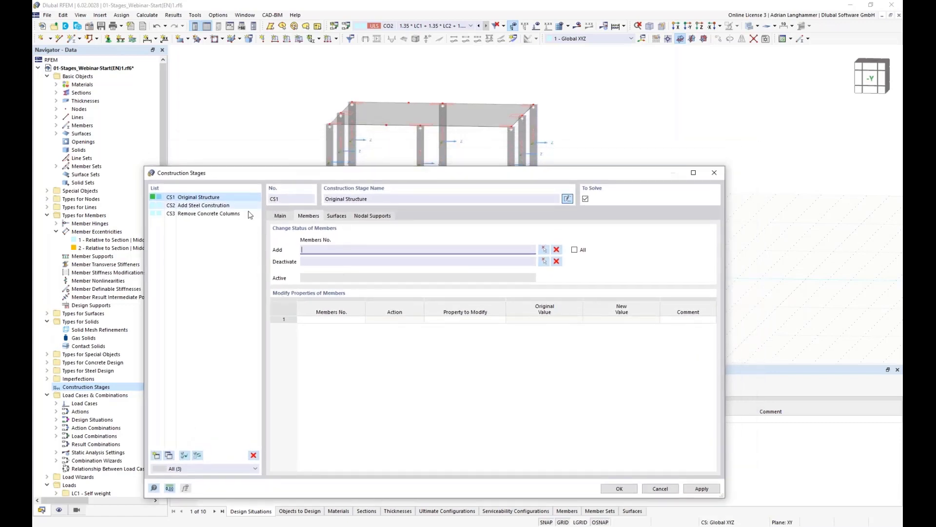
click(324, 248)
click(542, 251)
drag(371, 267, 319, 248)
drag(432, 254, 414, 249)
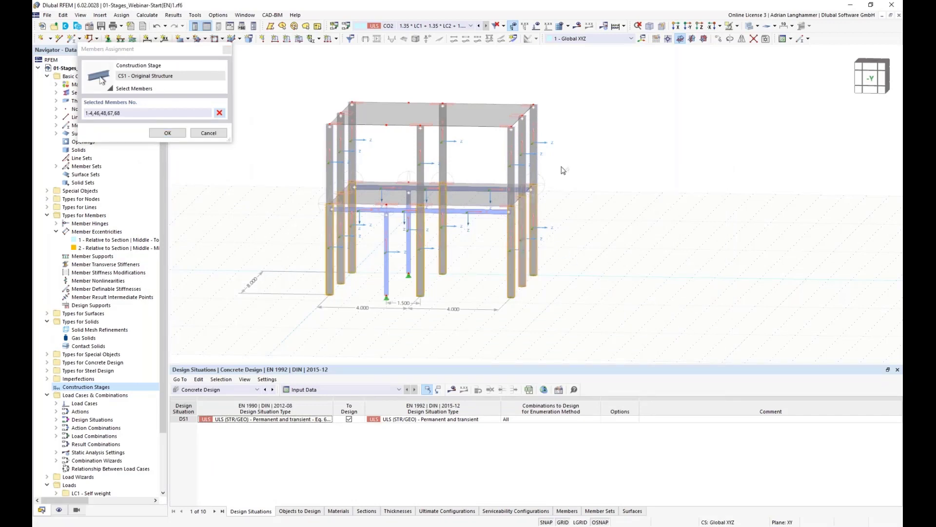
drag(560, 167, 306, 151)
click(167, 132)
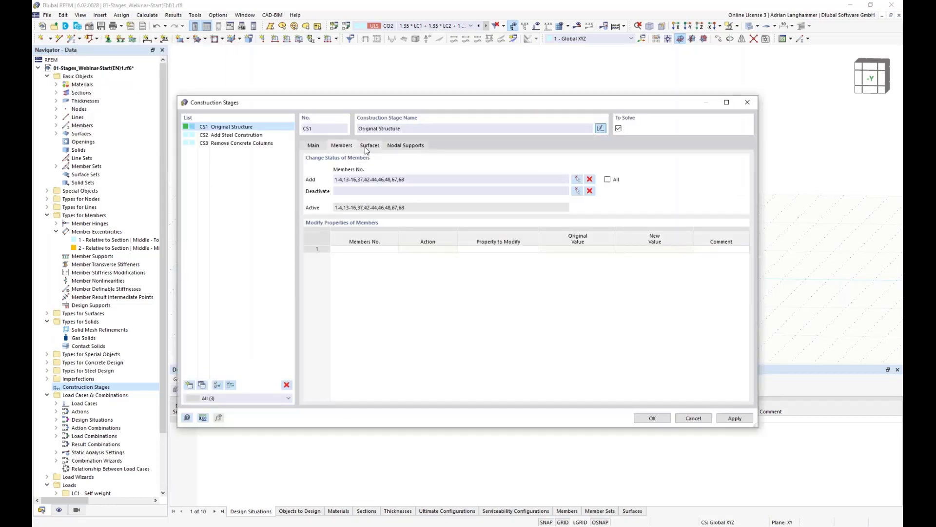
- Add the lower and upper slabs, surfaces 1 and 2, to stage CS1 by selecting them in the model
click(368, 146)
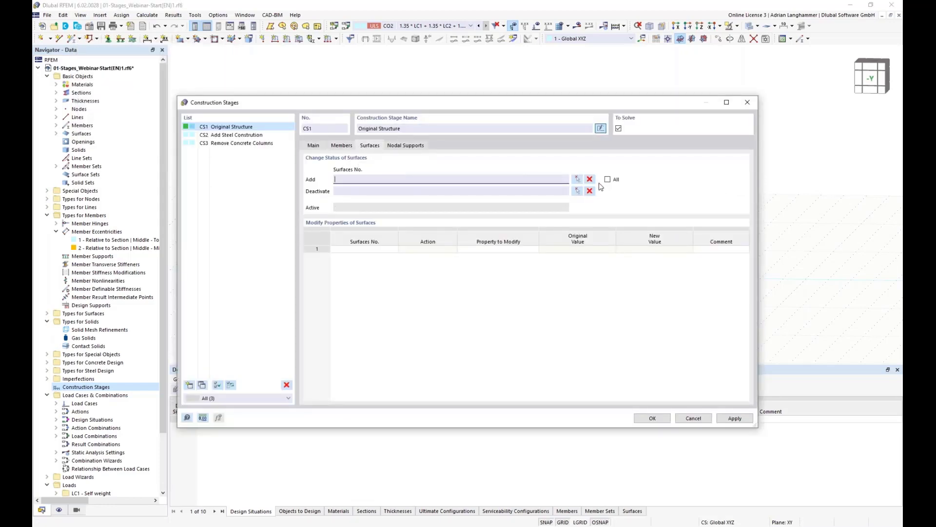
click(577, 182)
click(401, 189)
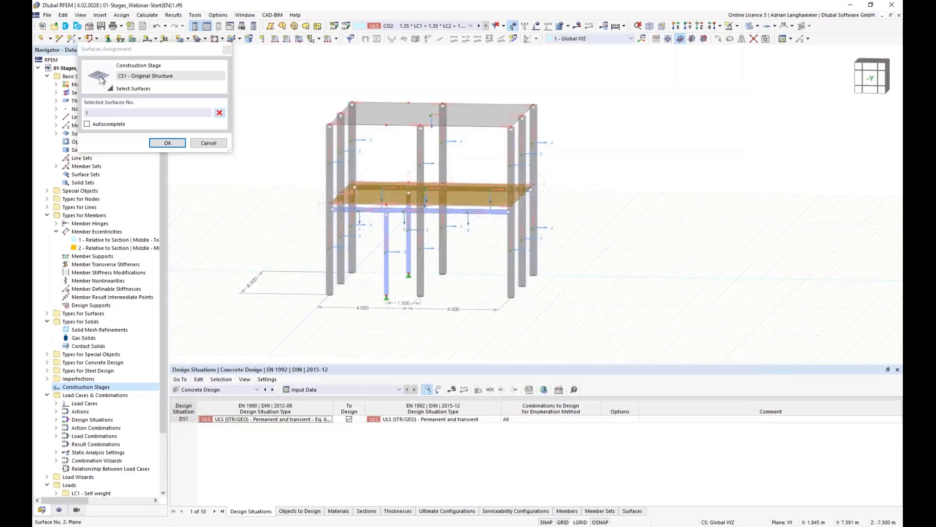
click(394, 116)
click(168, 143)
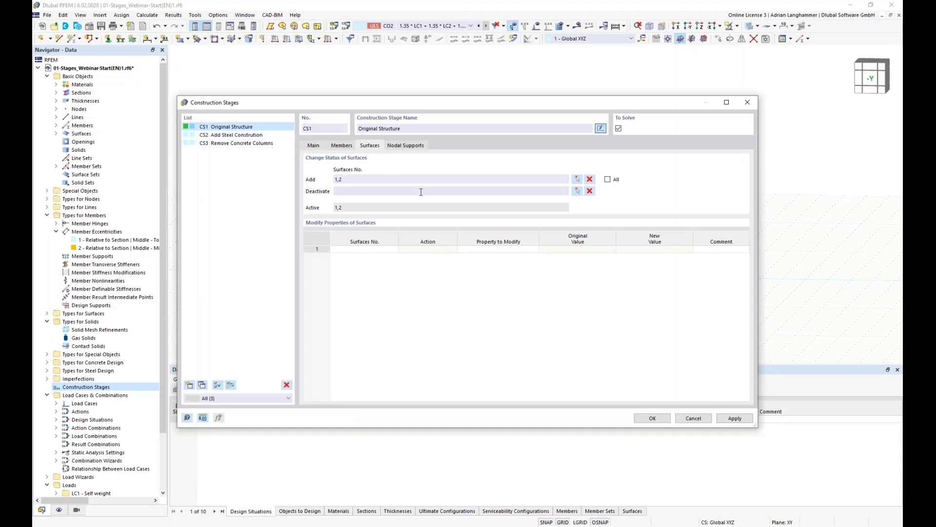
- Add the nodal supports at the concrete column bases, nodes 1,3,5,7,15,19,36,39, to stage CS1
click(413, 147)
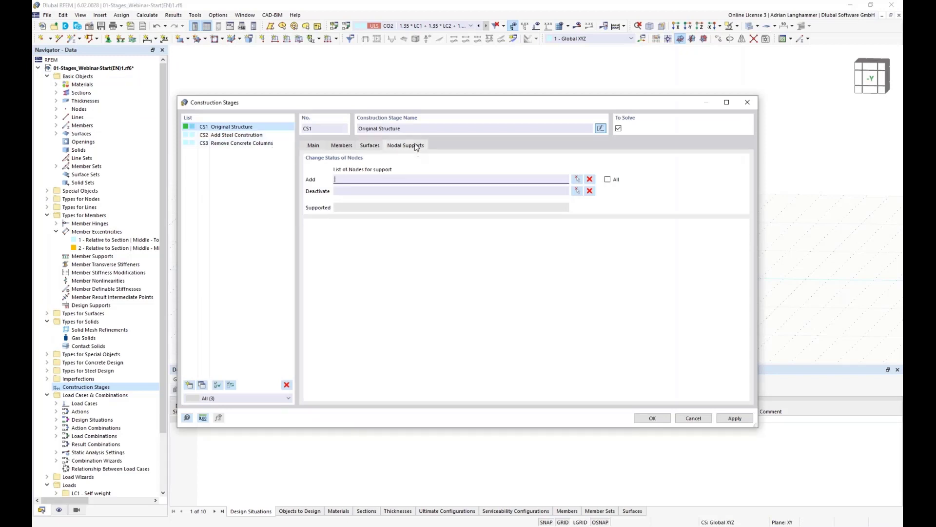
click(577, 180)
drag(592, 313, 415, 268)
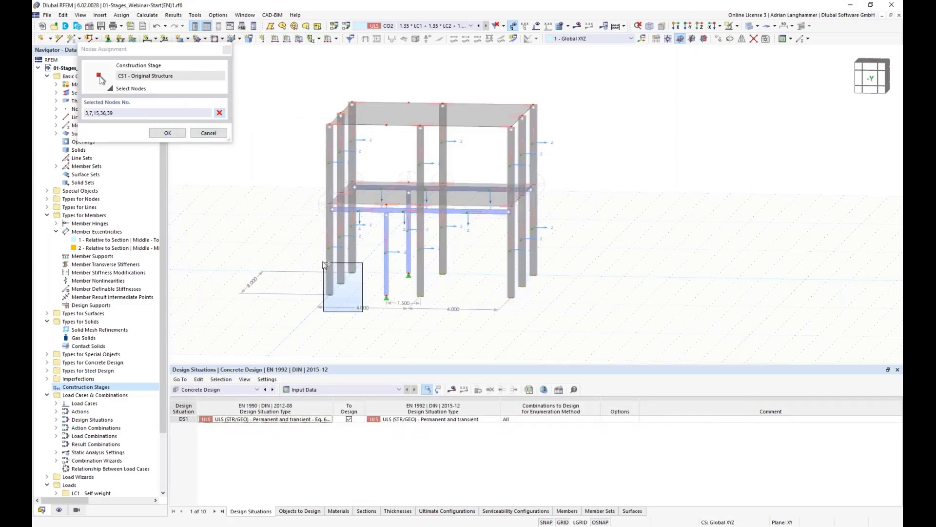
click(209, 132)
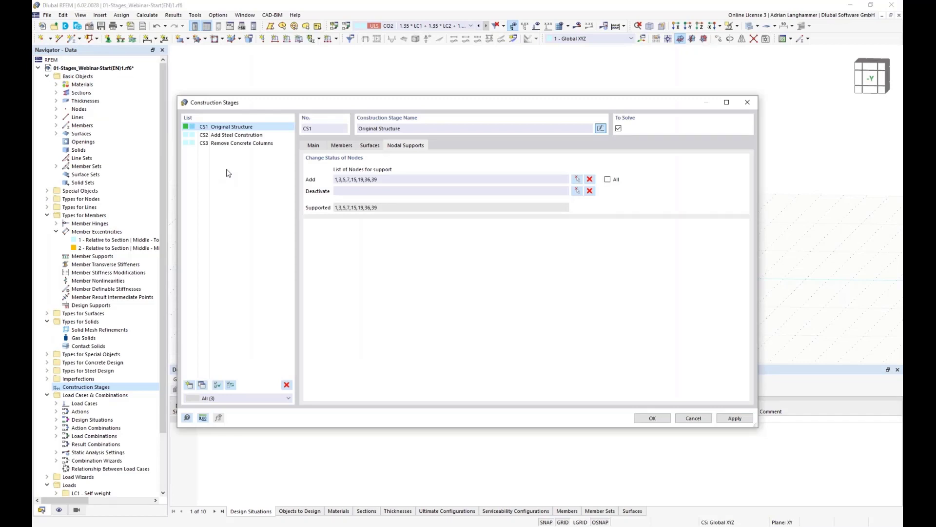
click(340, 147)
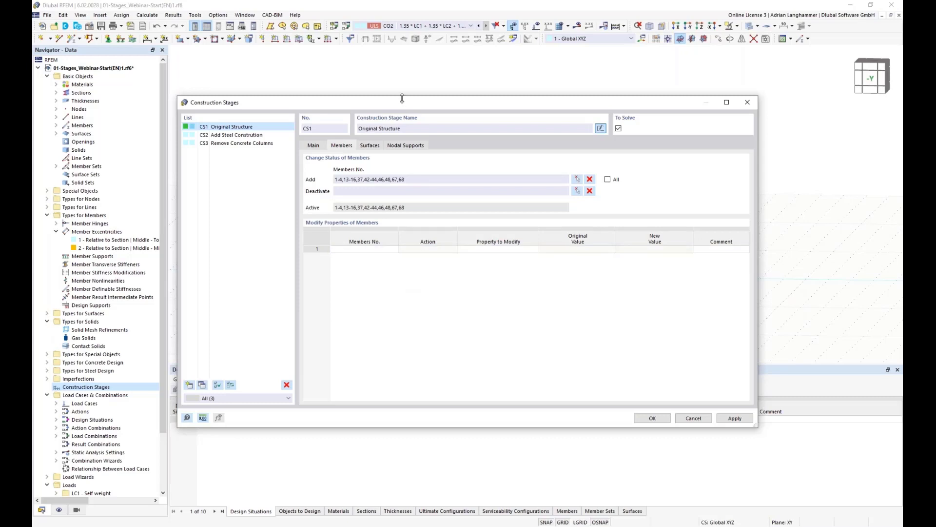
drag(404, 103, 406, 86)
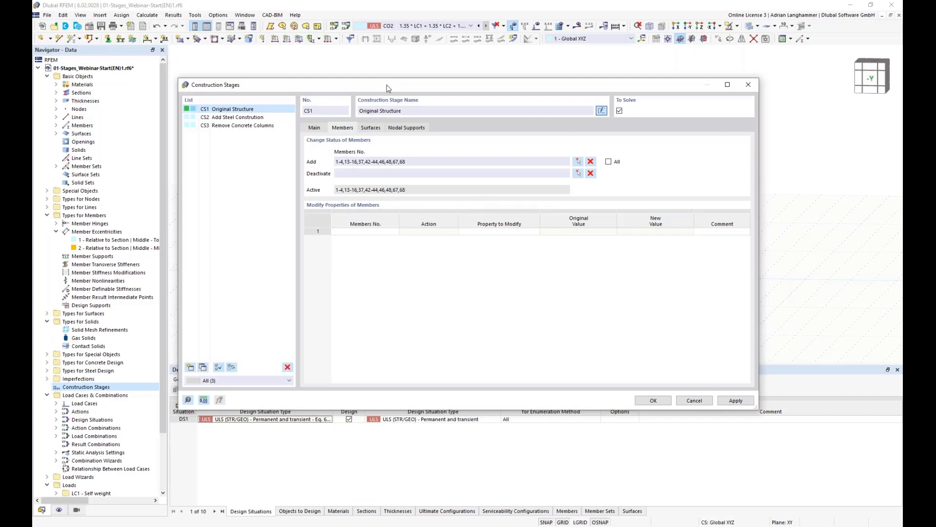
drag(388, 86, 394, 117)
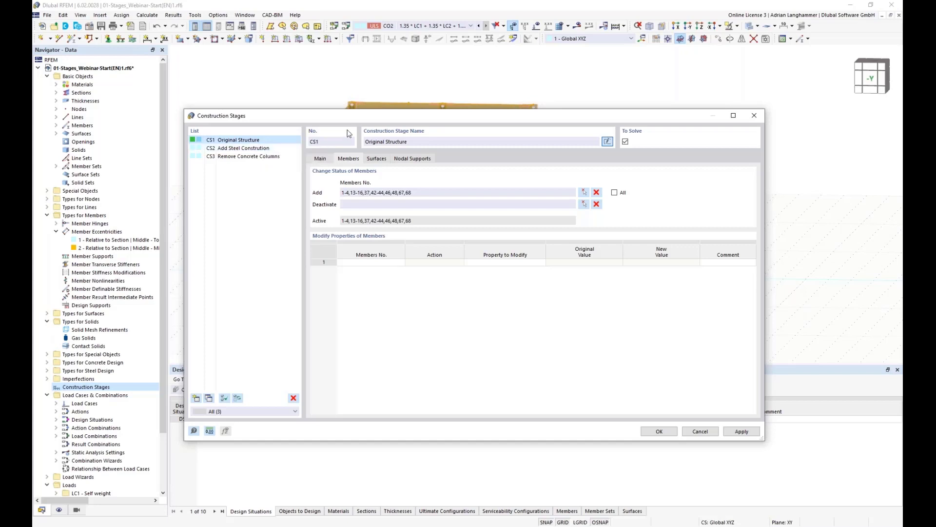
- Enable changes to members, nodal supports and line hinges for construction stage CS2, Add Steel Constrution
click(280, 148)
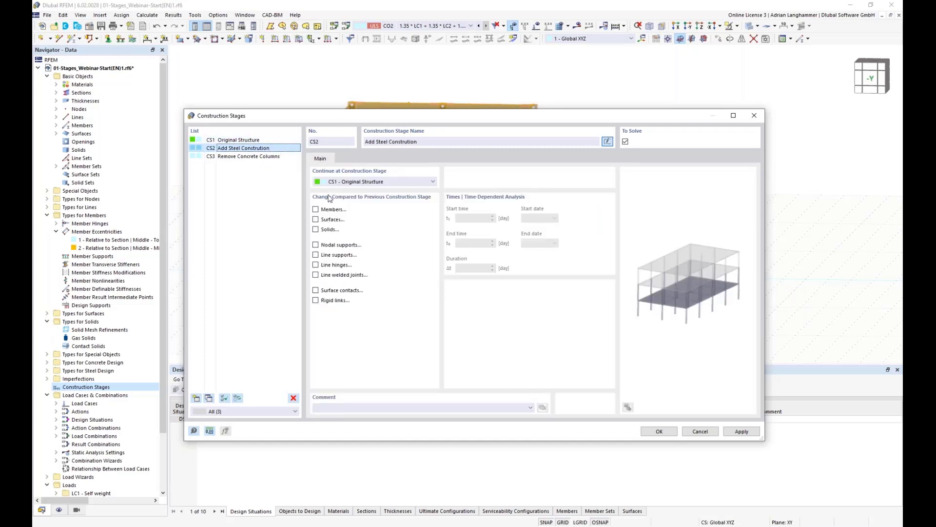
click(315, 209)
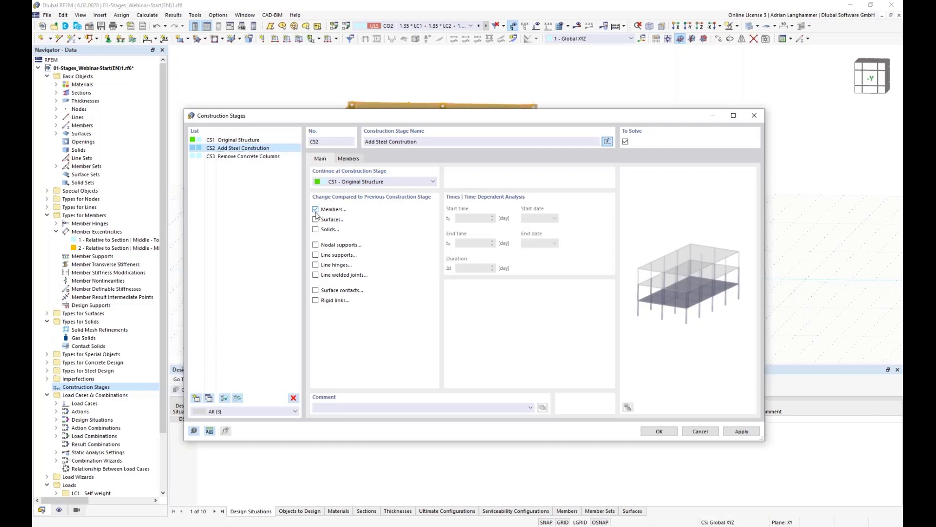
click(316, 245)
click(316, 265)
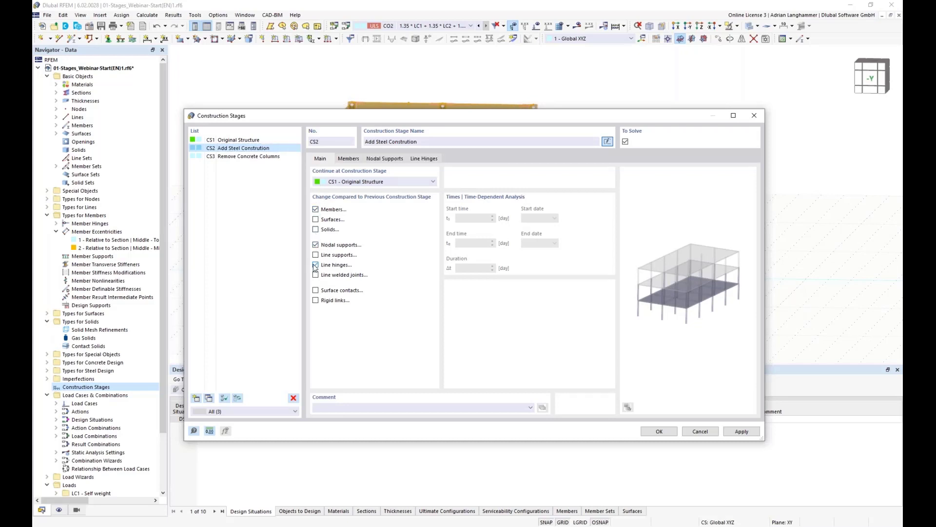
- Add only the steel beams and columns, members 69-76, to stage CS2 by selecting them in the model
click(354, 159)
drag(383, 118, 359, 314)
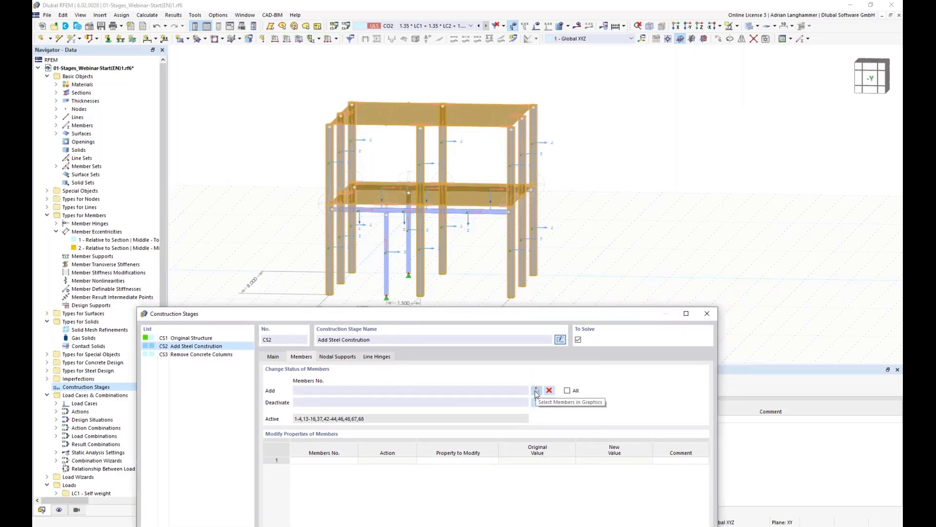
click(567, 391)
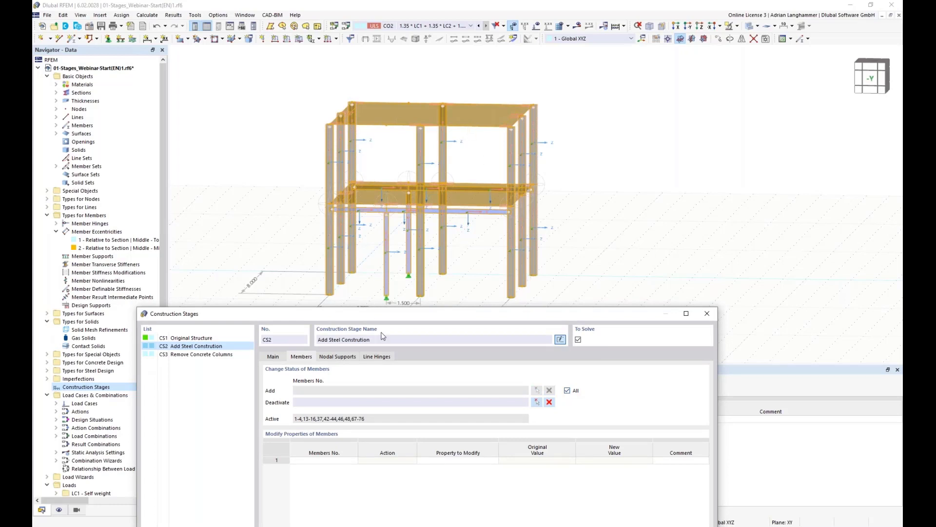
click(567, 391)
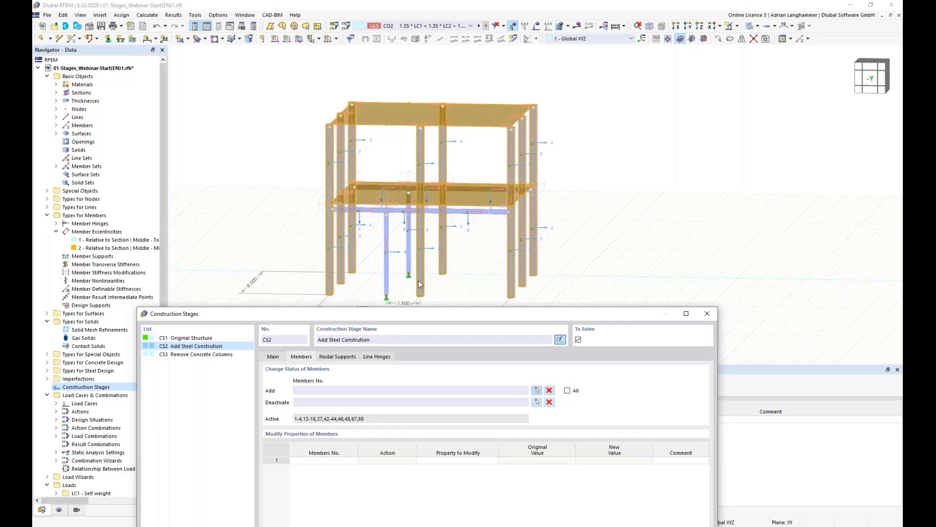
click(537, 390)
click(363, 210)
click(378, 187)
click(415, 185)
click(462, 211)
click(461, 211)
click(403, 210)
click(408, 196)
click(389, 253)
click(167, 133)
click(332, 179)
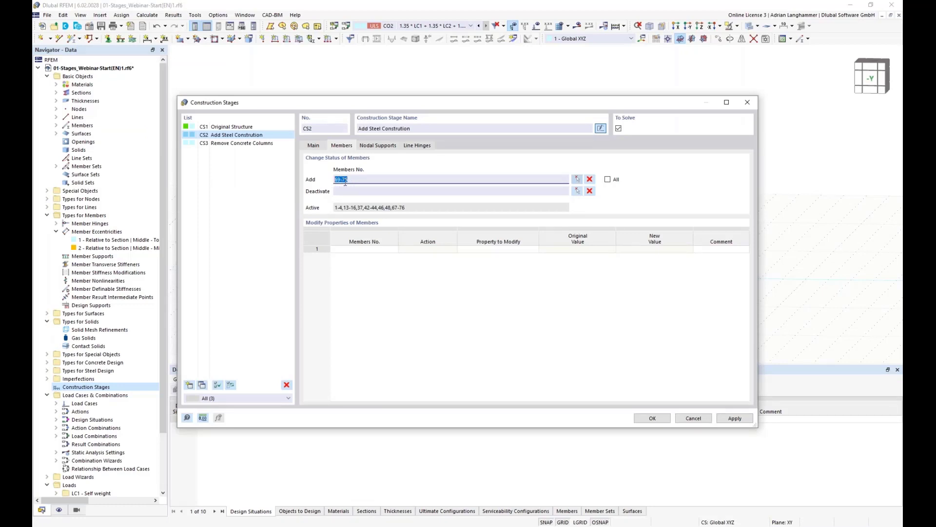
- Add the nodal supports at the two steel column bases, nodes 48 and 49, to stage CS2
click(391, 146)
click(577, 179)
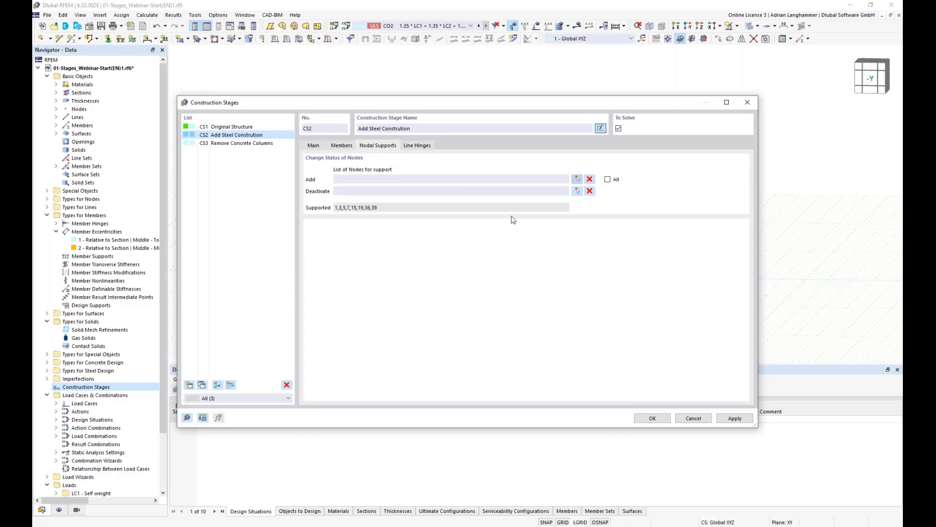
drag(393, 308, 409, 319)
click(168, 133)
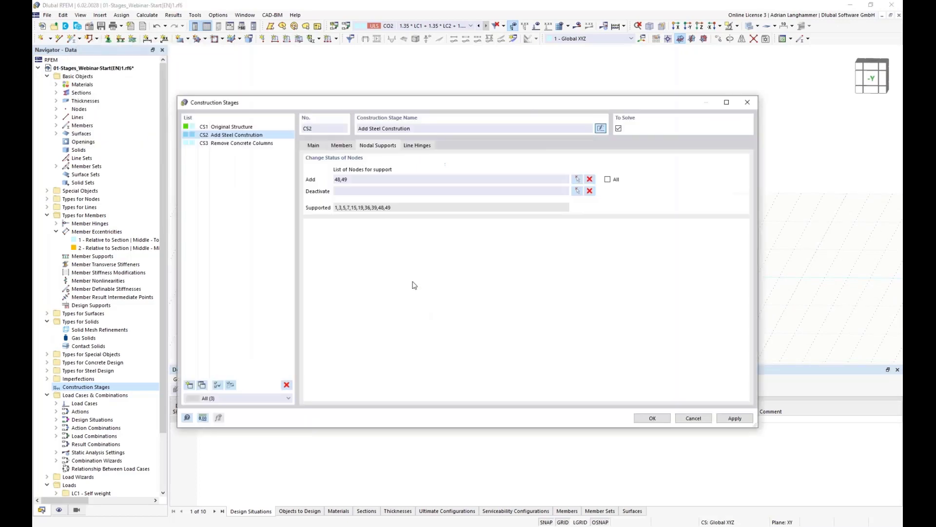
- Add all line hinges to construction stage CS2
click(417, 145)
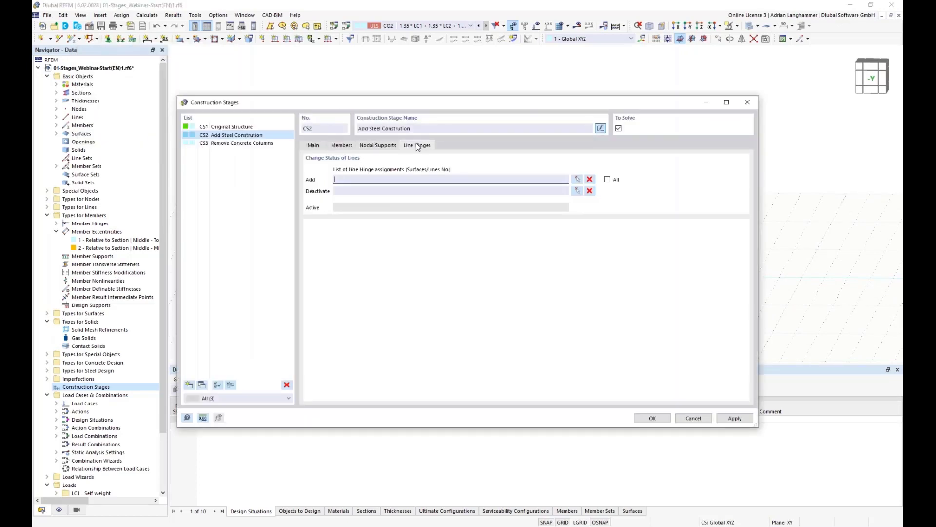
drag(453, 100, 414, 136)
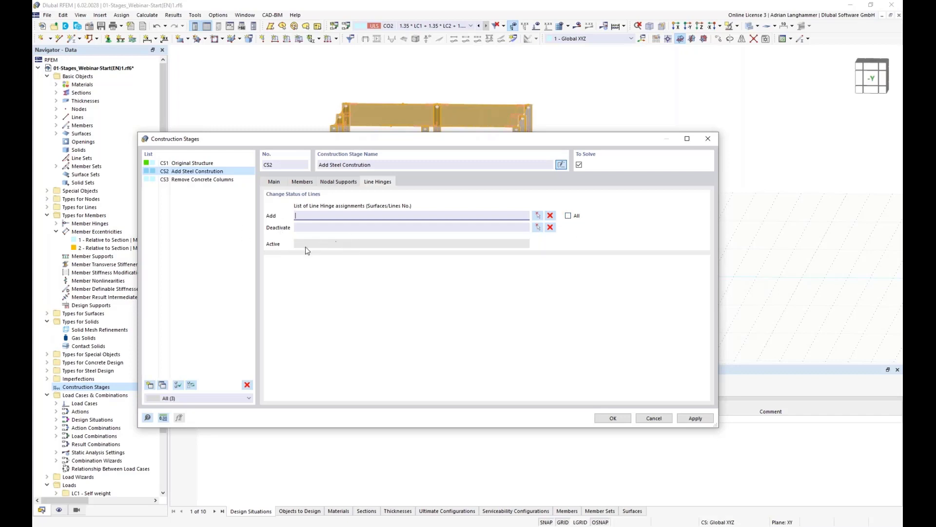
click(568, 216)
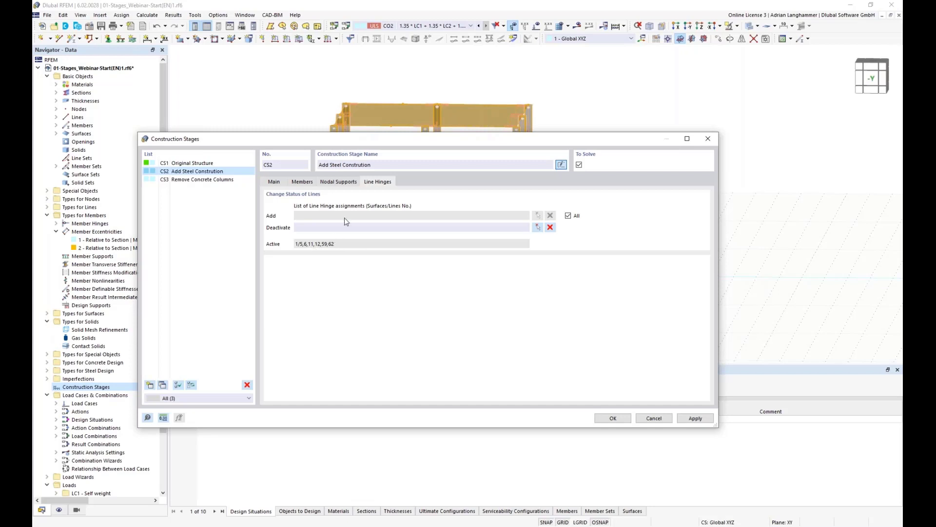
drag(363, 144, 421, 154)
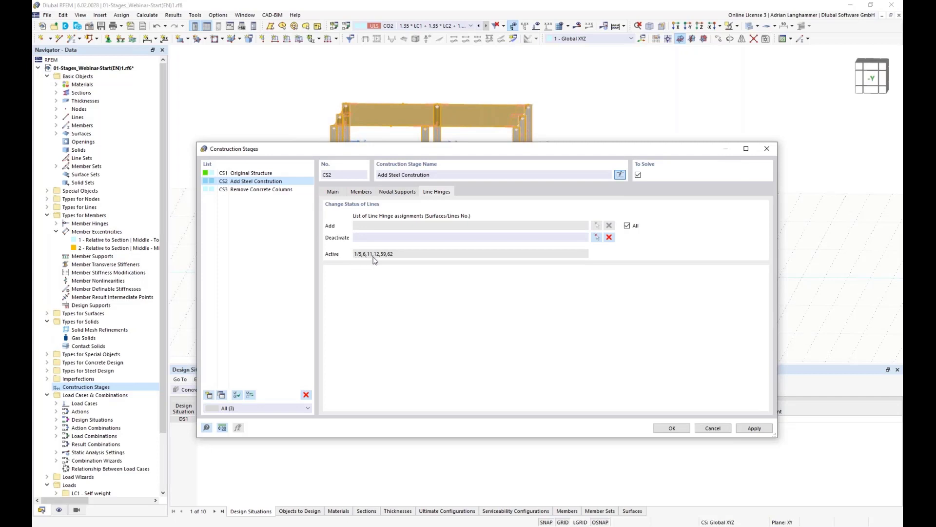
drag(481, 148, 460, 246)
- Enable member changes for stage CS3, Remove Concrete Columns, and deactivate the two lower middle concrete columns, members 67 and 68
click(276, 287)
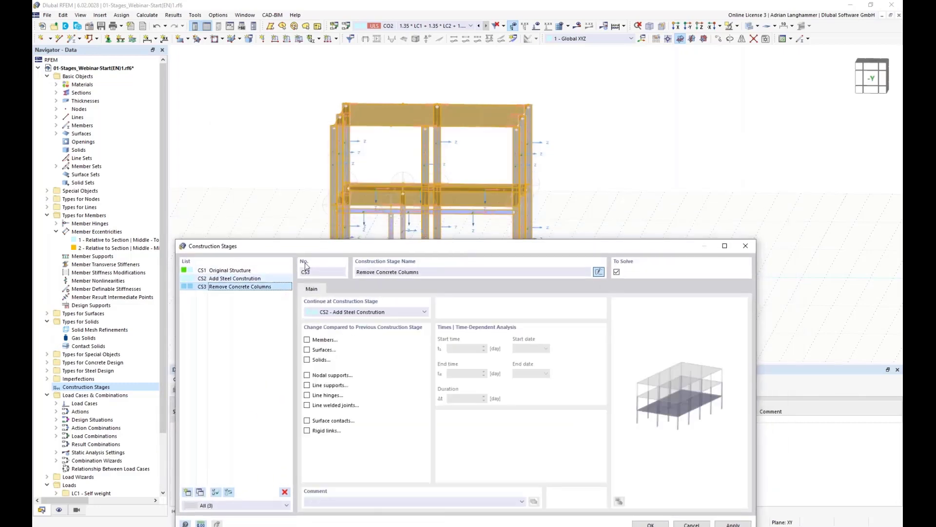
drag(376, 245, 356, 137)
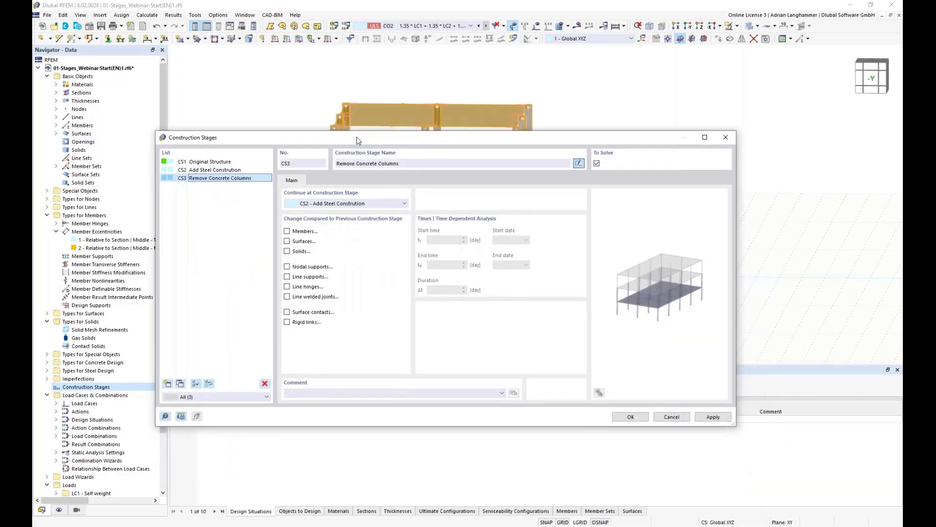
click(287, 231)
click(320, 182)
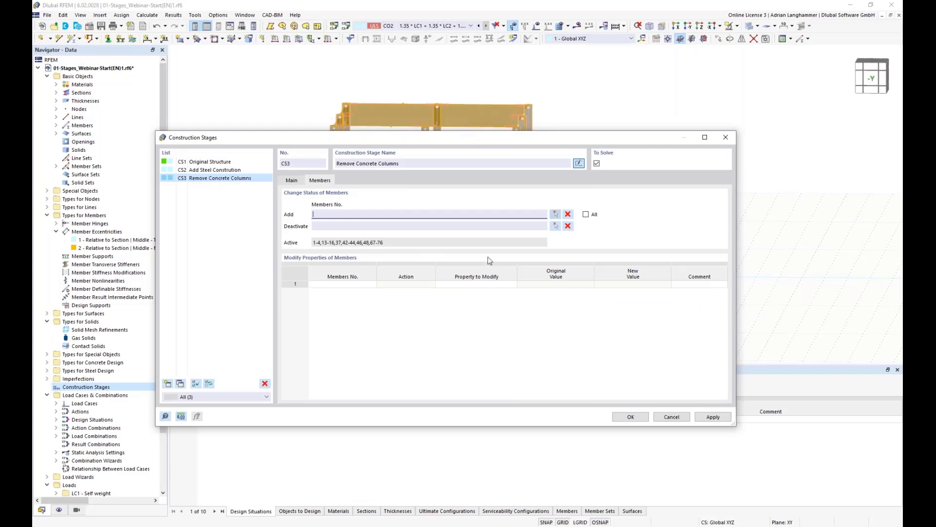
click(555, 226)
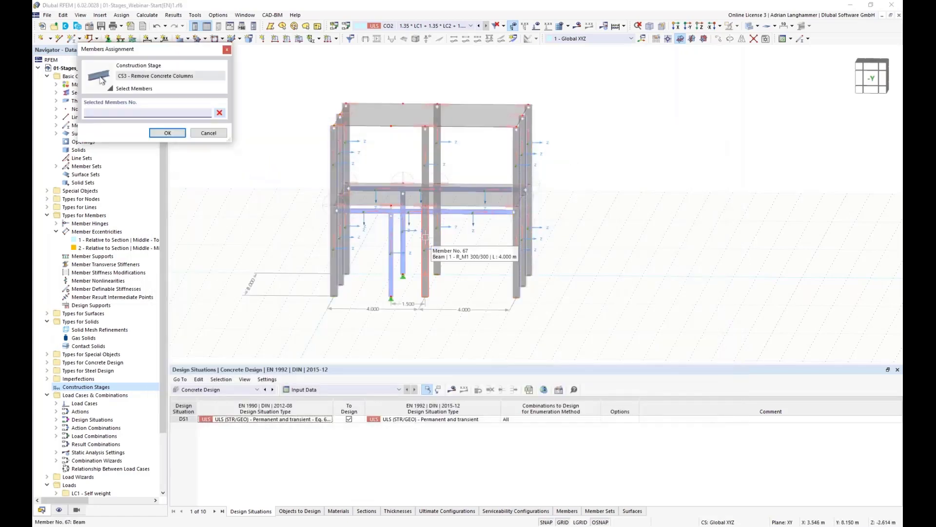
click(425, 238)
click(436, 232)
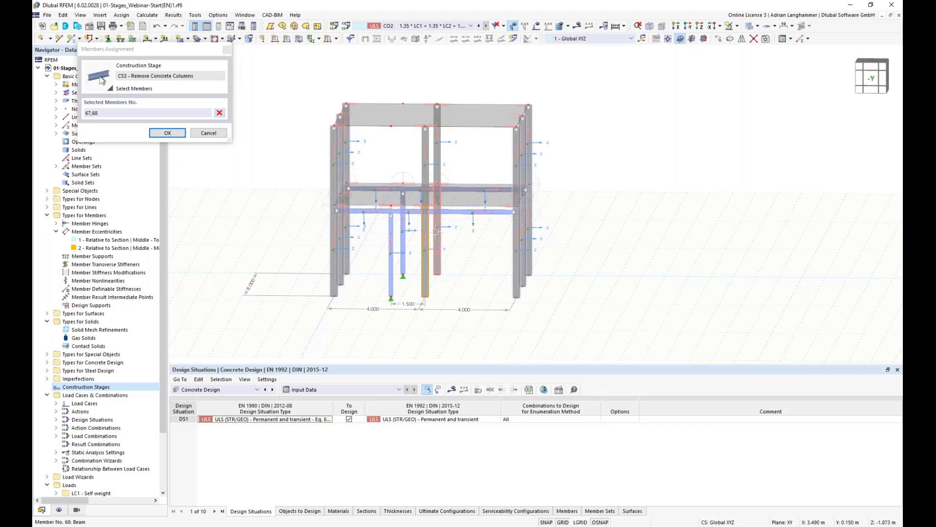
click(166, 133)
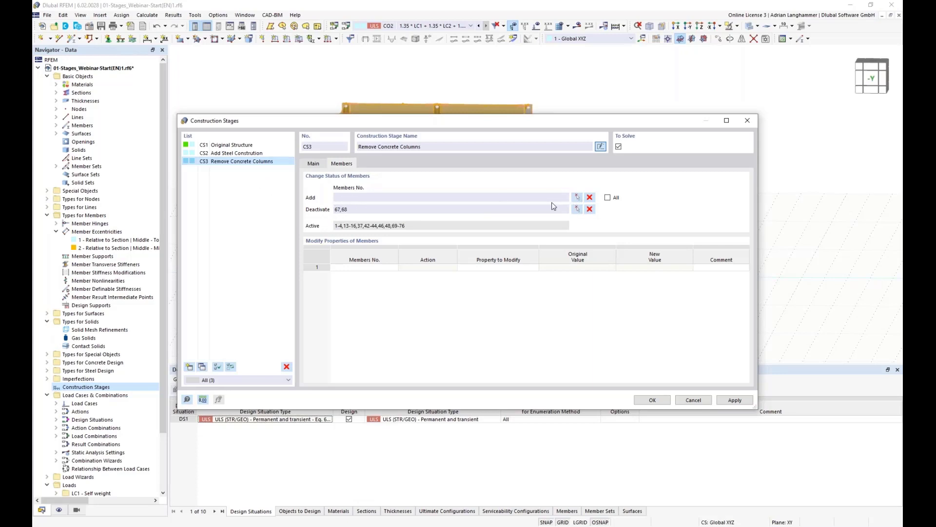
click(577, 196)
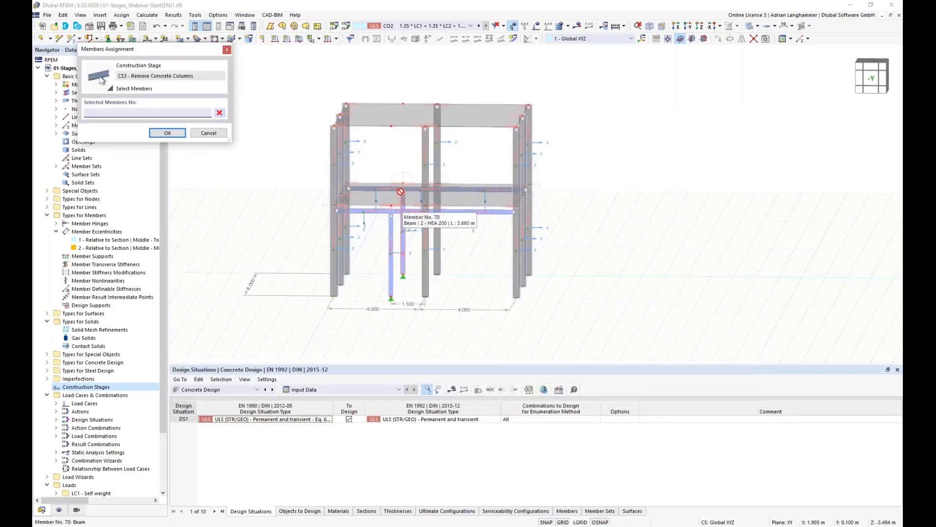
middle_drag(386, 152, 373, 151)
scroll(362, 170, up, 2)
scroll(359, 171, down, 3)
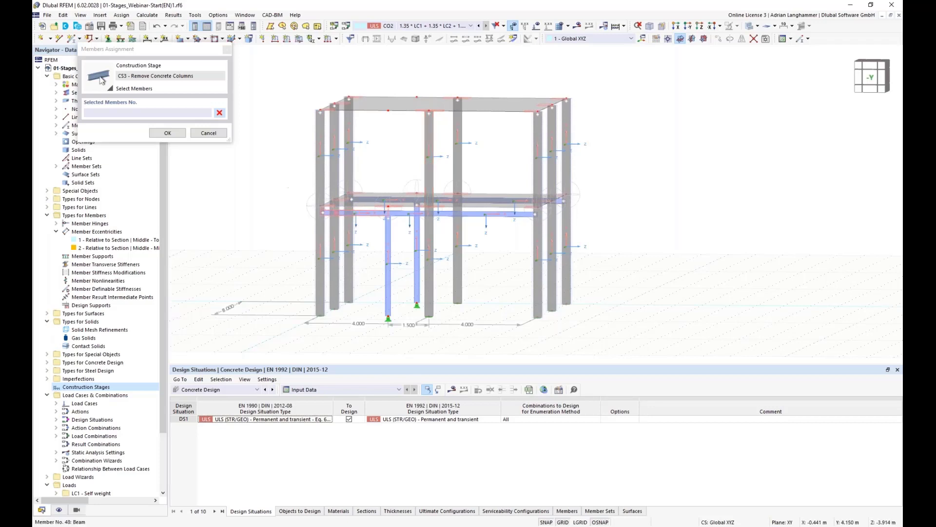
click(175, 135)
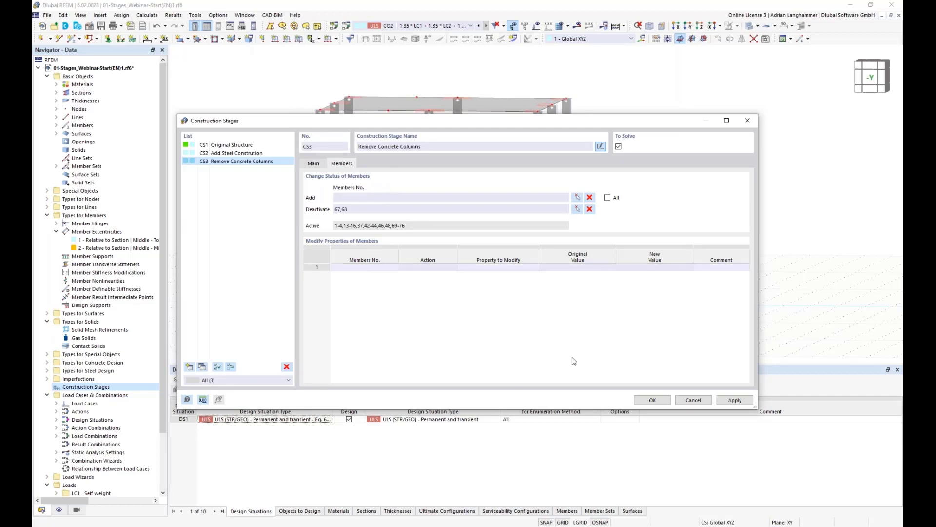
- Accept the structural definitions of construction stages CS1 to CS3
drag(359, 121, 375, 91)
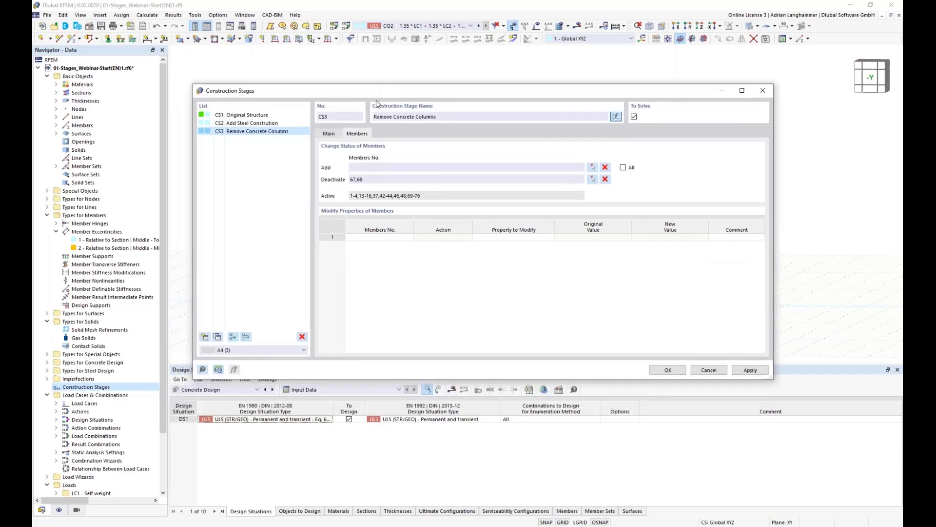
click(666, 371)
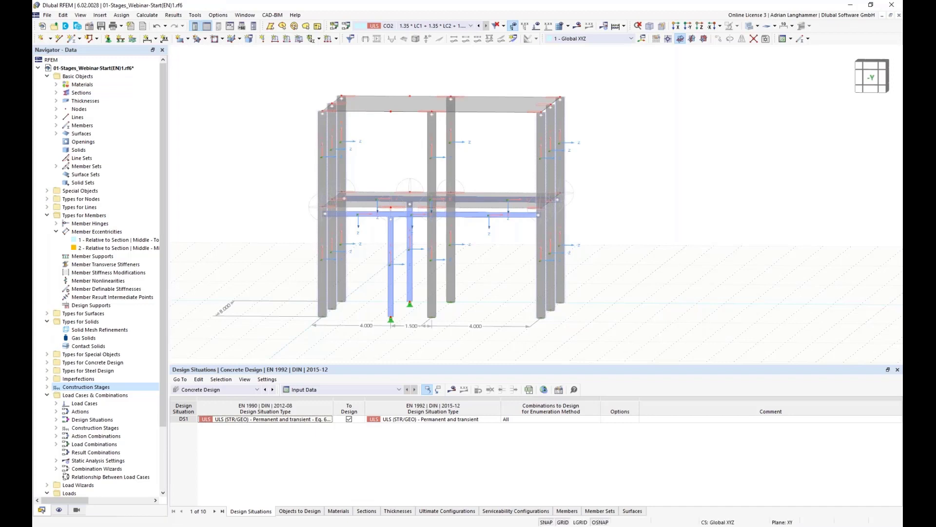
- Examine the active structure of construction stages CS1, CS2 and CS3 in the model, returning to CS1
click(471, 26)
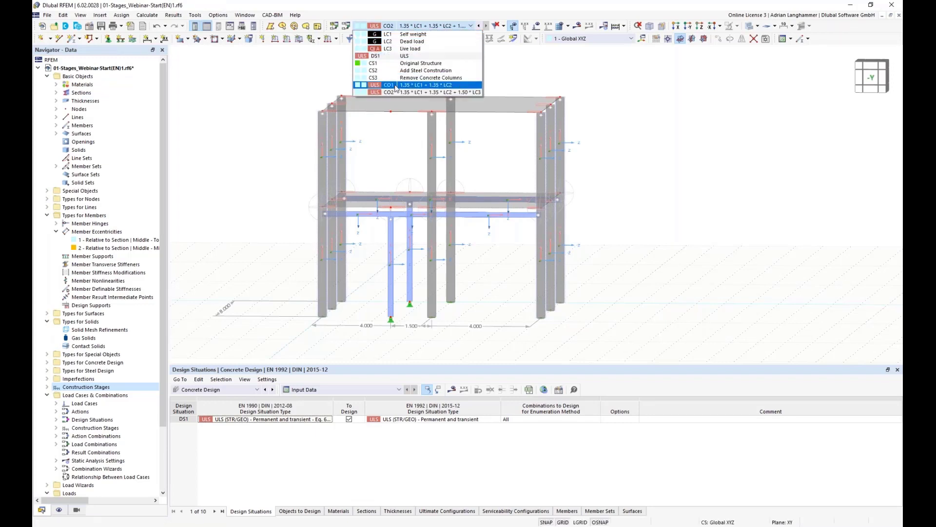
click(379, 64)
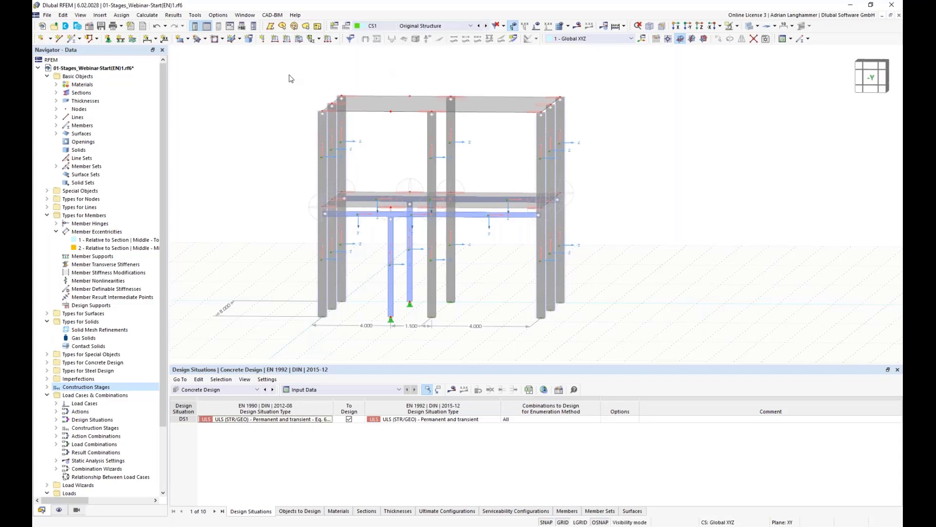
scroll(275, 100, down, 3)
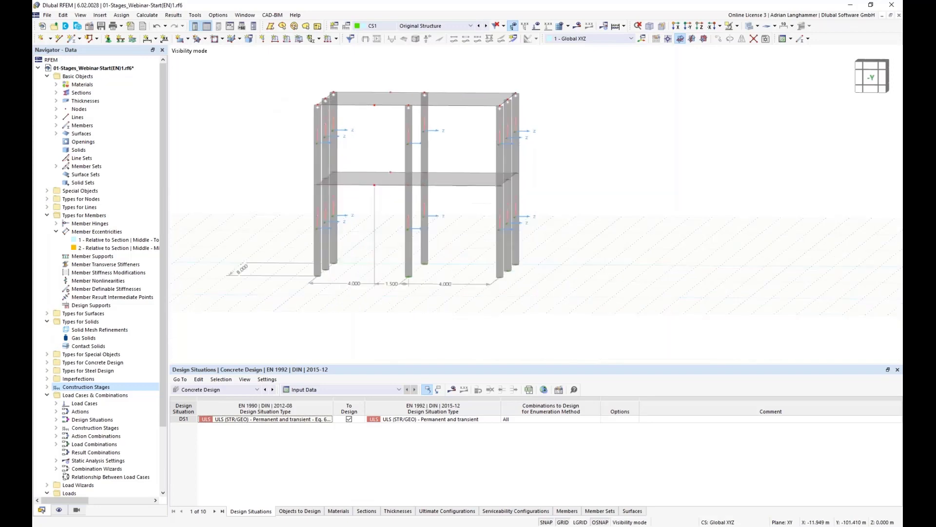
middle_drag(424, 74, 428, 79)
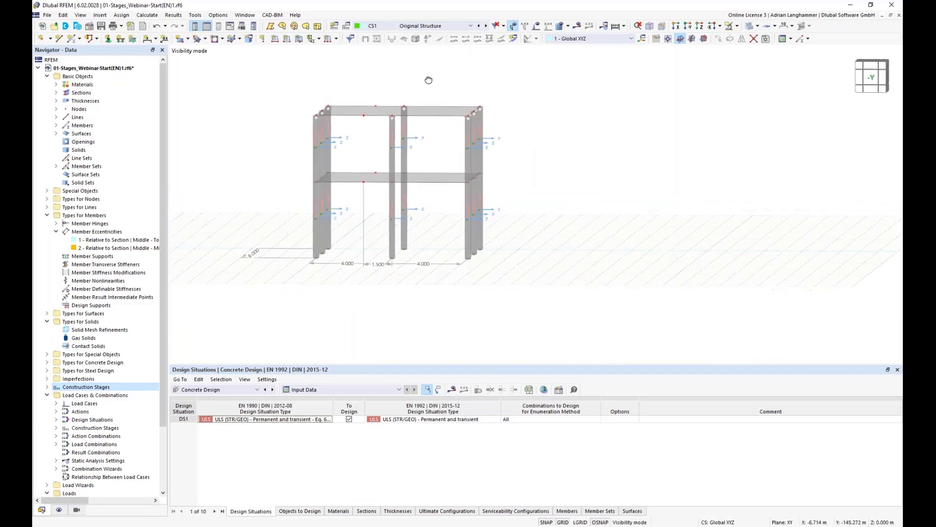
click(486, 27)
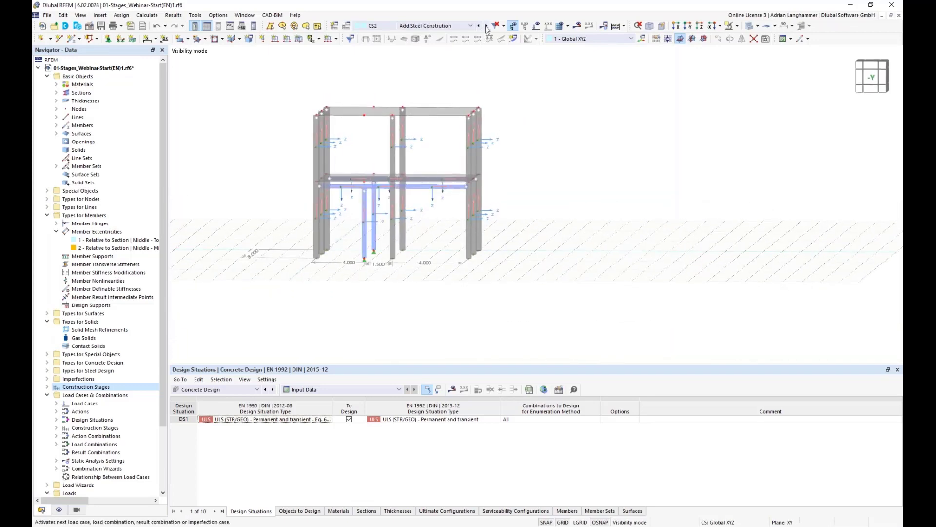
click(486, 26)
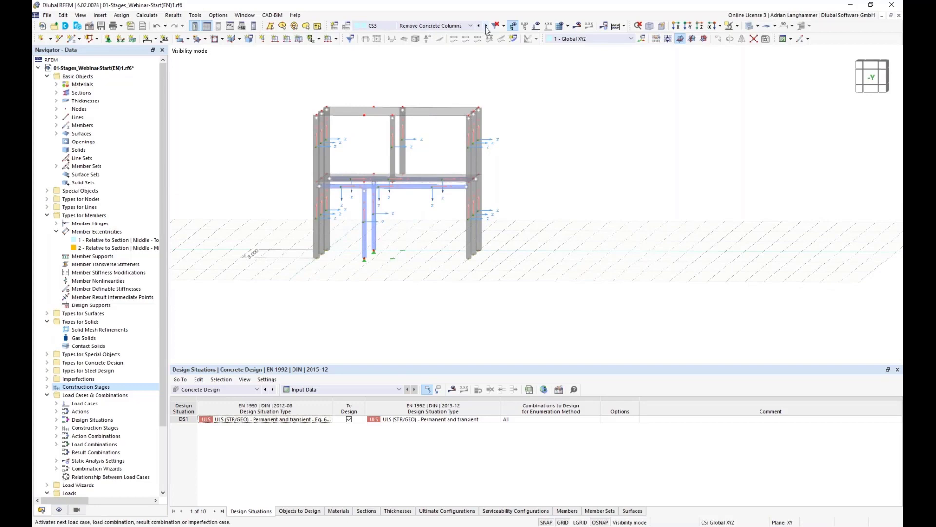
click(479, 26)
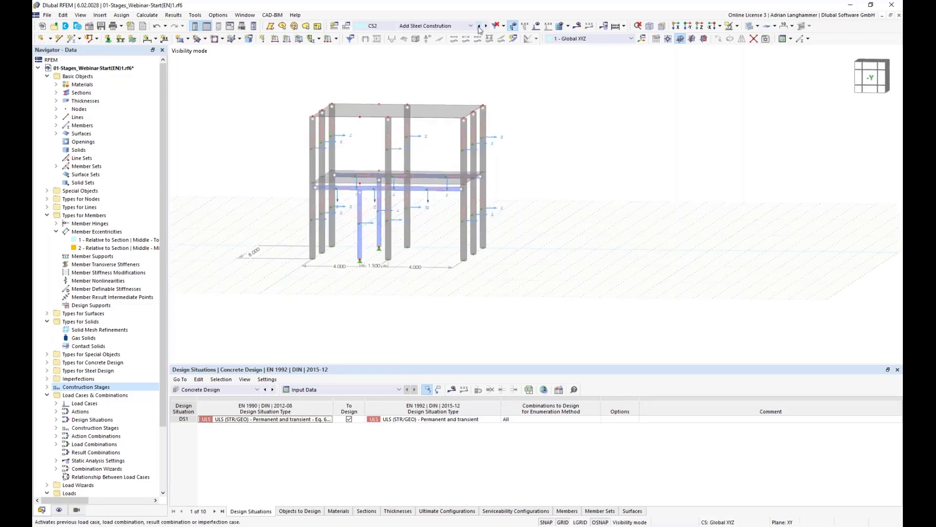
click(479, 26)
ctrl+middle_drag(578, 129, 570, 137)
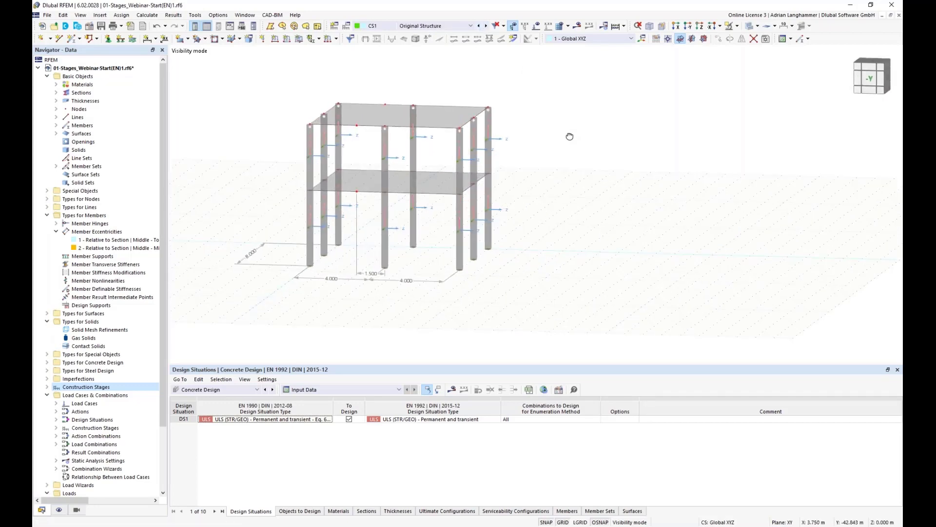
scroll(569, 136, up, 1)
middle_drag(530, 207, 562, 220)
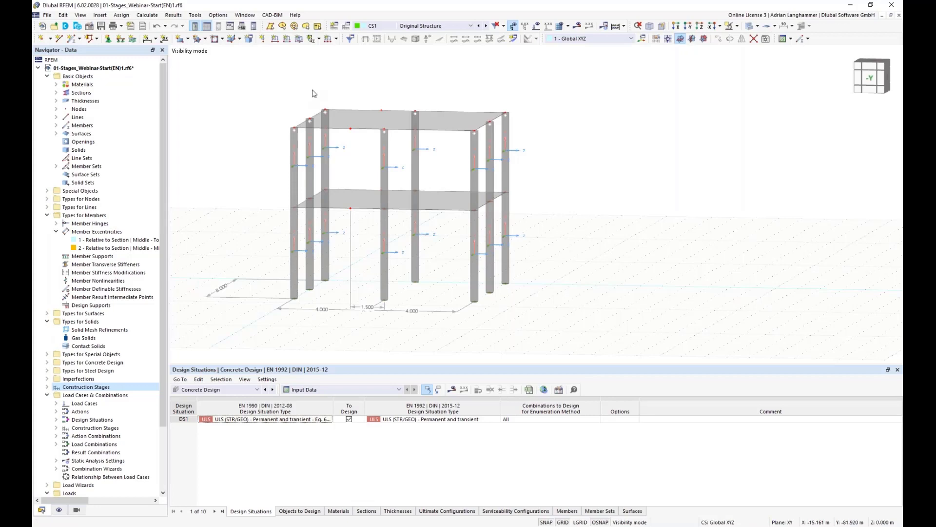
click(56, 429)
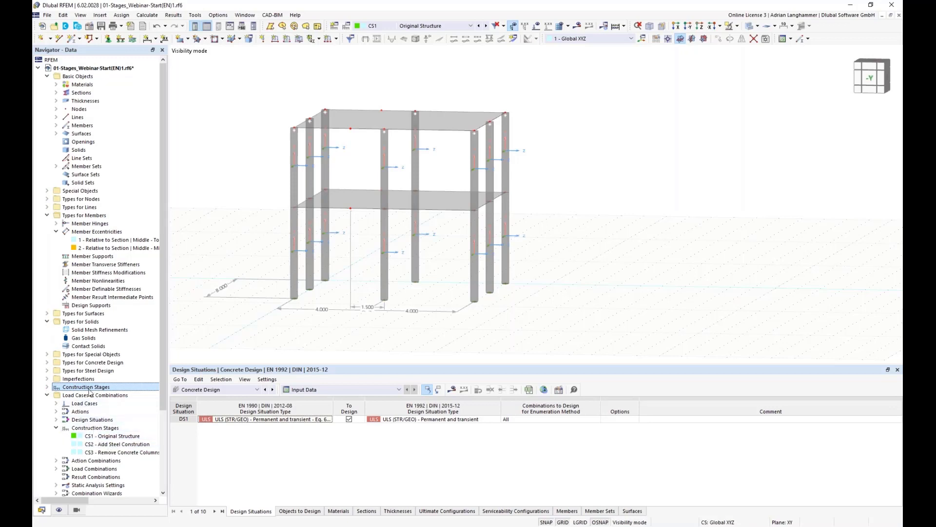
click(93, 436)
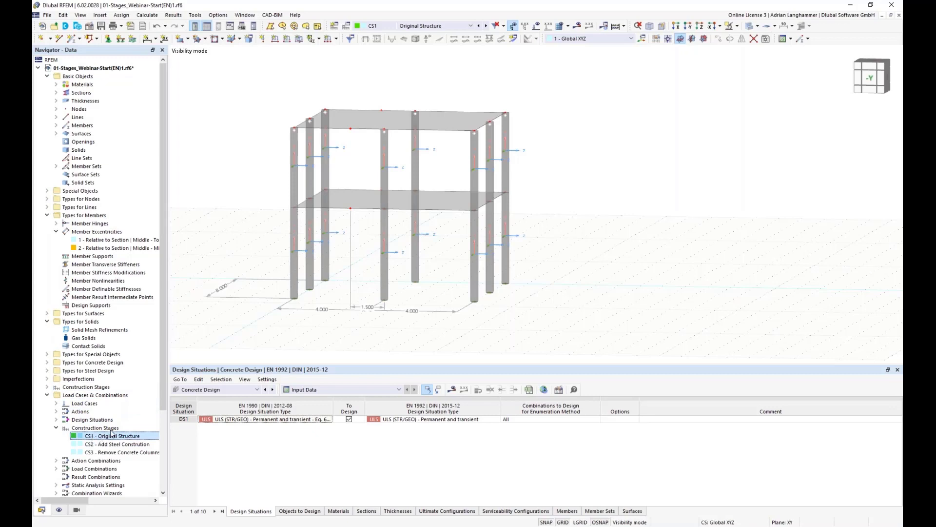
double_click(114, 436)
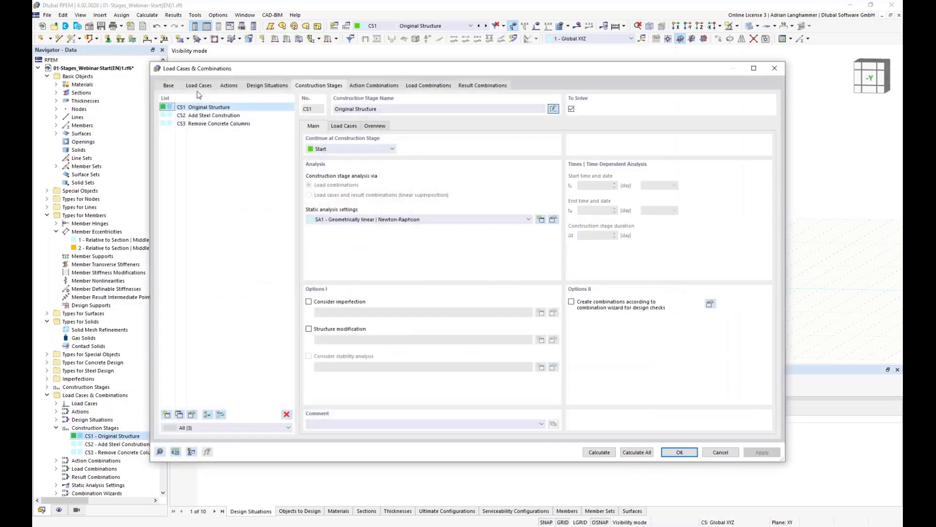
click(774, 68)
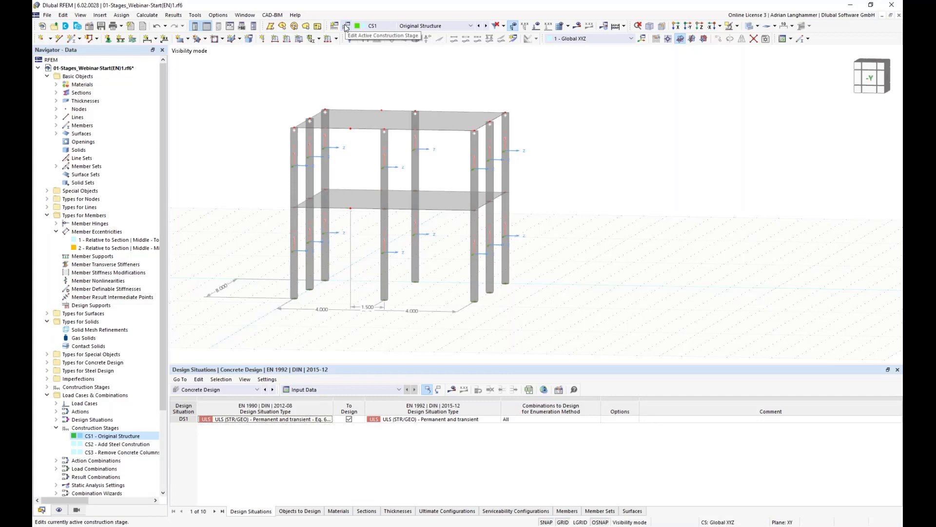
- Open the active construction stage CS1, Original Structure, for editing and show its load case assignment
click(346, 27)
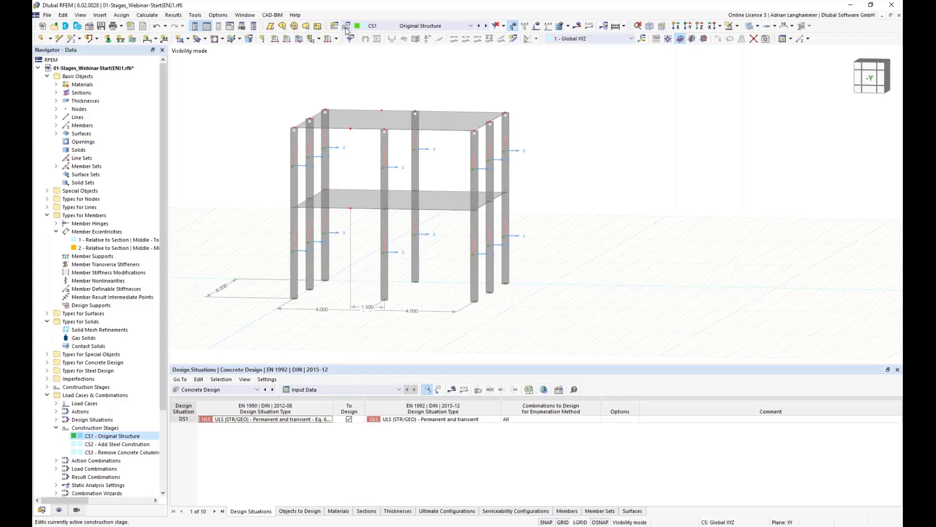
click(391, 26)
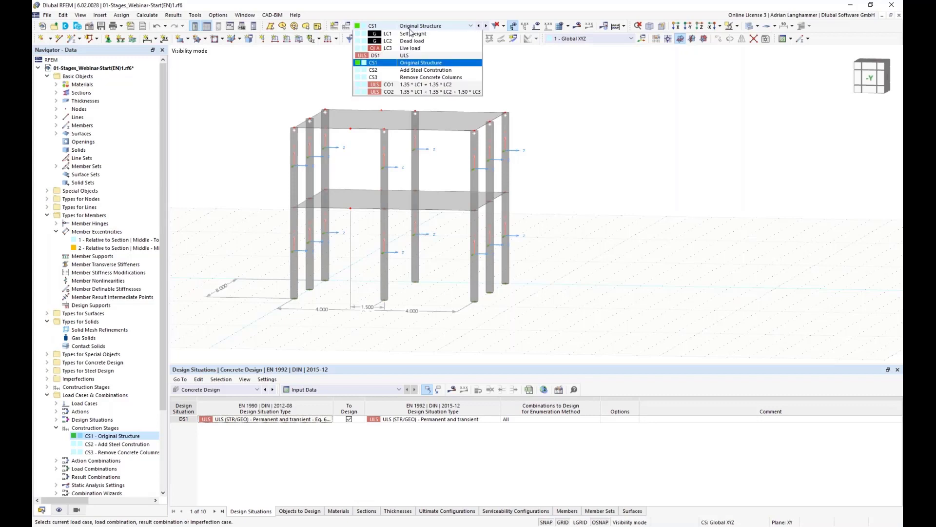
click(393, 65)
click(346, 27)
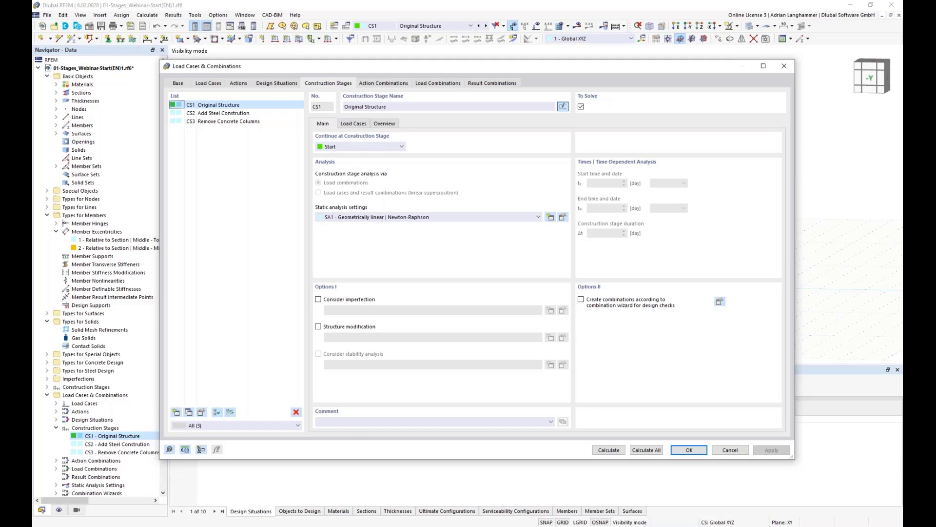
drag(376, 63, 373, 55)
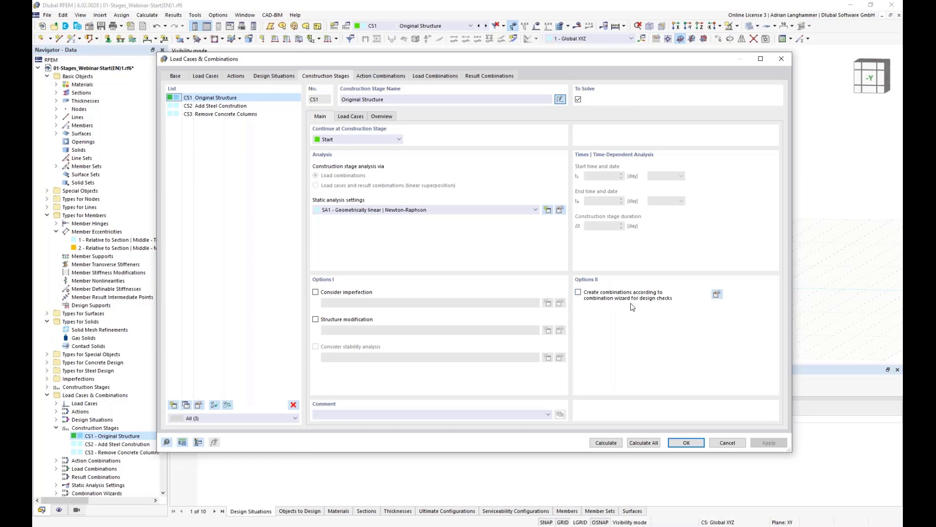
click(346, 118)
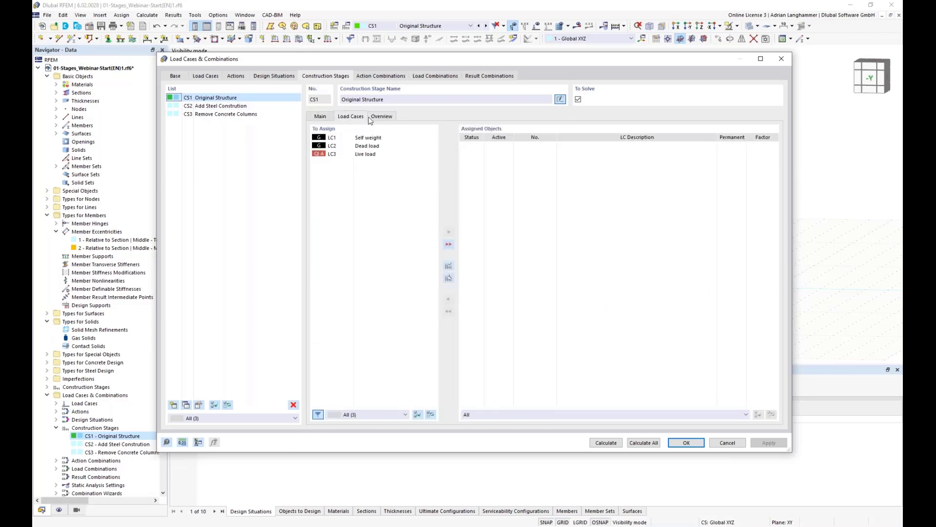
drag(356, 60, 368, 65)
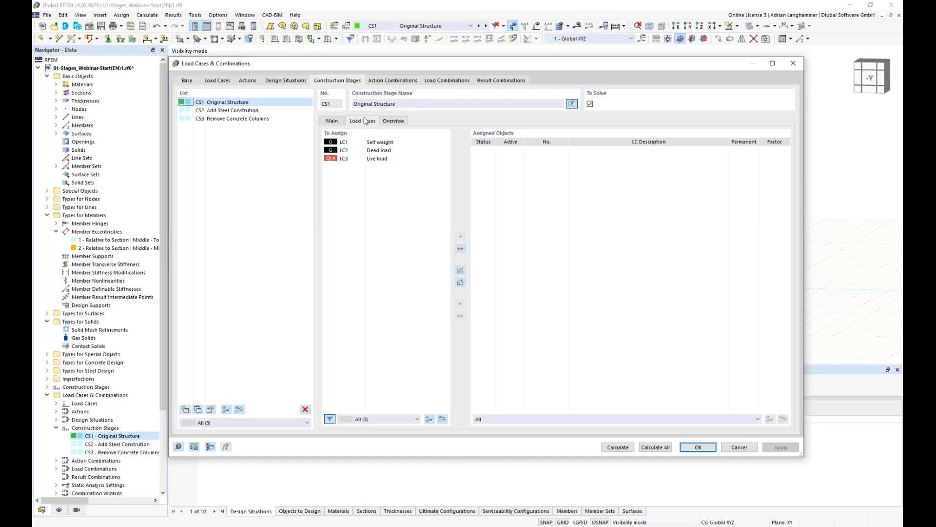
- Select load cases LC1 Self weight, LC2 Dead load and LC3 Live load for assignment to stage CS1, and accept
click(374, 144)
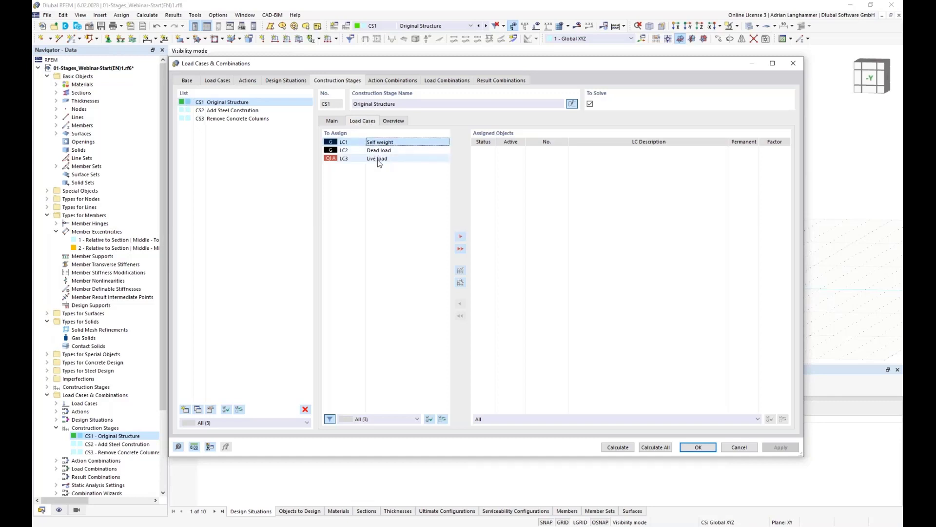
shift+click(380, 159)
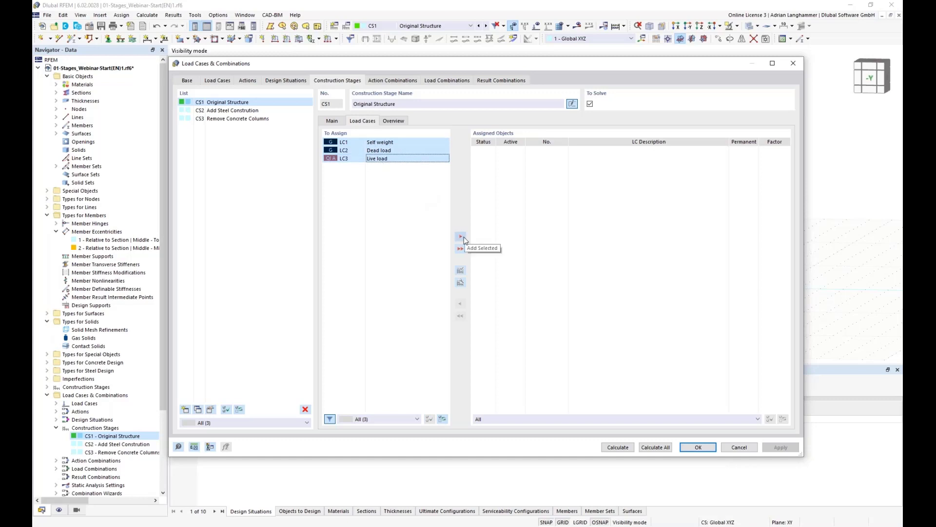
click(708, 450)
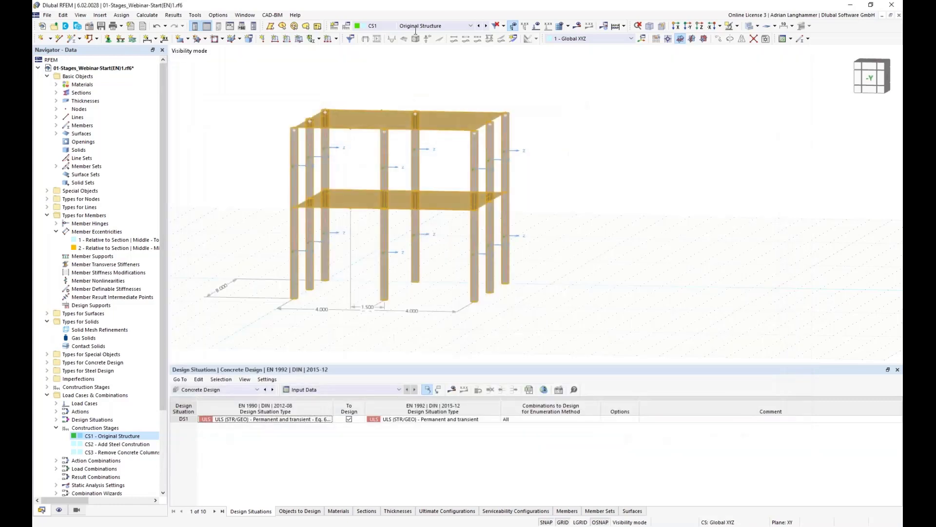
- Turn on the load display and examine the loads of load cases LC1, LC2 and LC3 on the model
click(445, 26)
click(446, 64)
middle_drag(587, 224, 604, 240)
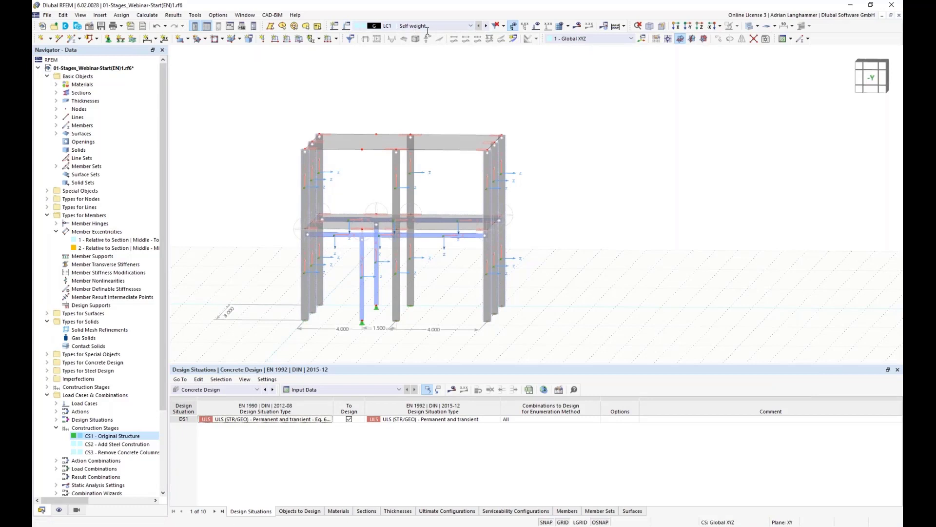
click(486, 25)
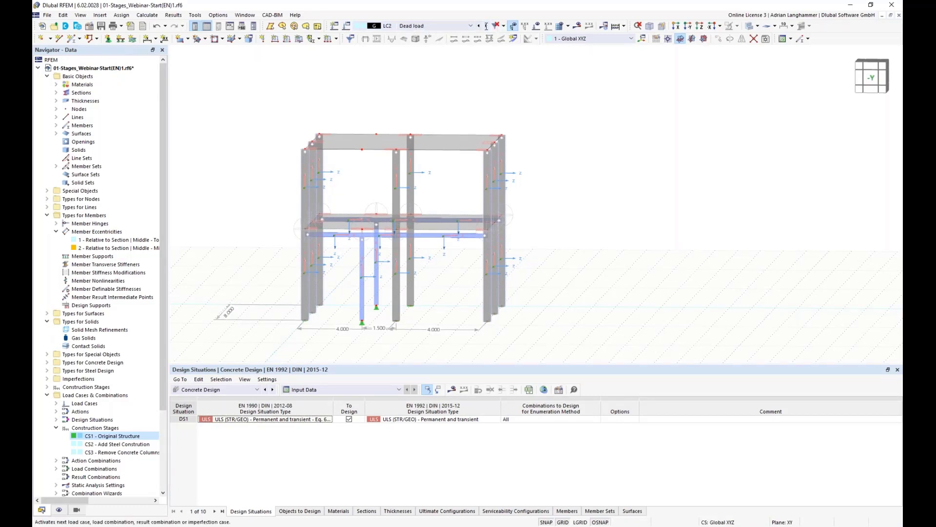
click(536, 26)
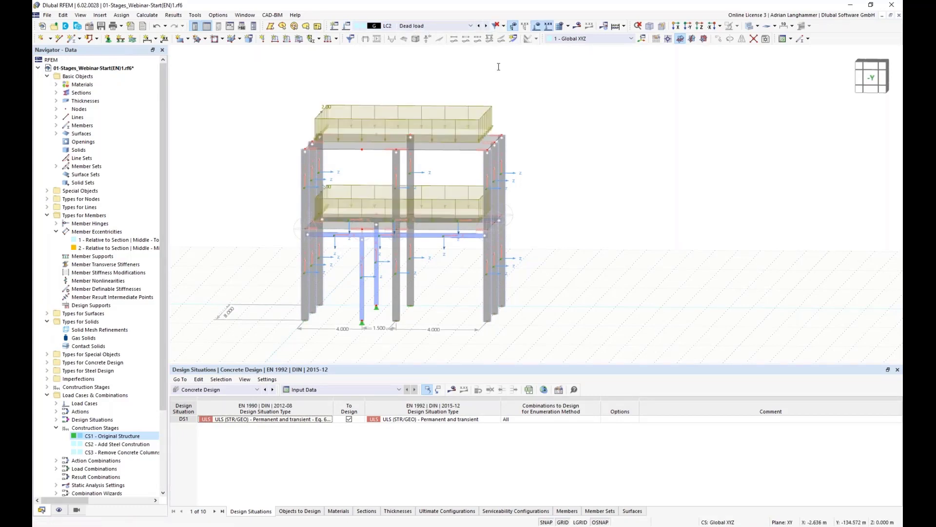
click(486, 26)
ctrl+middle_drag(581, 168, 561, 178)
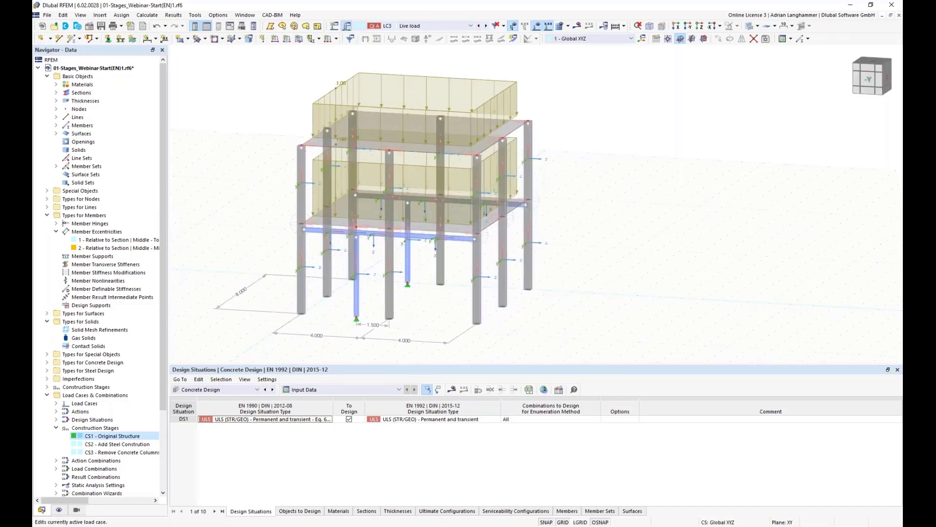
- Reopen the load cases and combinations settings at construction stage CS1, Original Structure
click(345, 27)
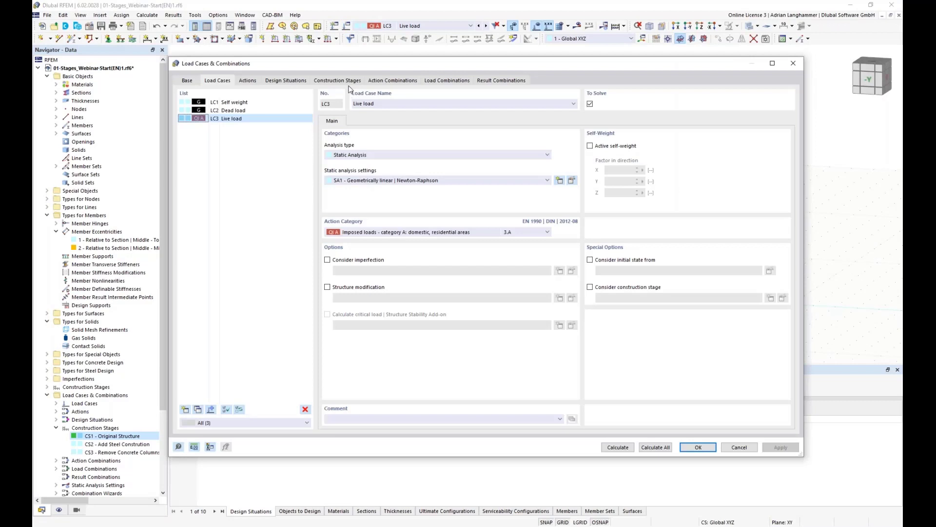
click(338, 81)
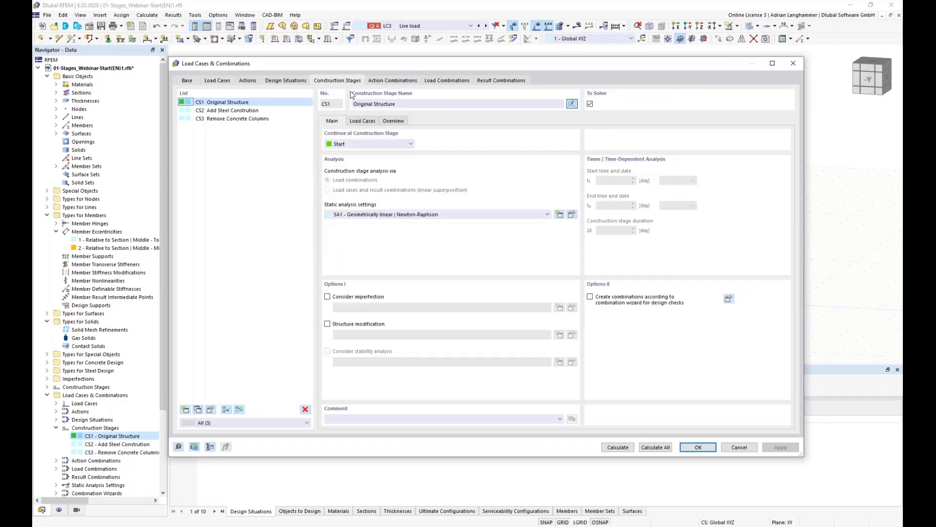
- Assign load cases LC1 Self weight, LC2 Dead load and LC3 Live load to construction stage CS1 Original Structure
click(362, 121)
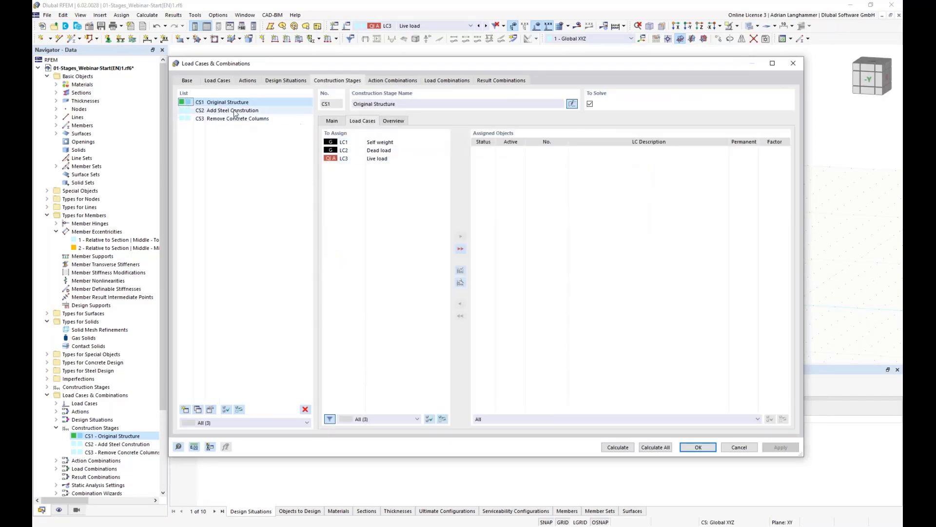
drag(346, 142, 356, 159)
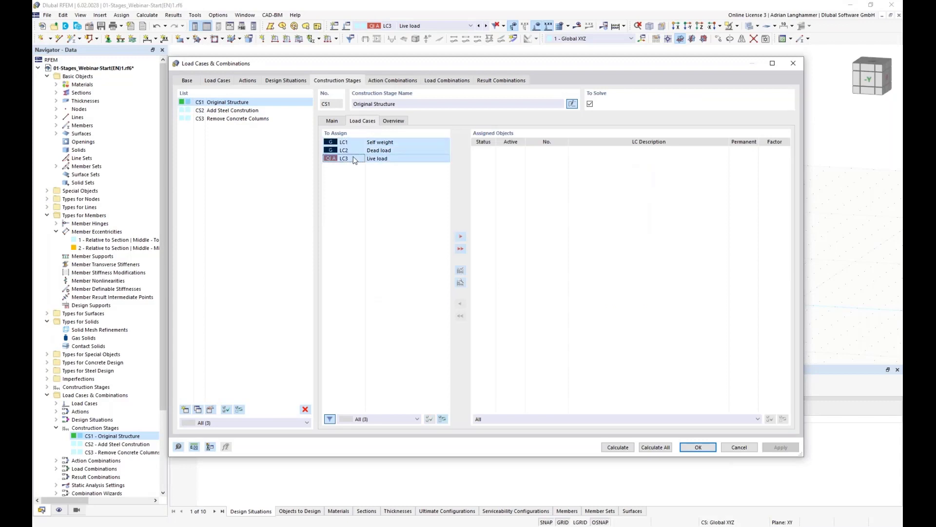
click(456, 237)
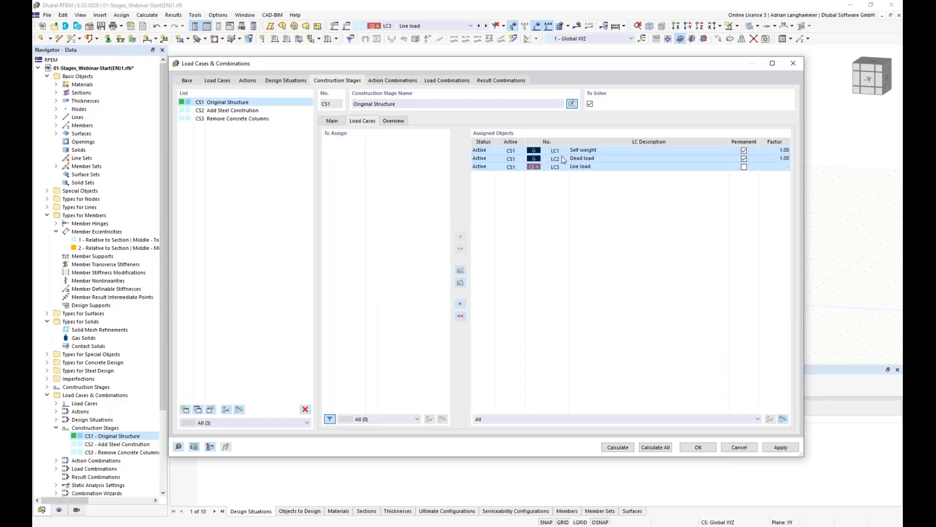
click(629, 217)
click(555, 169)
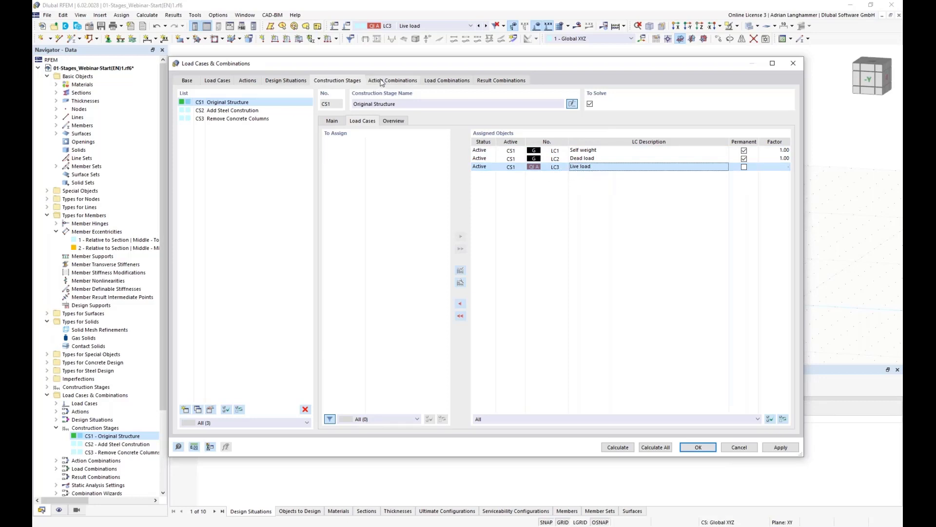
drag(390, 66, 364, 54)
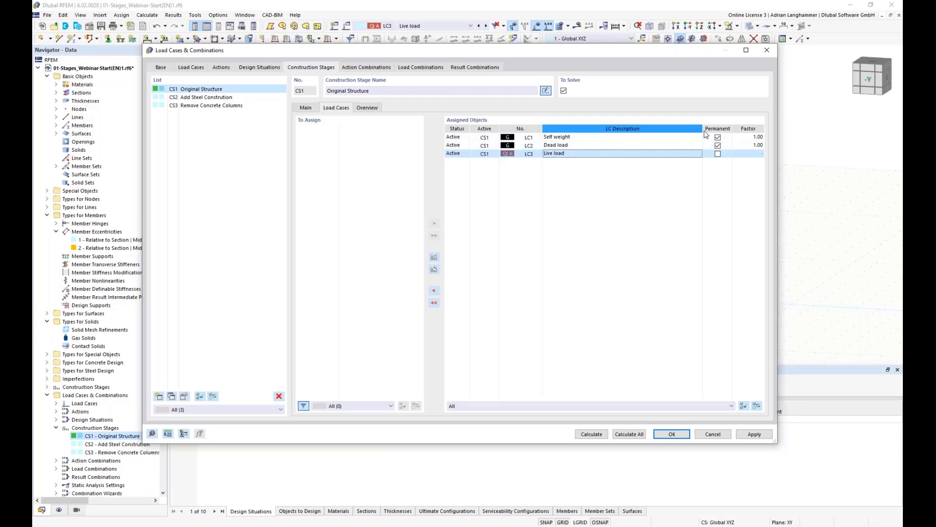
click(596, 139)
click(588, 146)
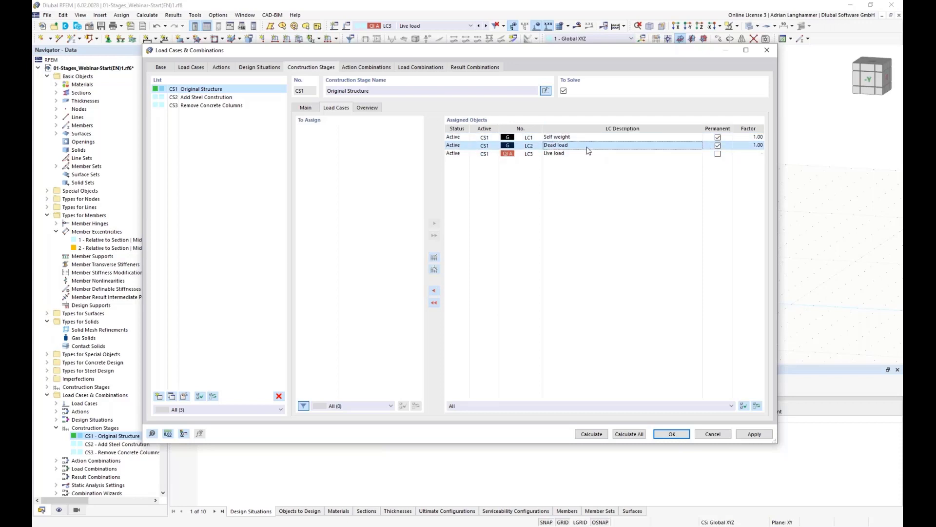
- Filter the load cases assigned to construction stage CS2 to show only those of the current CS
click(178, 97)
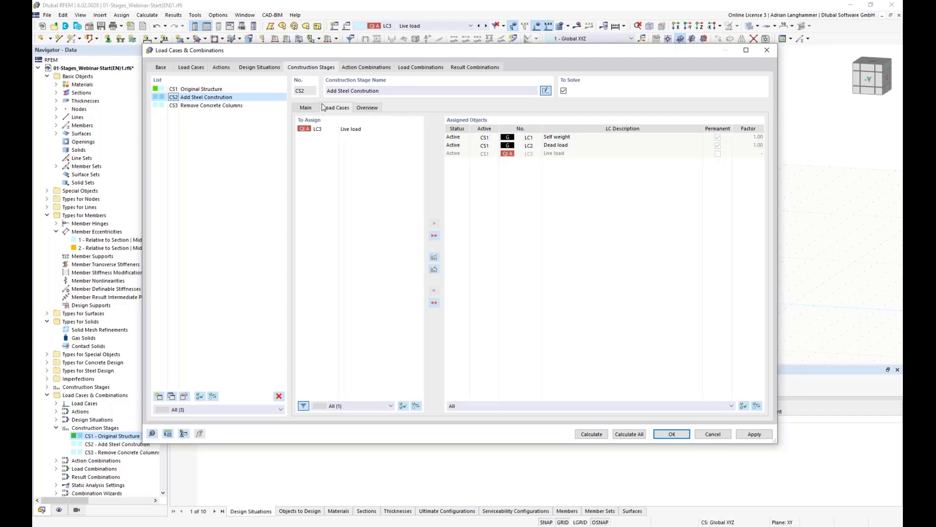
click(240, 90)
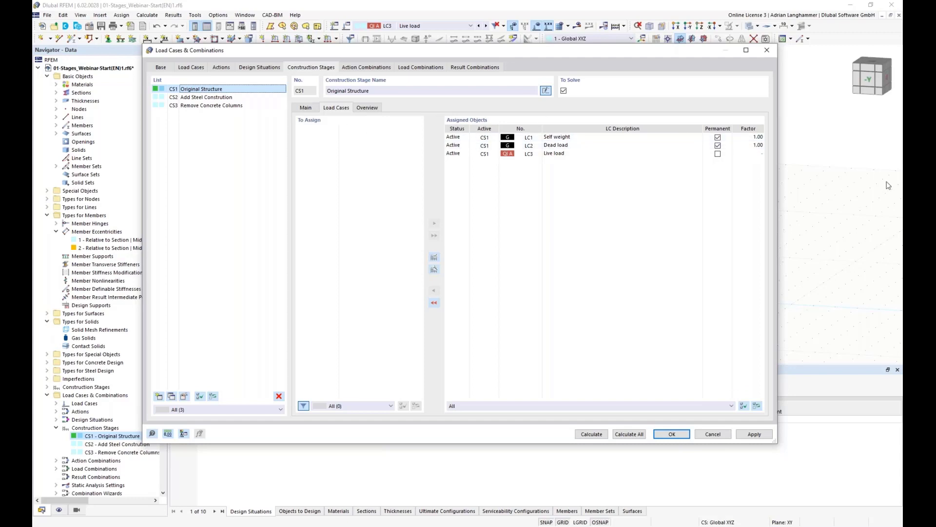
click(178, 98)
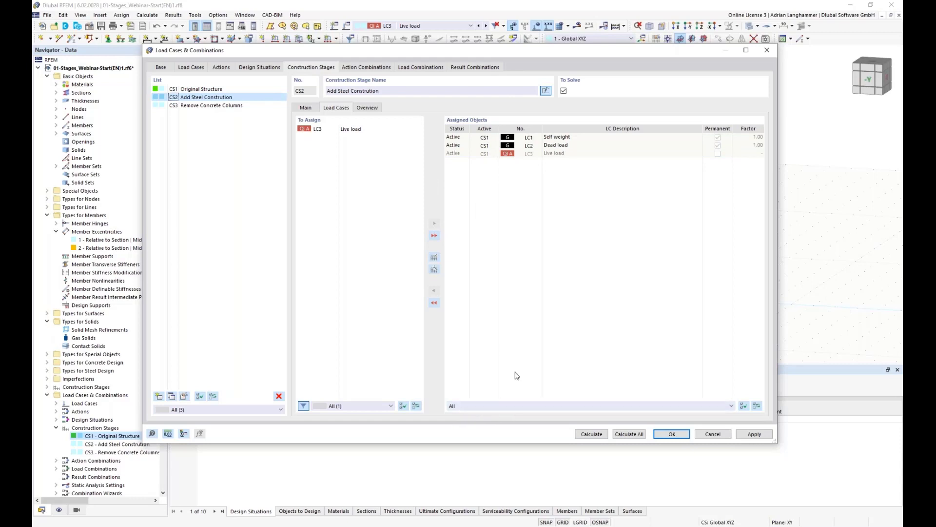
click(549, 406)
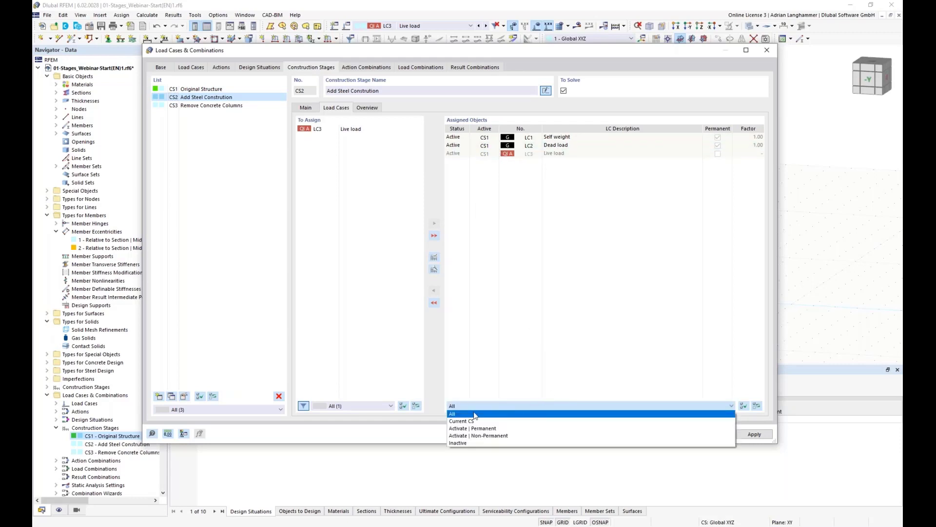
click(467, 421)
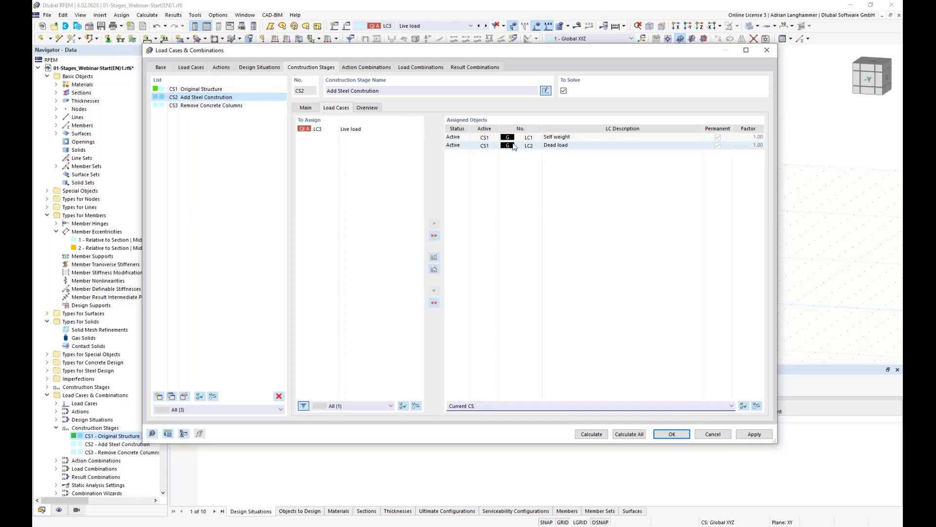
click(540, 140)
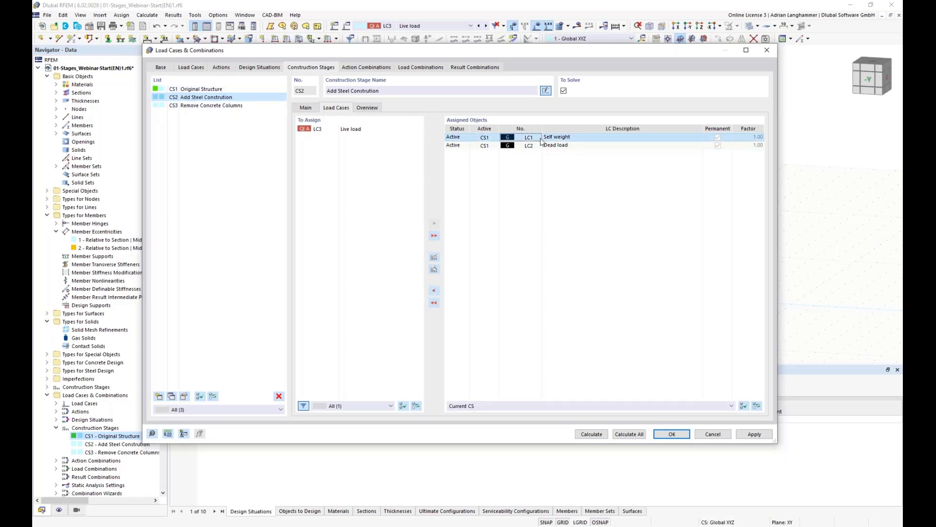
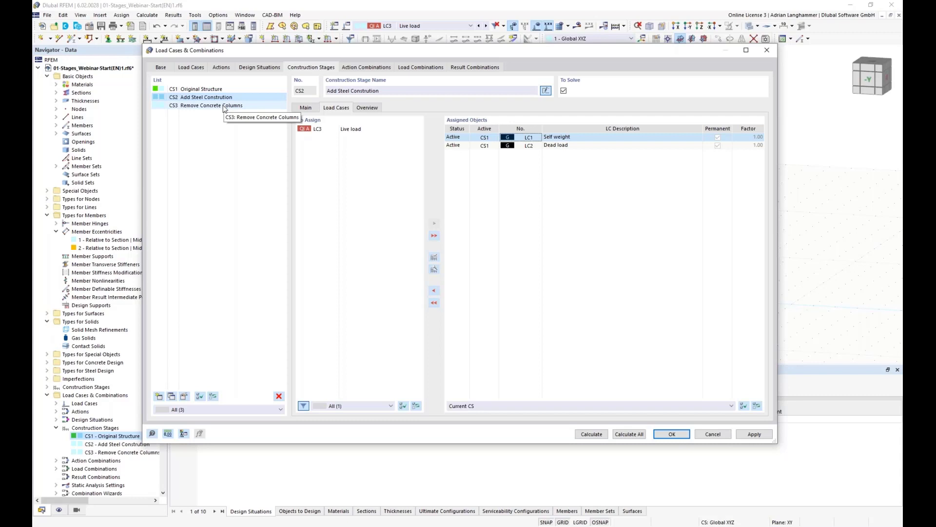
click(598, 145)
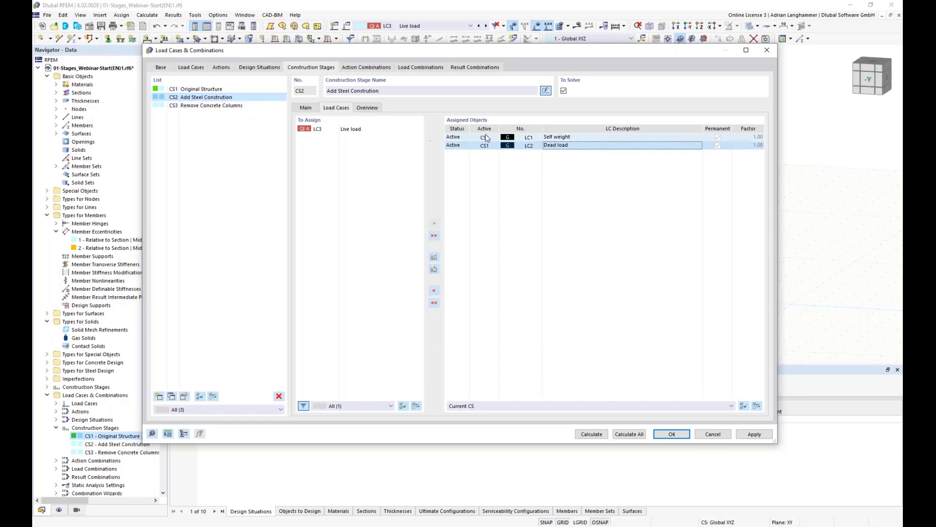
- Assign load case LC3 Live load to construction stage CS3 Remove Concrete Columns
click(253, 105)
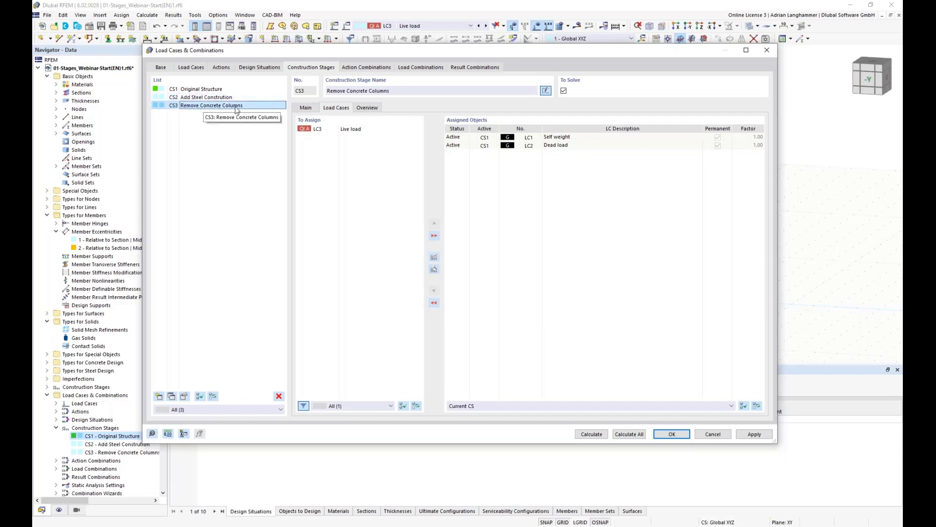
double_click(325, 130)
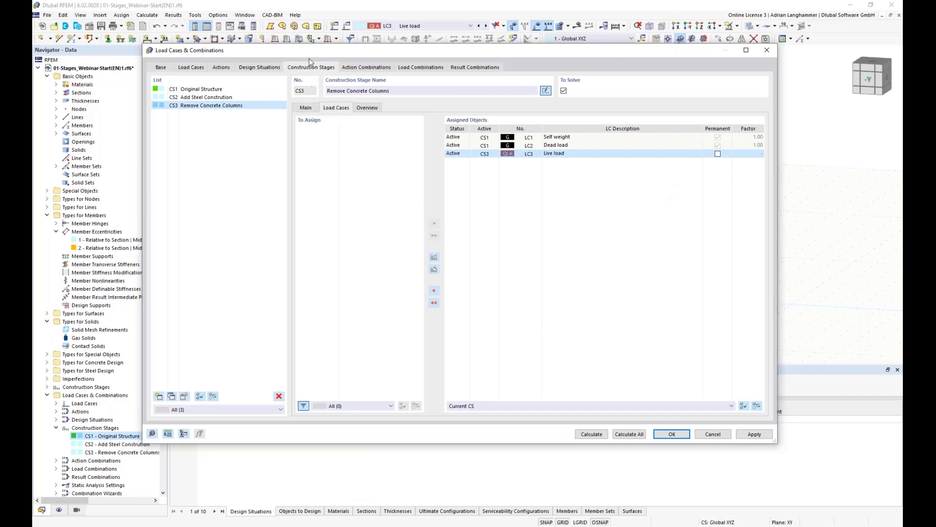
drag(193, 51, 229, 87)
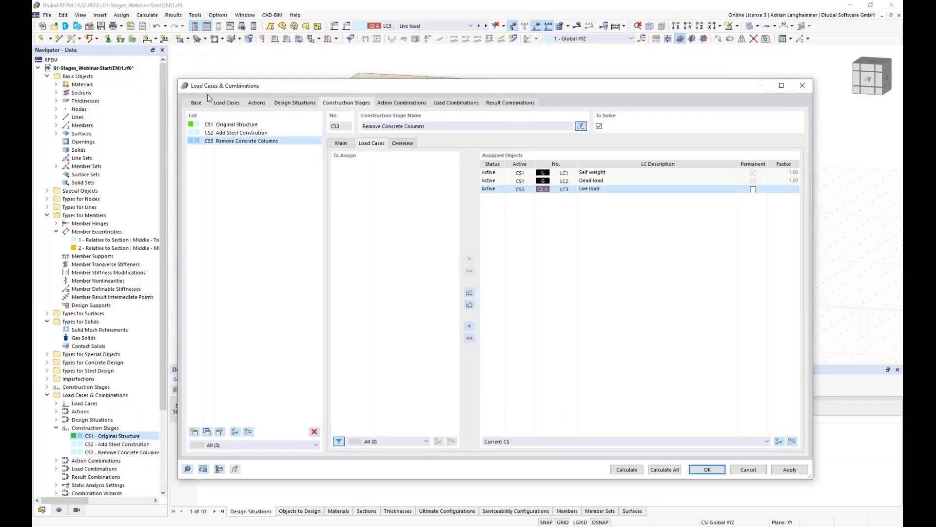
- Examine the base combination wizard options and compare the main settings of the construction stages
click(341, 144)
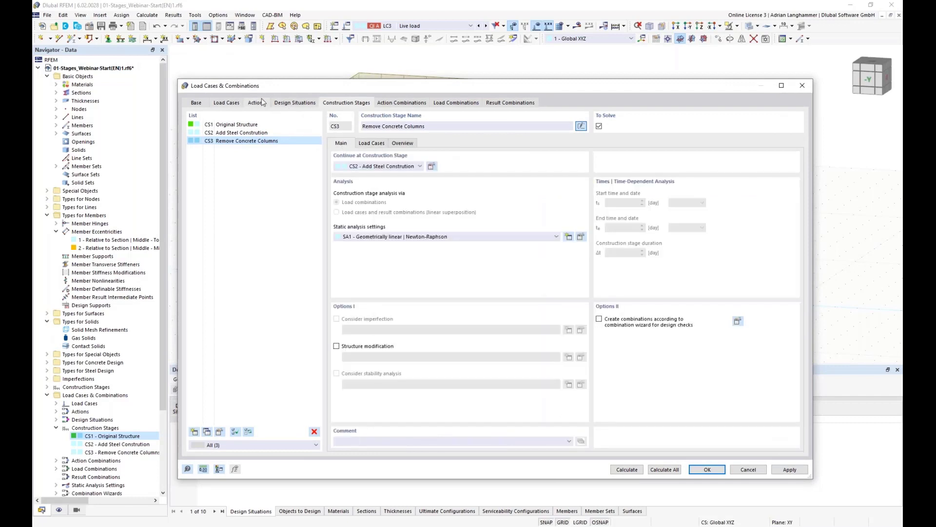
click(193, 103)
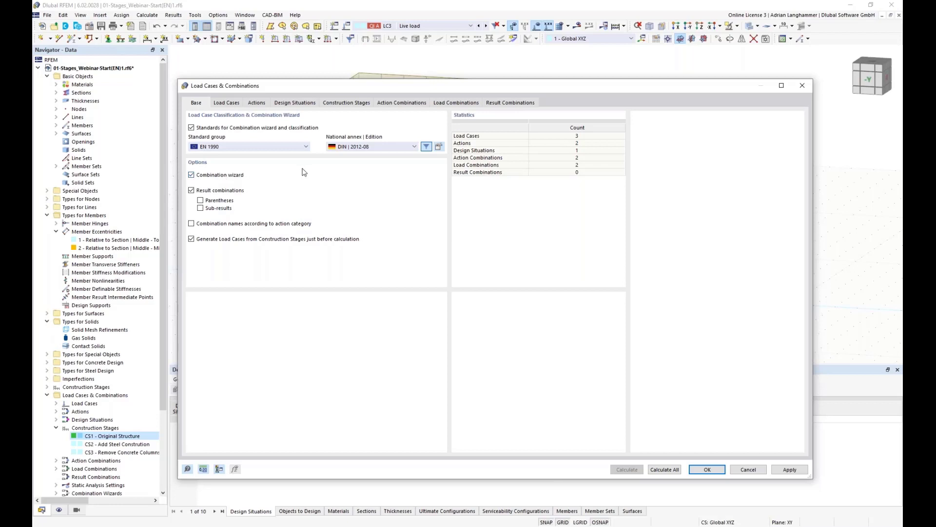
click(343, 103)
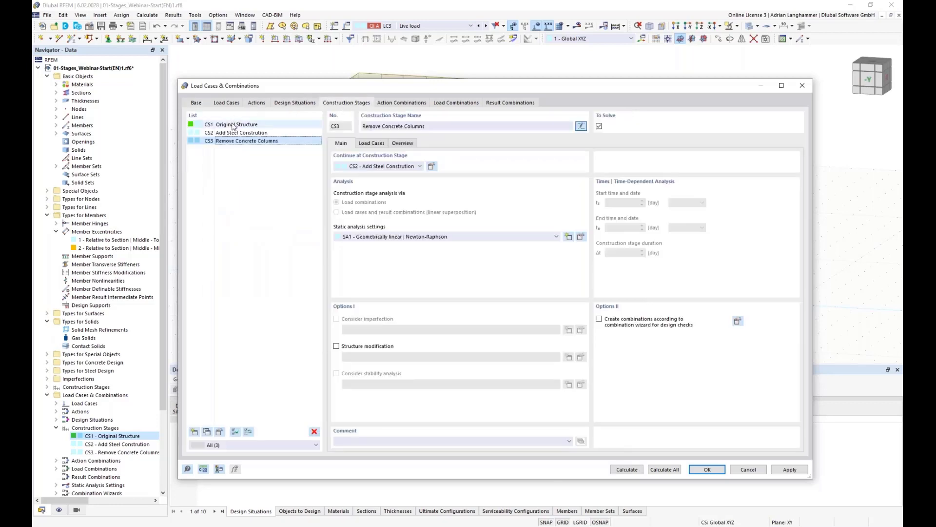
click(194, 103)
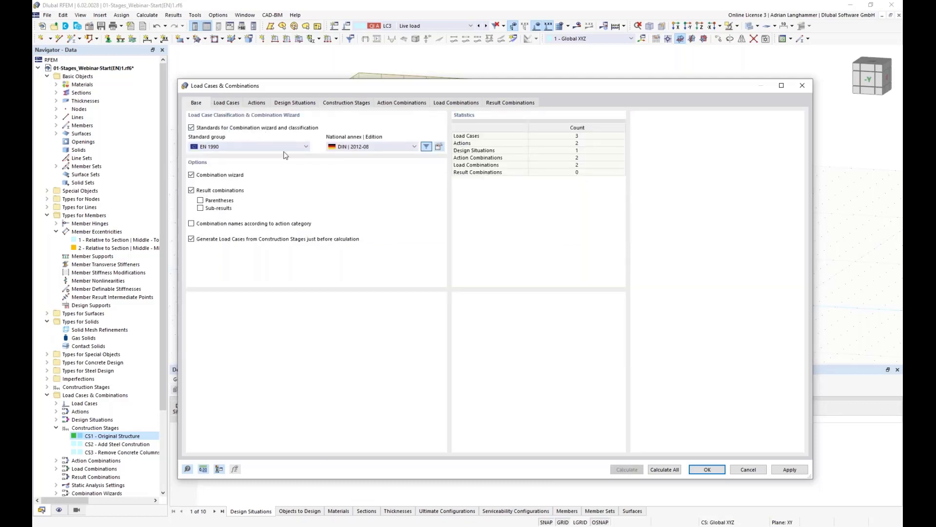
click(337, 103)
click(221, 125)
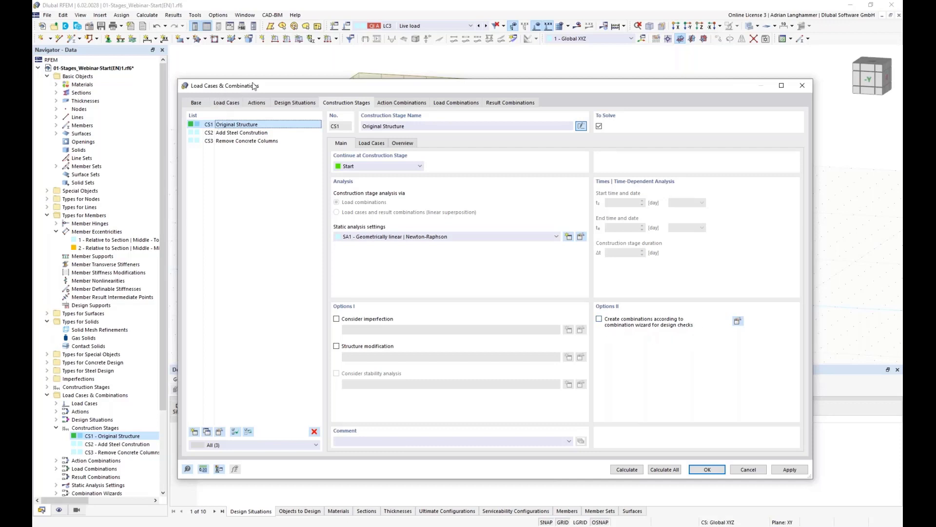
drag(253, 84, 269, 69)
click(230, 118)
click(237, 110)
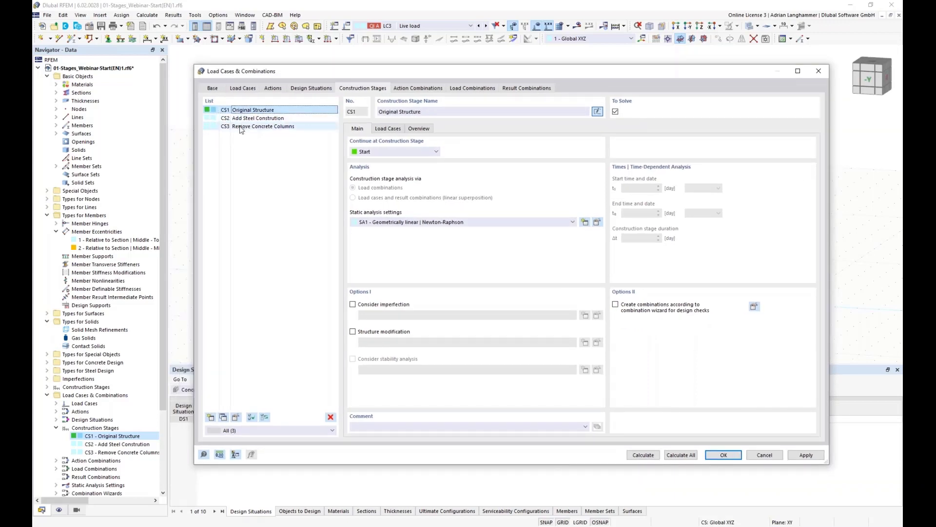
click(240, 127)
click(243, 112)
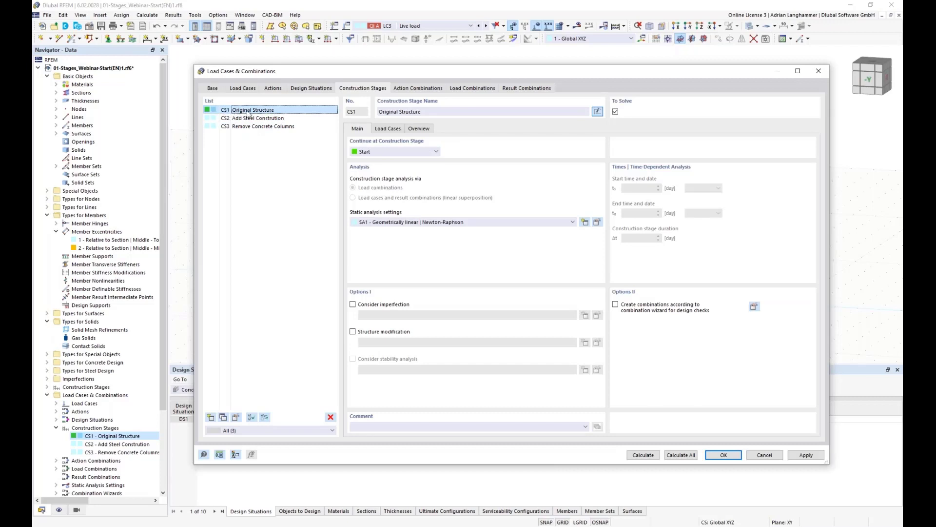
click(239, 127)
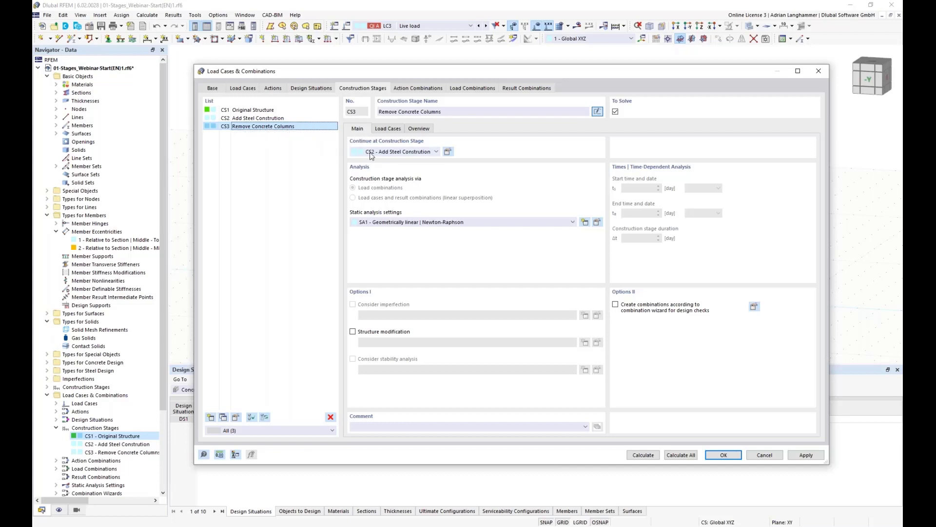
- Enable combination wizard combinations for design checks in CS1 and set its wizard to consider construction stages only
click(254, 110)
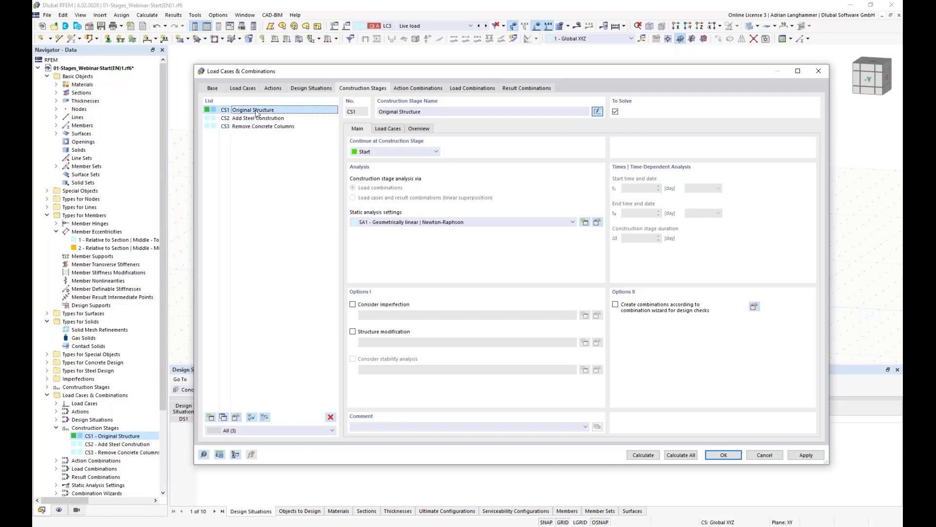
click(616, 305)
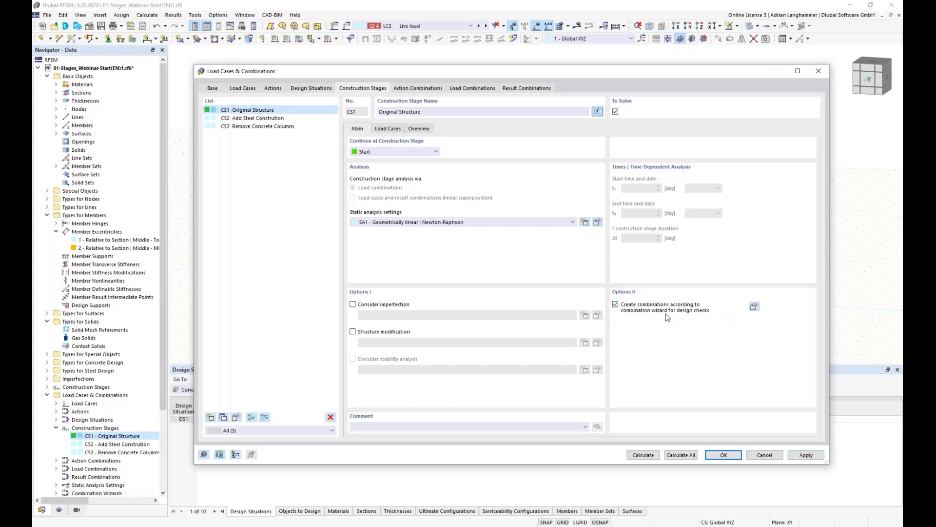
click(755, 306)
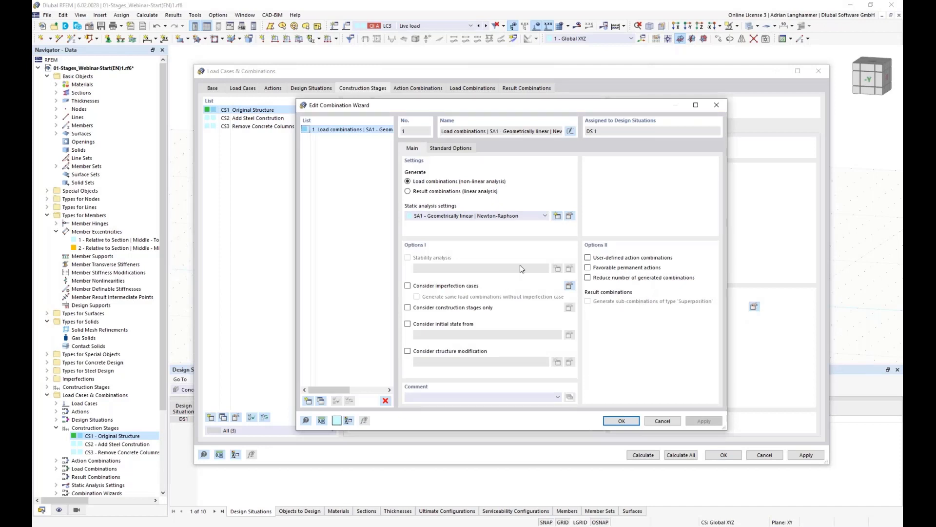
drag(413, 99, 389, 74)
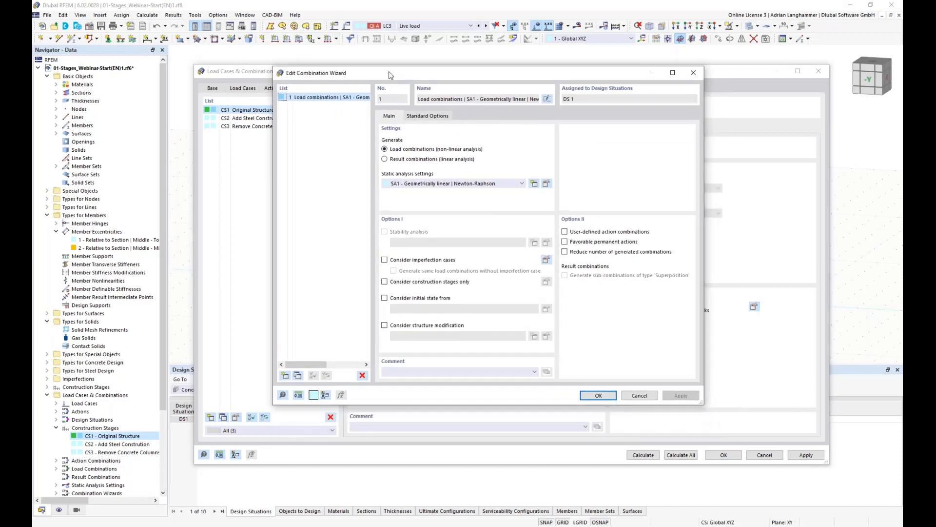
click(384, 281)
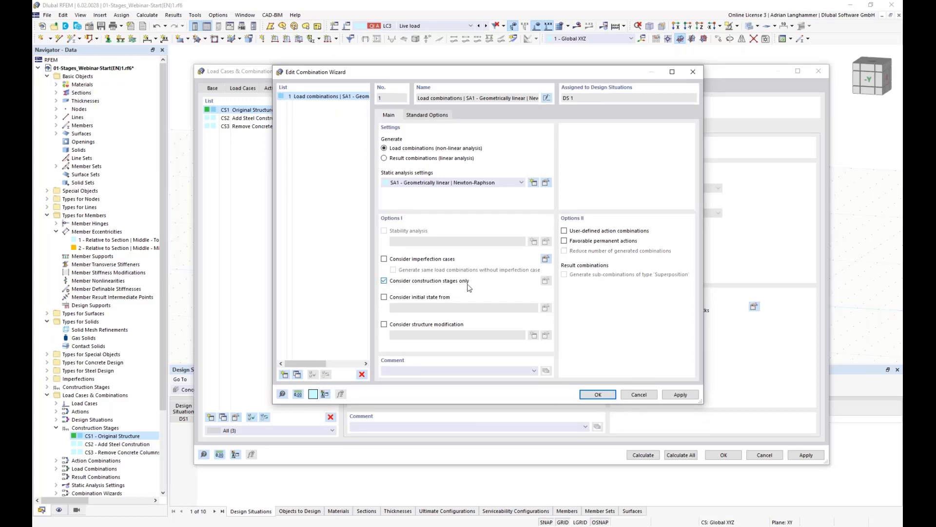
click(604, 395)
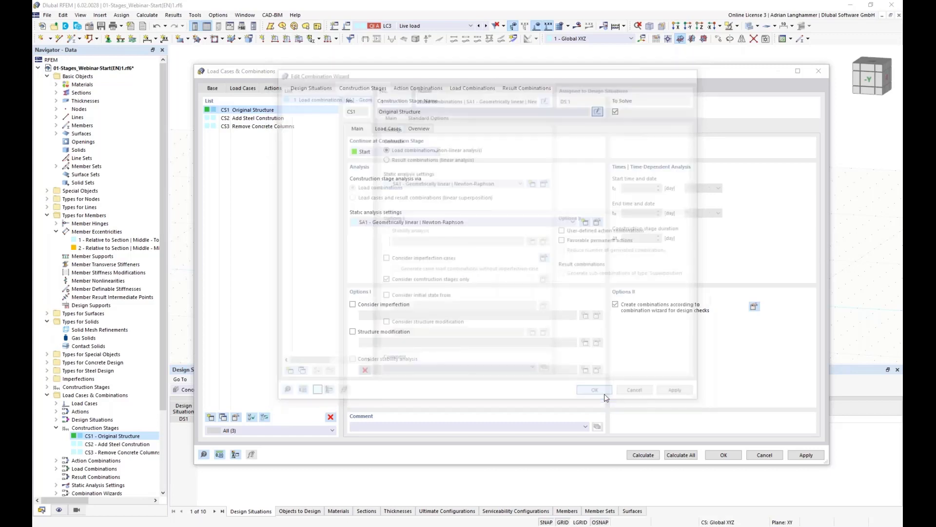
- Enable creating combinations by the combination wizard for CS3 Remove Concrete Columns and check the wizard's settings
click(276, 127)
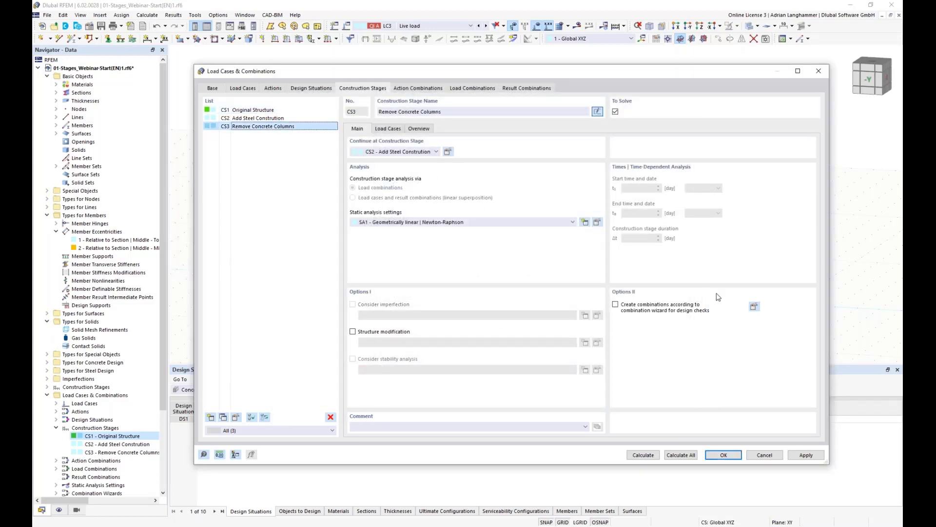
click(616, 304)
click(754, 307)
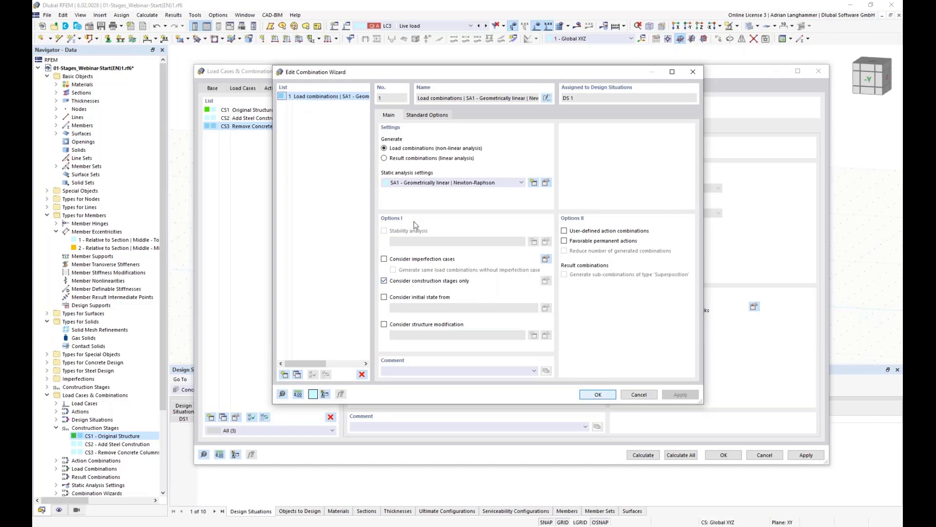
click(599, 395)
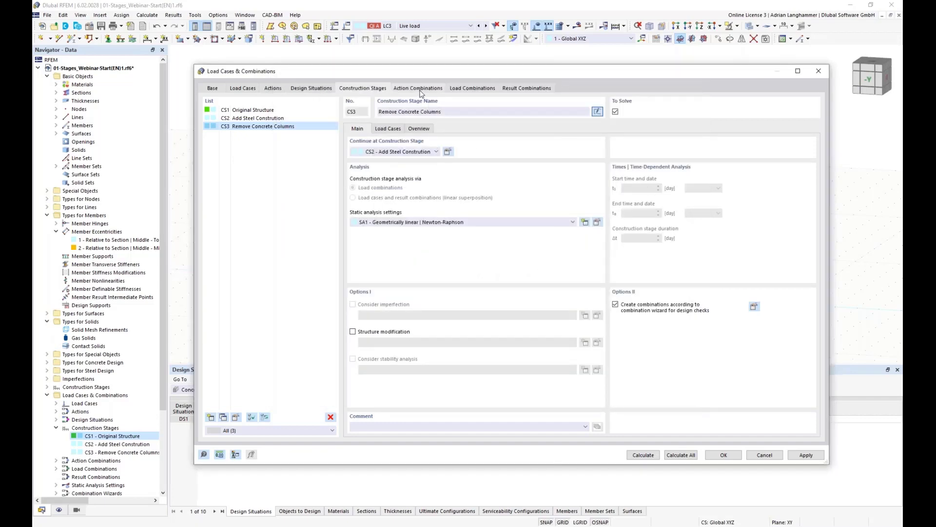
click(253, 110)
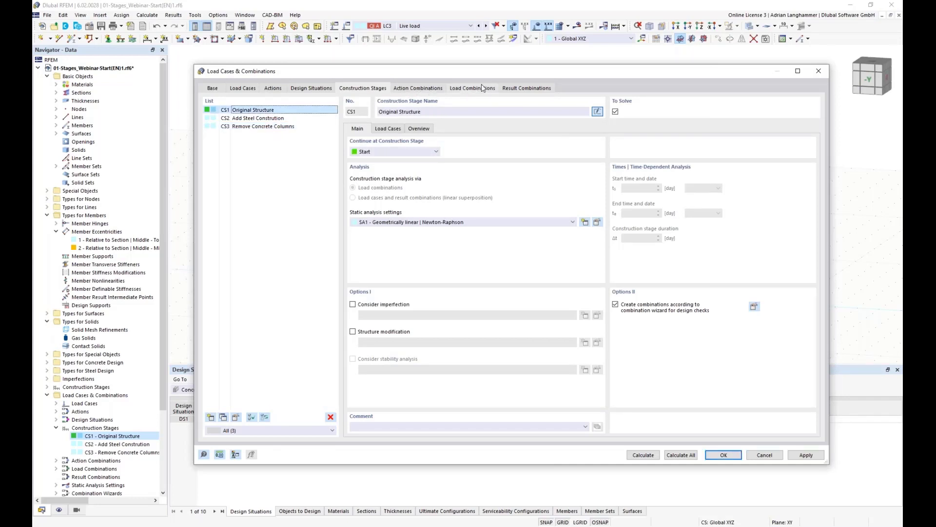
- Examine action combinations AC1 to AC4, comparing their factored actions and assigned construction stages
click(422, 88)
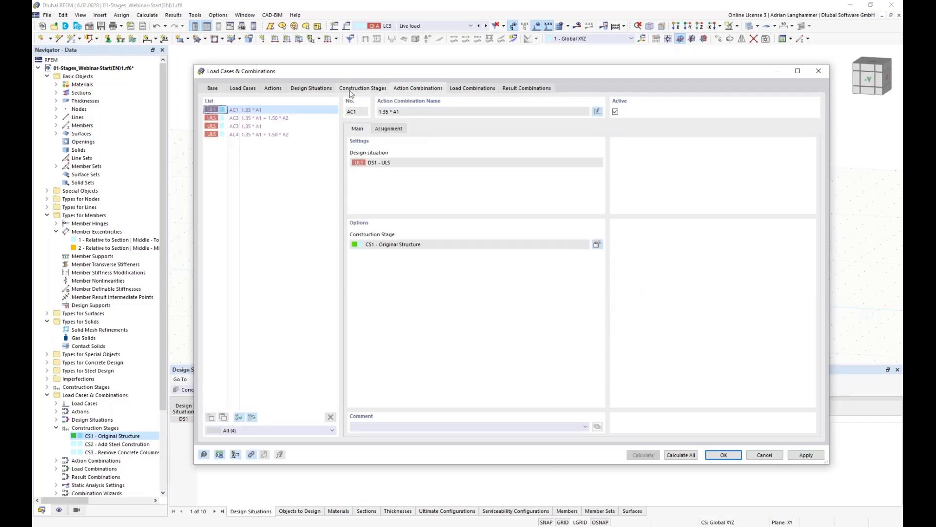
click(294, 118)
click(294, 112)
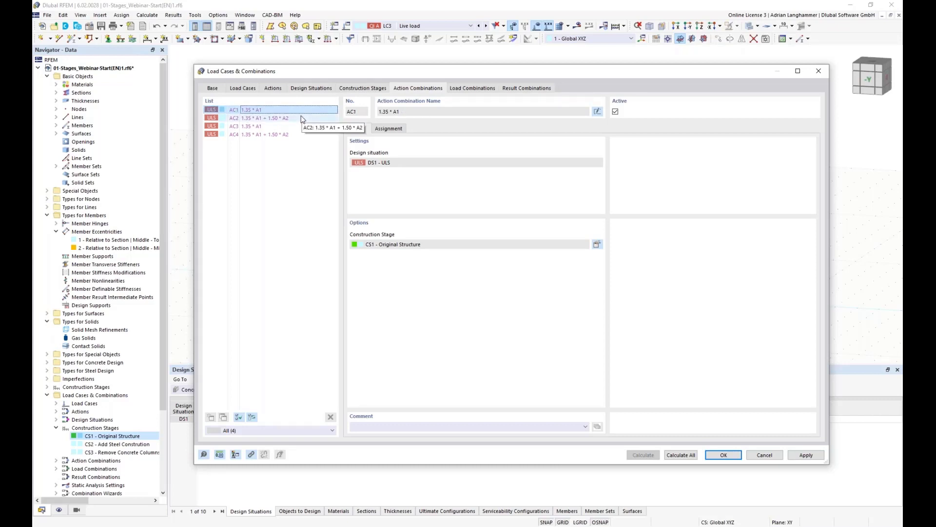
click(302, 119)
click(302, 111)
click(304, 119)
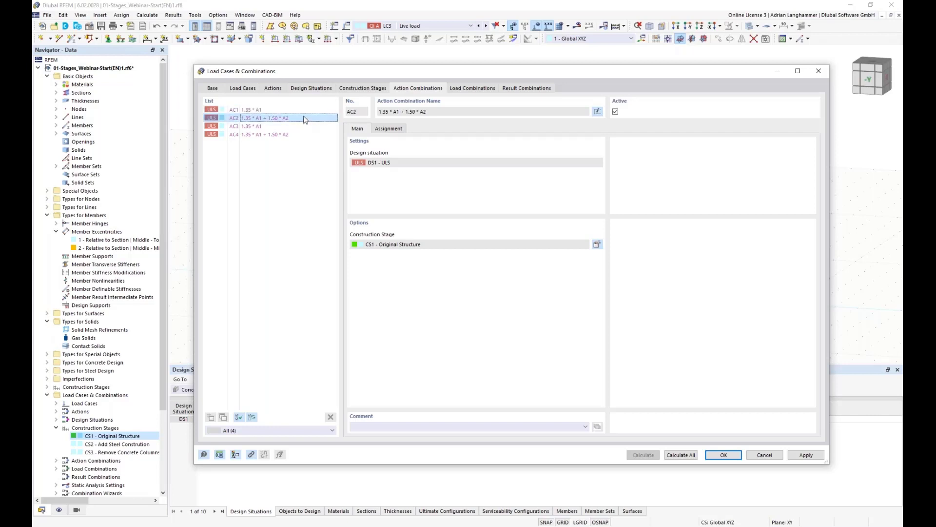
click(303, 113)
click(303, 120)
click(253, 126)
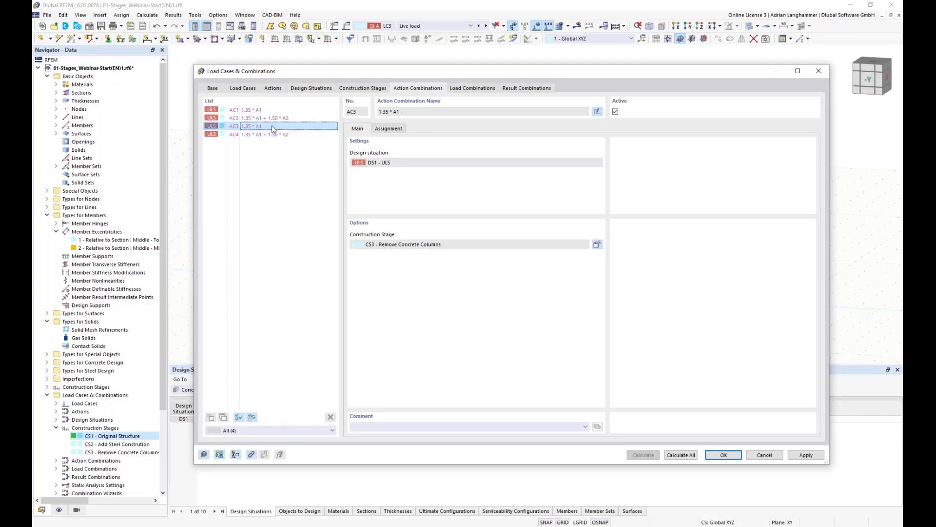
click(301, 134)
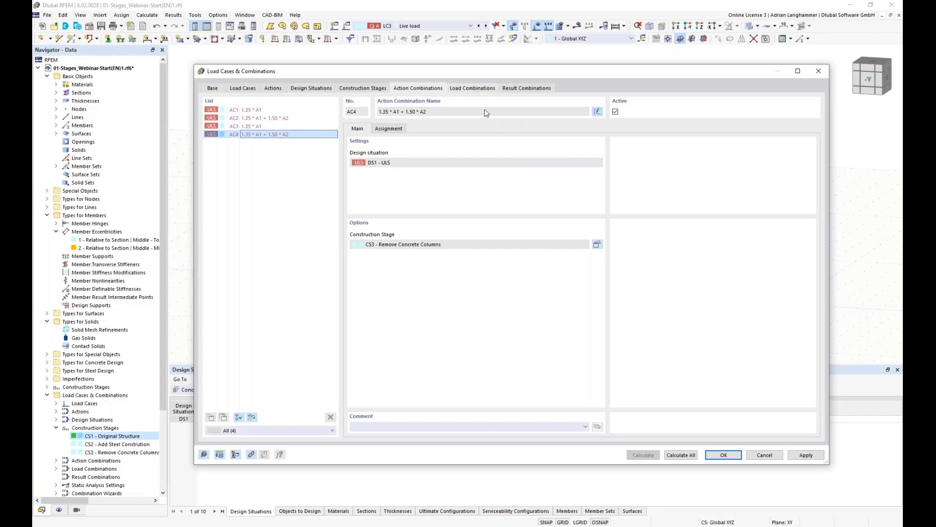
- Review load combinations CO1 to CO5 for their load cases, design situations and assigned construction stages
click(470, 89)
drag(384, 72, 388, 71)
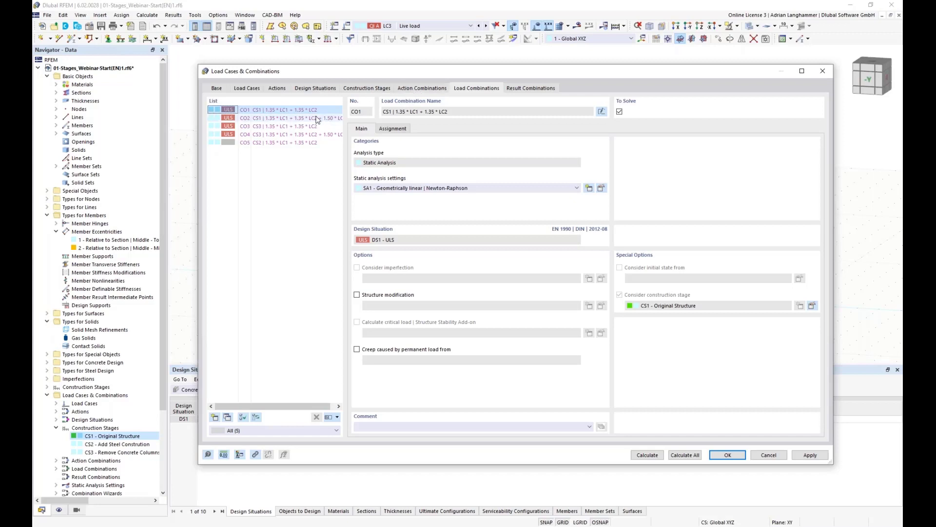
click(297, 119)
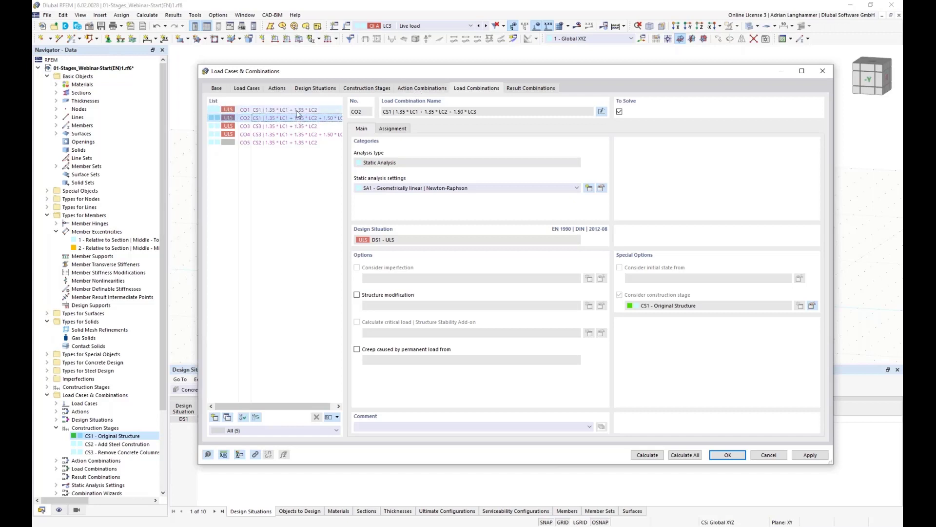
click(258, 127)
click(257, 135)
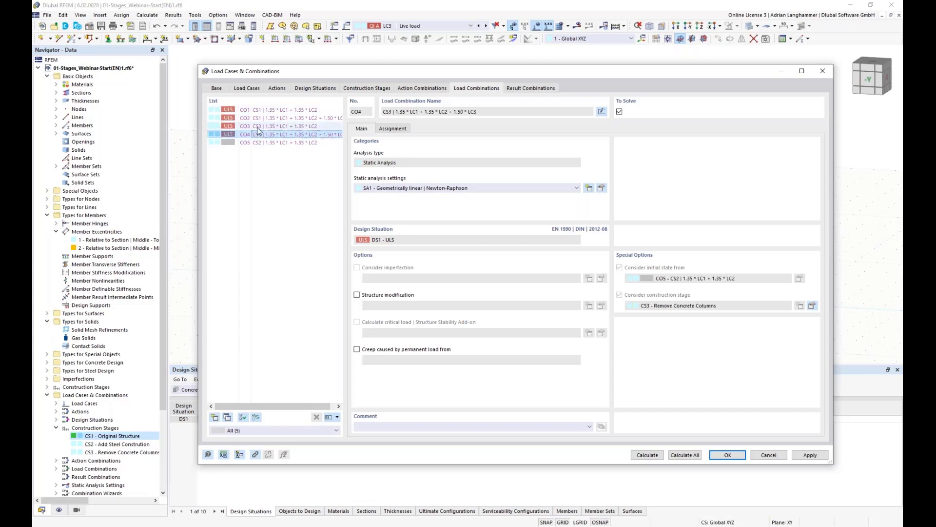
click(257, 128)
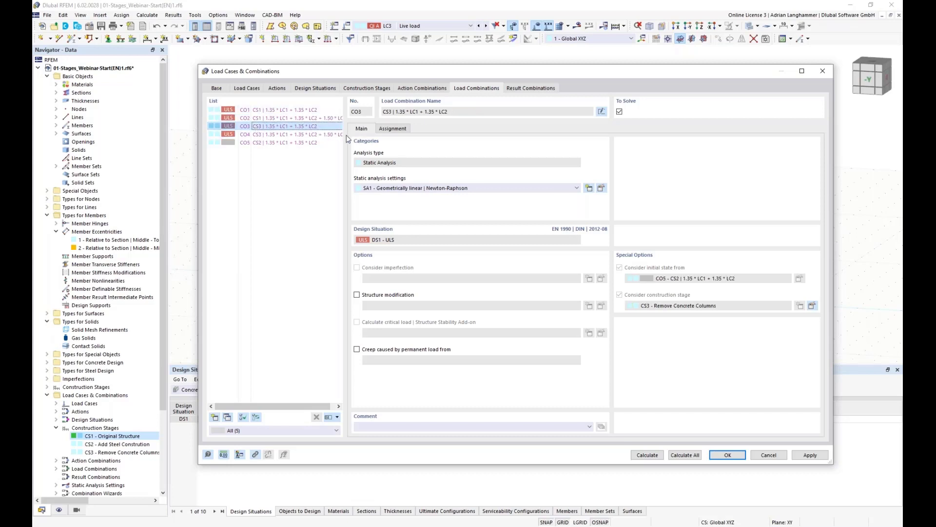
click(288, 143)
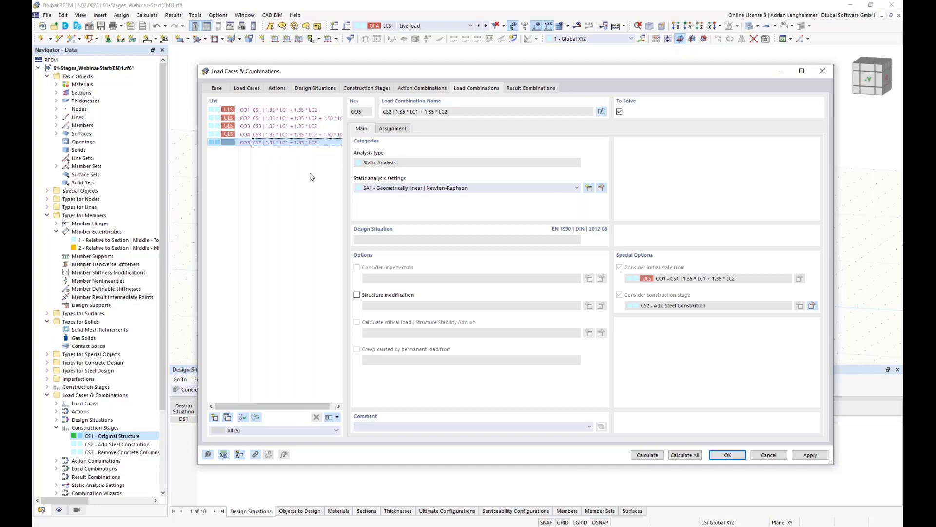
- Trace which initial state and construction stage are considered in load combinations CO1, CO2, CO3 and CO5
click(282, 110)
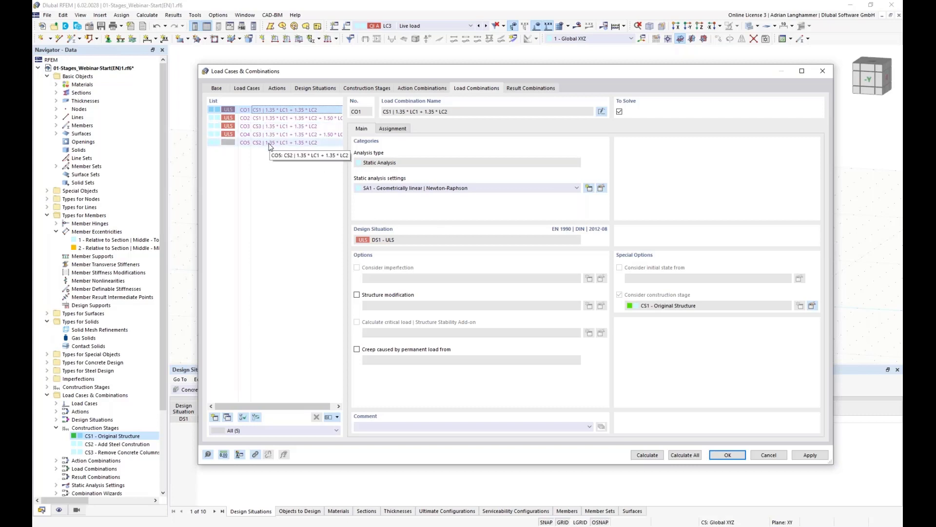
click(240, 126)
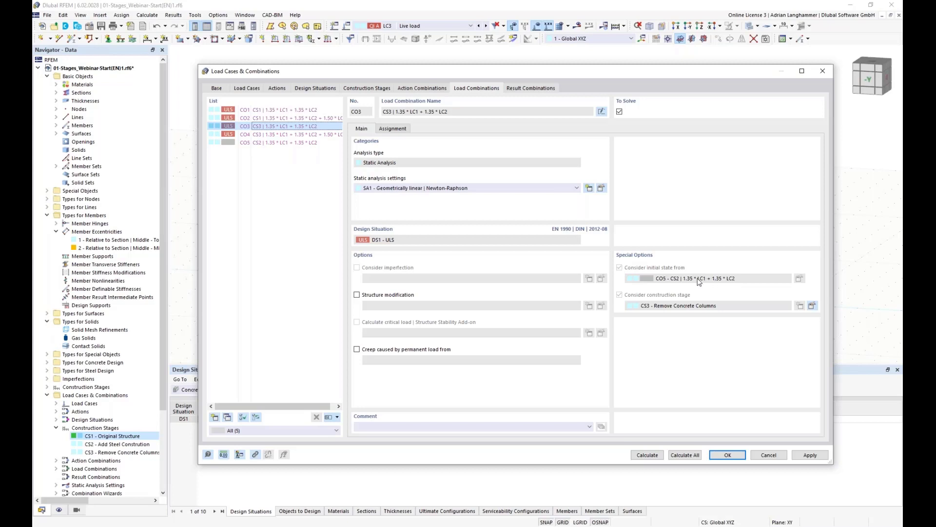
click(268, 110)
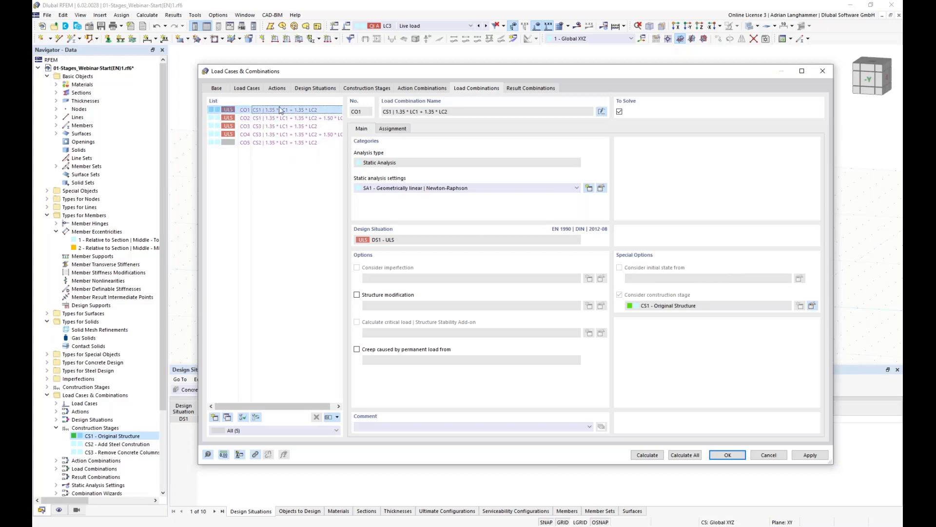
click(276, 117)
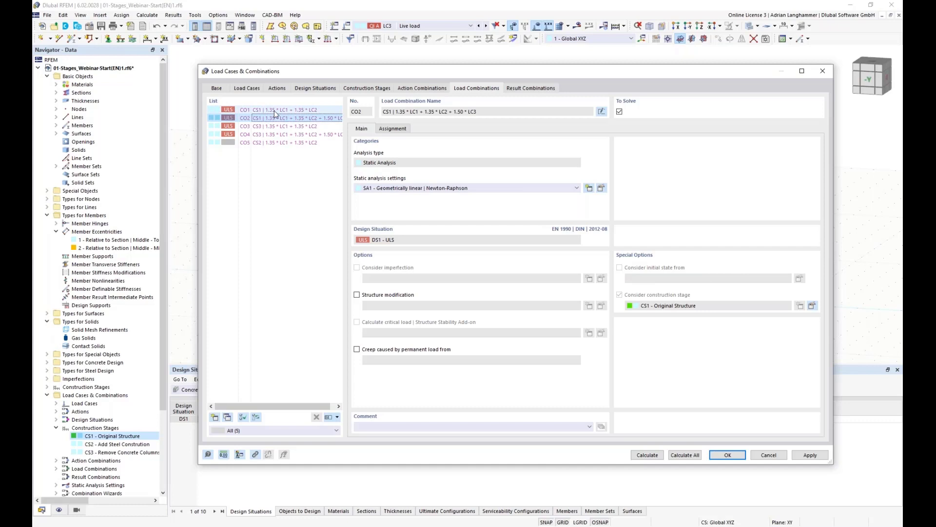
click(245, 112)
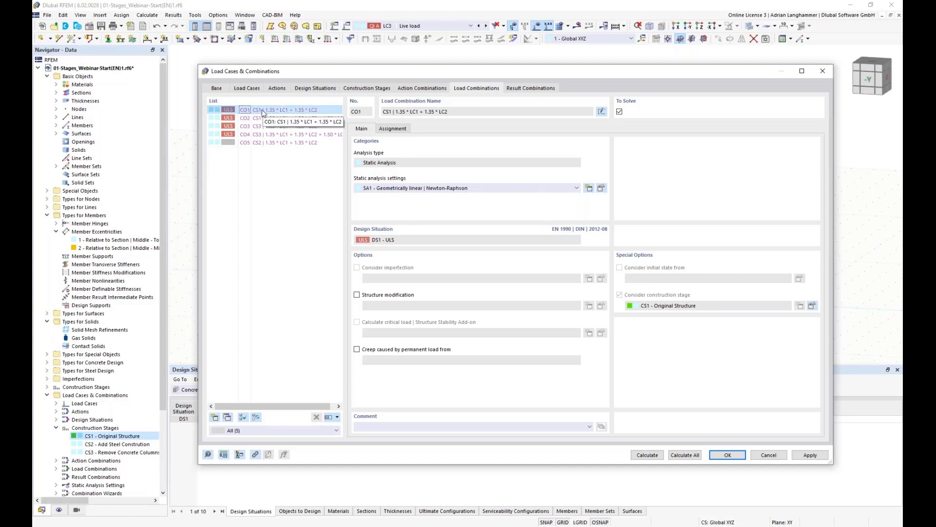
click(287, 143)
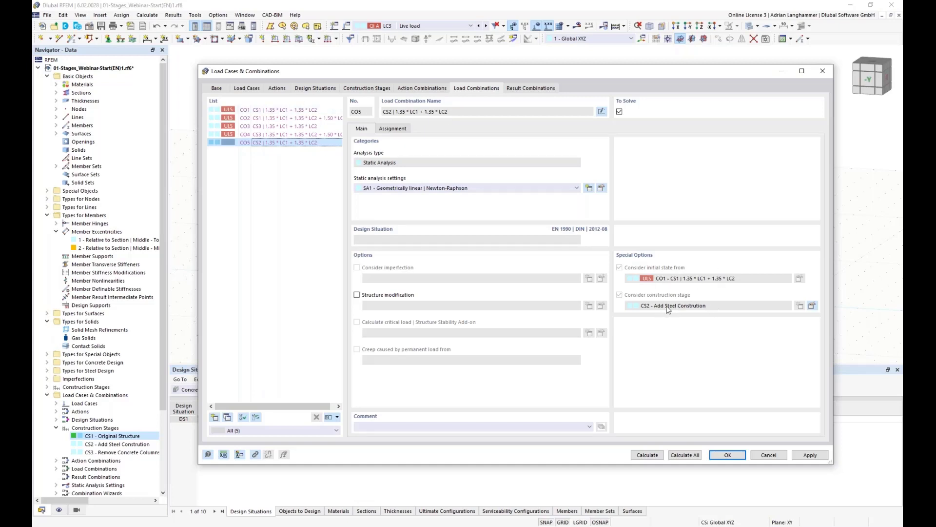
click(322, 128)
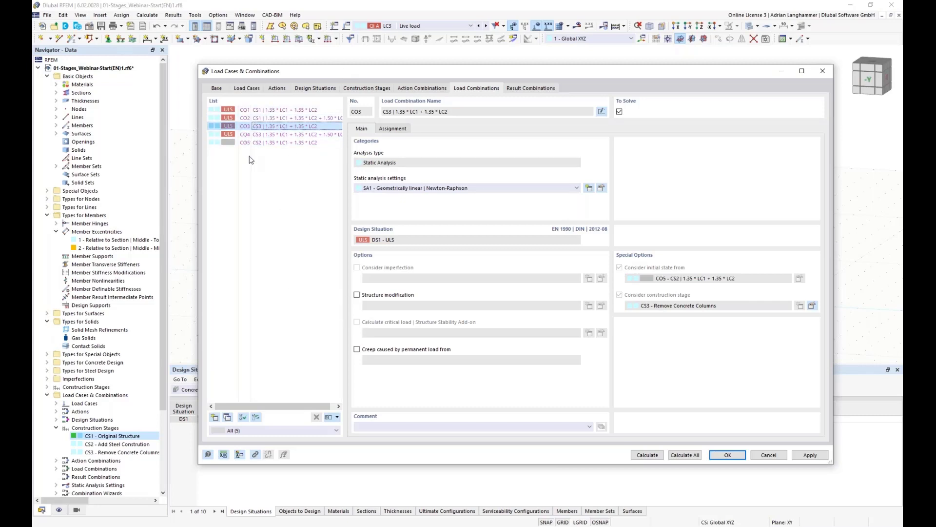
- Accept the load cases and combinations setup with load combination CO3 selected
click(246, 126)
drag(425, 68, 404, 51)
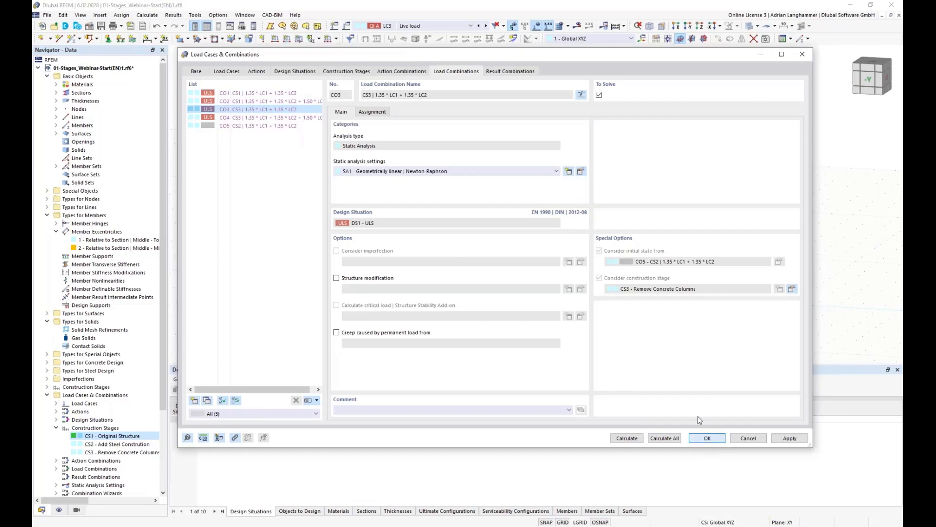
click(708, 437)
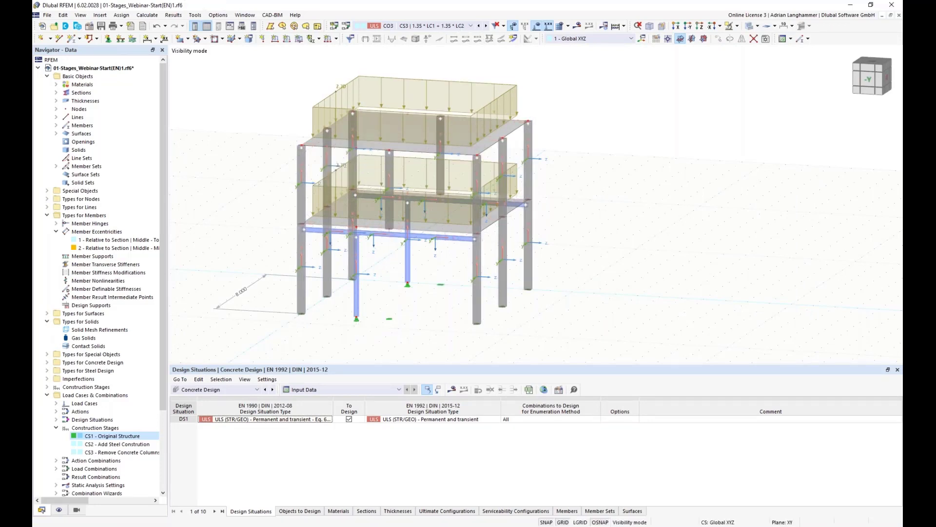
- Calculate load combination CO3 for stage CS3 and display its deformation results on the model
click(471, 26)
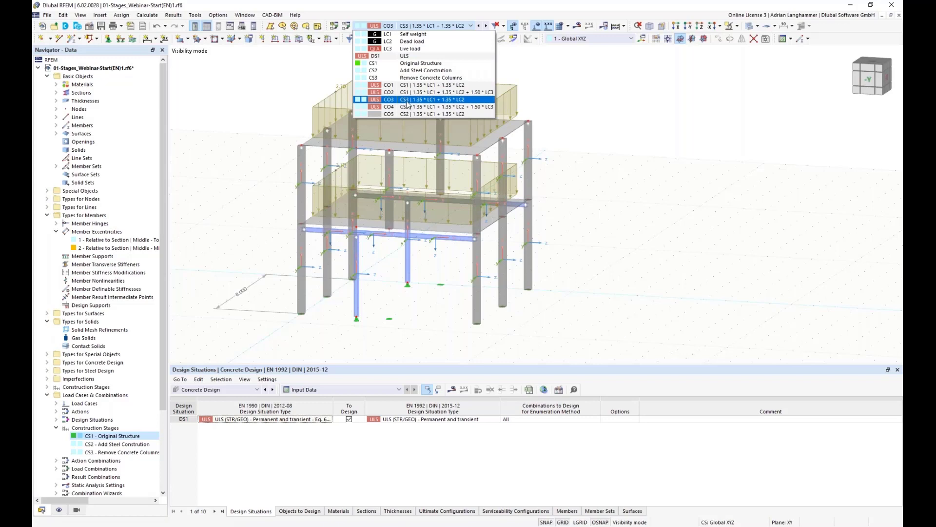
click(407, 100)
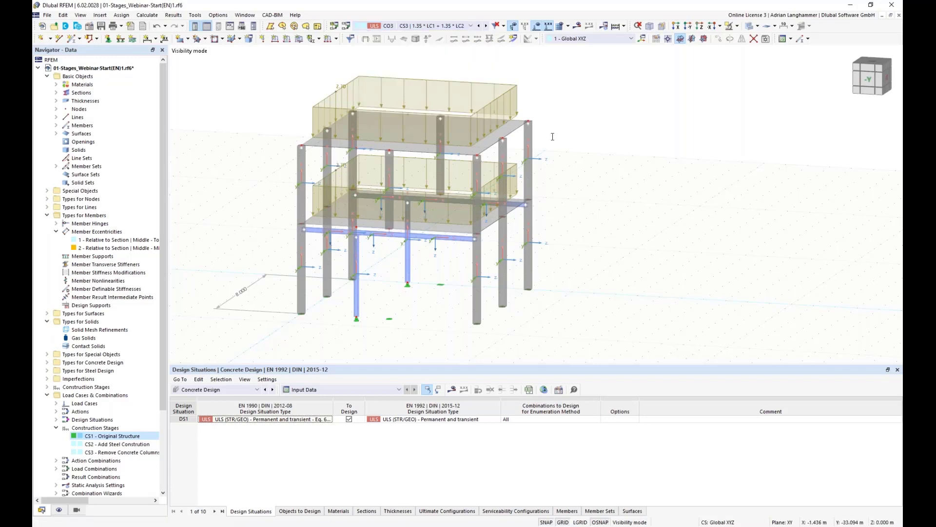
middle_drag(578, 147, 586, 141)
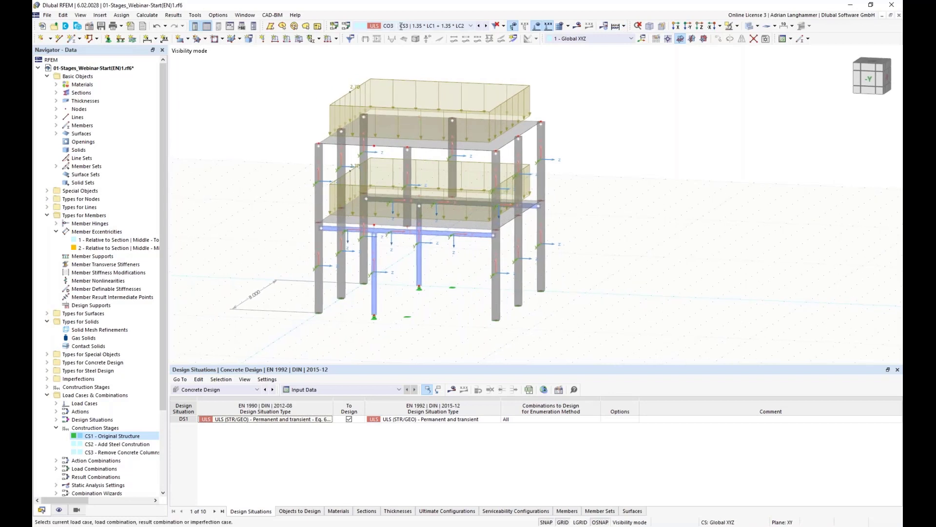
click(577, 25)
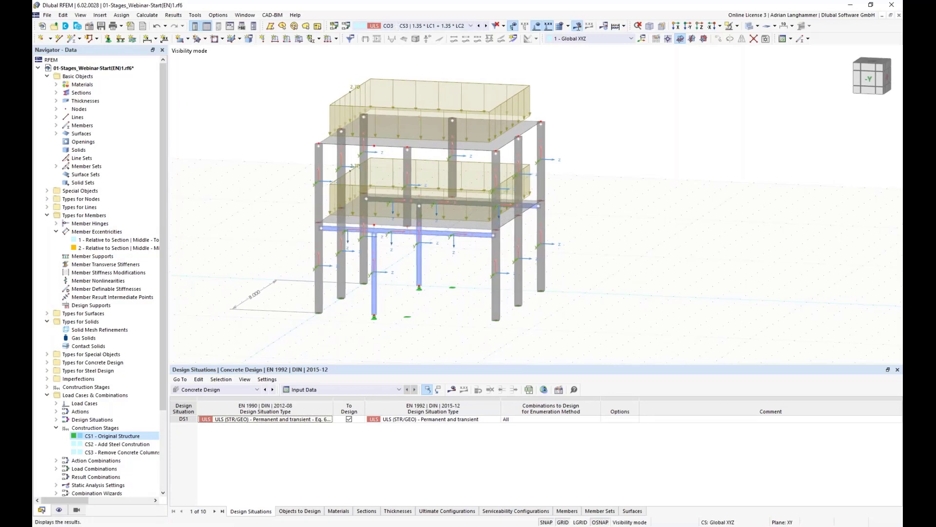
click(506, 303)
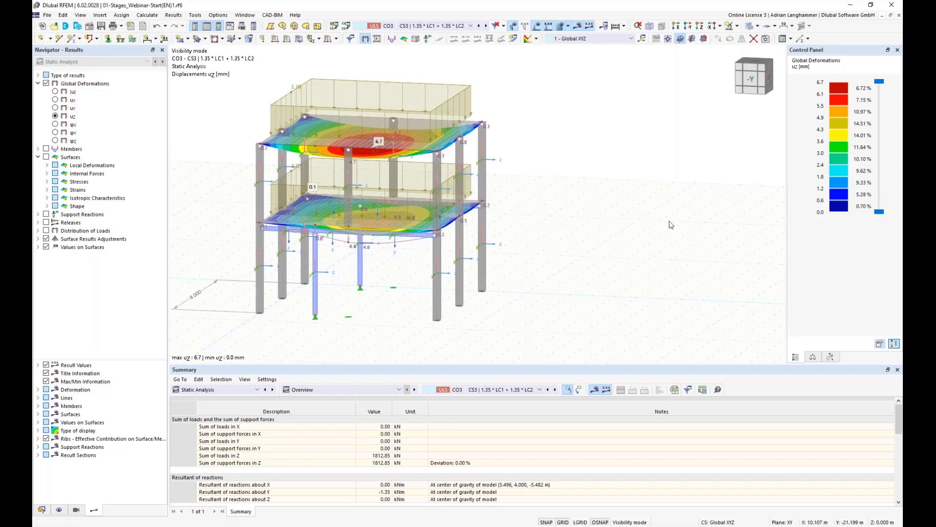
ctrl+middle_drag(560, 174, 573, 156)
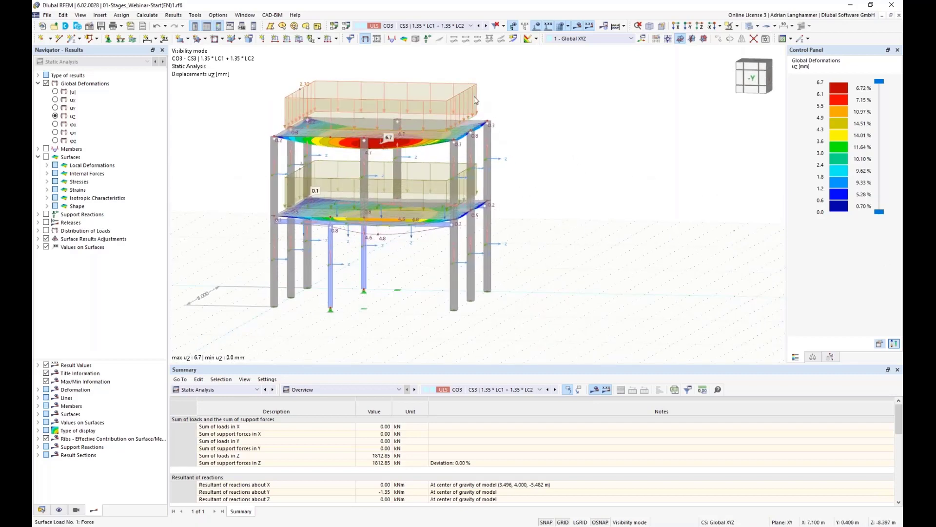
- Reopen the load combinations and compare CO5 with design combinations CO1 to CO4, including the CO3 and CO4 pair
click(346, 31)
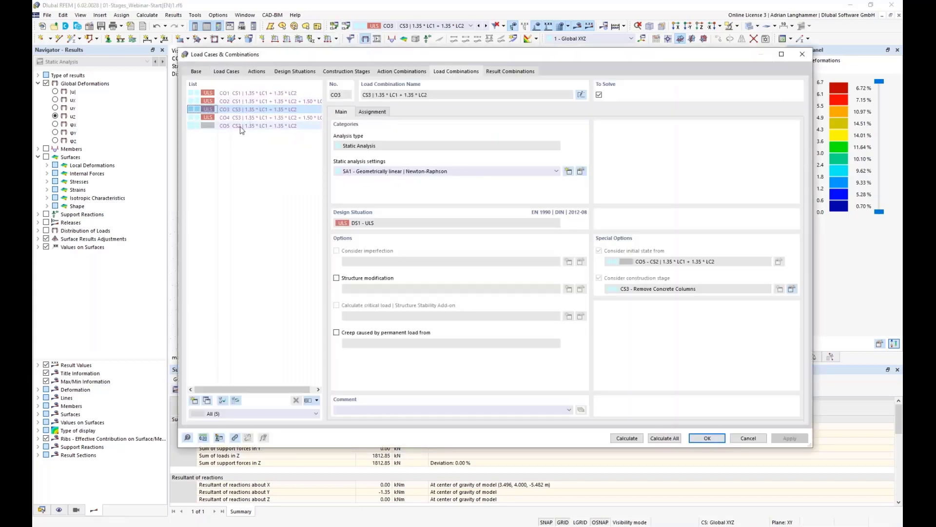
click(226, 127)
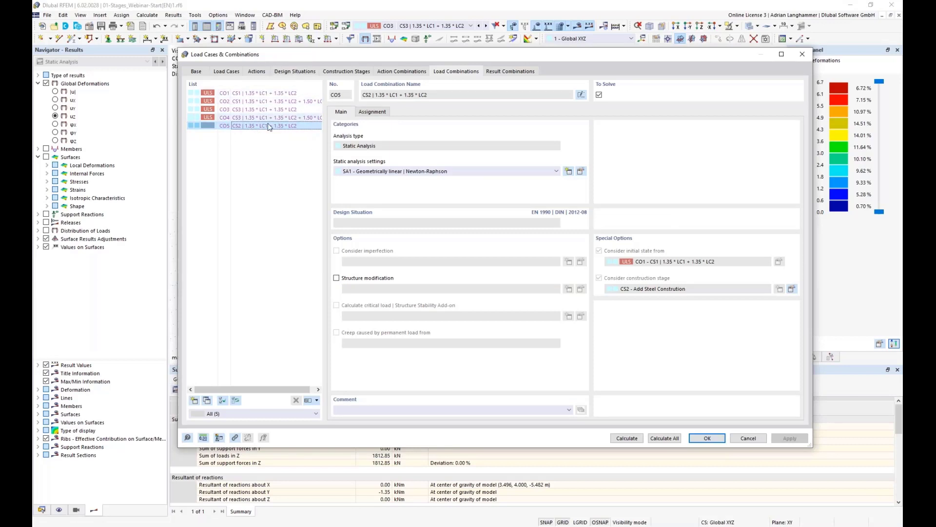
click(259, 93)
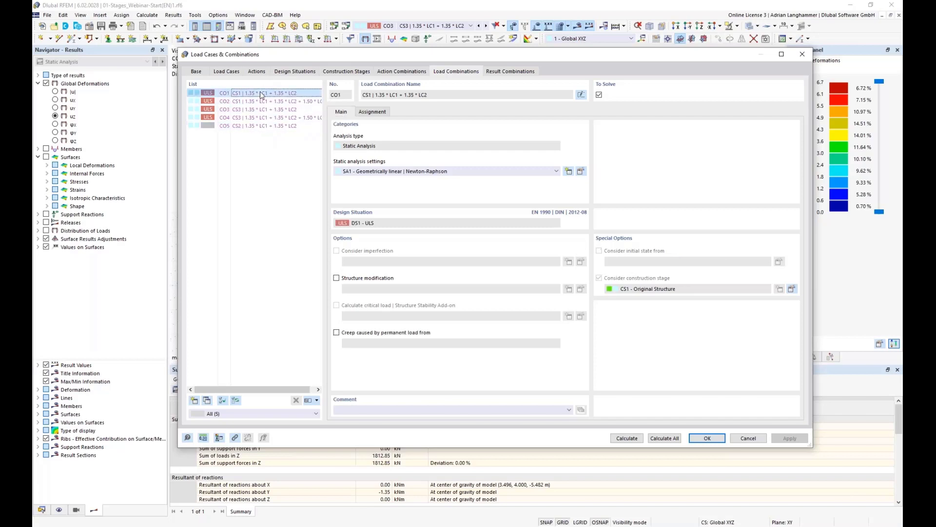
shift+click(258, 118)
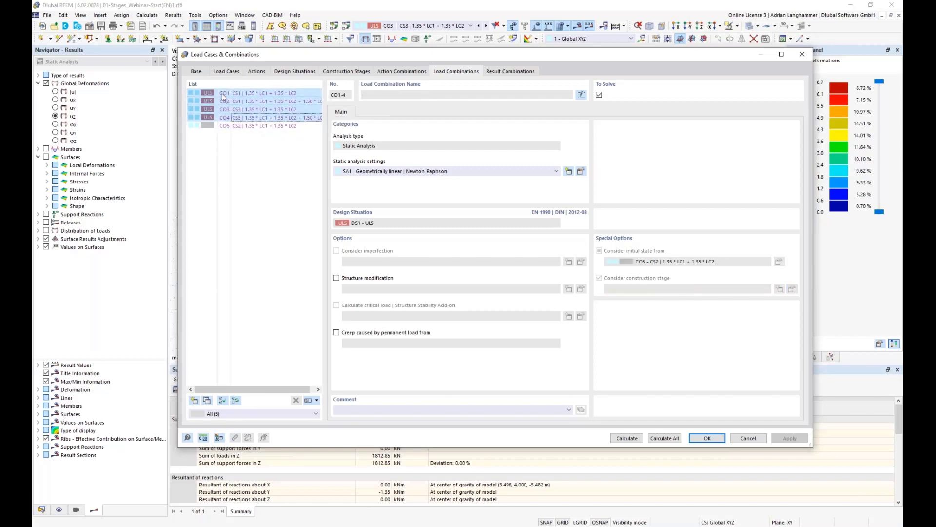
click(233, 153)
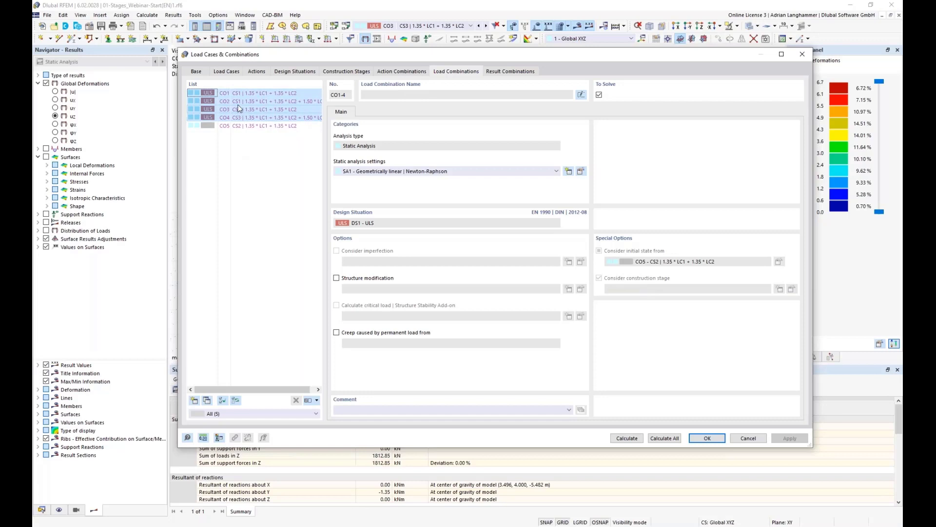
click(317, 94)
shift+click(273, 102)
click(300, 110)
shift+click(300, 118)
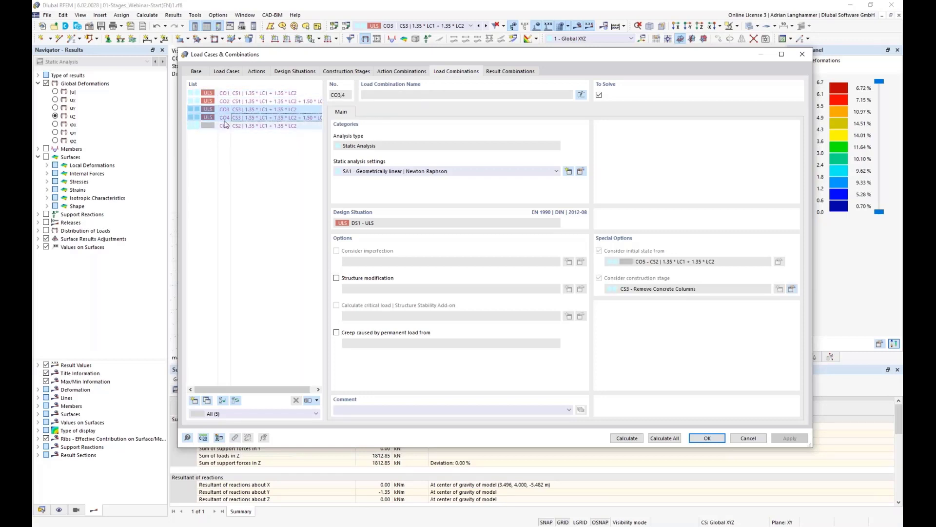
click(707, 438)
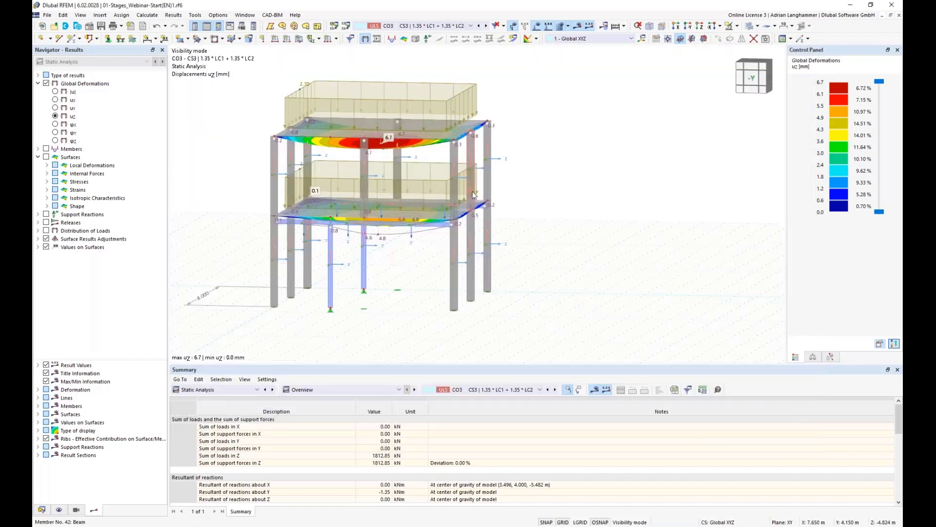
- Inspect the displayed CO3 deformations on the structure and return to the model data tree
ctrl+middle_drag(229, 197, 268, 196)
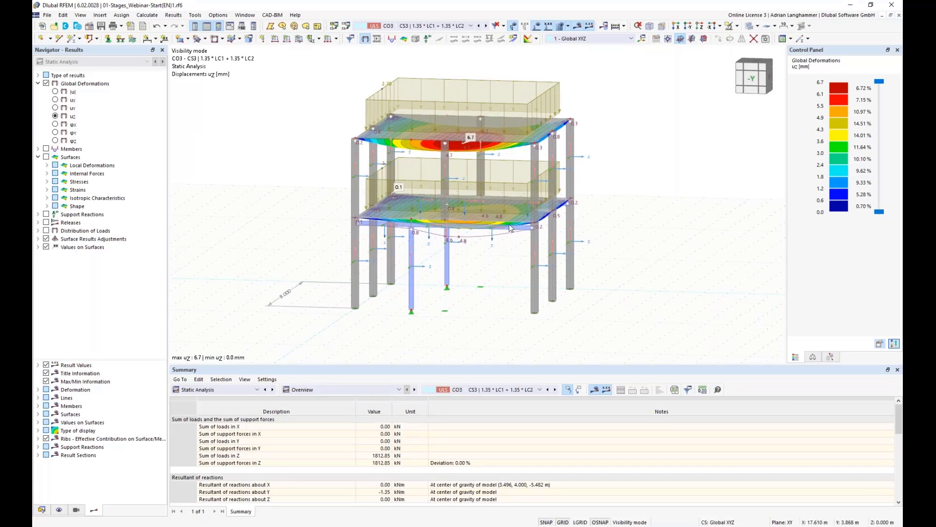
scroll(408, 199, up, 2)
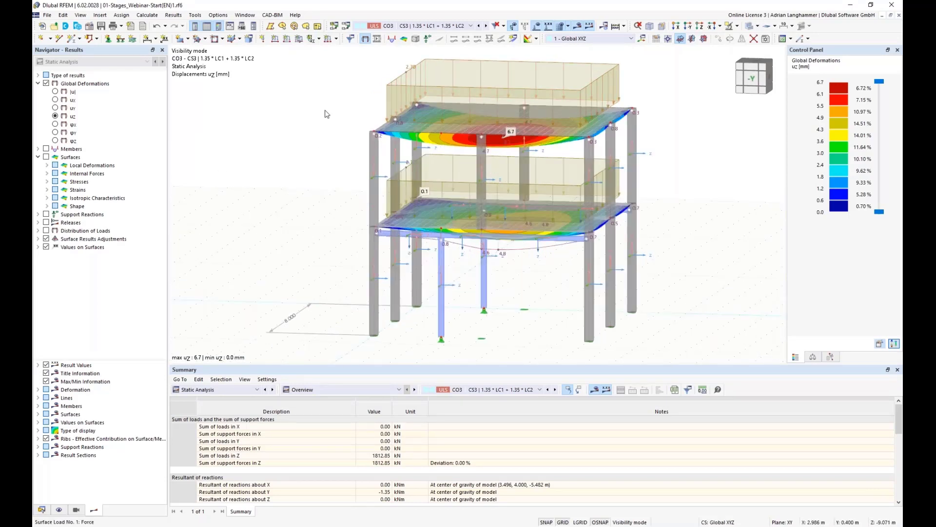
scroll(247, 135, down, 1)
click(43, 509)
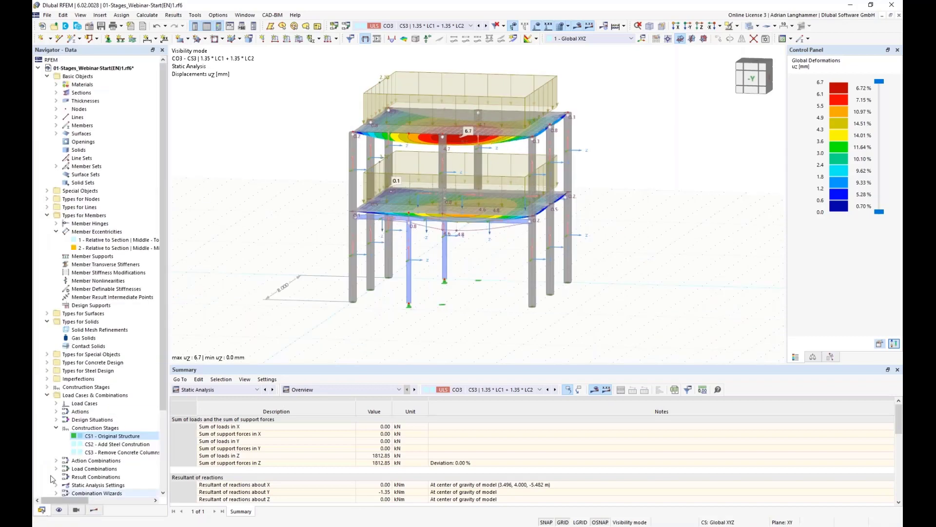
- Open the Default ultimate configuration of the steel design for editing and clear its assigned members and member sets
scroll(55, 439, down, 4)
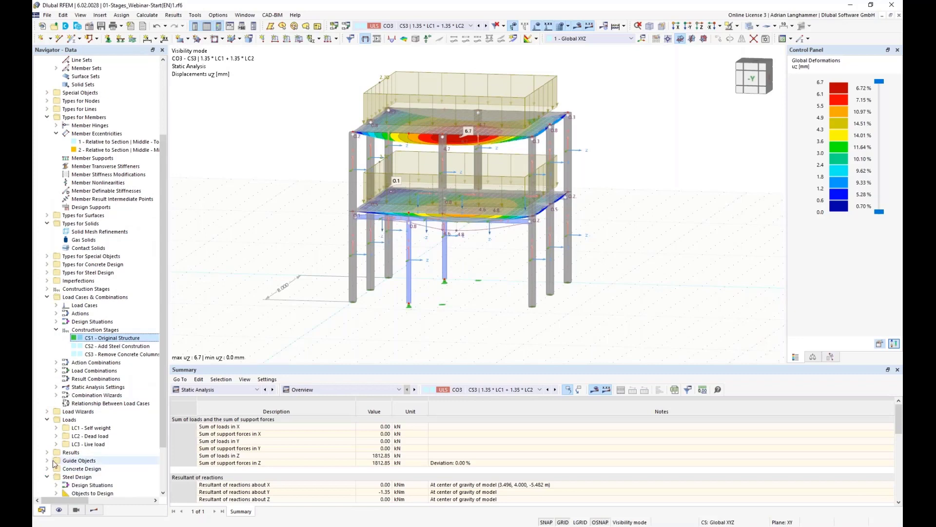
click(48, 477)
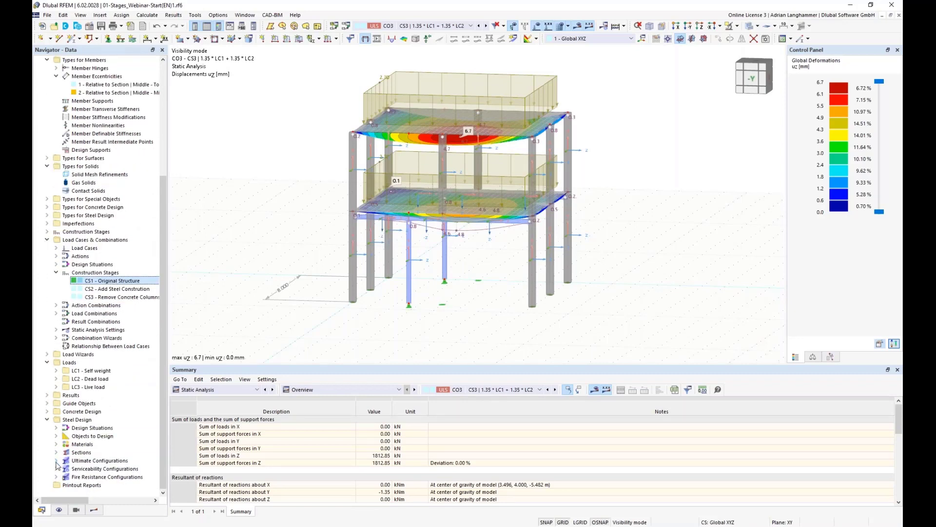
click(56, 461)
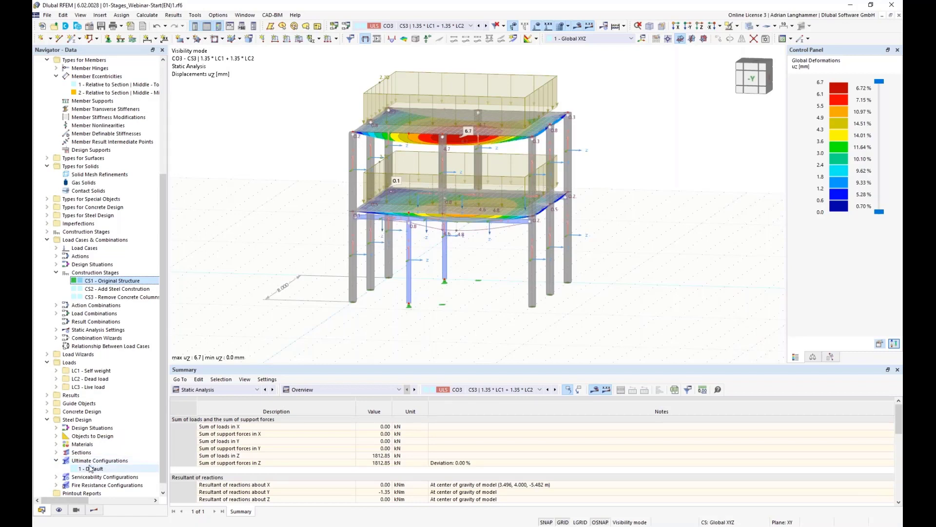
right_click(95, 461)
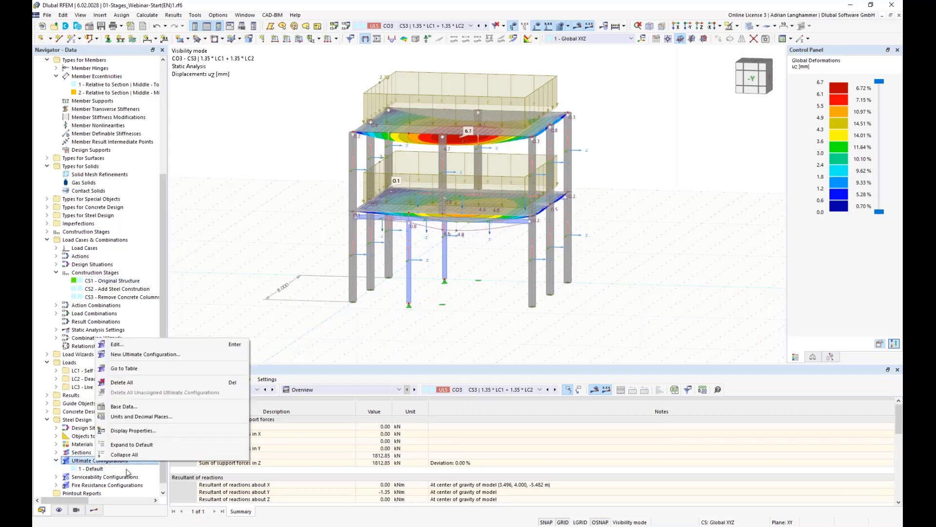
click(136, 344)
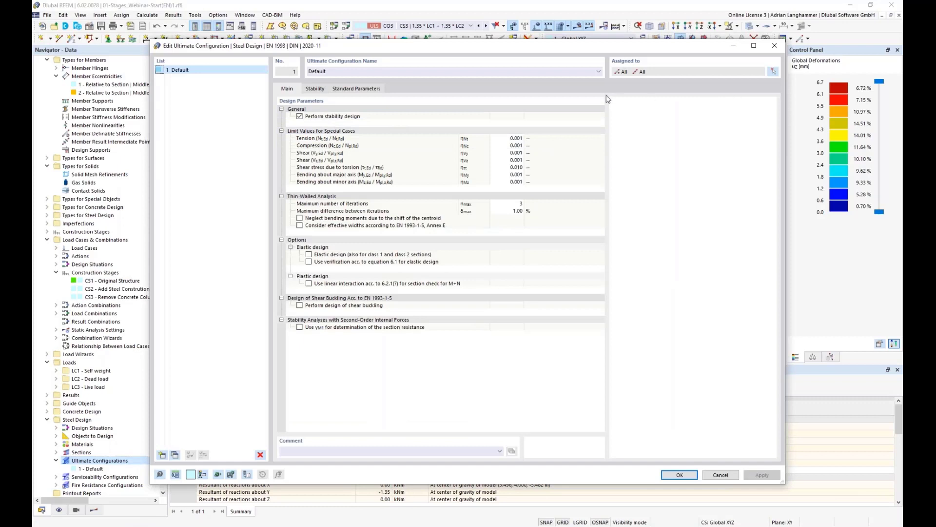
drag(311, 45, 313, 37)
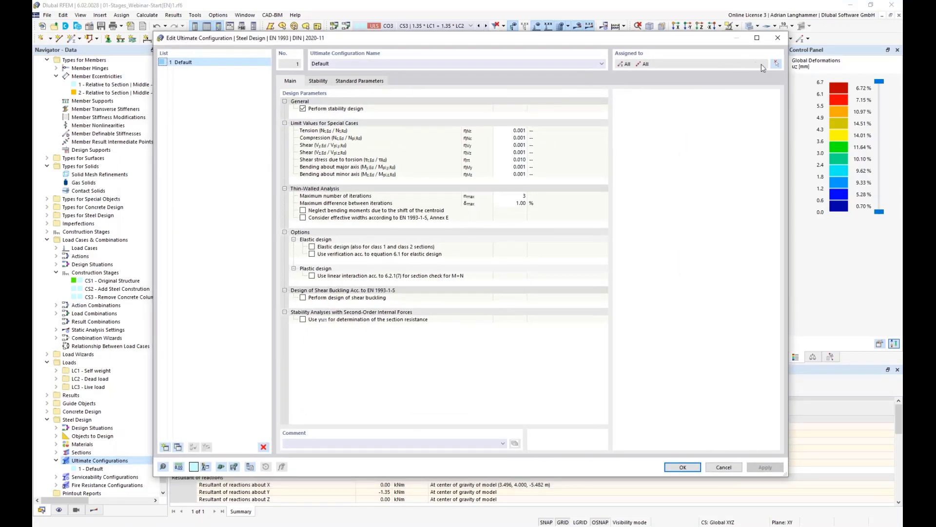
click(775, 64)
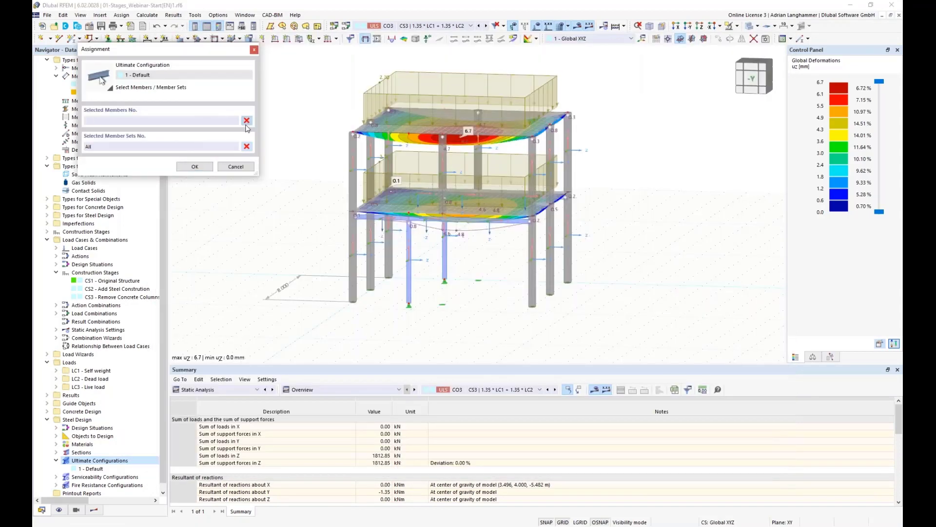
click(247, 148)
- Assign the Default ultimate configuration to the horizontal steel beams, members 71-76, and turn off its stability design
click(577, 27)
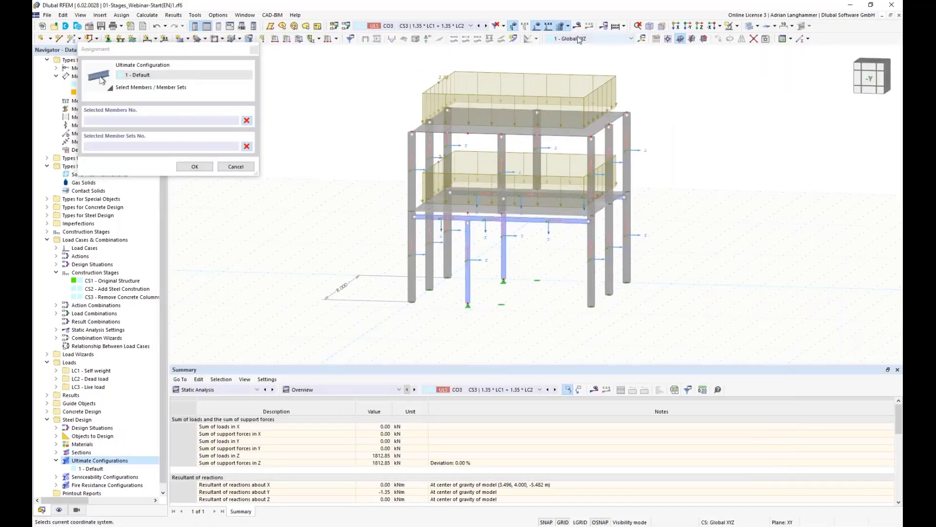
click(487, 194)
click(511, 194)
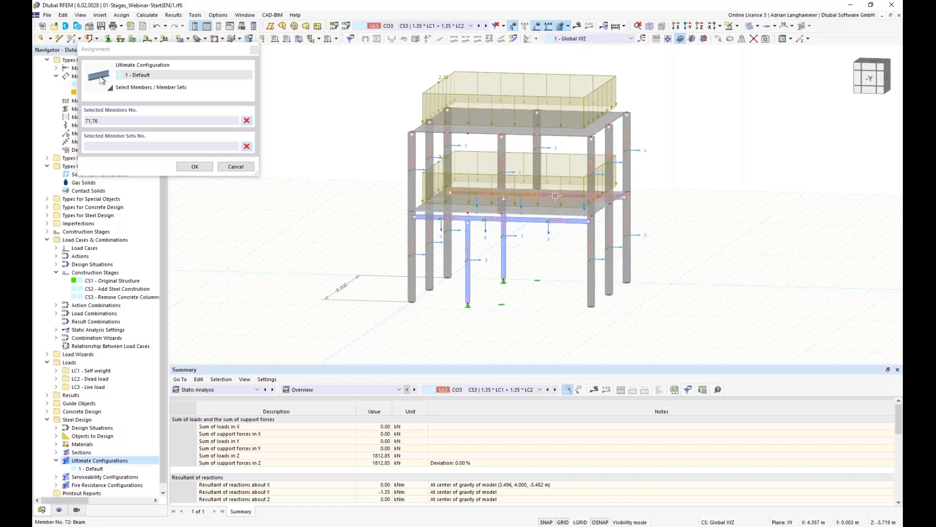
click(556, 196)
ctrl+middle_drag(555, 195, 534, 195)
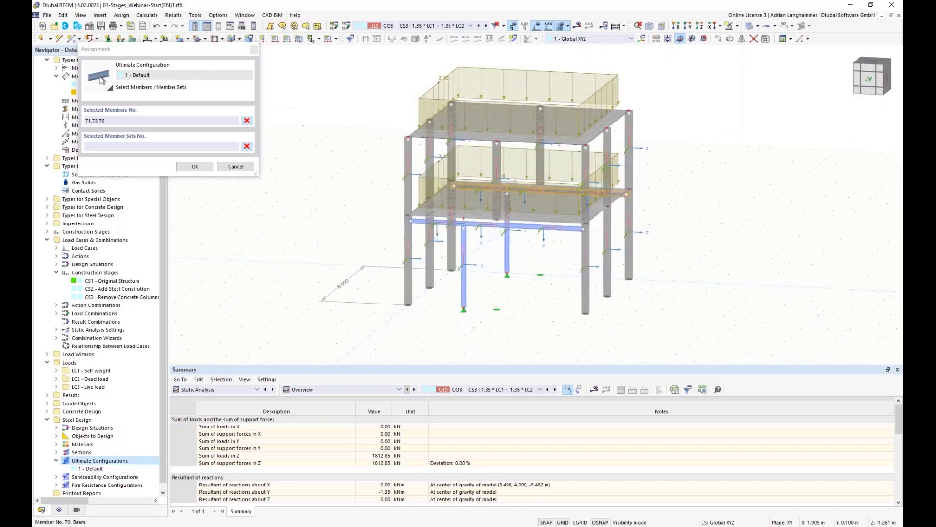
scroll(500, 243, up, 1)
click(523, 223)
click(483, 221)
click(409, 213)
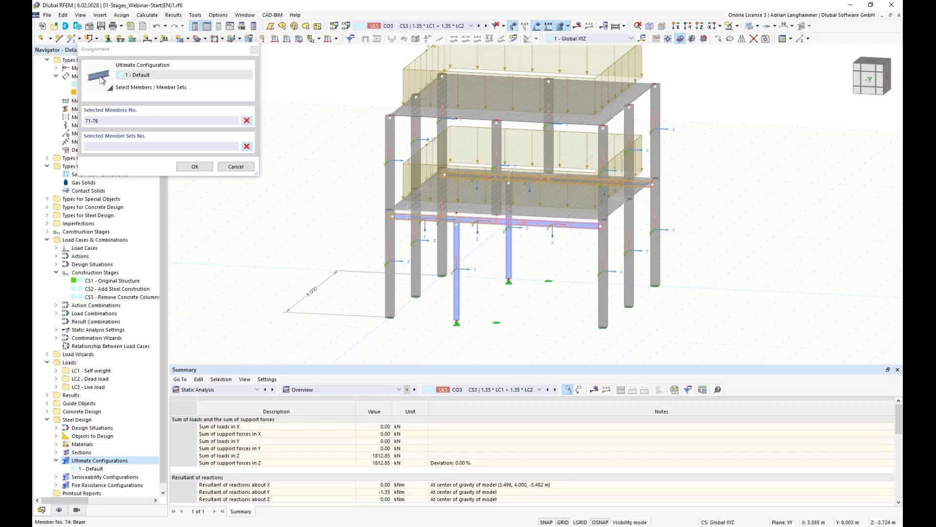
click(195, 166)
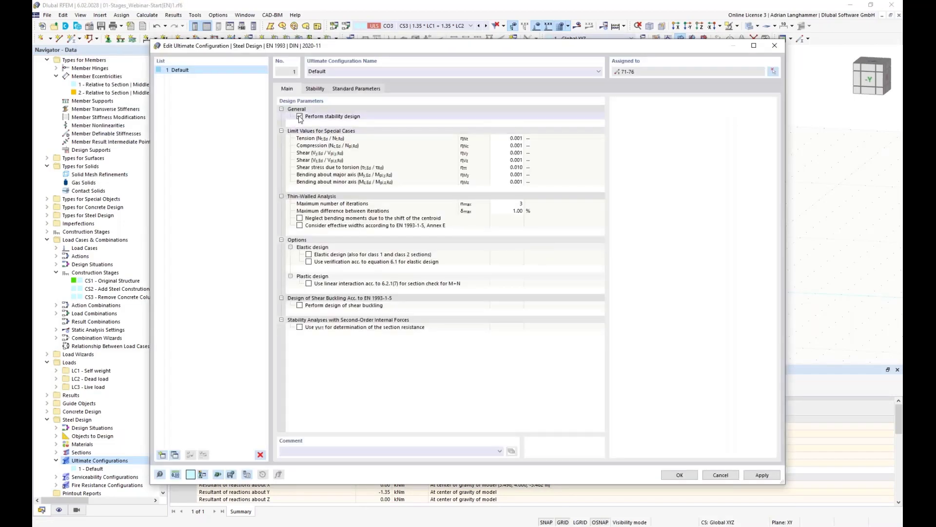
click(300, 117)
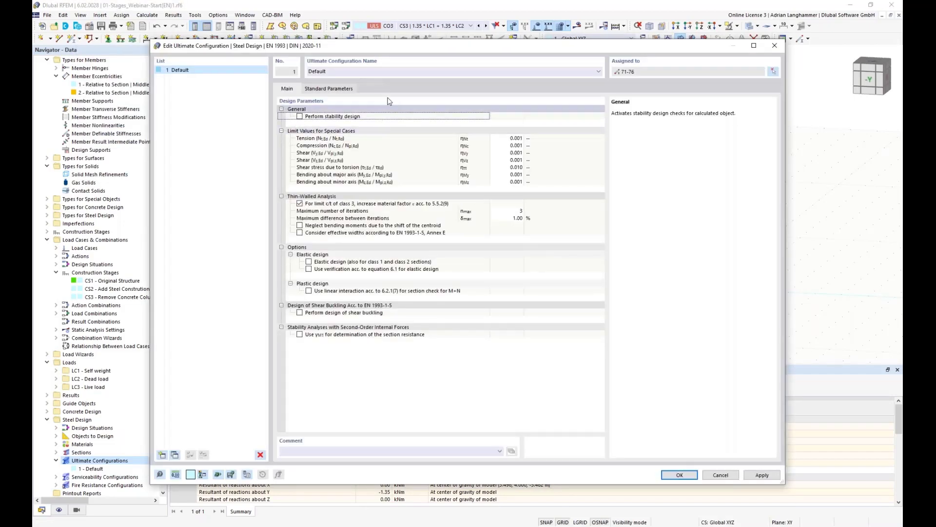
- Create a second ultimate configuration with stability design active and assign it to the steel columns, members 69 and 70
click(163, 454)
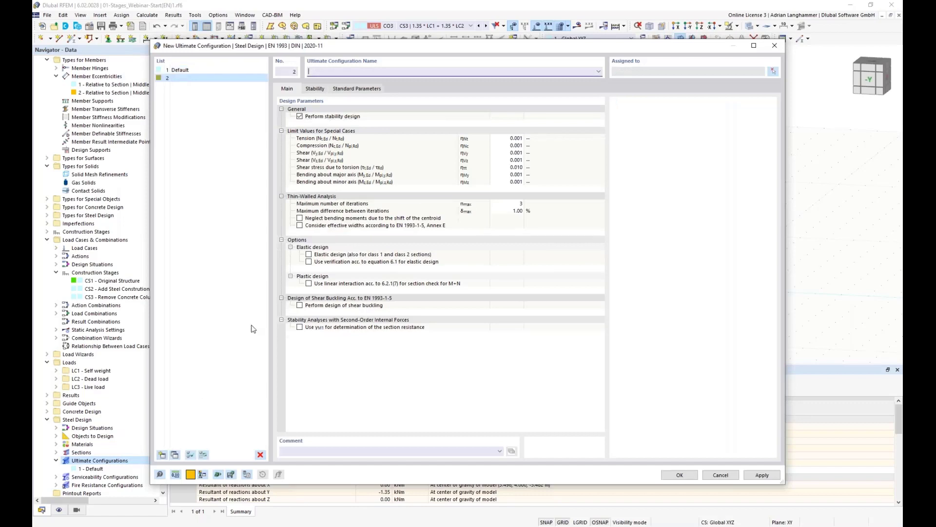
click(775, 74)
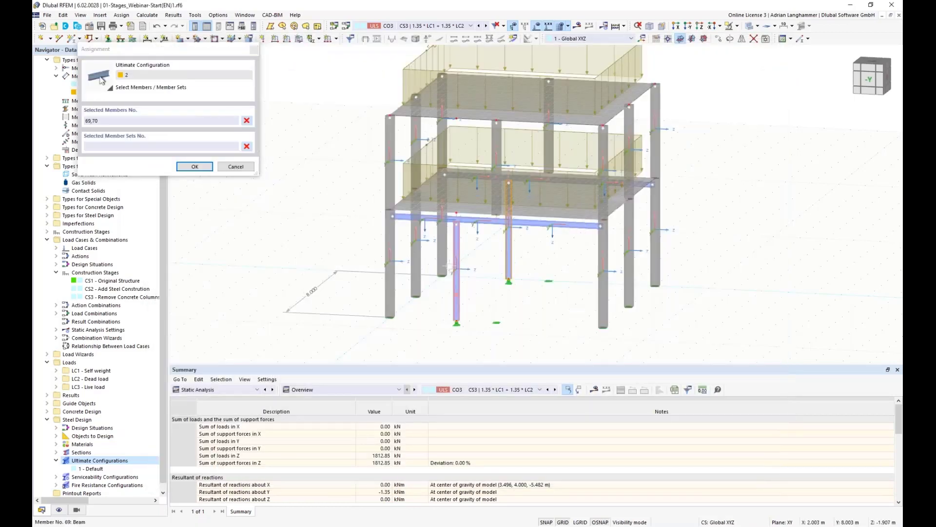
click(195, 168)
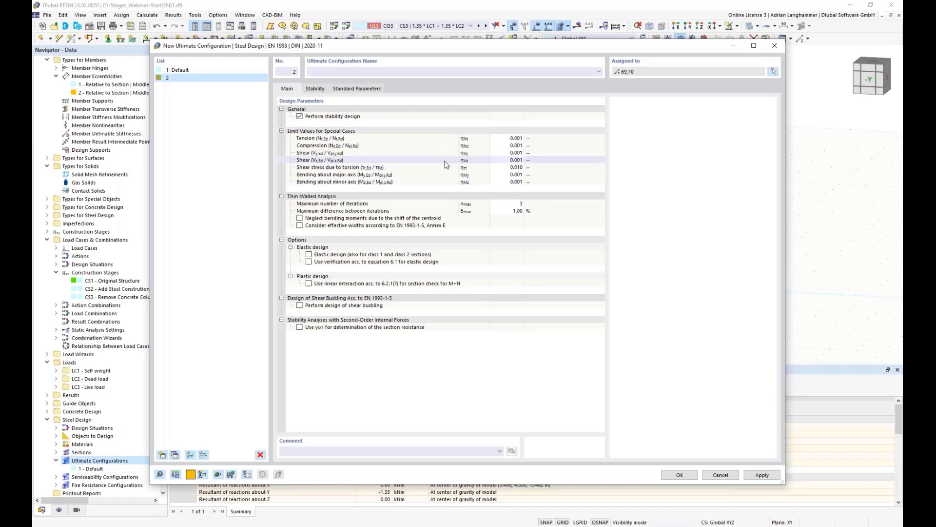
- Name the first ultimate configuration Girders and the second one Columns, and accept both configurations
click(215, 70)
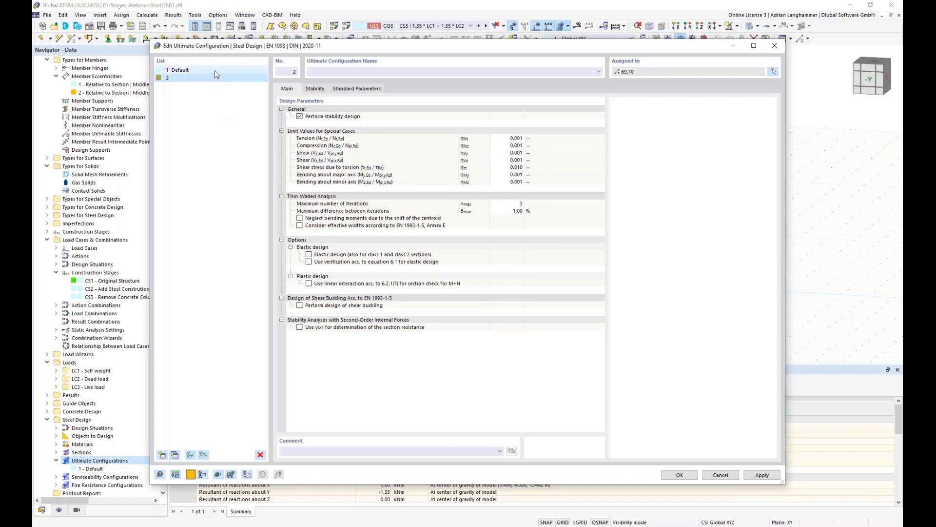
text(Girders)
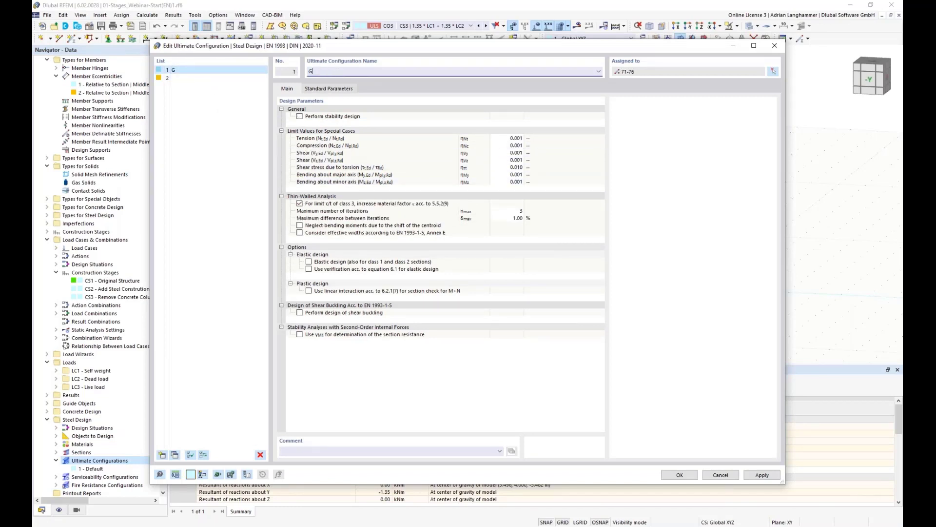
click(247, 79)
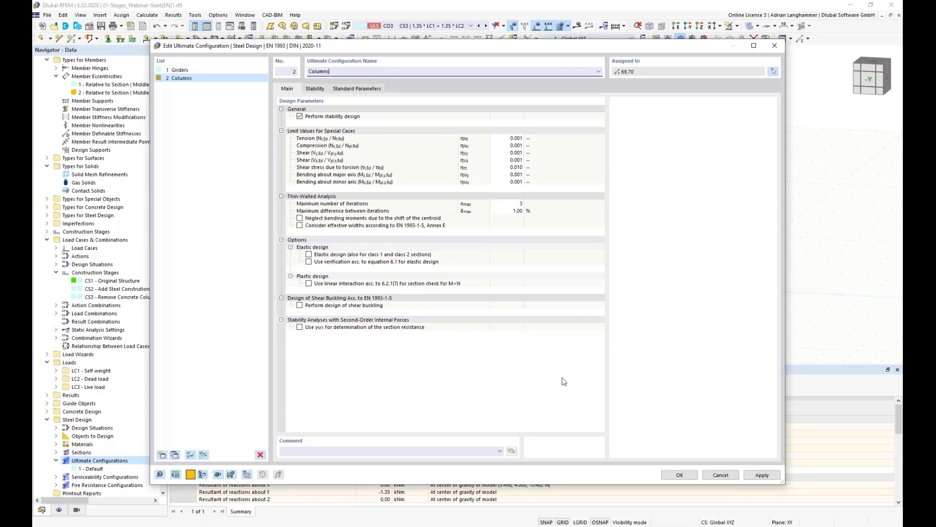
click(678, 475)
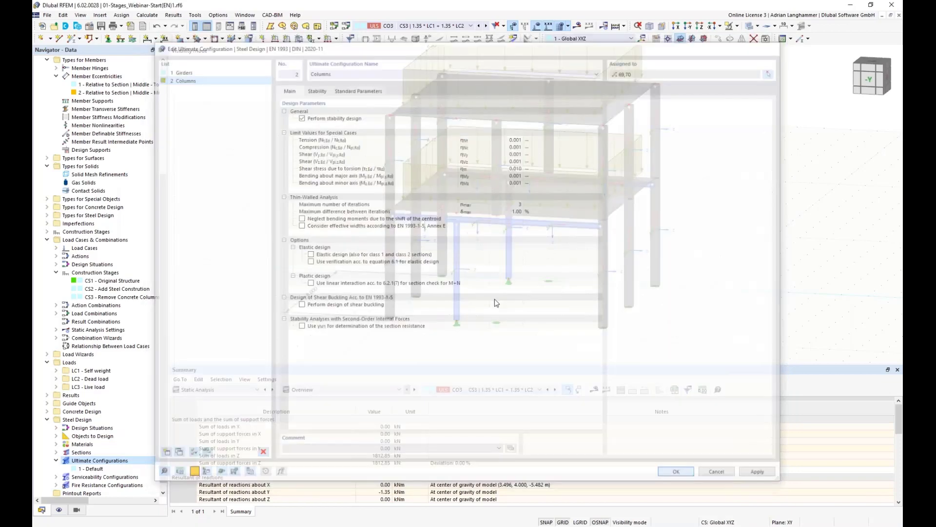
- Create standard effective lengths for steel columns 69 and 70, keeping the default nodal supports and effective length factors of 1.00
middle_drag(427, 316, 349, 305)
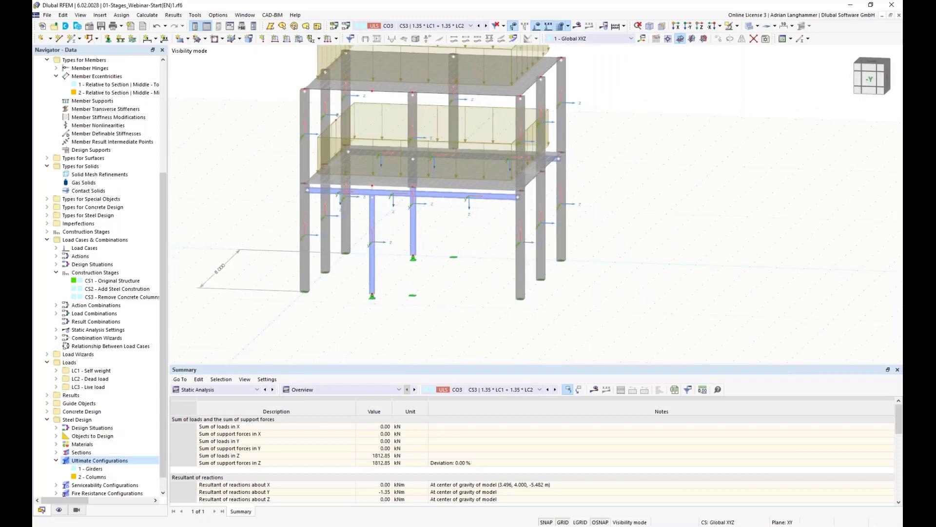
click(369, 264)
right_click(370, 264)
mouse_move(484, 294)
click(581, 298)
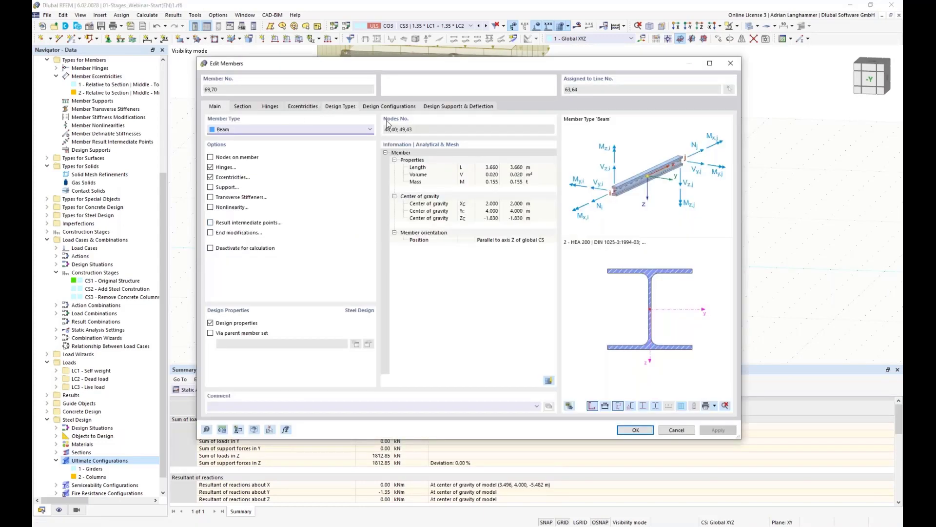
click(370, 111)
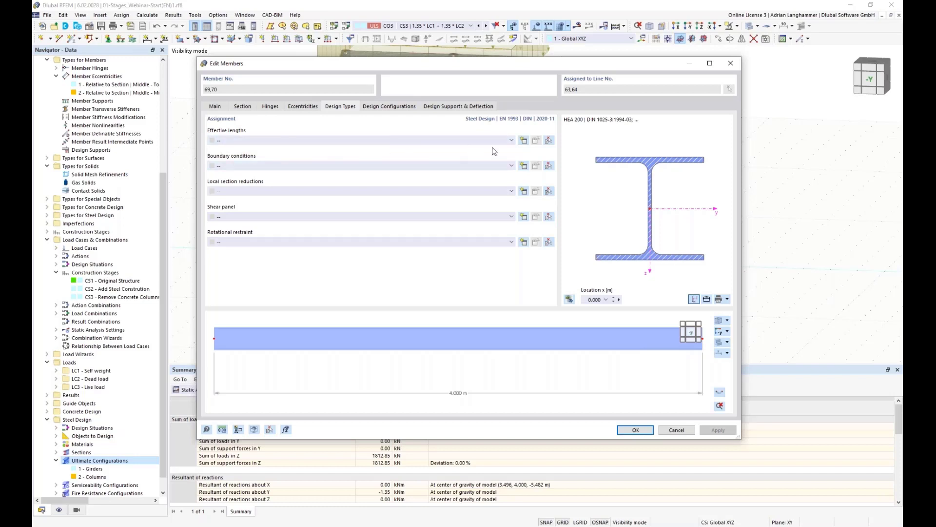
click(524, 141)
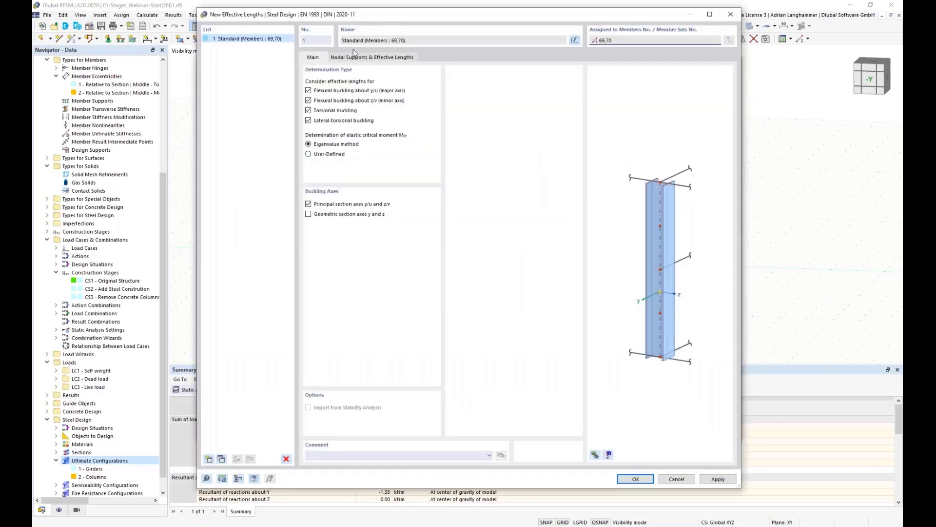
click(351, 58)
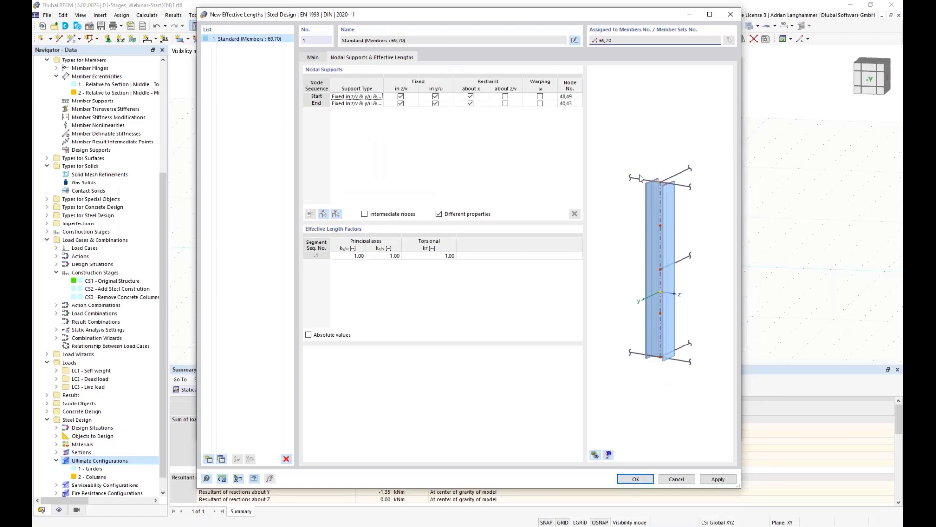
click(636, 480)
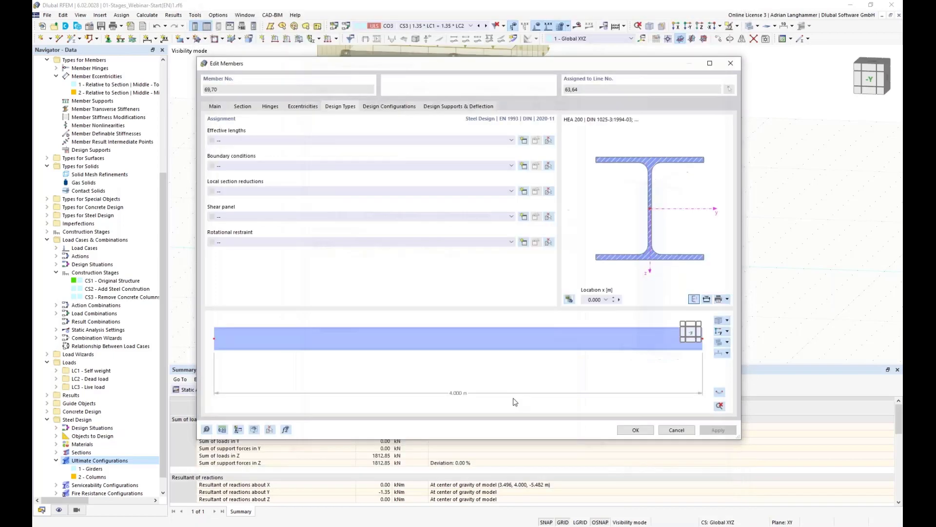
click(637, 430)
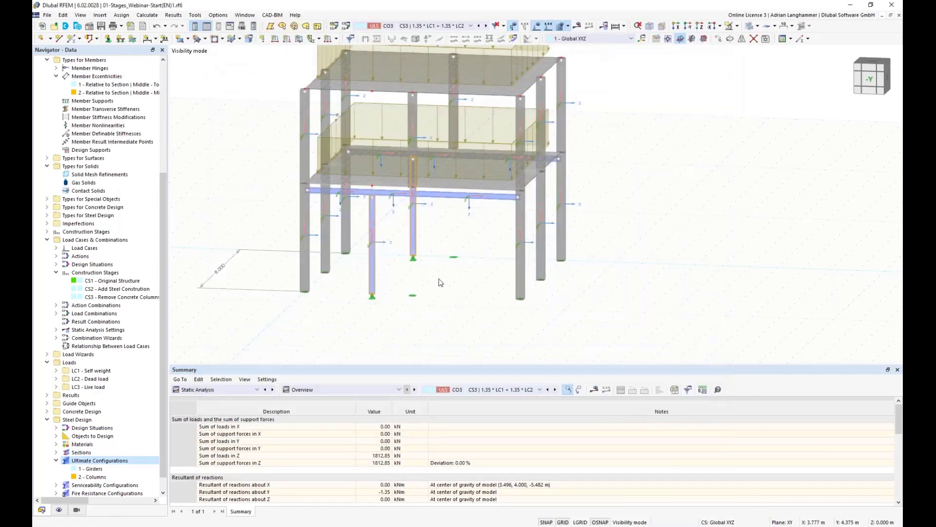
- Show the steel design input data with its design situations and enlarge the table area
ctrl+middle_drag(441, 284, 451, 259)
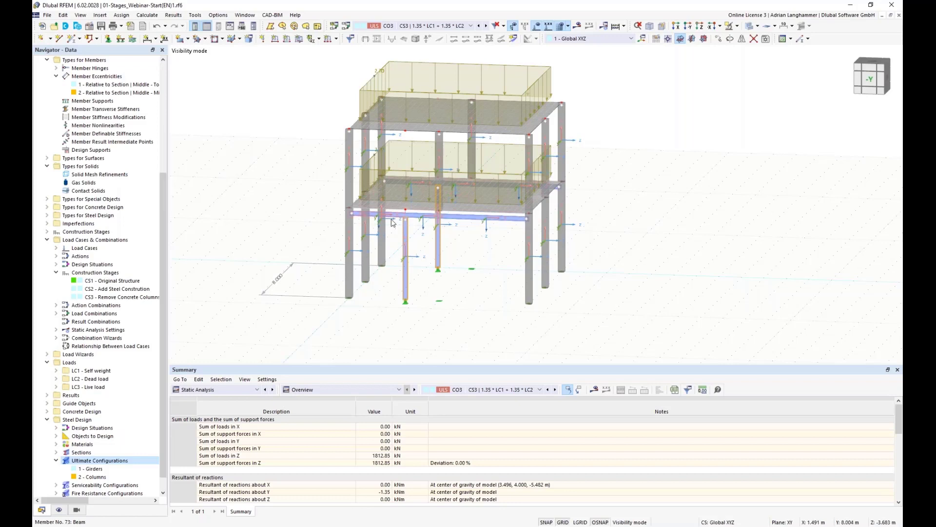
click(255, 390)
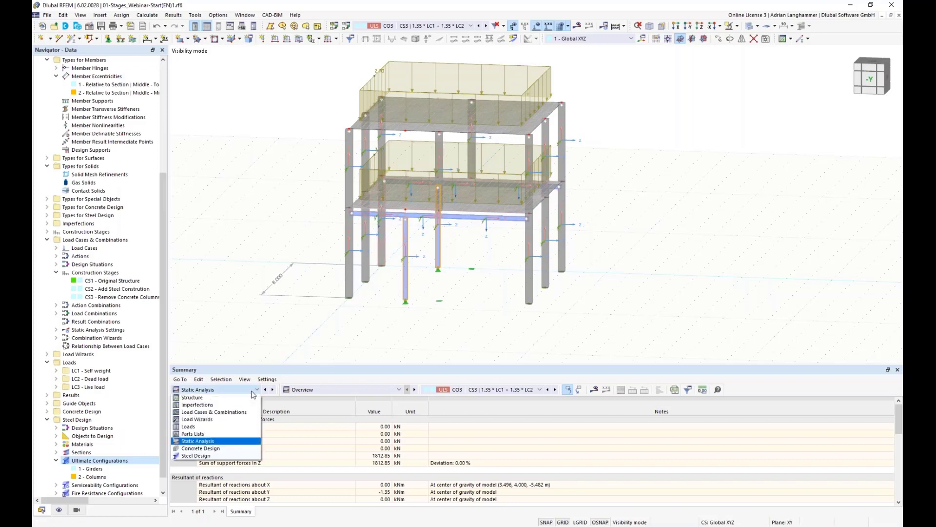
click(232, 456)
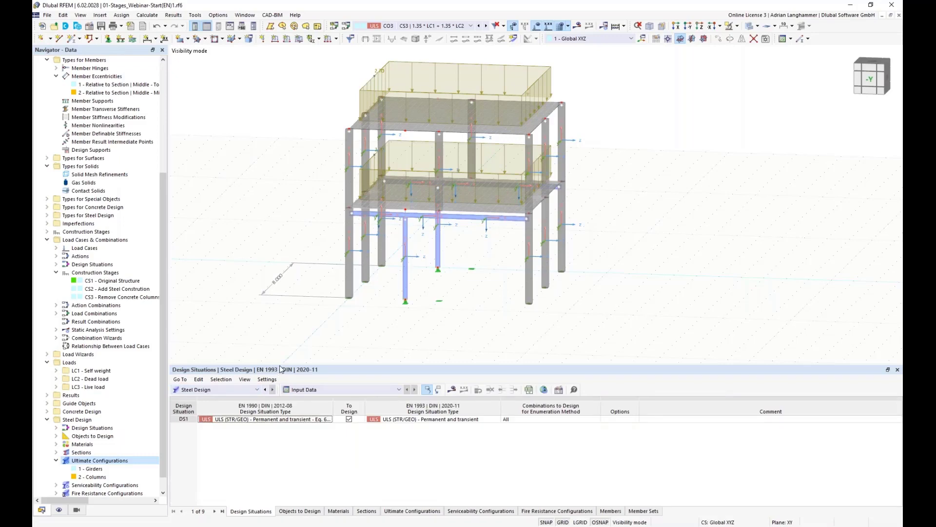
drag(282, 366, 283, 339)
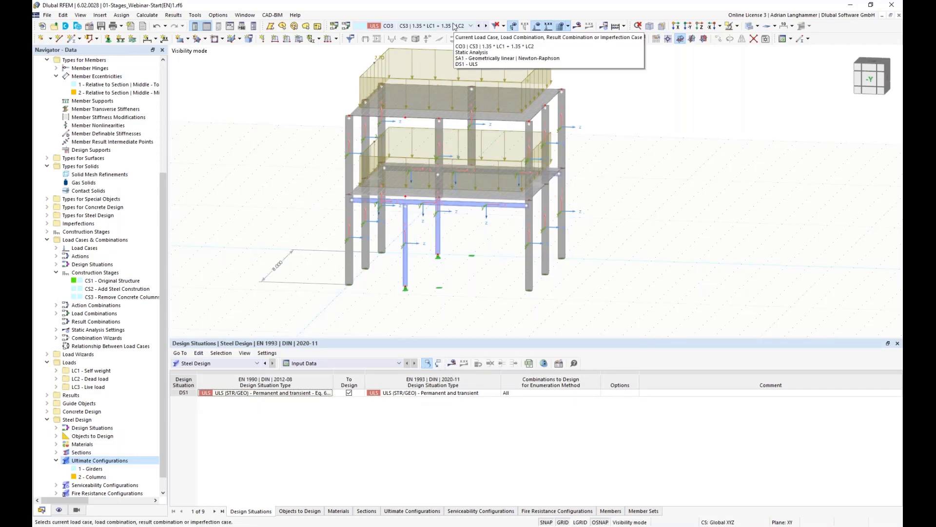
- Review the available load combinations and the objects to design for steel, declining the steel design calculation
click(454, 26)
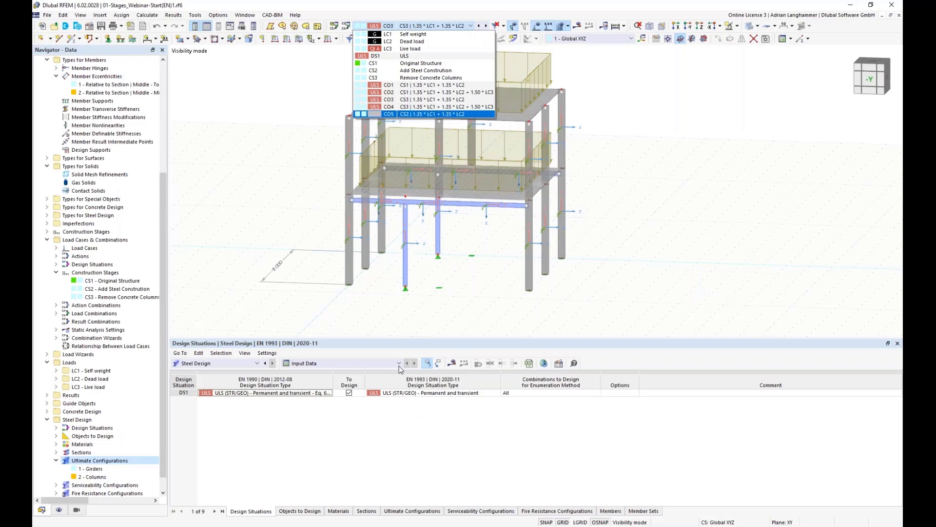
click(451, 364)
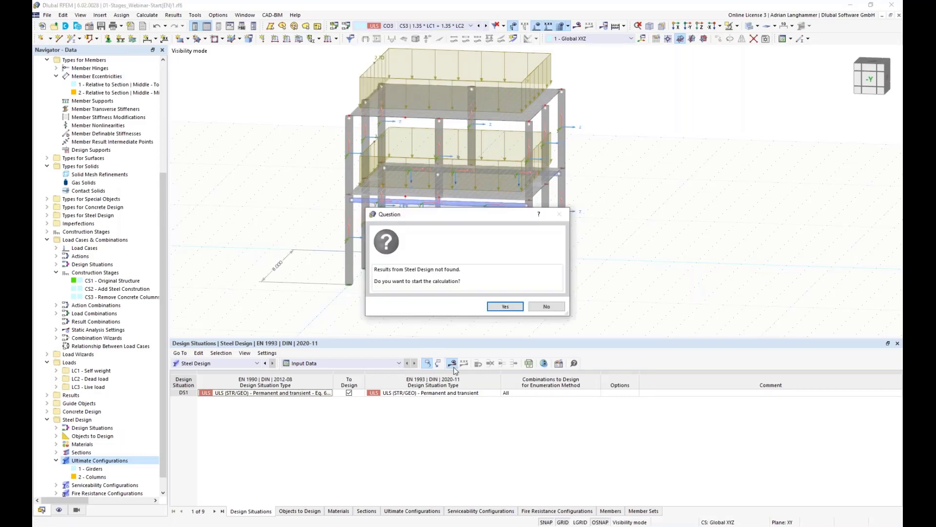
click(547, 307)
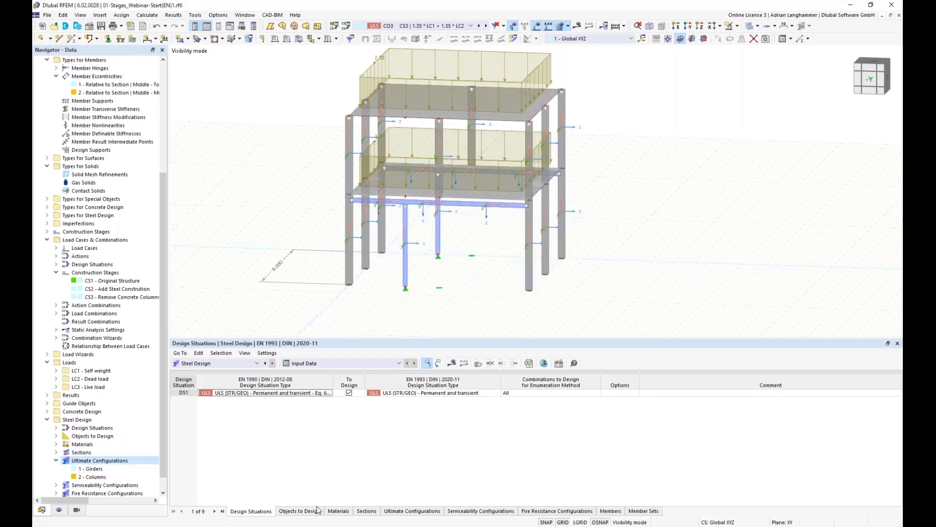
click(316, 511)
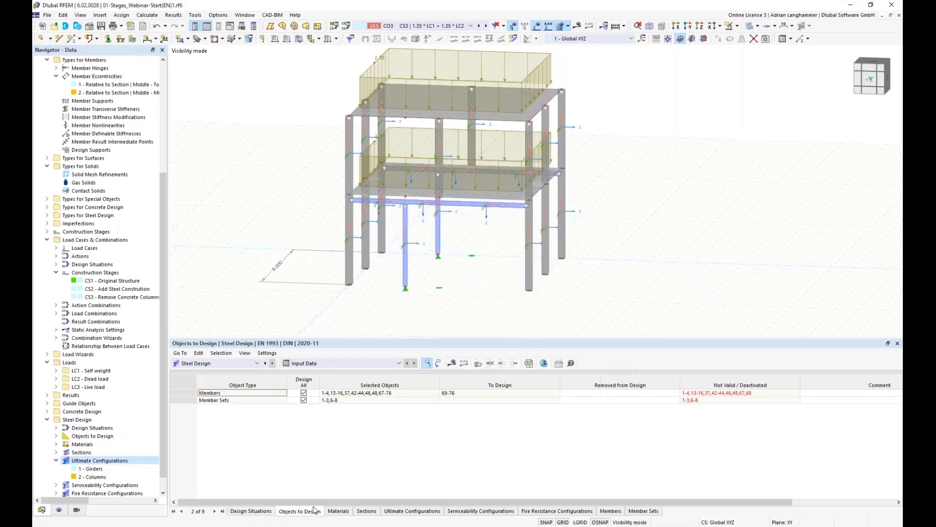
- Deactivate designing all members and member sets, and assign only steel members 69-76 to the steel design
click(303, 400)
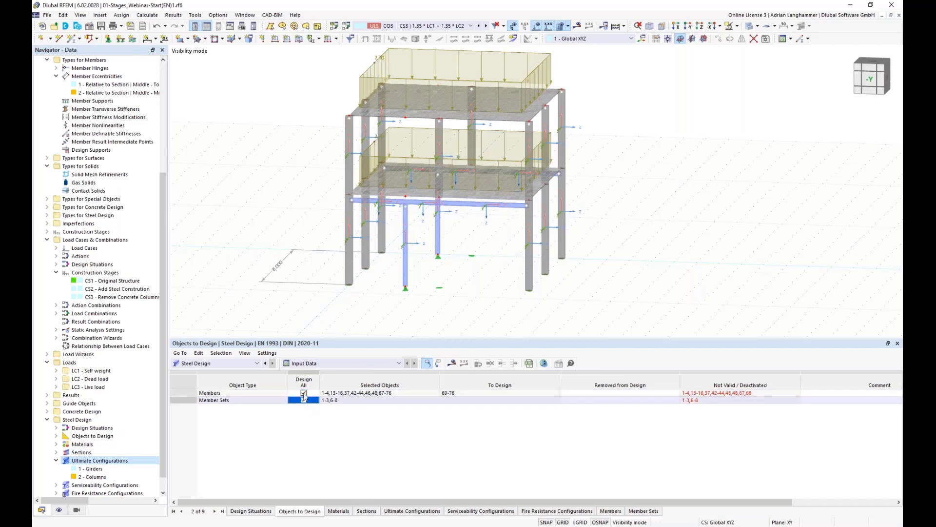
click(304, 393)
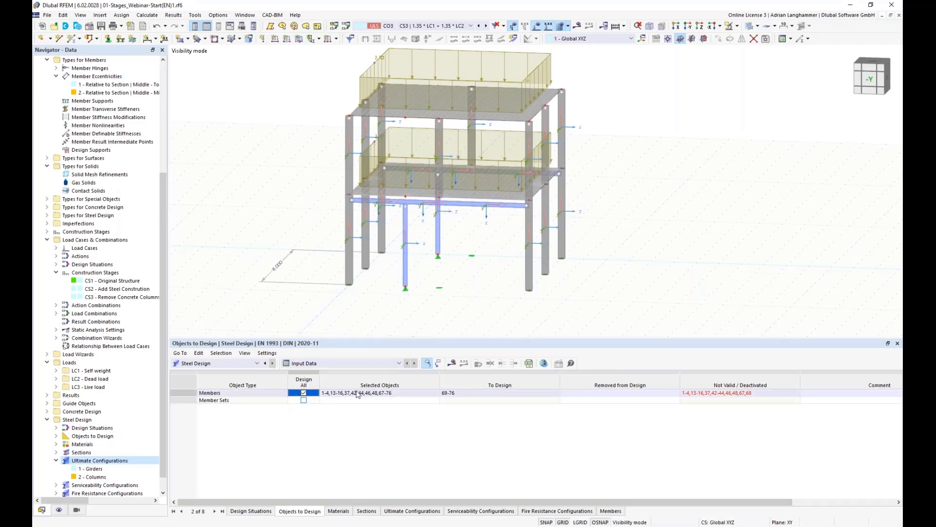
click(398, 393)
click(435, 393)
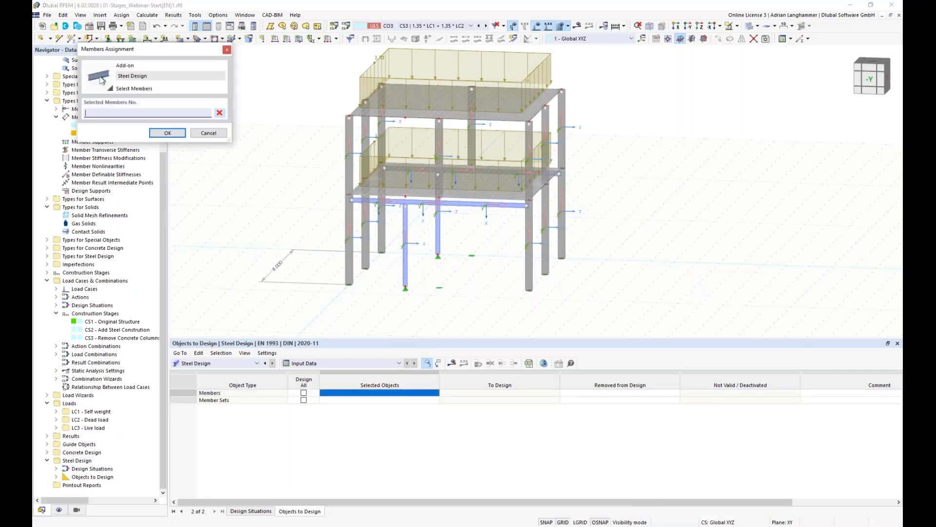
click(388, 202)
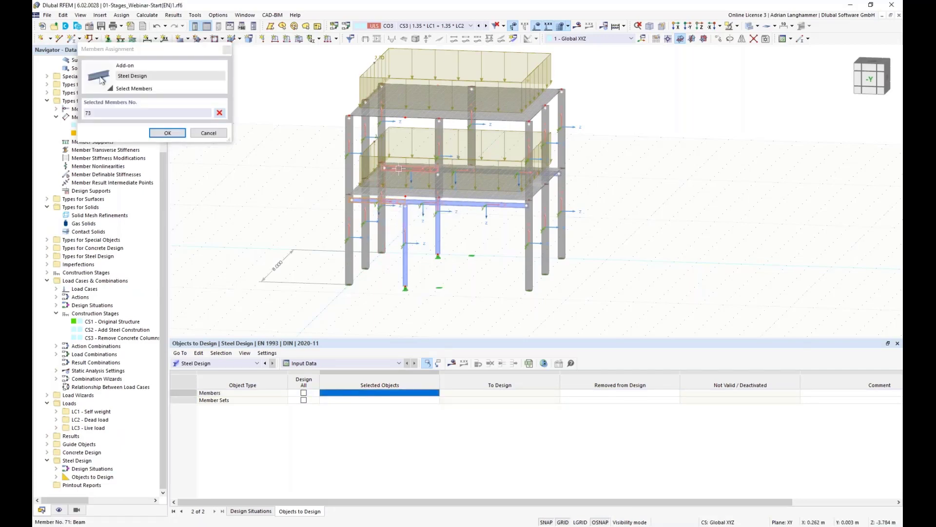
click(484, 170)
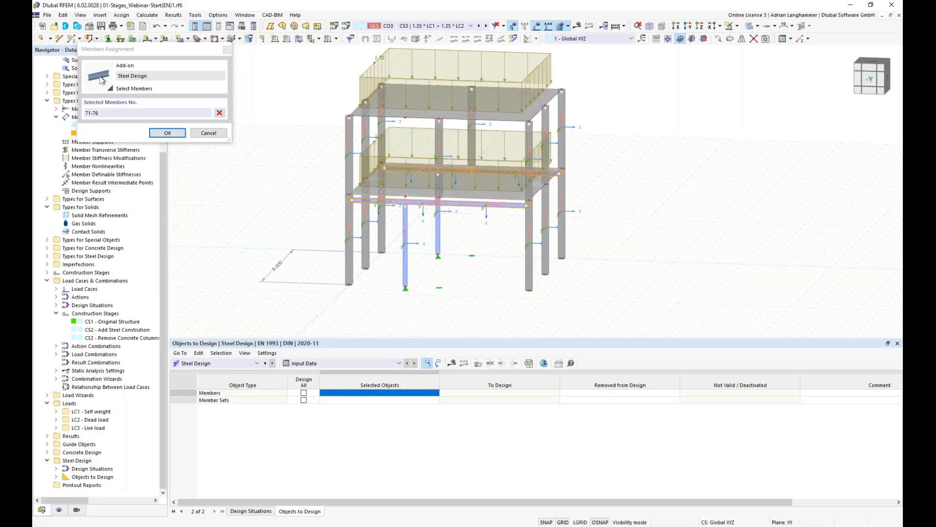
click(437, 225)
click(406, 229)
click(168, 133)
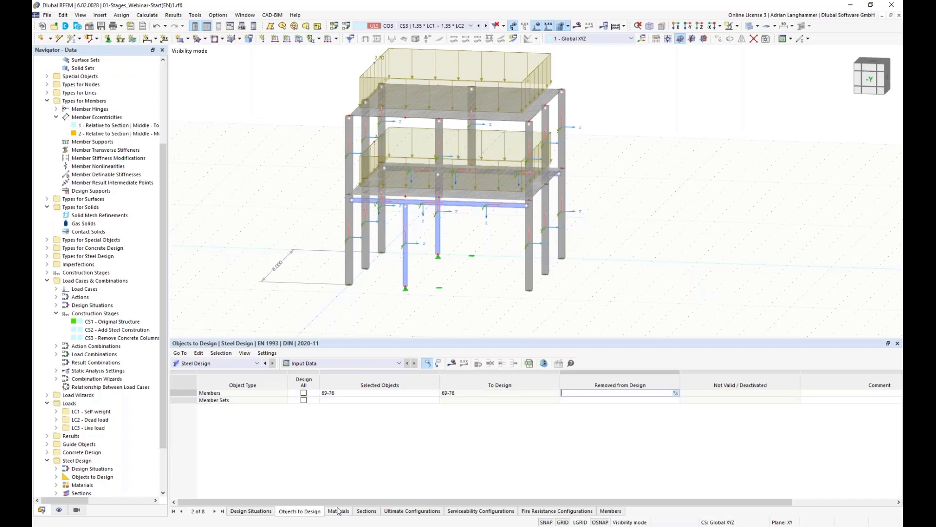
- Calculate the steel design and review the member design ratios by construction stage, including CS3
click(452, 363)
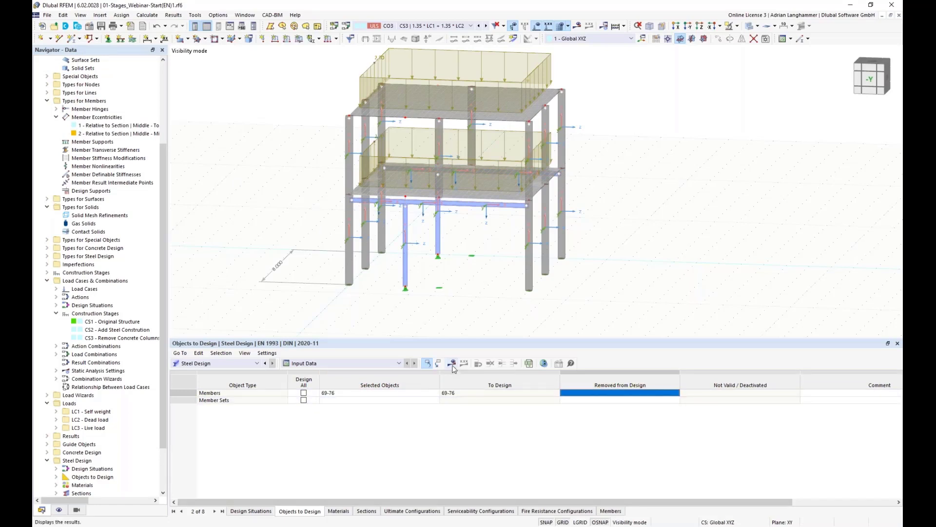
click(504, 306)
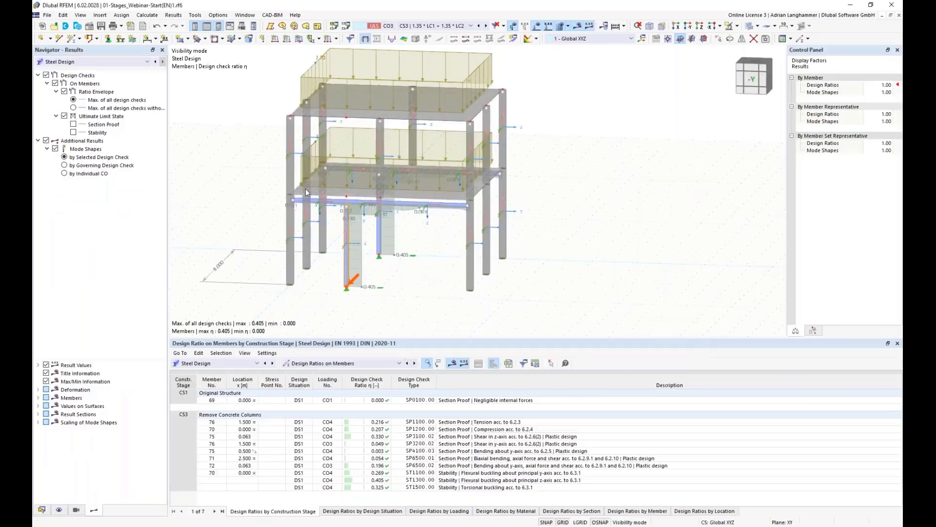
mouse_move(249, 184)
ctrl+middle_down()
mouse_move(251, 174)
mouse_move(253, 194)
mouse_move(252, 184)
ctrl+middle_up()
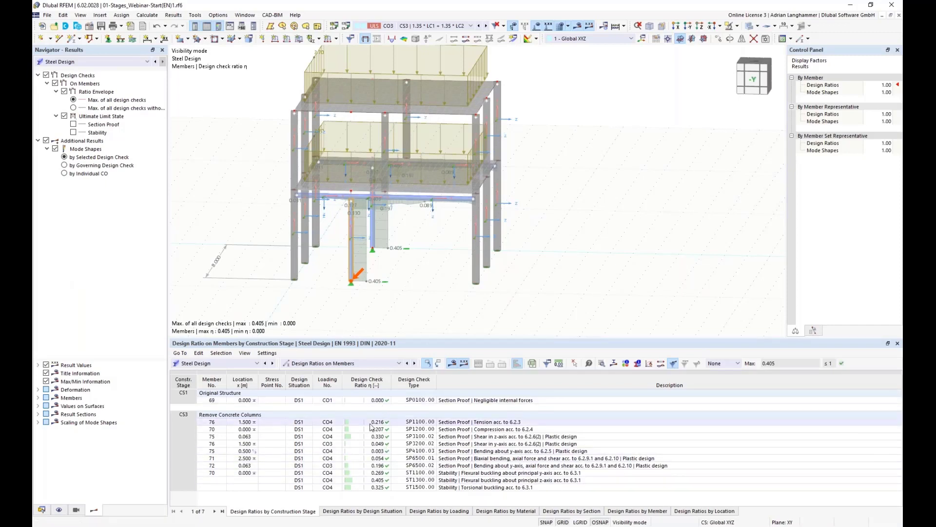
click(181, 416)
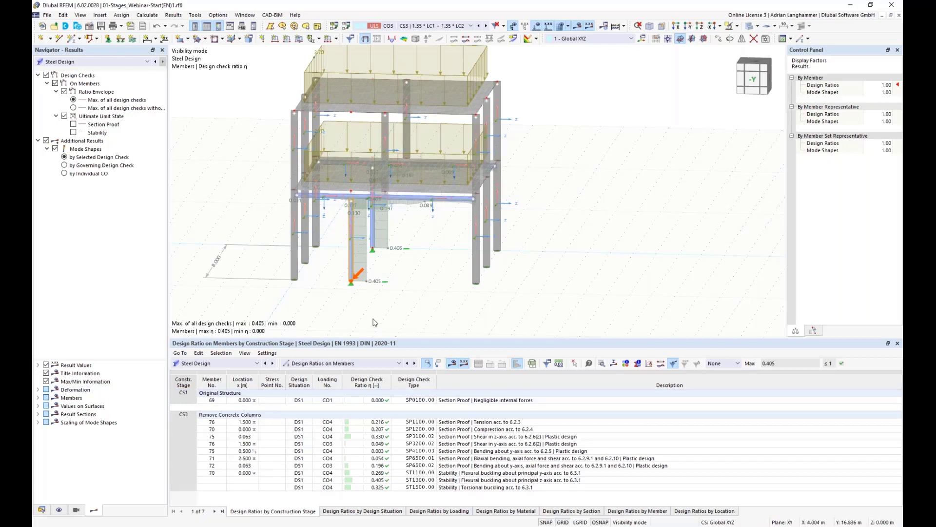
middle_drag(395, 308, 415, 311)
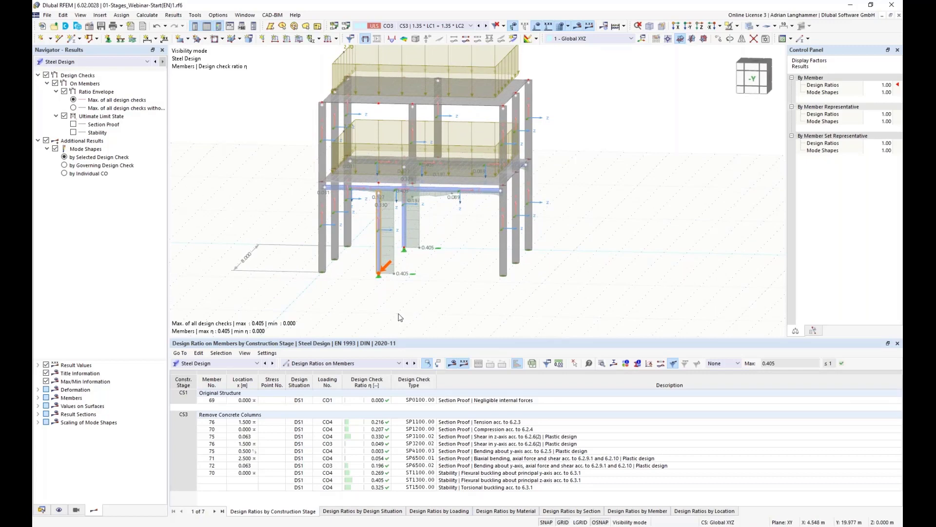
mouse_move(426, 308)
middle_down()
mouse_move(429, 315)
mouse_move(417, 317)
middle_up()
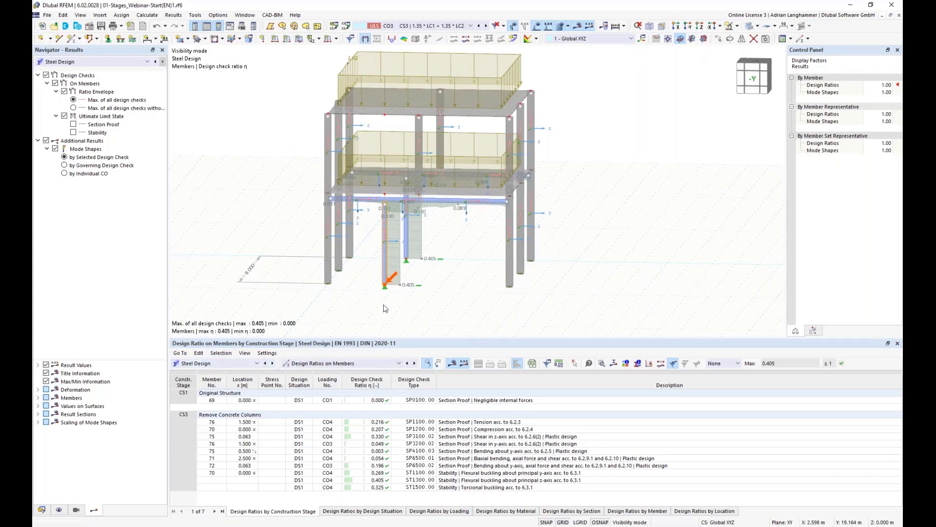
- Switch the tables to Concrete Design and calculate the concrete design results
click(240, 363)
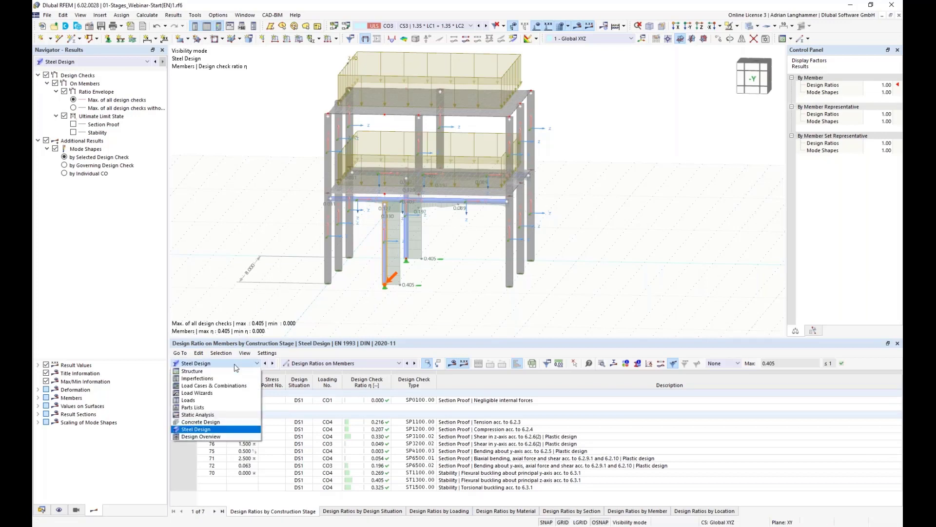
click(224, 422)
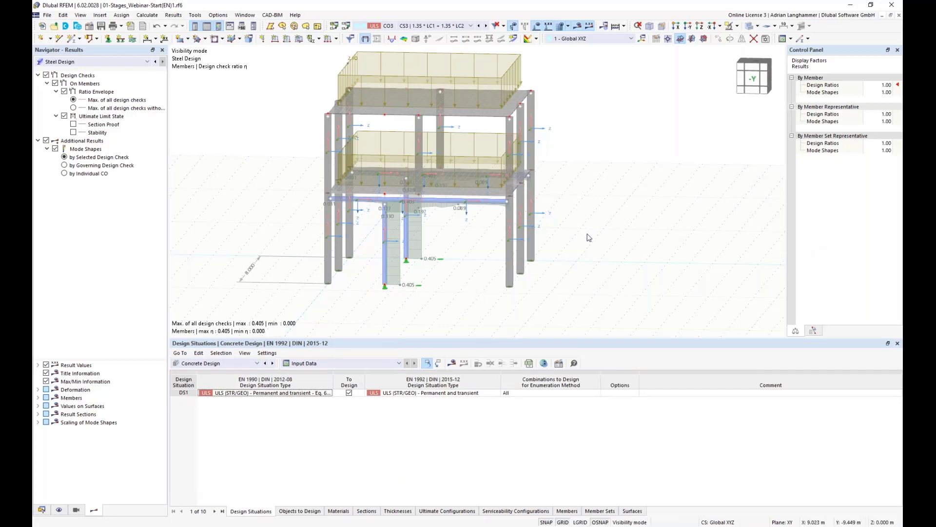
click(451, 364)
click(491, 309)
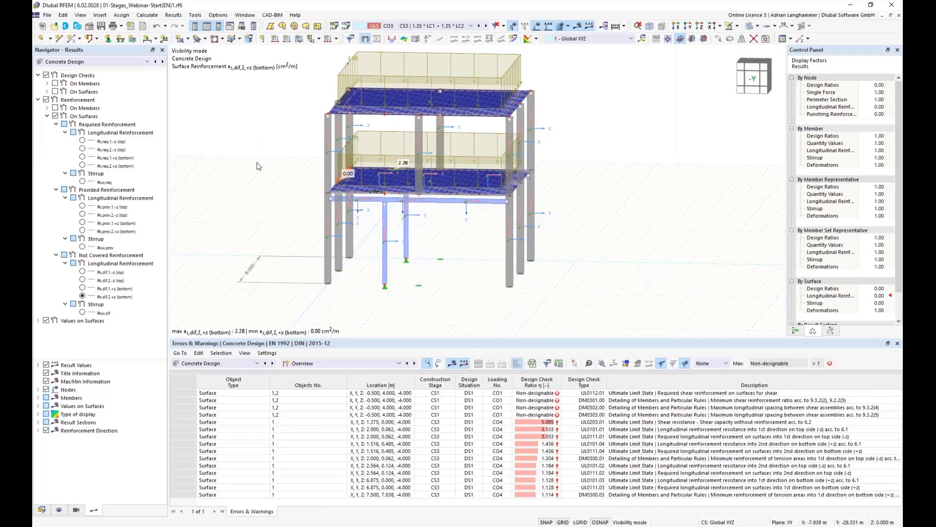
- Display the not covered longitudinal surface reinforcement for CS1 Original Structure in both directions, top and bottom, with the colour scale
click(437, 27)
click(428, 62)
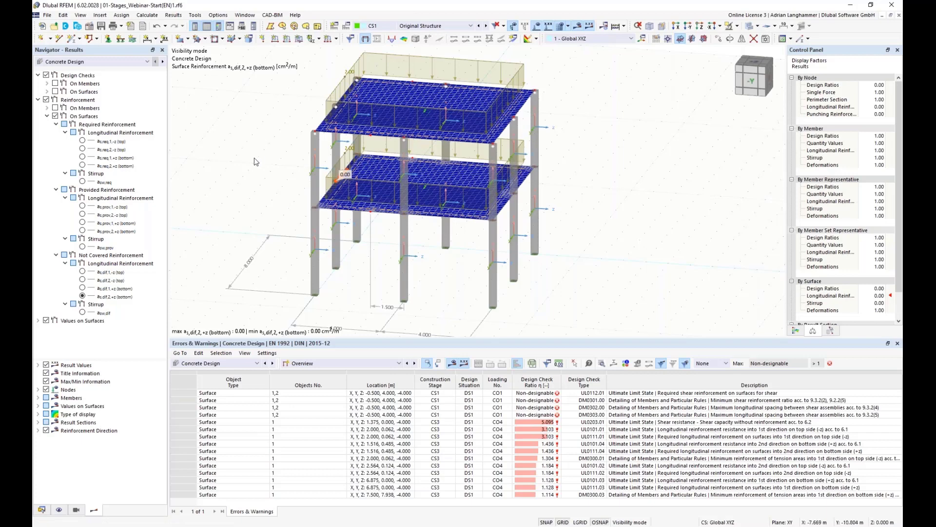
mouse_move(254, 148)
middle_down()
mouse_move(268, 151)
mouse_move(257, 147)
middle_up()
click(82, 271)
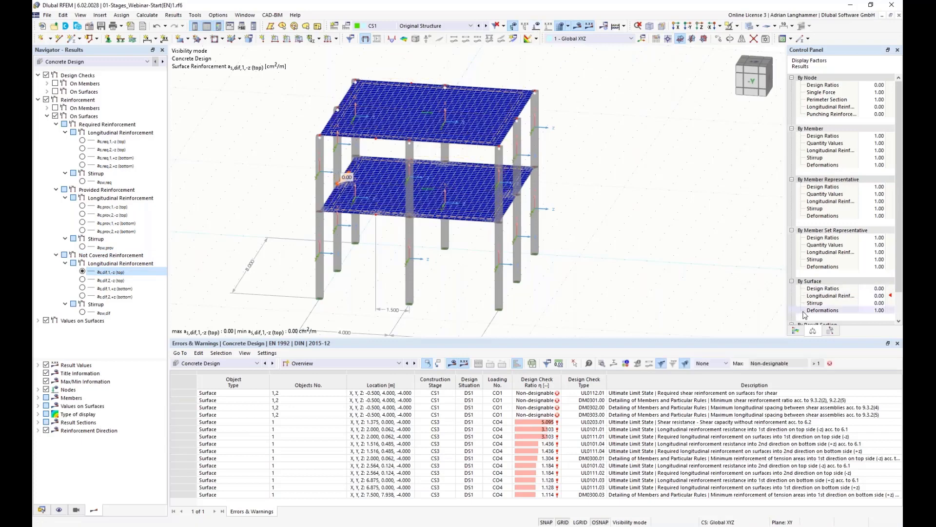
click(800, 330)
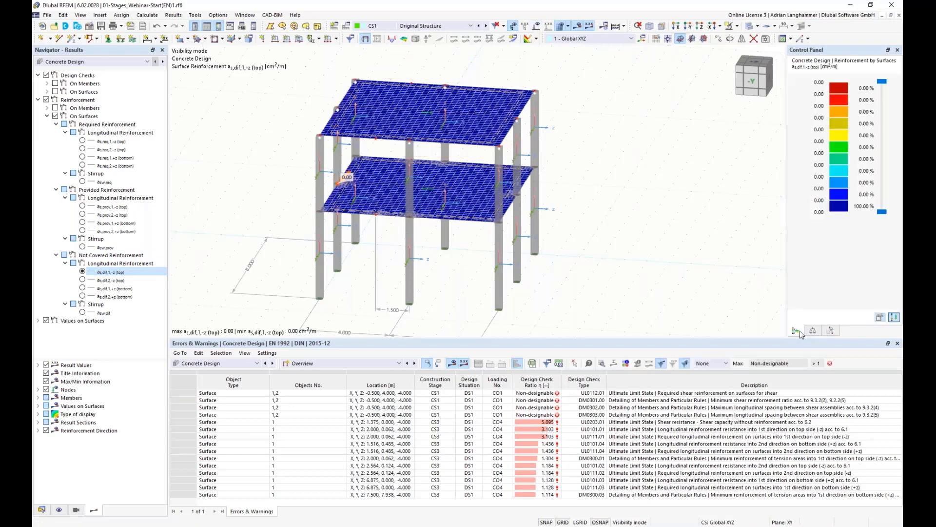
click(82, 280)
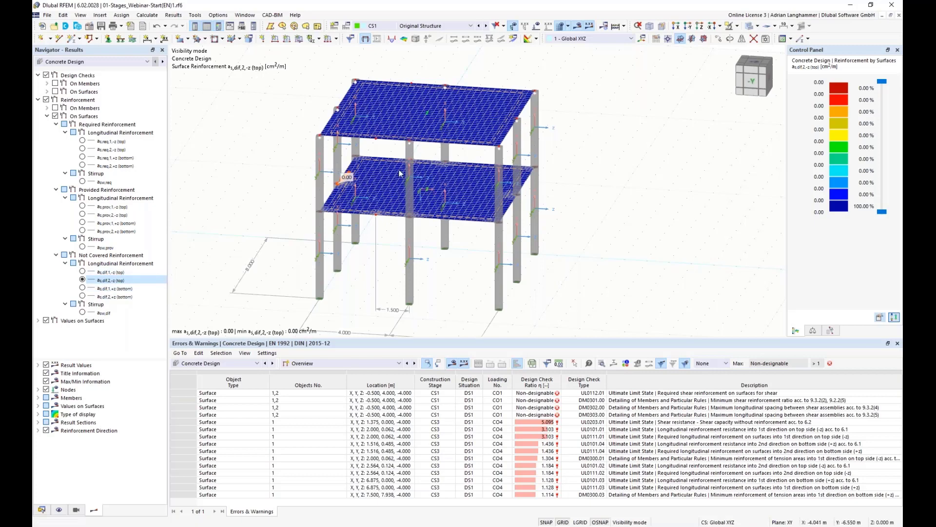
click(82, 288)
click(82, 296)
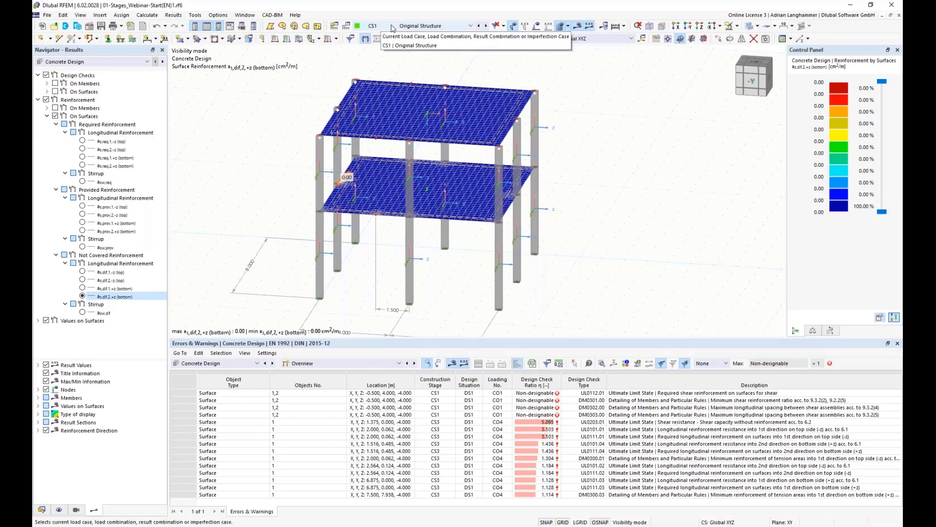
- Display the not covered longitudinal reinforcement in direction 1 on the top side (-z) for CS3 Remove Concrete Columns
click(425, 27)
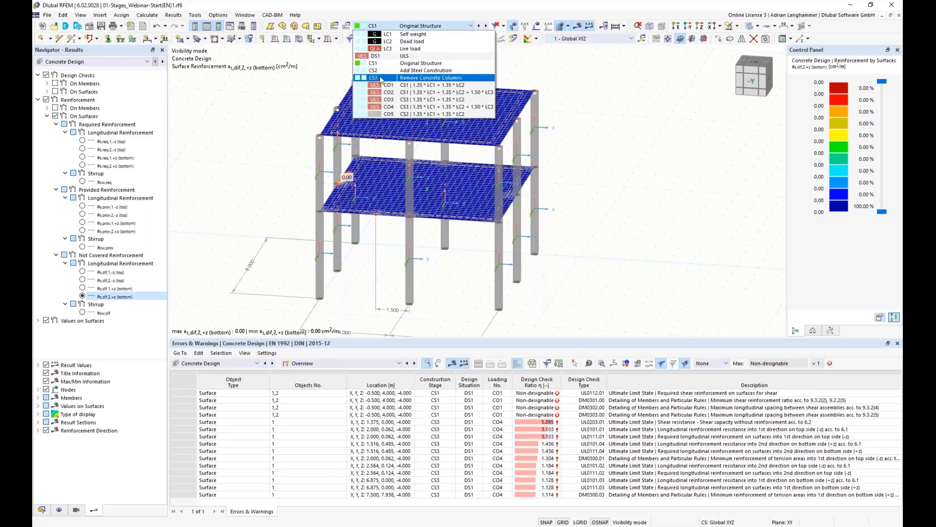
click(427, 80)
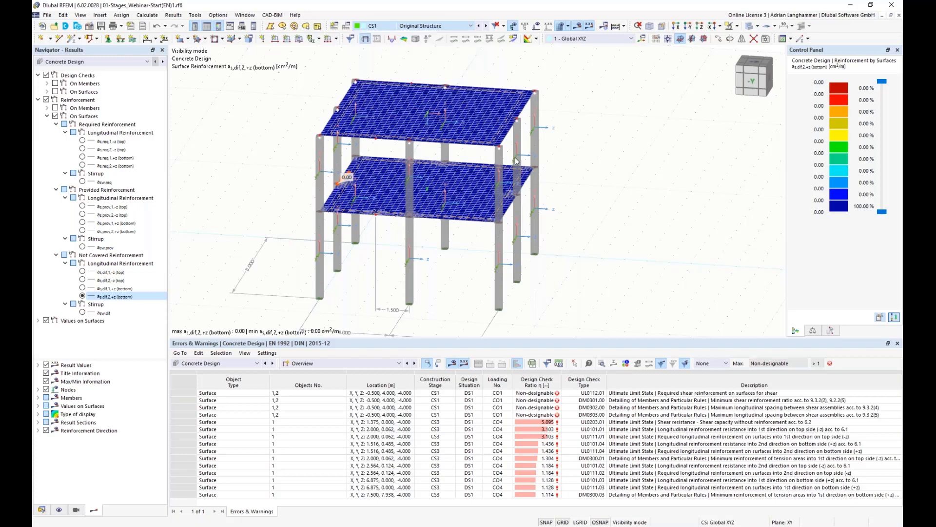
mouse_move(594, 203)
middle_down()
mouse_move(583, 213)
mouse_move(595, 209)
middle_up()
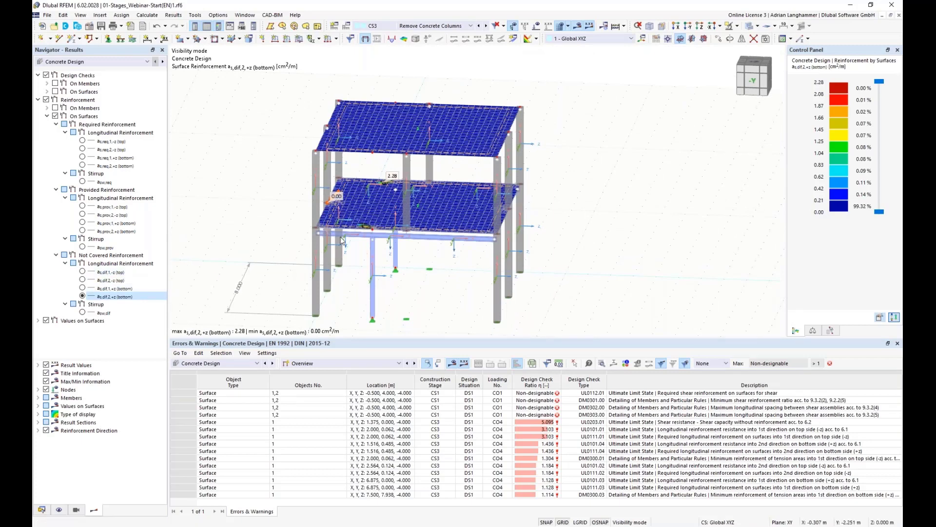
click(83, 272)
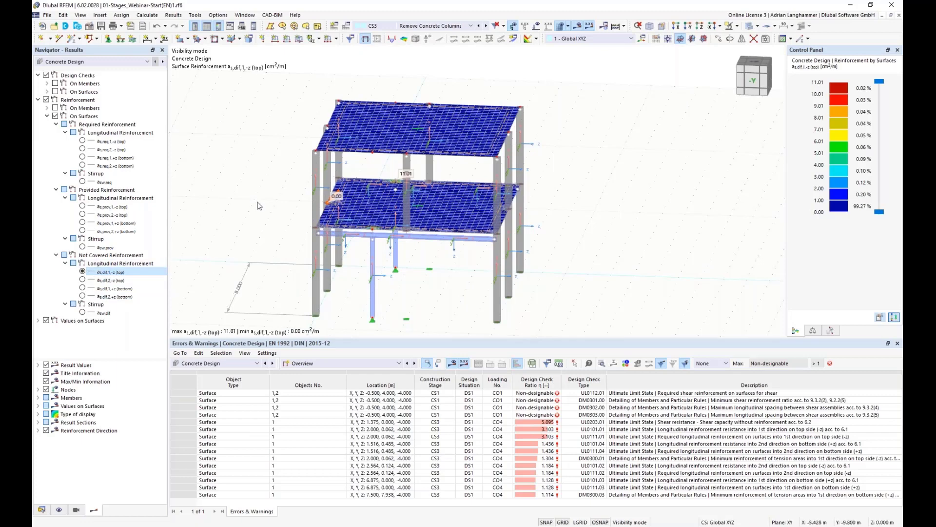
middle_drag(258, 201, 242, 197)
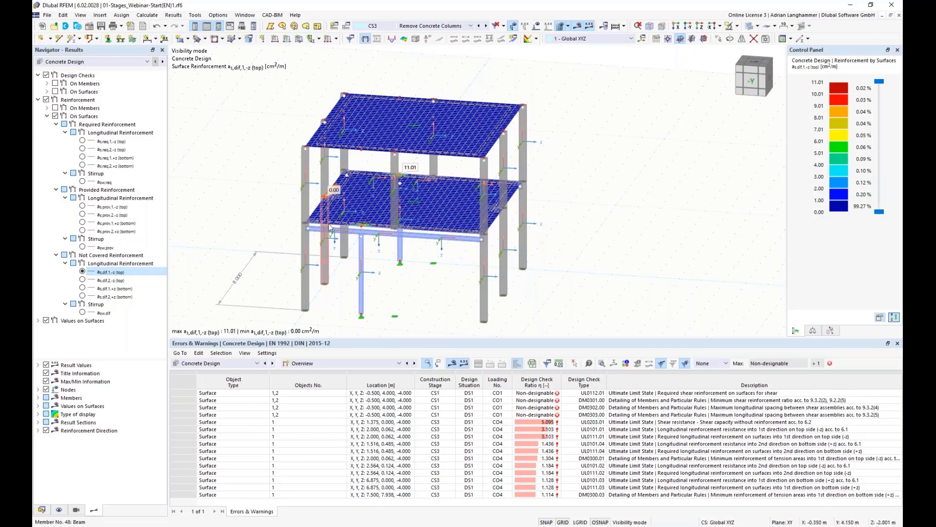
- Examine the lower slab's not covered top reinforcement around the new steel columns and girders from several viewpoints
ctrl+middle_drag(329, 227, 415, 225)
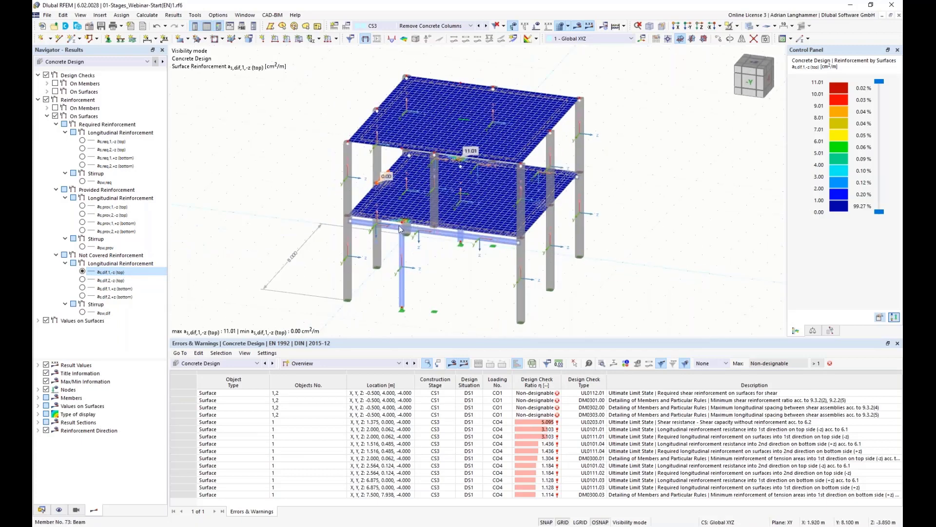
scroll(400, 230, up, 6)
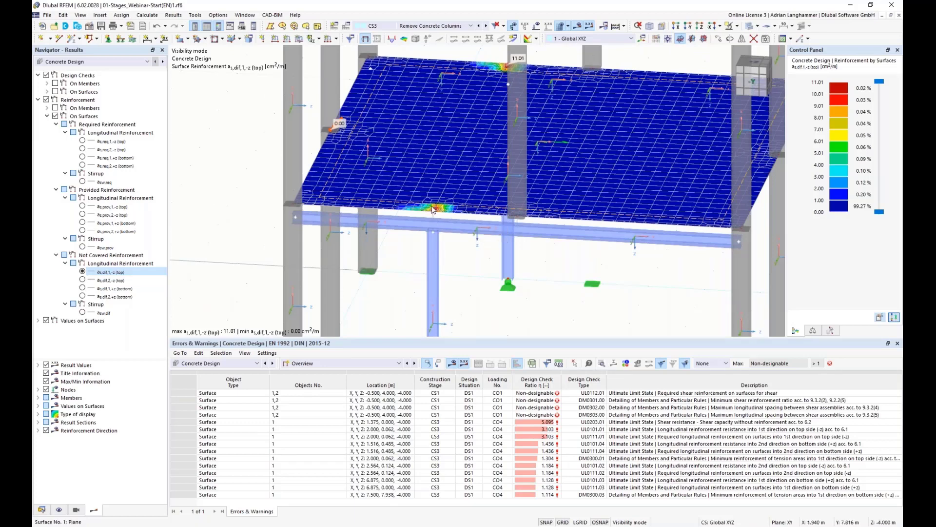
middle_drag(442, 219, 450, 197)
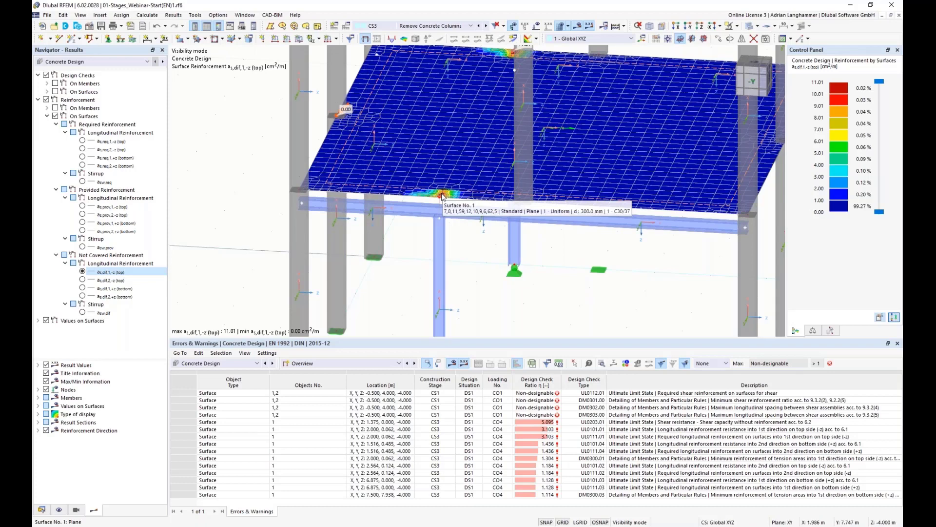
scroll(475, 262, down, 2)
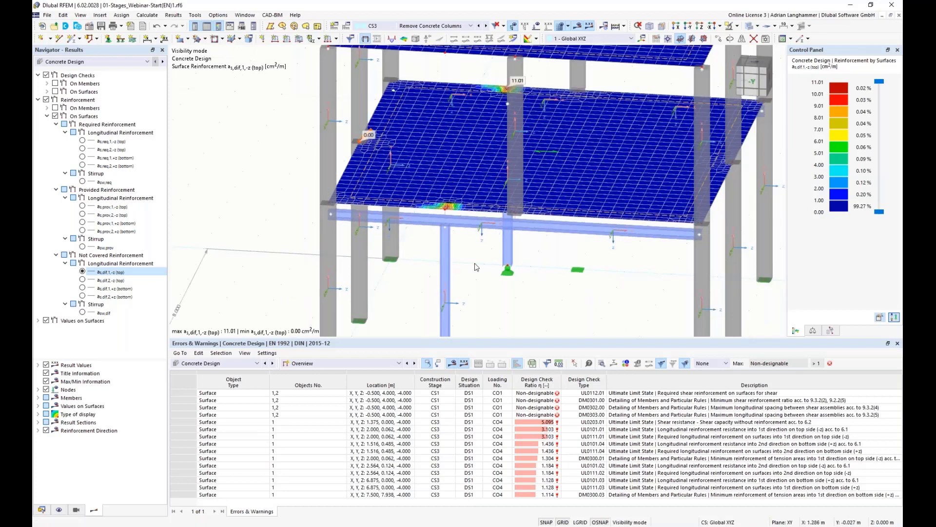
scroll(475, 262, down, 1)
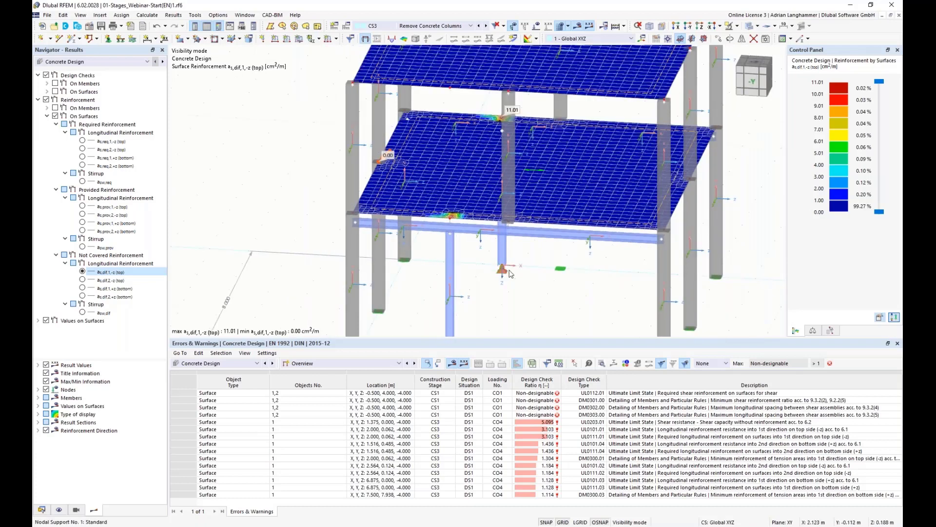
ctrl+middle_drag(533, 288, 546, 283)
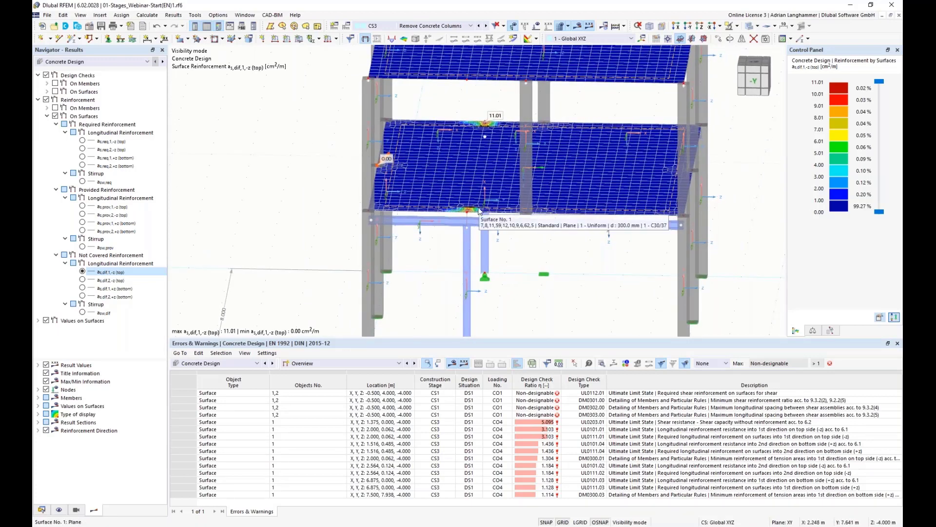
ctrl+middle_drag(522, 249, 424, 208)
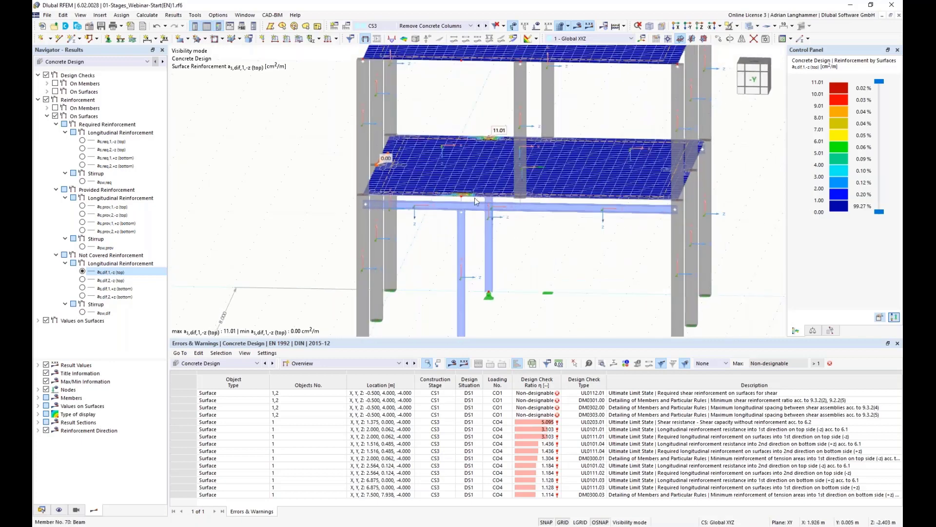
ctrl+middle_drag(537, 237, 526, 215)
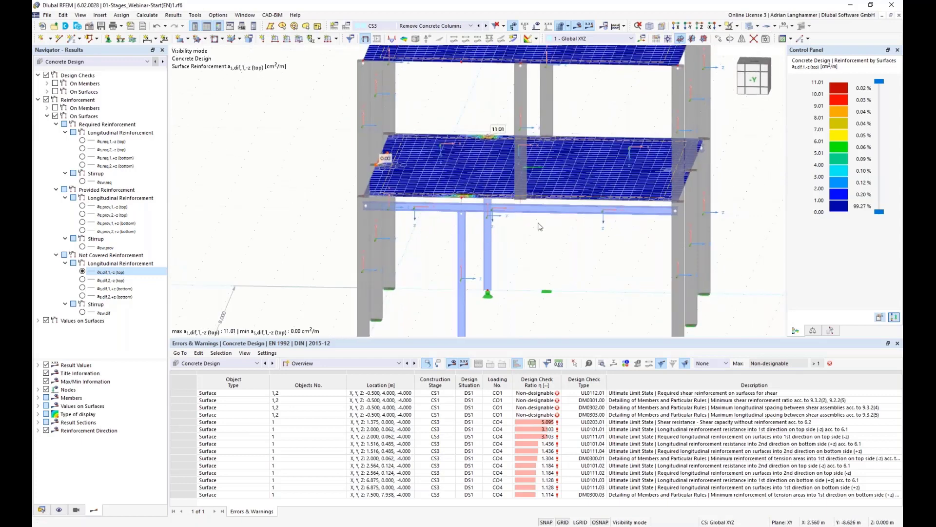
ctrl+middle_drag(582, 259, 414, 229)
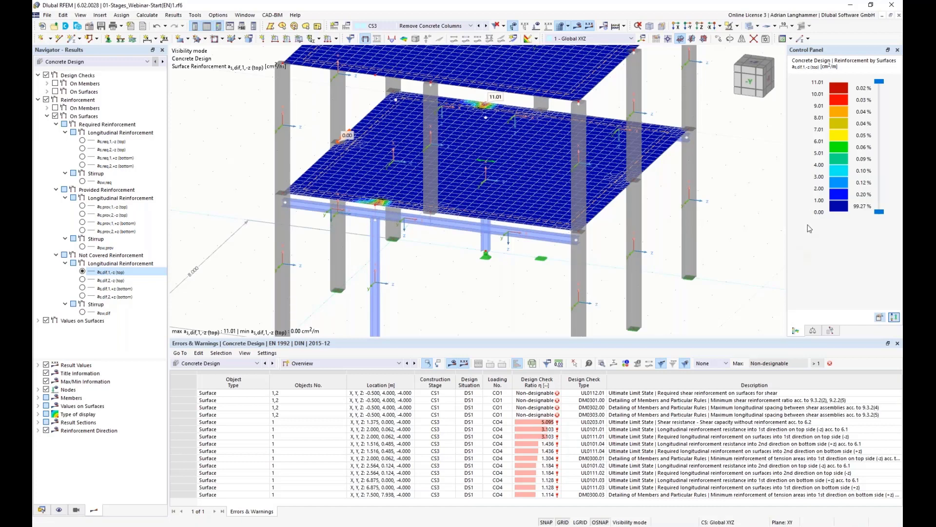
middle_drag(464, 286, 495, 255)
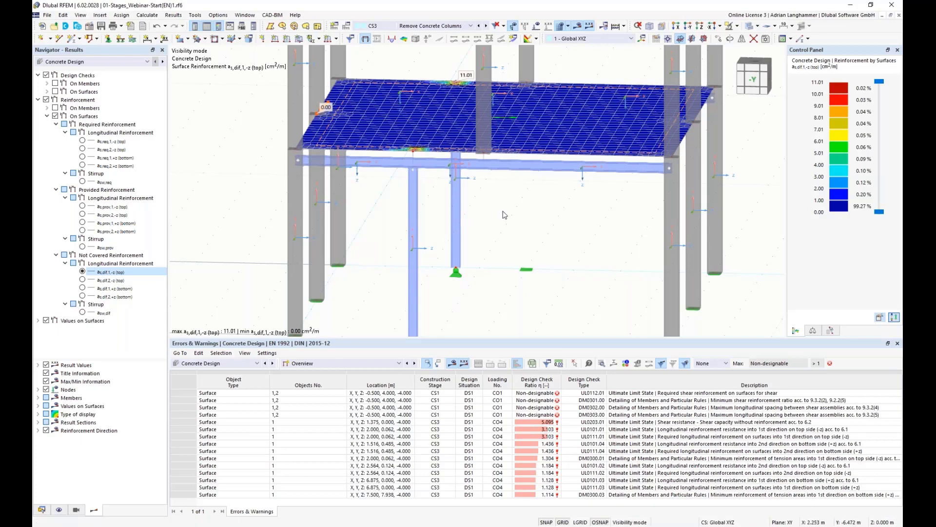
- Examine the reinforcement peak at the slab edge above the front steel column, along with the line hinge and girder beneath it
ctrl+middle_drag(533, 224, 525, 224)
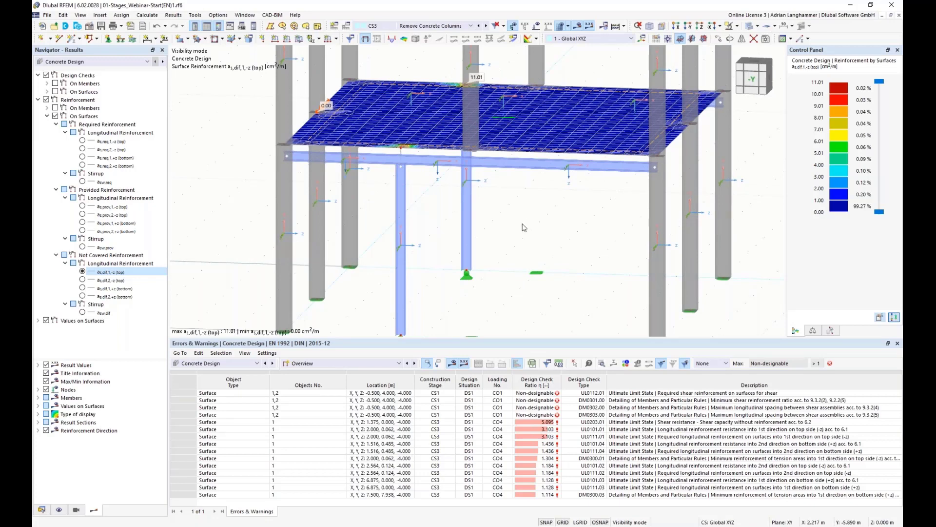
middle_drag(434, 254, 430, 250)
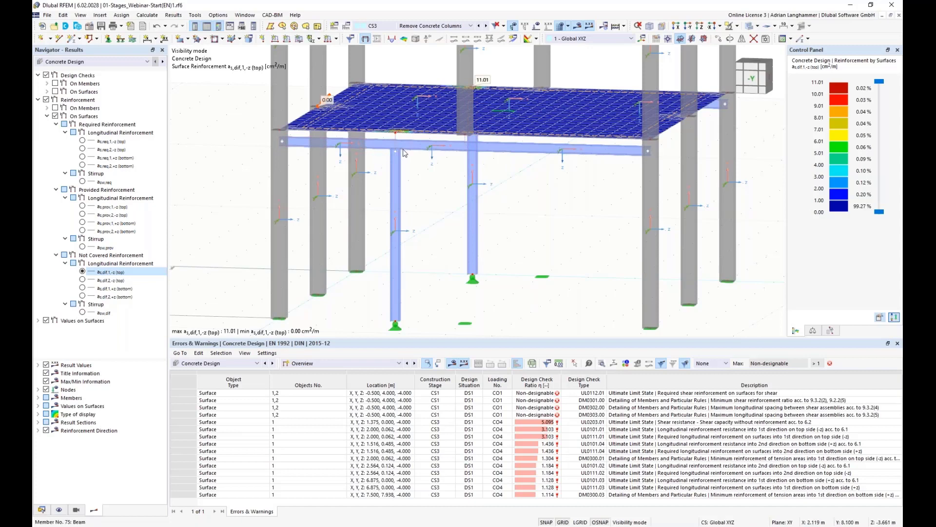
scroll(406, 150, up, 3)
scroll(406, 149, up, 3)
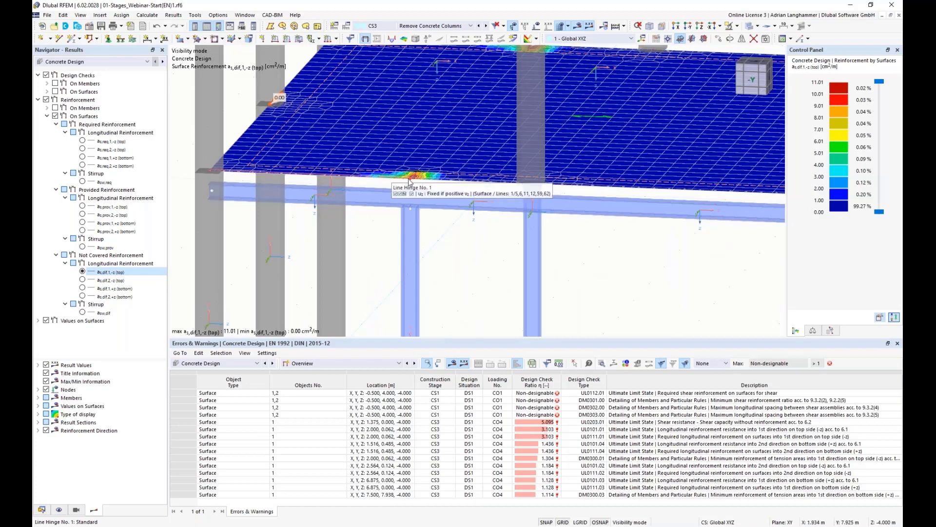
scroll(413, 201, up, 1)
scroll(409, 196, up, 1)
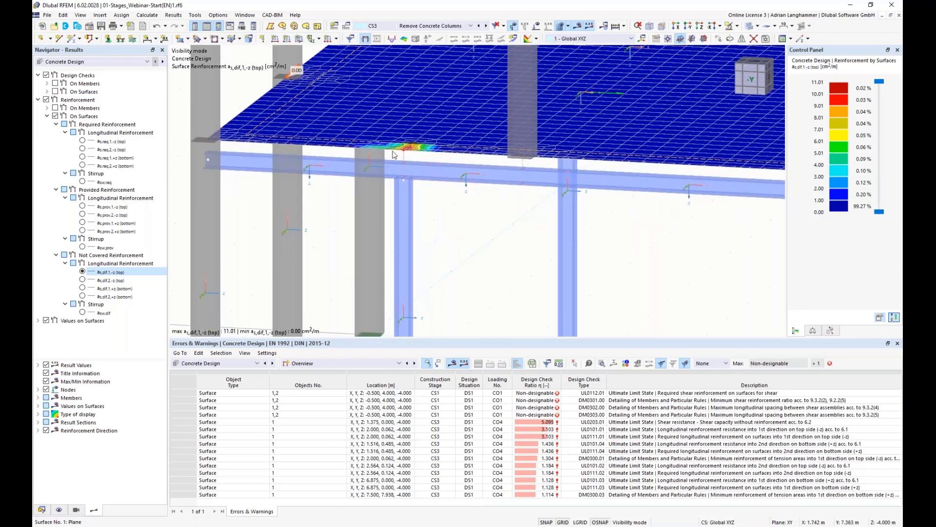
middle_drag(408, 161, 481, 176)
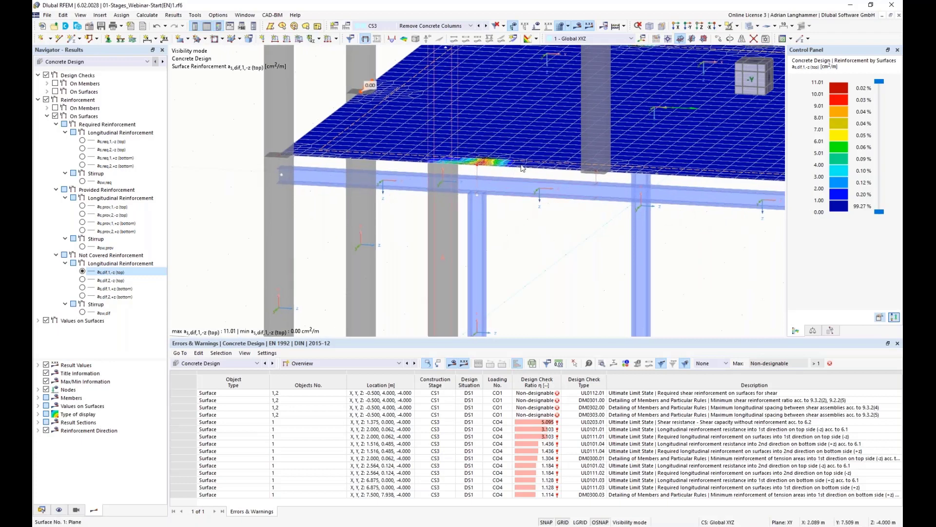
ctrl+middle_drag(519, 169, 496, 187)
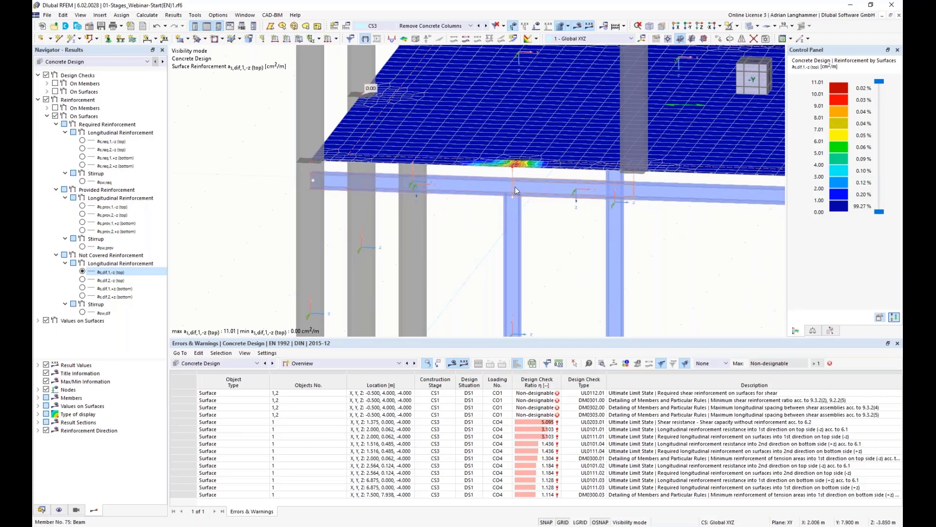
ctrl+middle_drag(475, 222, 446, 197)
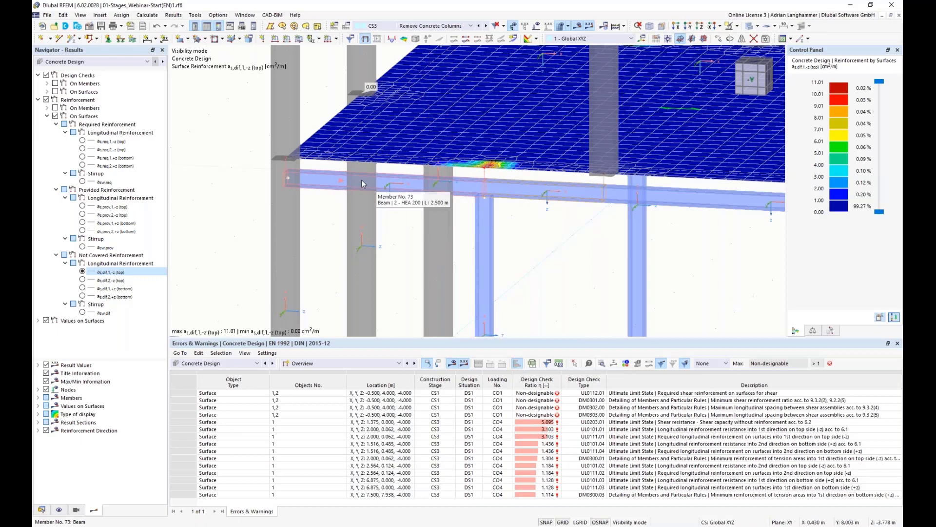
ctrl+middle_drag(532, 228, 528, 229)
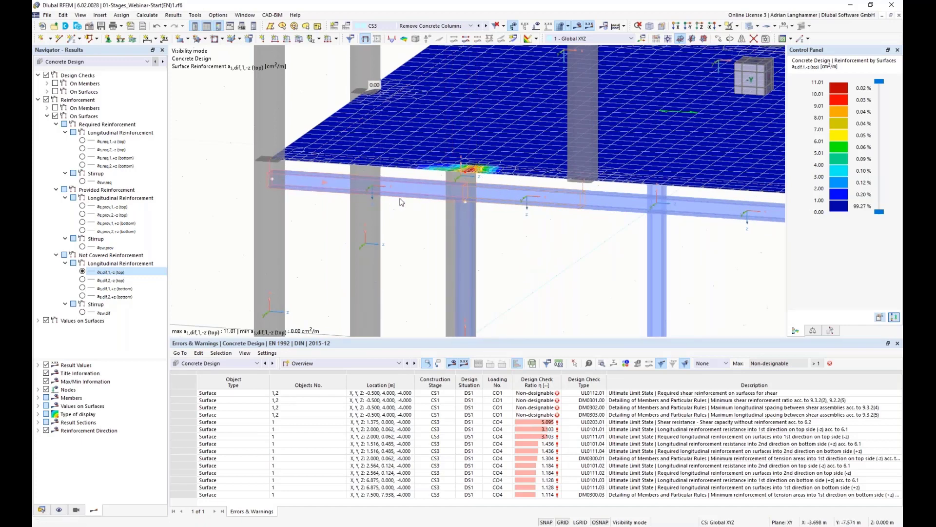
scroll(526, 256, down, 3)
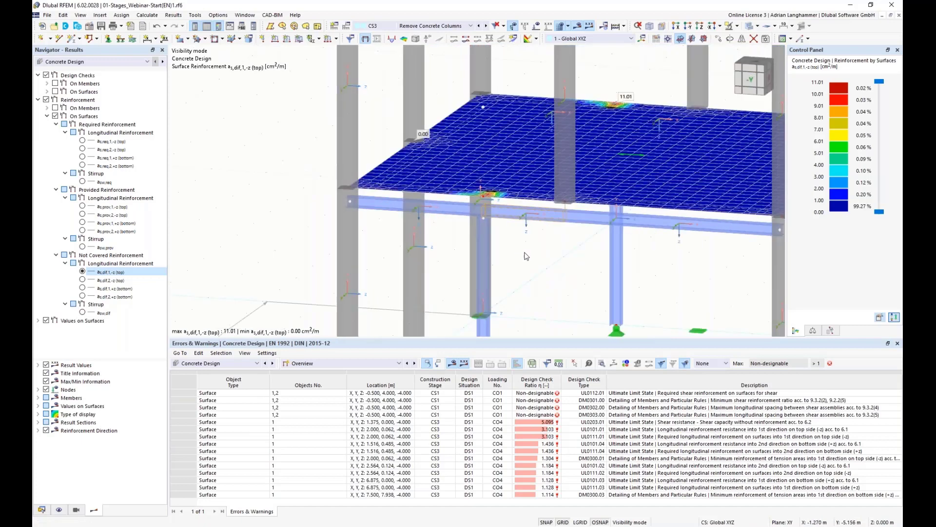
mouse_move(531, 222)
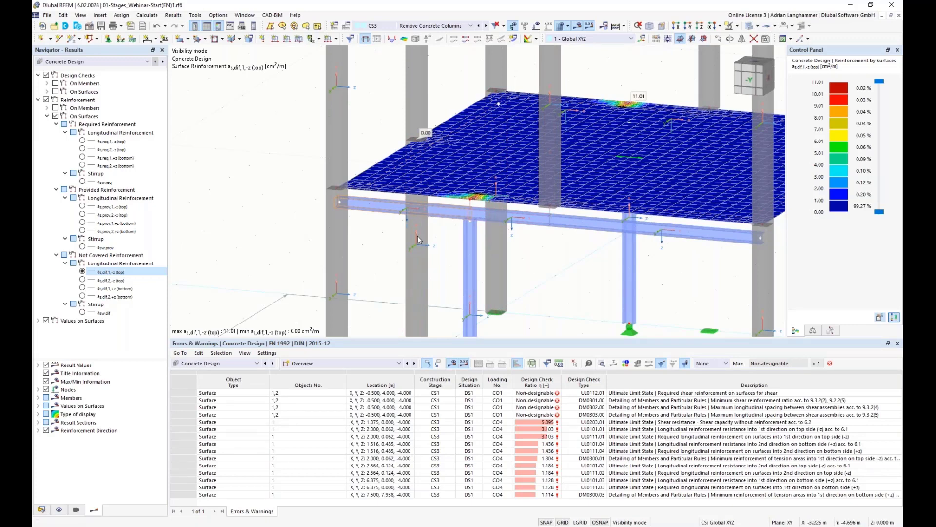
ctrl+middle_drag(584, 254, 566, 244)
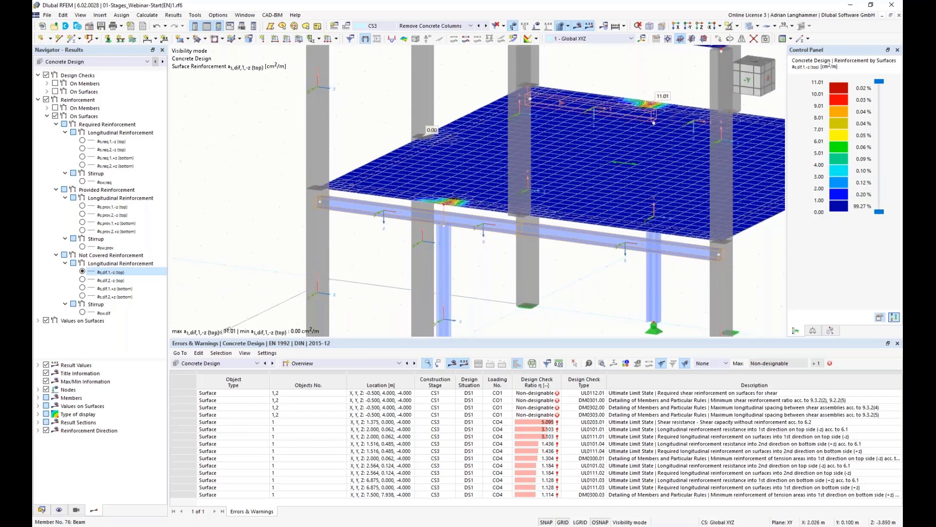
- Assign section 4 - I 340/400/20/20/0 to the six selected steel girder members, accepting deletion of the existing results
middle_drag(598, 164, 501, 168)
right_click(667, 137)
mouse_move(712, 176)
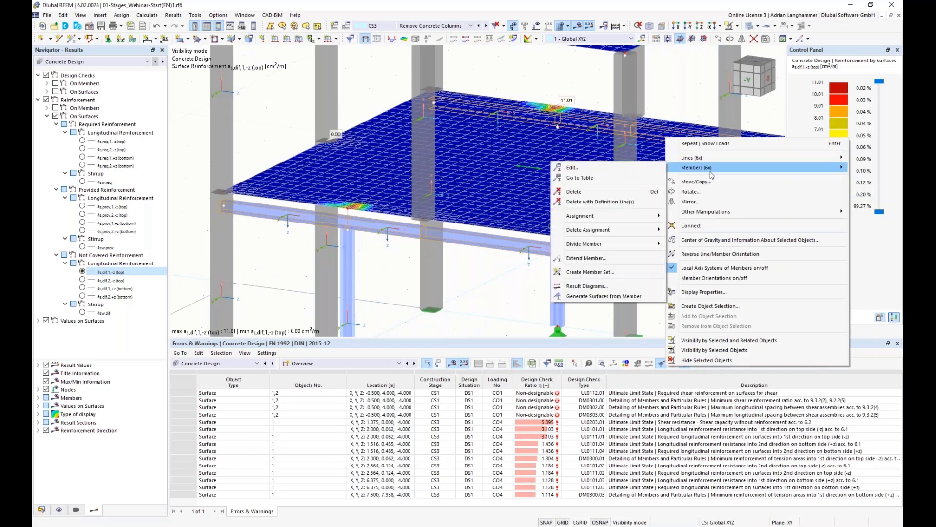
click(580, 168)
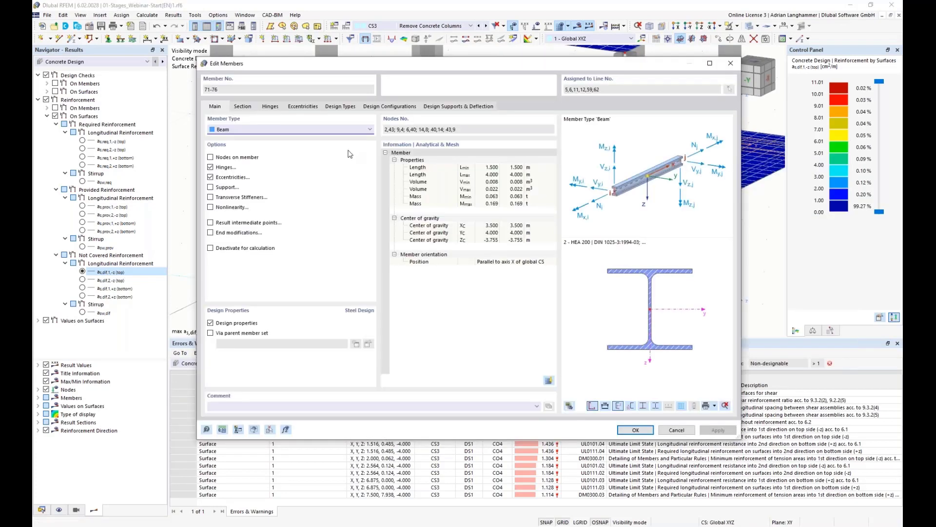
click(243, 107)
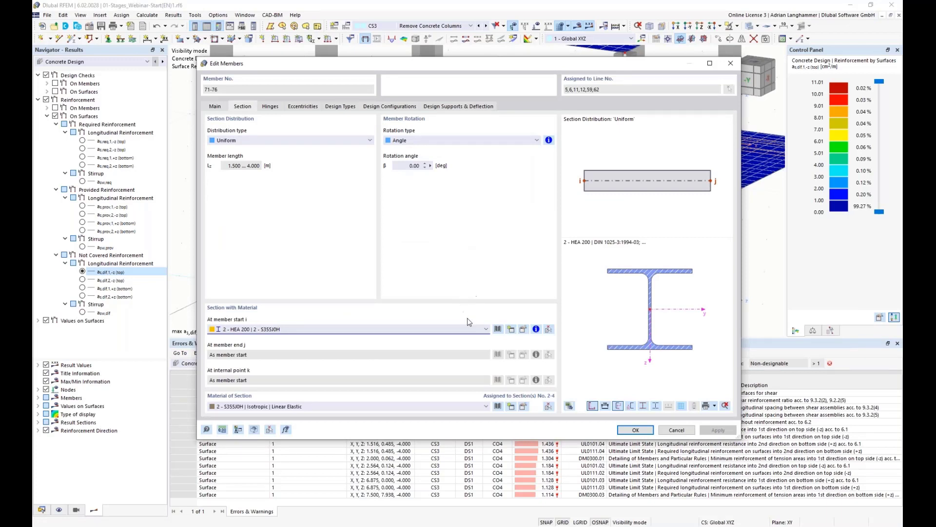
click(485, 332)
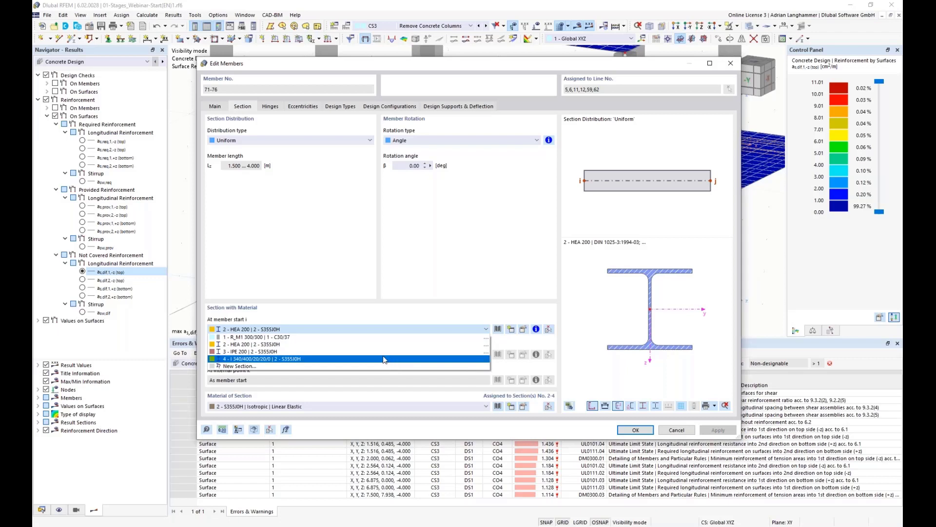
click(385, 359)
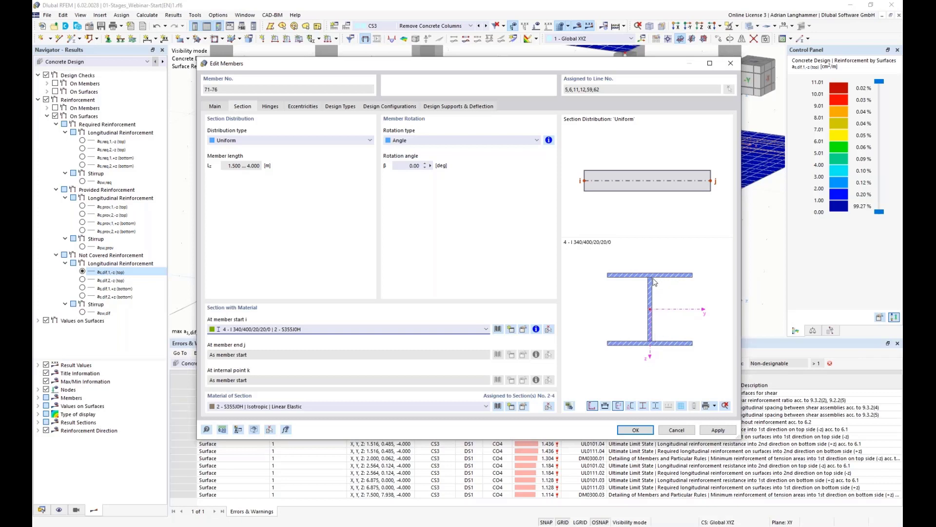
click(635, 430)
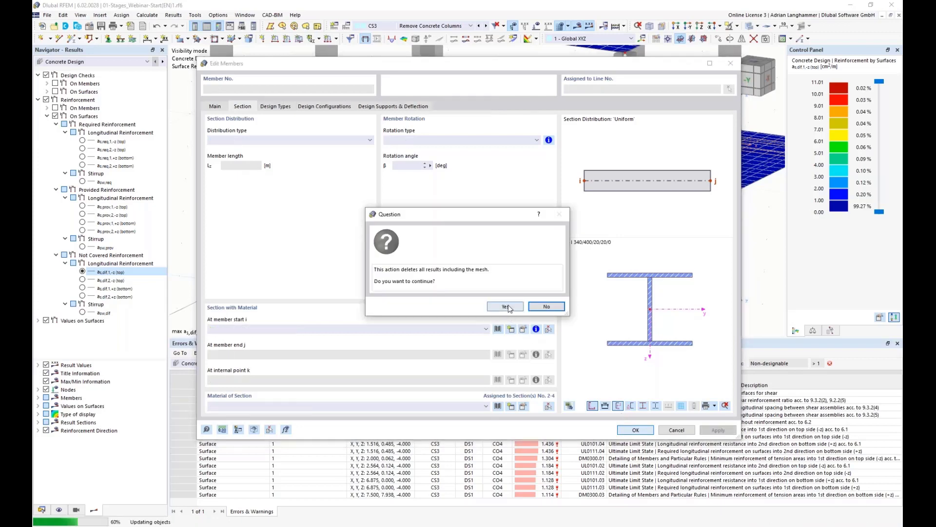
click(509, 306)
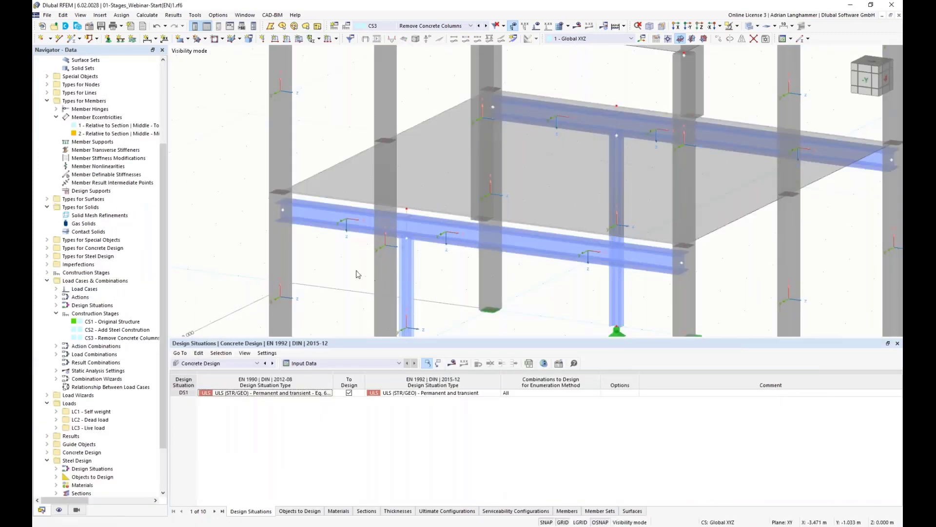
- Remove the eccentricities from all six steel girder members on both sides of the lower slab
click(443, 225)
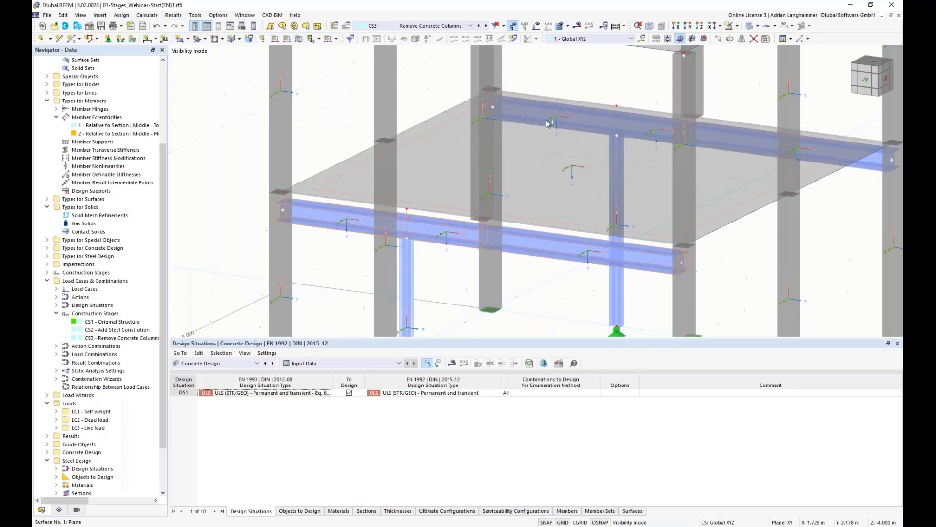
ctrl+click(562, 117)
ctrl+click(631, 118)
ctrl+click(725, 131)
right_click(308, 213)
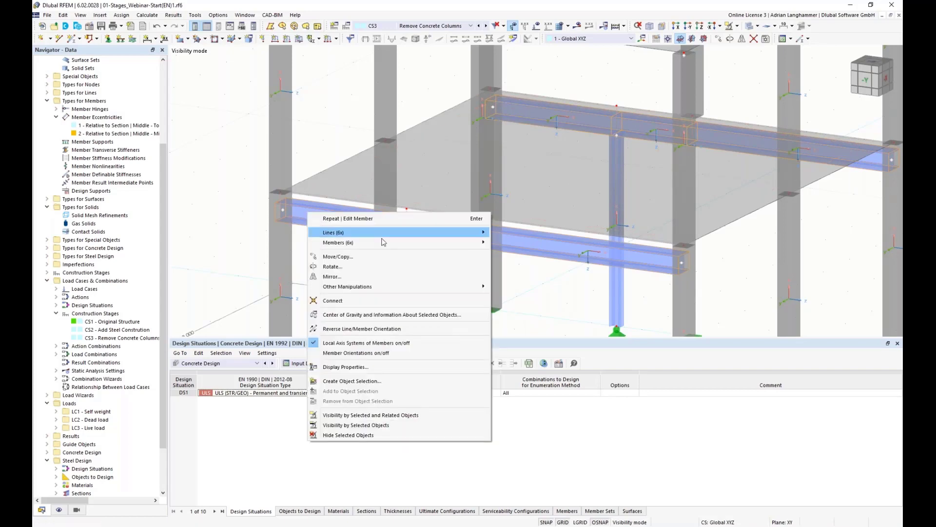
mouse_move(410, 244)
click(503, 245)
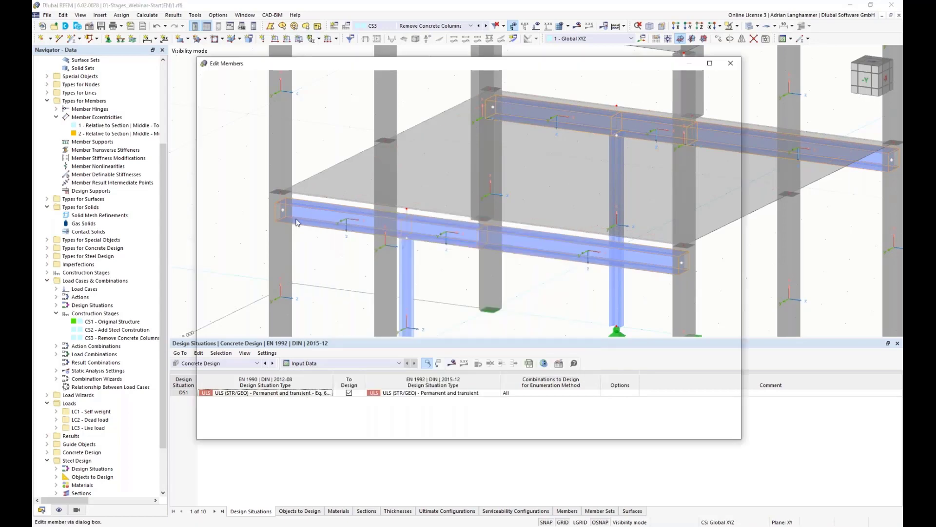
click(210, 177)
click(631, 430)
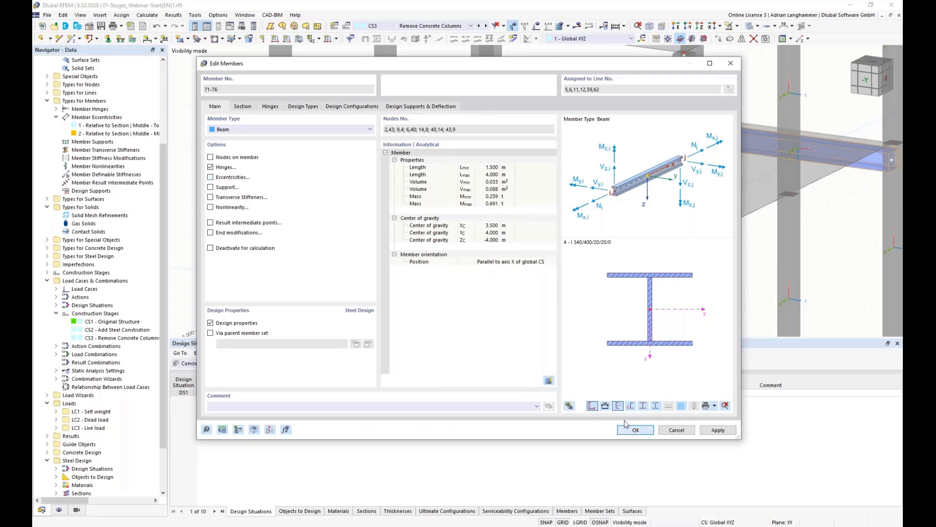
- Examine the position of the enlarged girders relative to the lower slab and columns from several viewpoints
ctrl+middle_drag(523, 298, 510, 299)
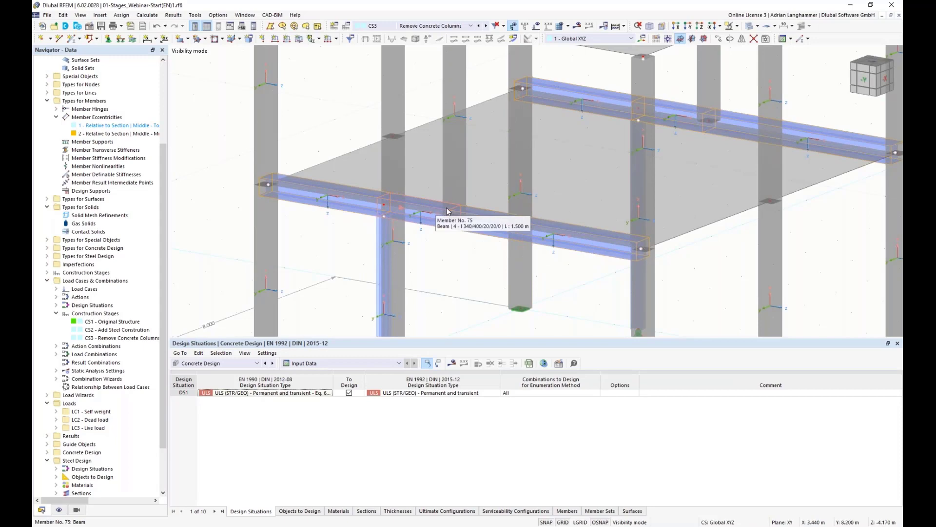
ctrl+middle_drag(450, 222, 401, 216)
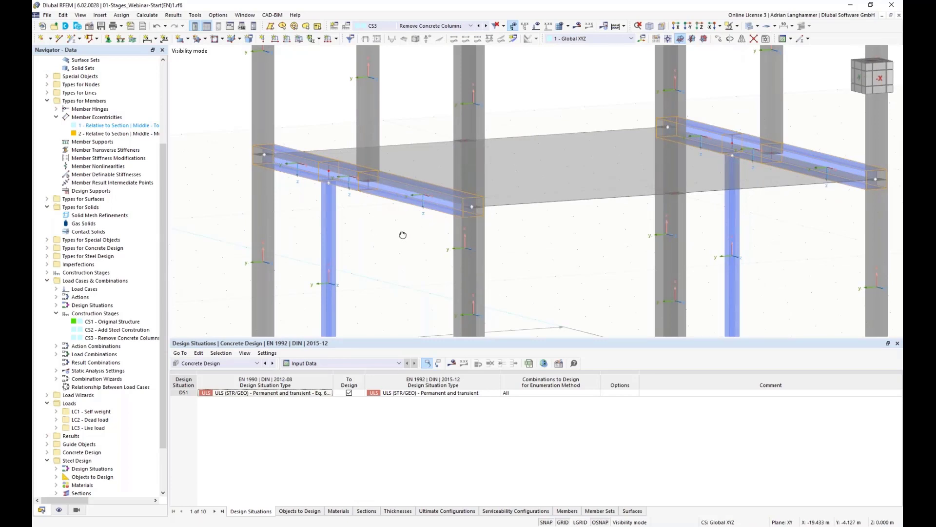
ctrl+middle_drag(403, 235, 494, 253)
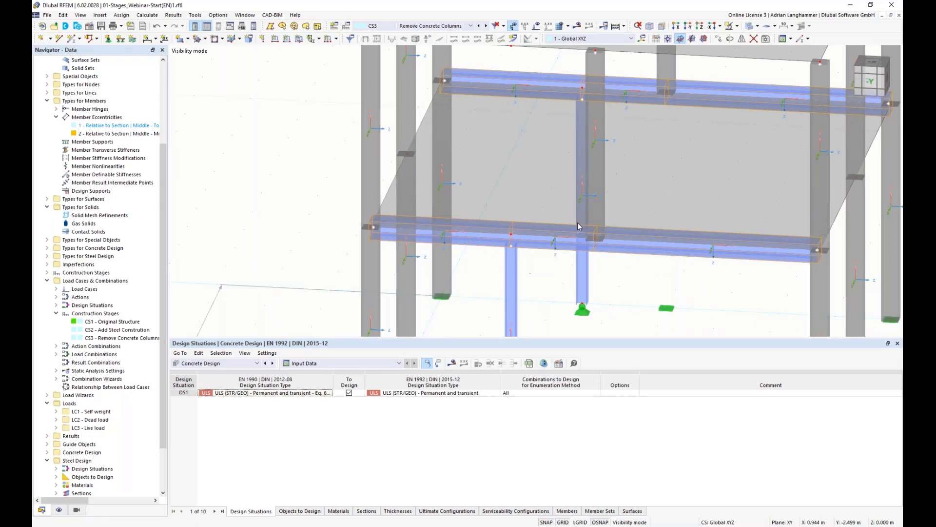
ctrl+middle_drag(571, 282, 370, 185)
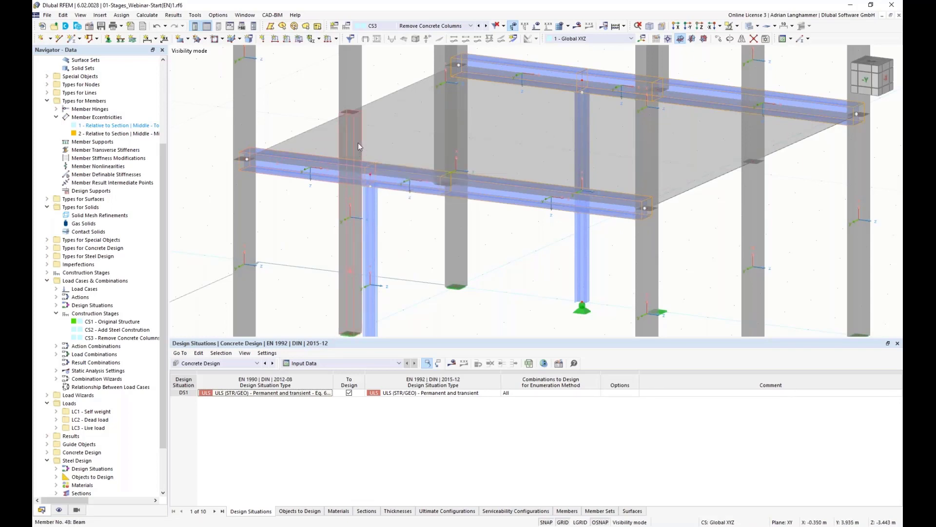
middle_drag(410, 255, 593, 247)
scroll(555, 273, down, 2)
ctrl+middle_drag(555, 273, 505, 207)
scroll(485, 205, down, 2)
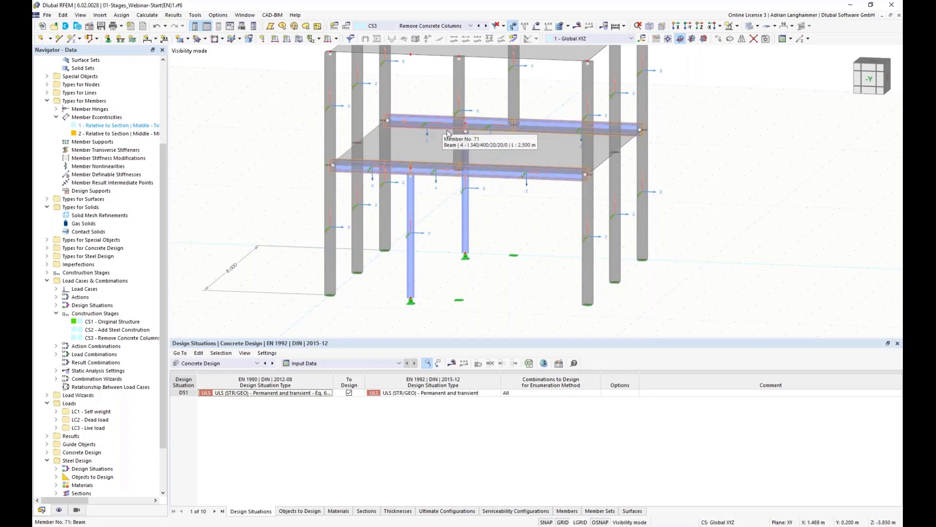
middle_drag(441, 215, 448, 220)
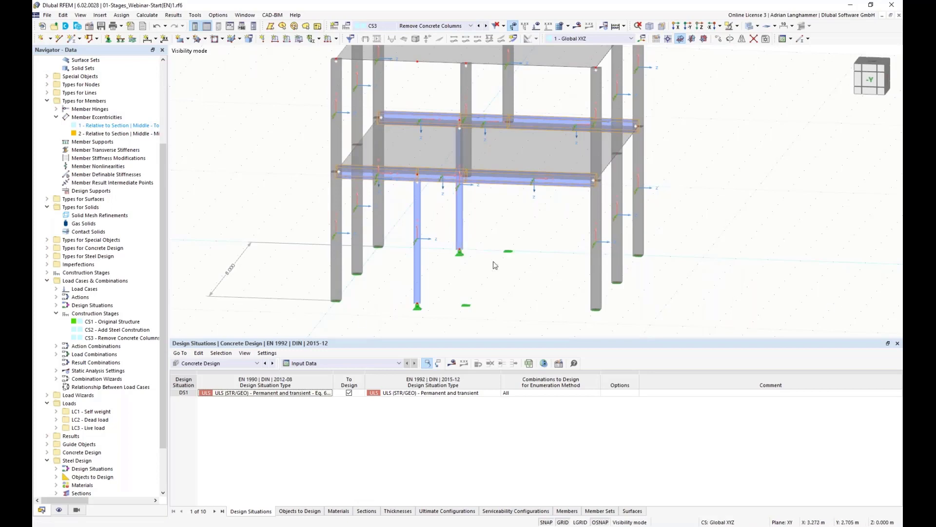
- Switch the tables to Steel Design and request its results, but decline starting the calculation
click(235, 363)
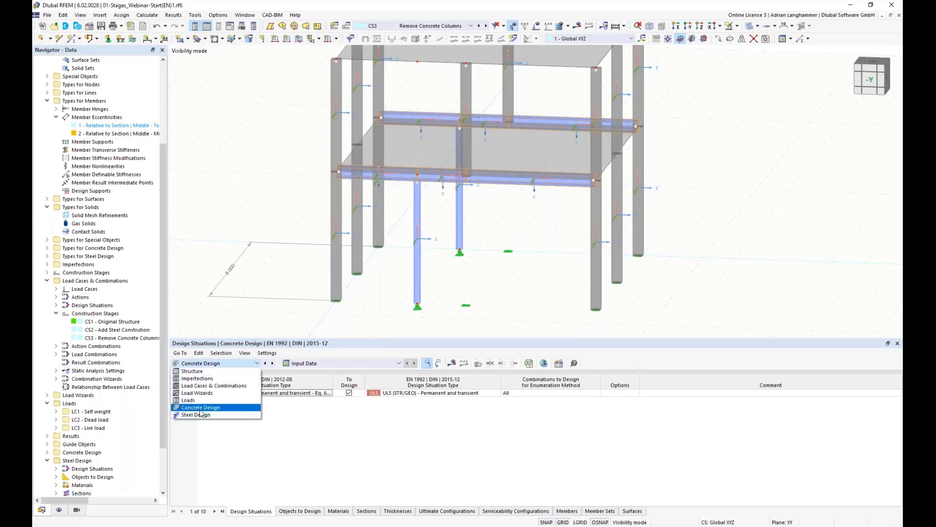
click(201, 414)
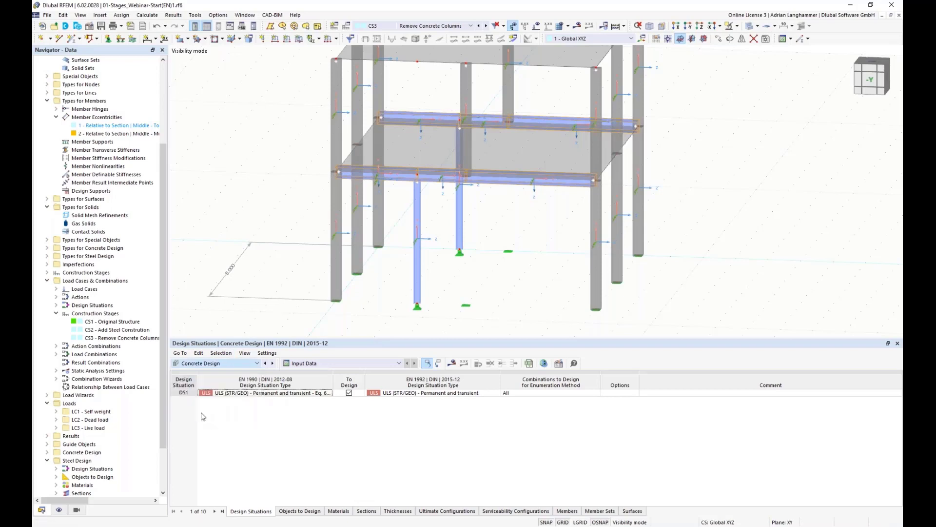
click(453, 365)
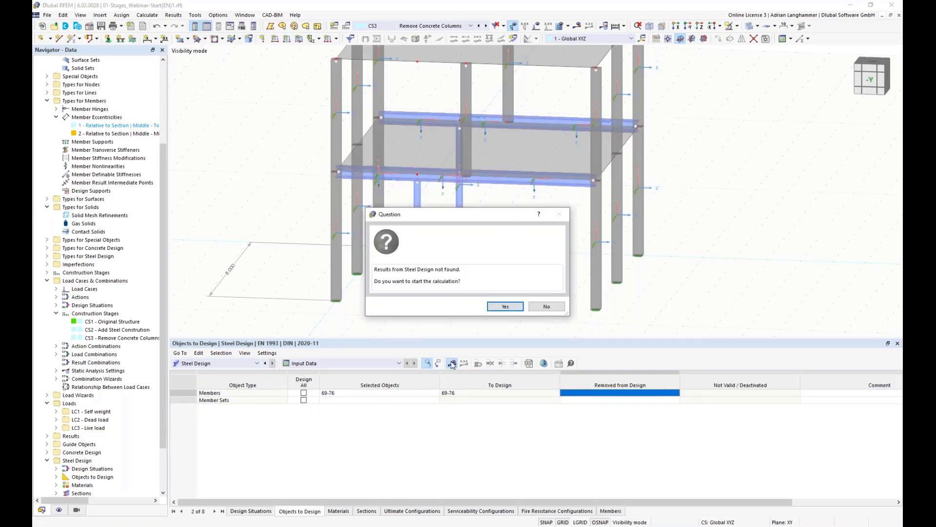
click(547, 306)
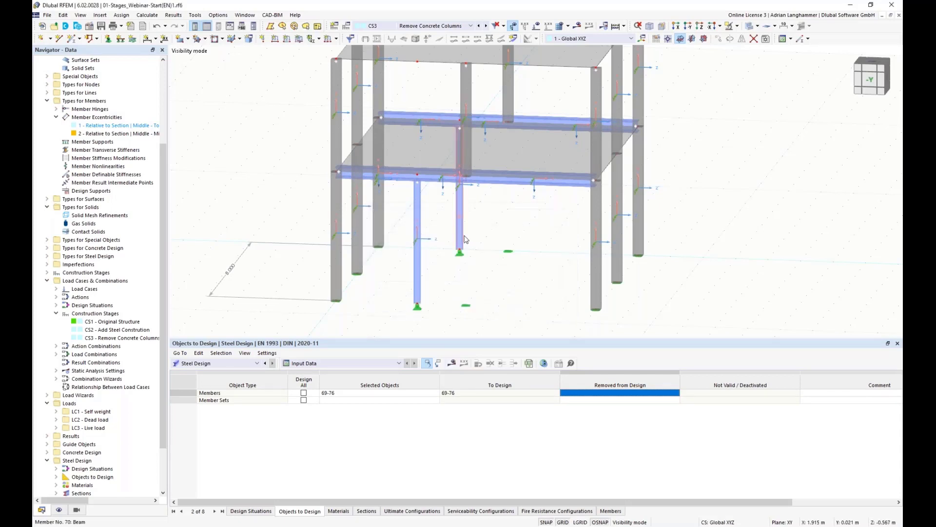
ctrl+middle_drag(569, 246, 476, 261)
scroll(476, 261, up, 5)
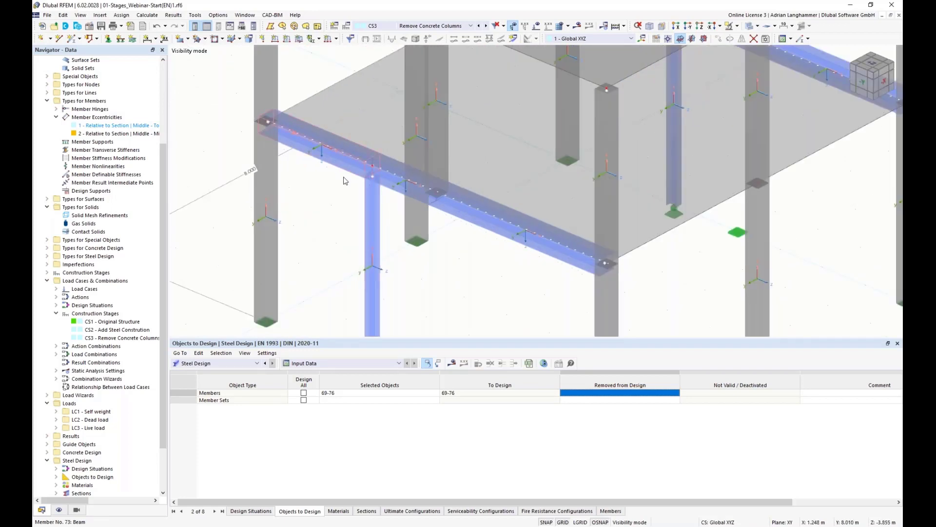
ctrl+middle_drag(620, 240, 634, 238)
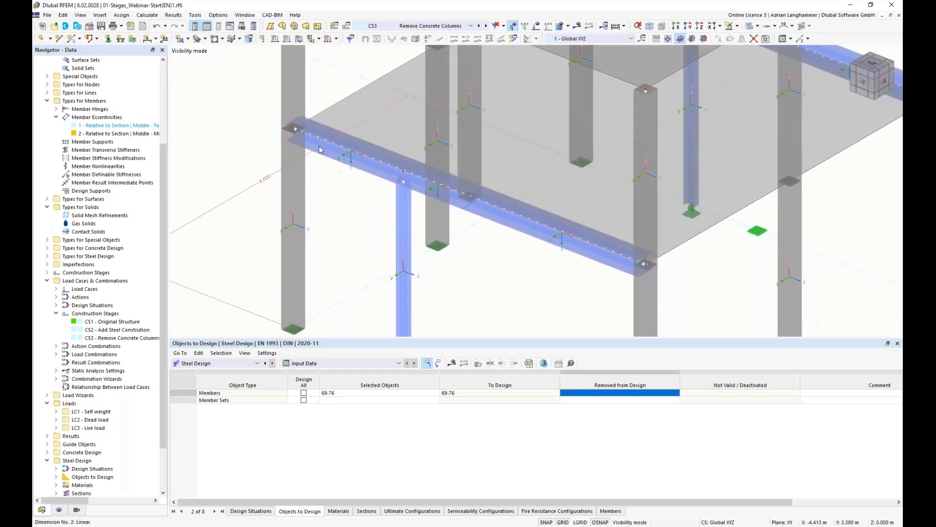
ctrl+middle_drag(557, 278, 619, 259)
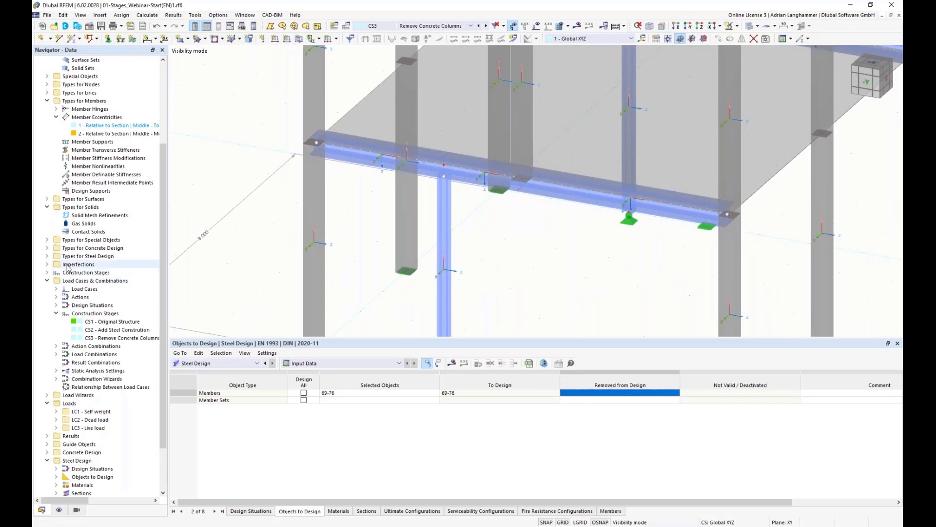
- Delete the line hinge type 1 from the model and accept the deletion
scroll(46, 234, up, 3)
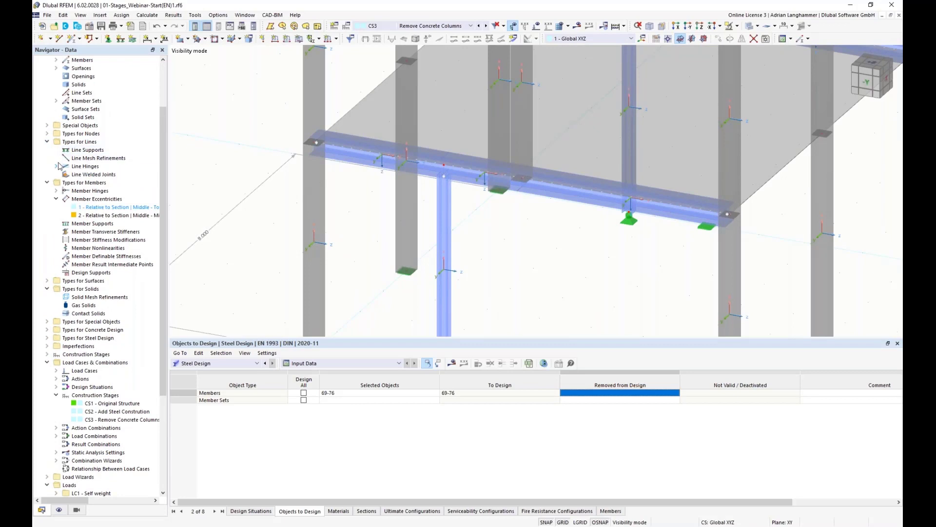
click(56, 166)
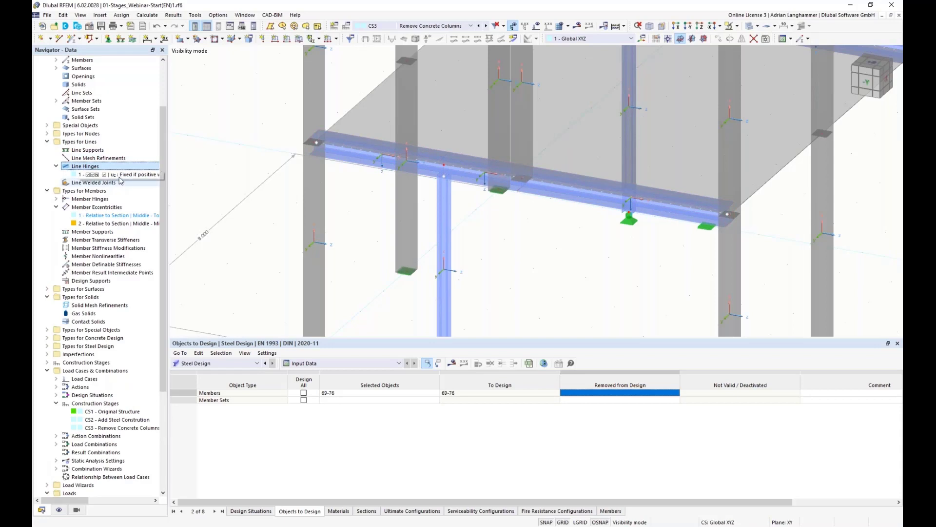
key(Delete)
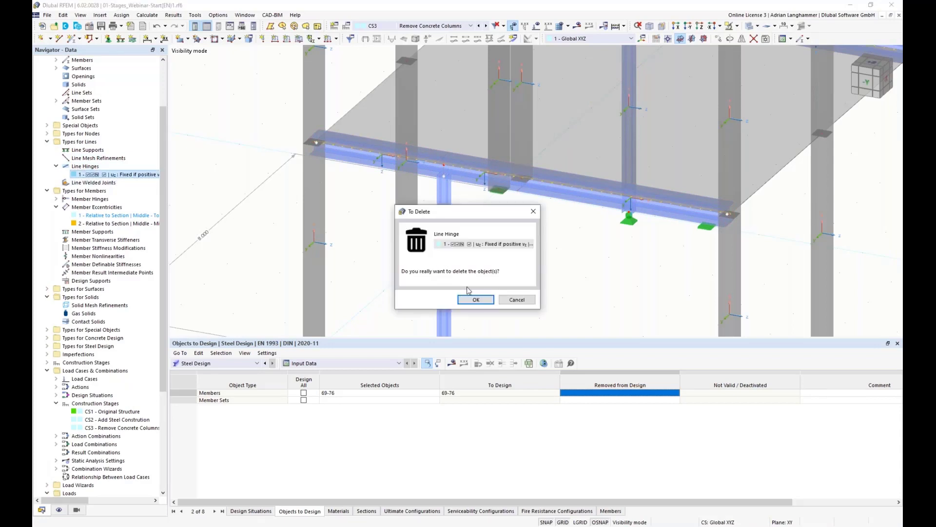
click(471, 299)
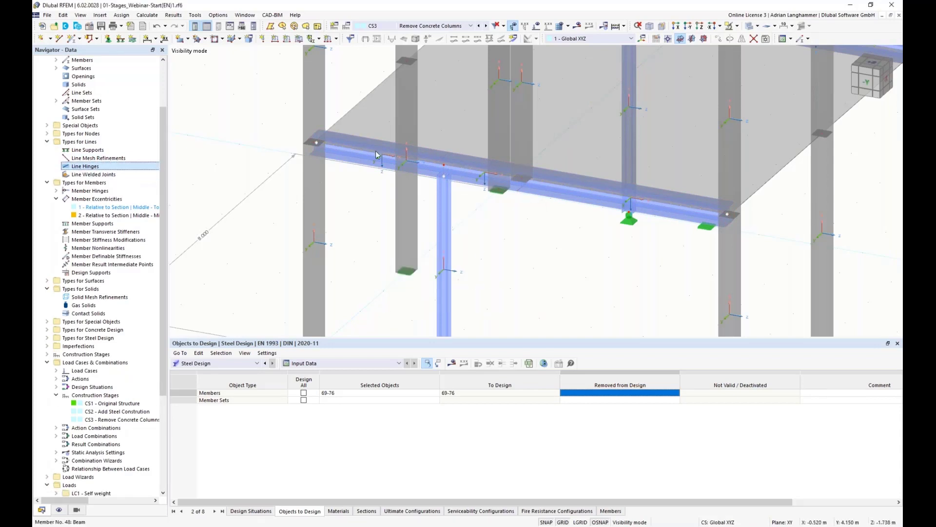
- Request the Steel Design results for members 69-76 and start the missing calculation
middle_drag(508, 269, 512, 240)
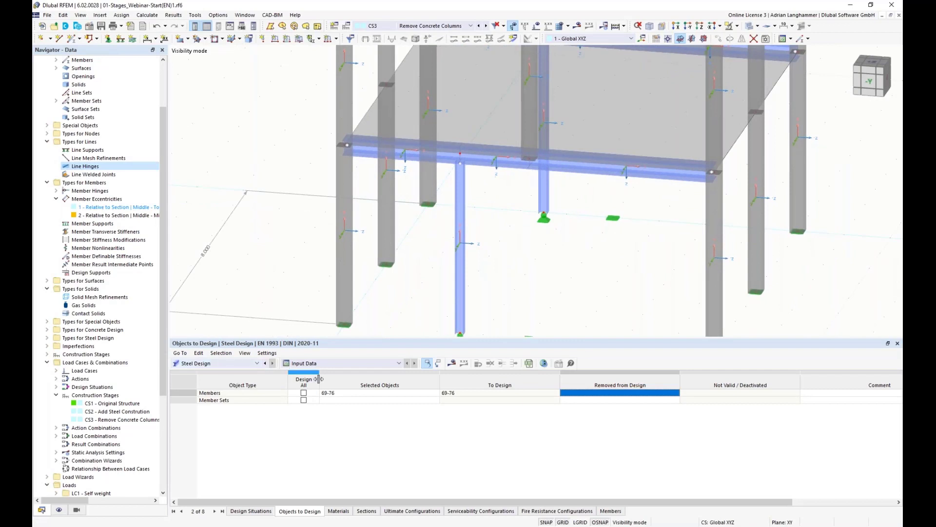
click(458, 366)
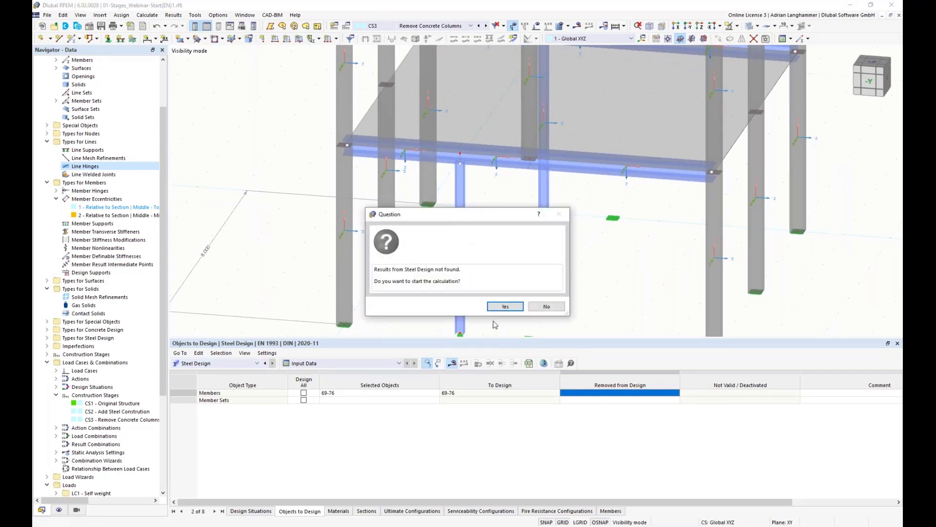
click(506, 306)
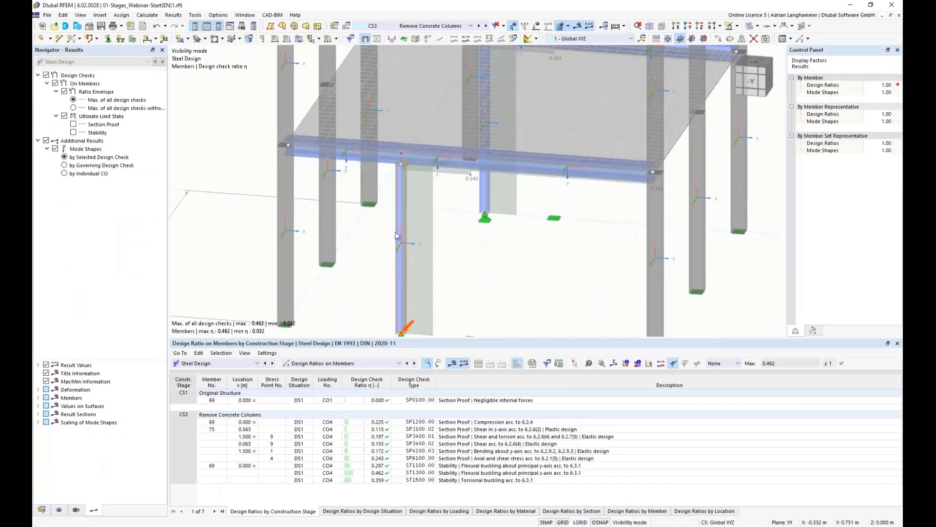
- Examine the steel design check ratios along the girders and supporting columns beneath the lower slab from several viewpoints
ctrl+middle_drag(483, 262, 347, 256)
ctrl+middle_drag(258, 236, 279, 230)
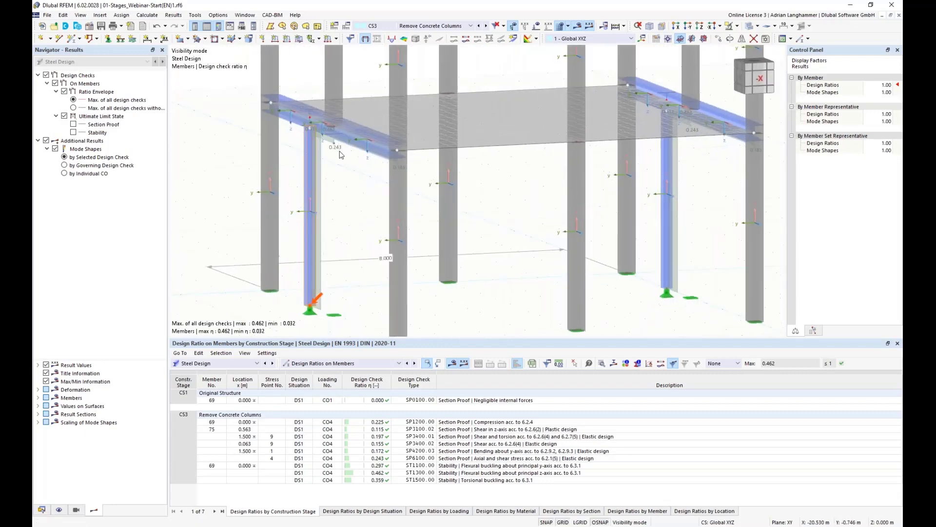
scroll(380, 137, up, 2)
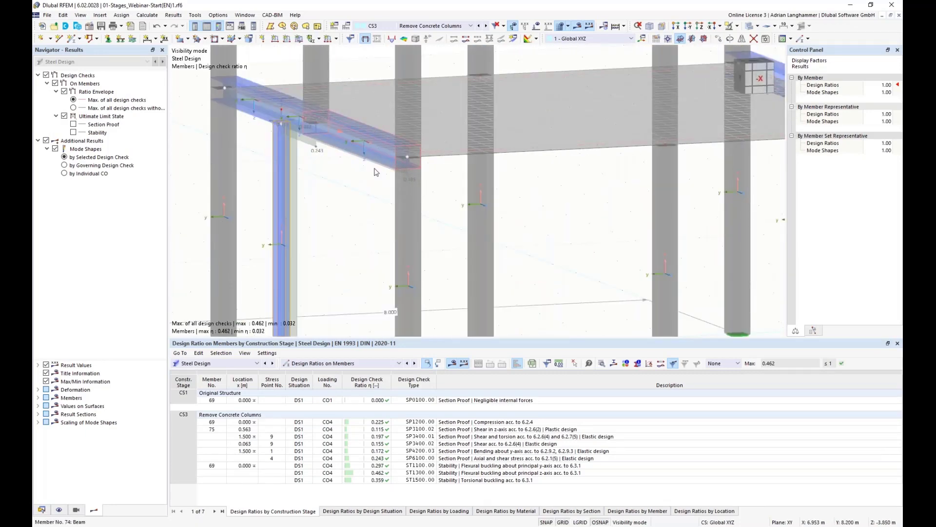
scroll(400, 151, up, 1)
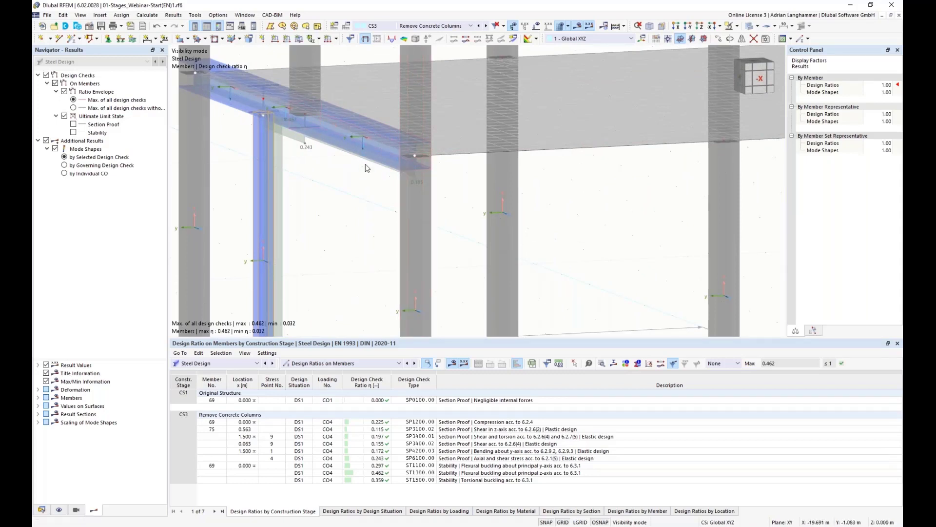
ctrl+middle_drag(360, 169, 400, 226)
ctrl+middle_drag(278, 150, 416, 216)
scroll(415, 216, down, 2)
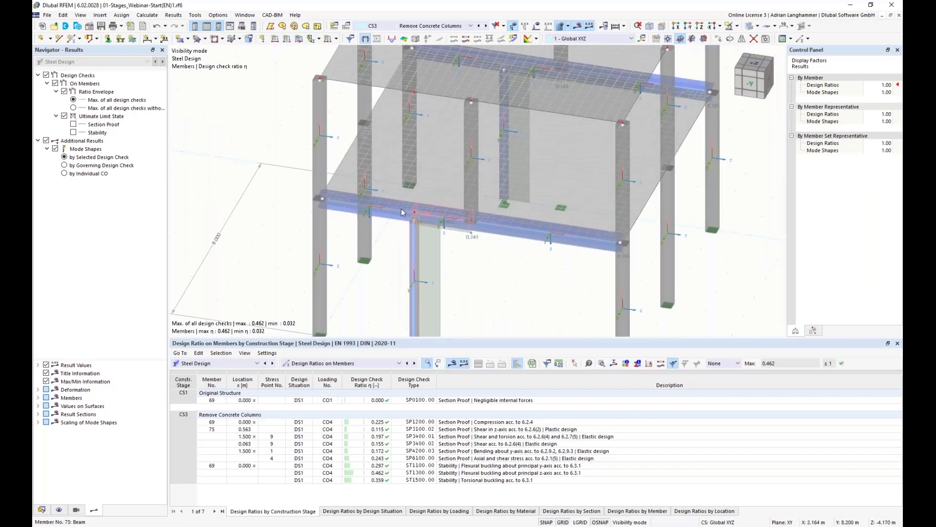
ctrl+middle_drag(375, 219, 438, 182)
middle_drag(546, 266, 504, 234)
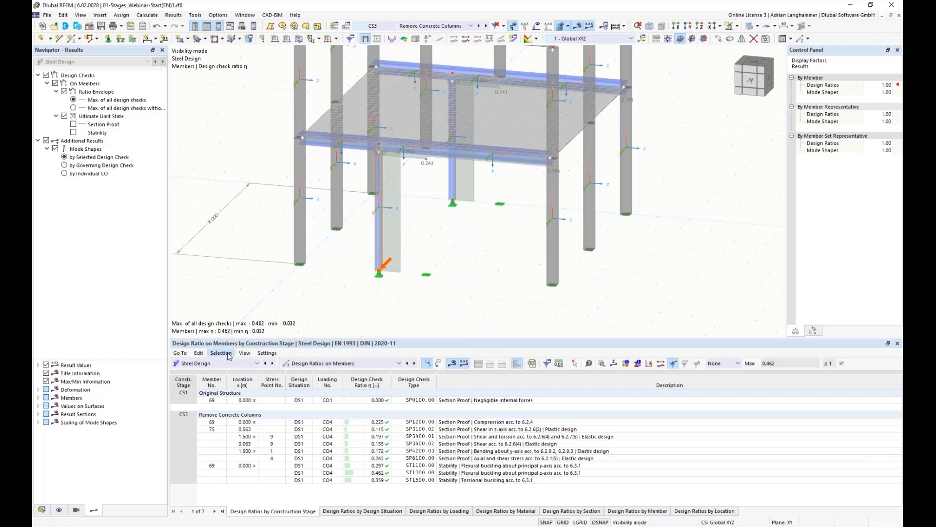
- Switch the tables to Concrete Design, request its results and start the missing calculation
click(217, 363)
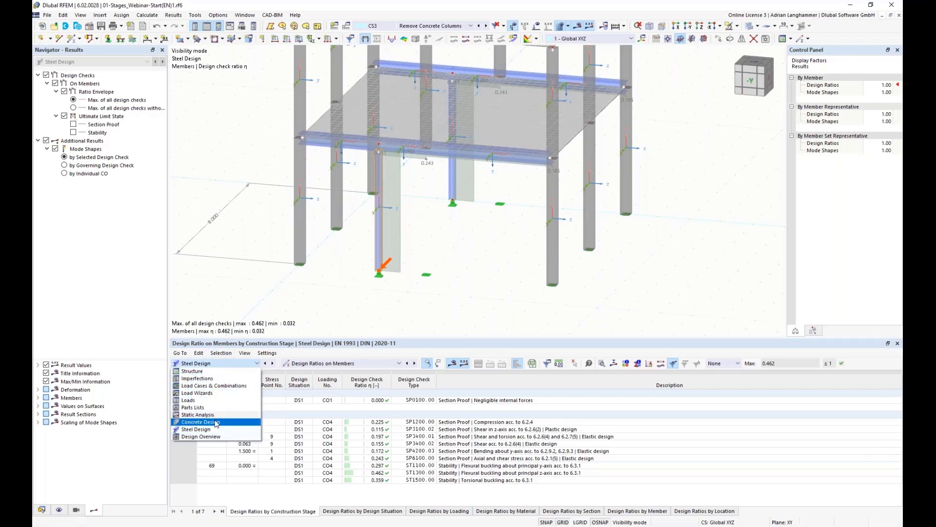
click(218, 422)
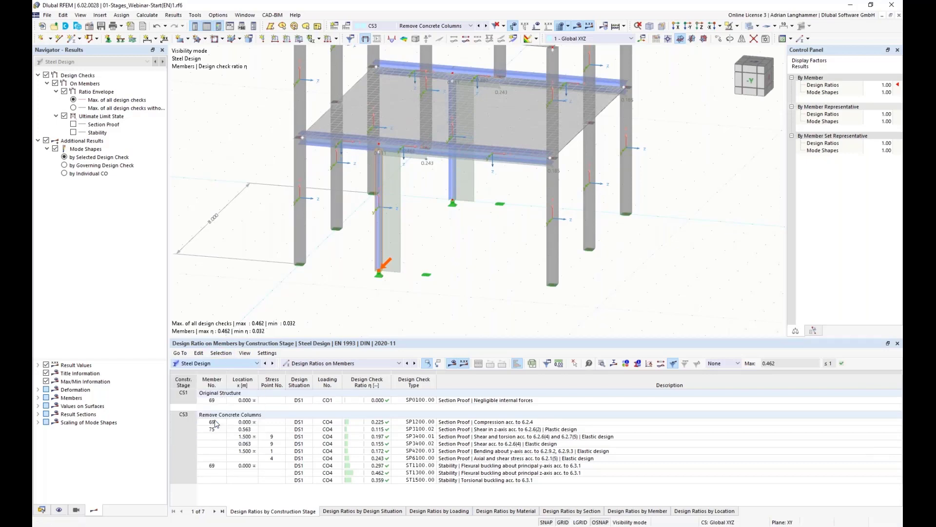
click(453, 365)
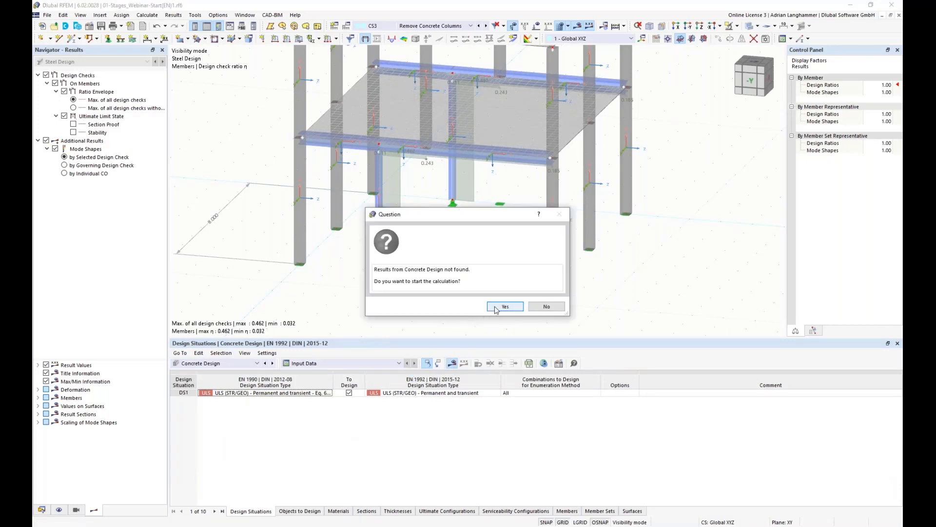
click(505, 306)
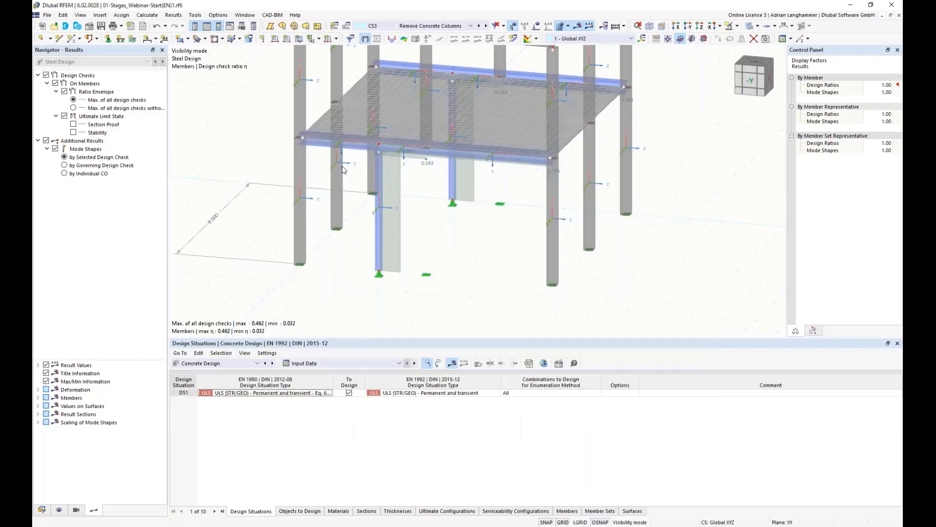
- View the not covered slab reinforcement for construction stage CS1 Original Structure, and switch the display to CS3 Remove Concrete Columns
middle_drag(260, 169, 267, 181)
click(470, 26)
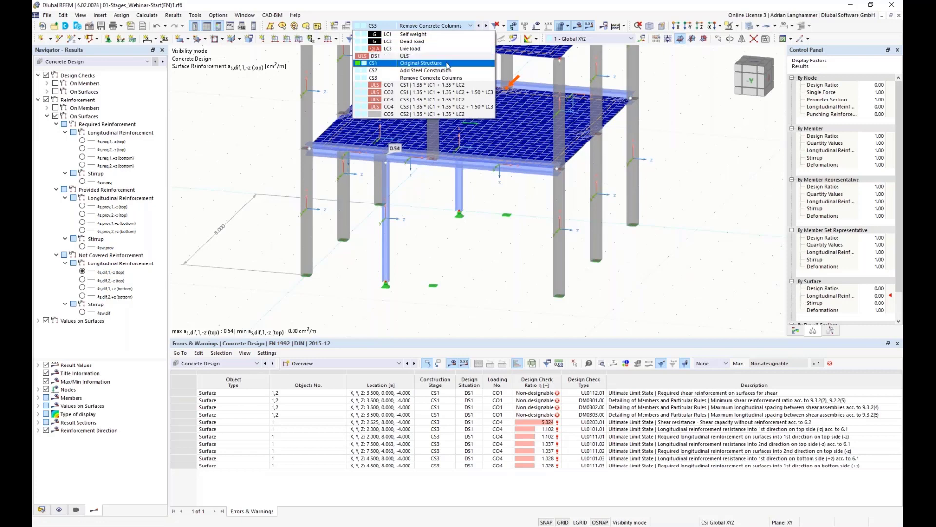
click(445, 63)
middle_drag(446, 205, 439, 225)
click(469, 27)
click(416, 78)
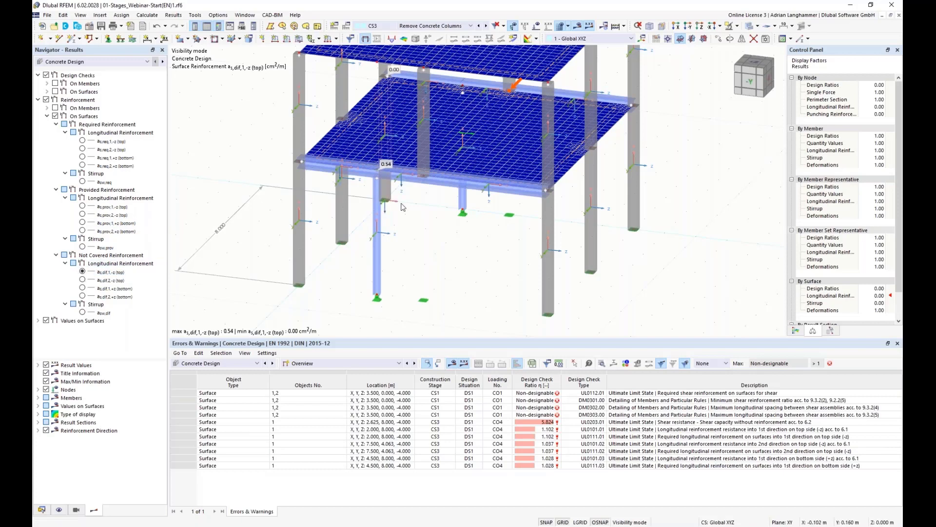
- Examine the not covered top reinforcement in direction 1 where the steel column meets the lower slab's front edge
middle_drag(385, 210, 459, 245)
scroll(412, 198, up, 4)
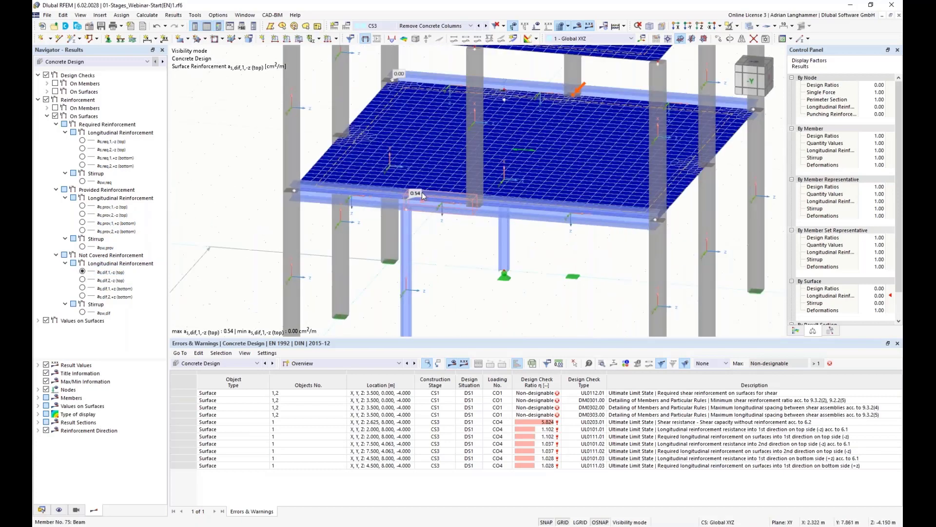
mouse_move(409, 201)
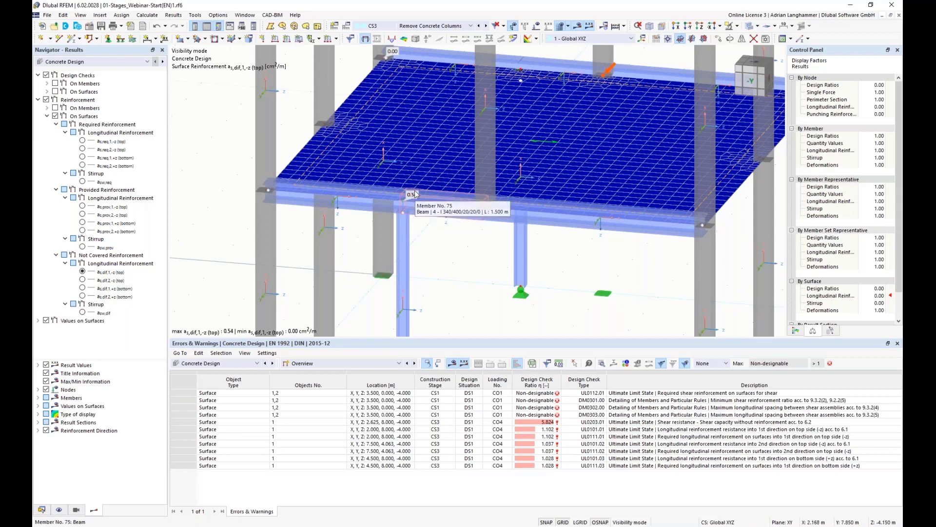
scroll(425, 222, up, 4)
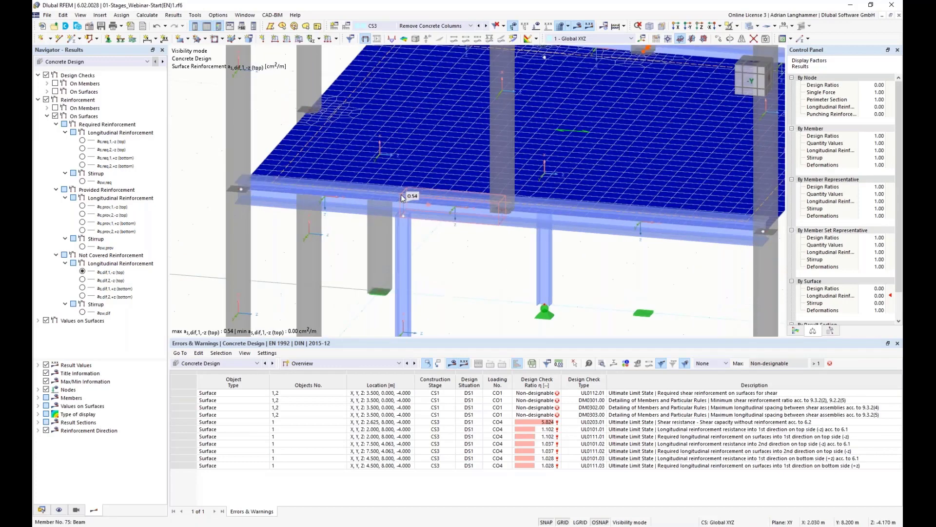
ctrl+middle_drag(432, 214, 435, 226)
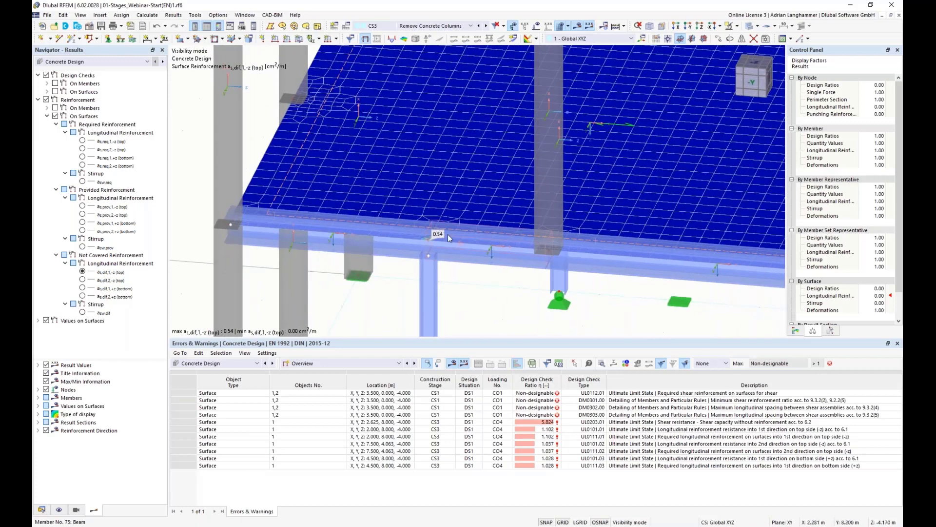
scroll(426, 219, down, 3)
ctrl+middle_drag(427, 220, 341, 242)
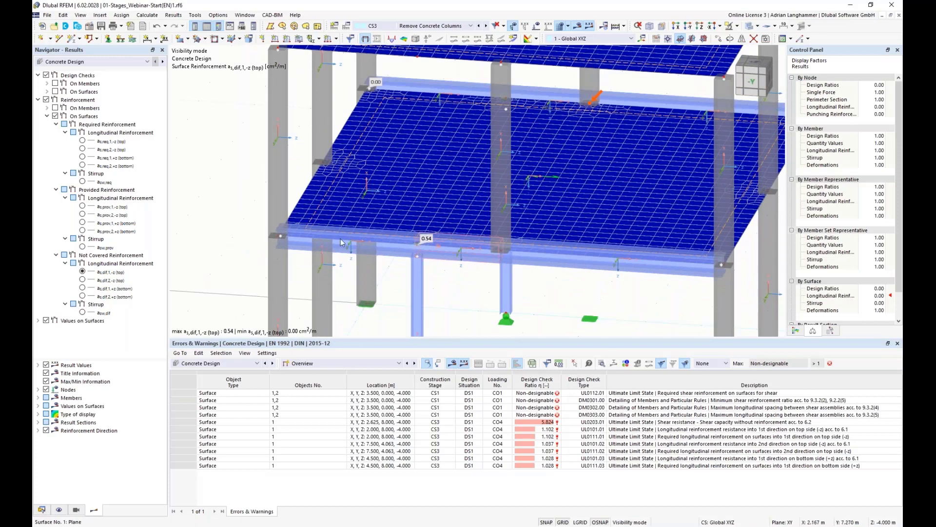
- Examine the lower slab's not covered longitudinal reinforcement for direction 2 at the top and direction 1 at the bottom
click(83, 279)
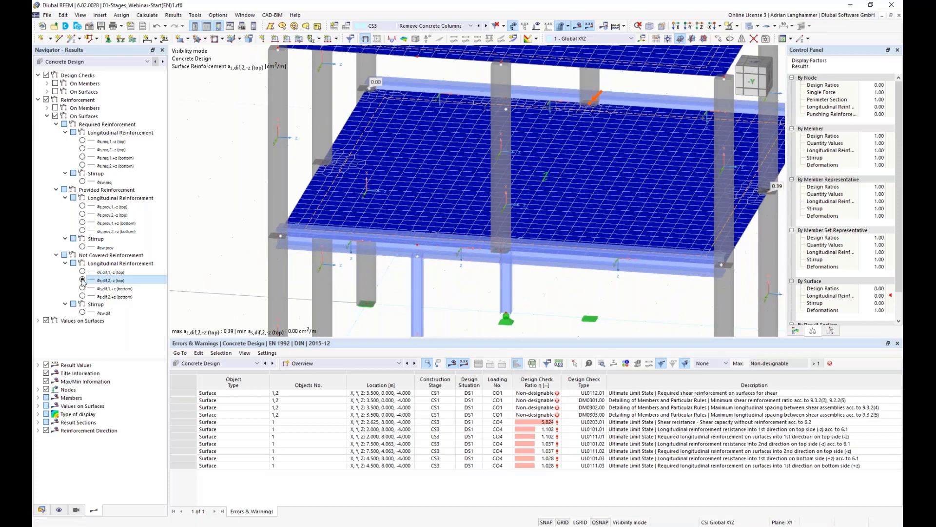
middle_drag(723, 199, 657, 197)
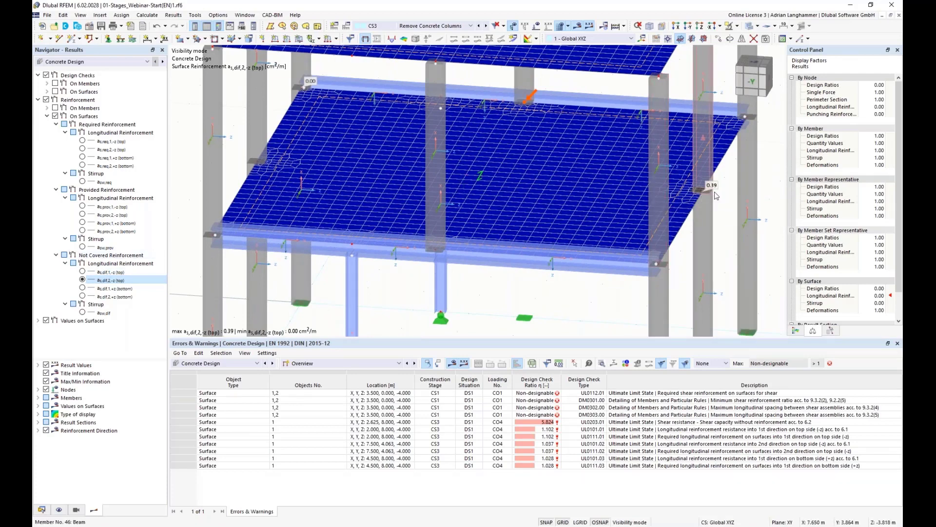
click(83, 288)
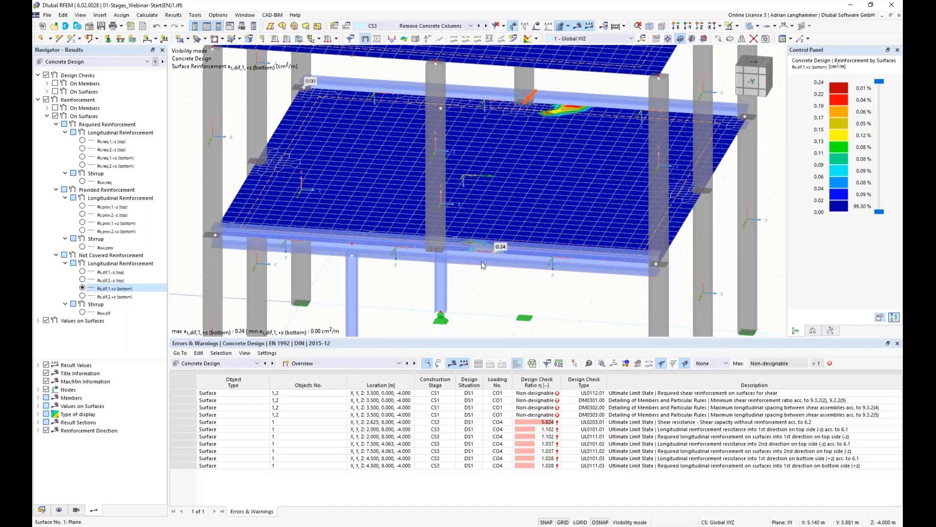
ctrl+middle_drag(481, 291, 480, 244)
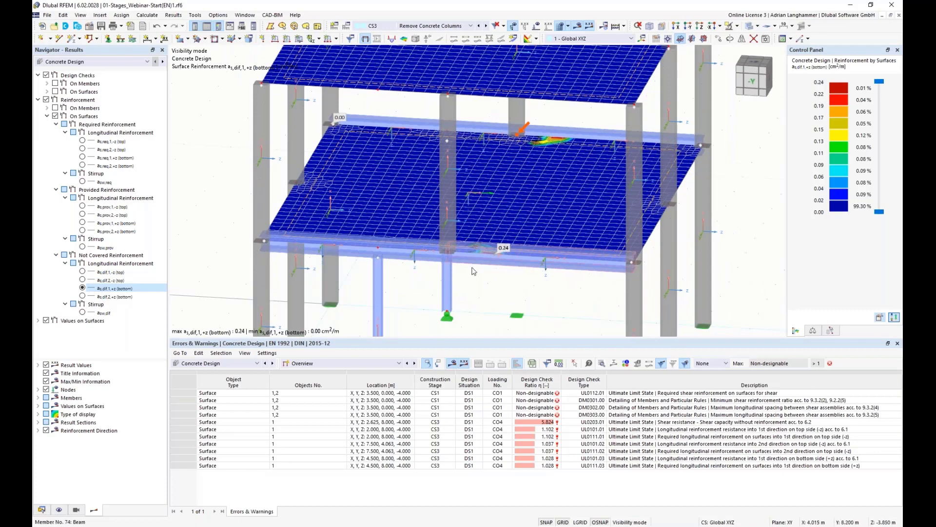
- Bring the whole structure into view and enlarge the model area by reducing the height of the results table
scroll(442, 203, down, 2)
middle_drag(404, 239, 396, 210)
scroll(397, 211, down, 1)
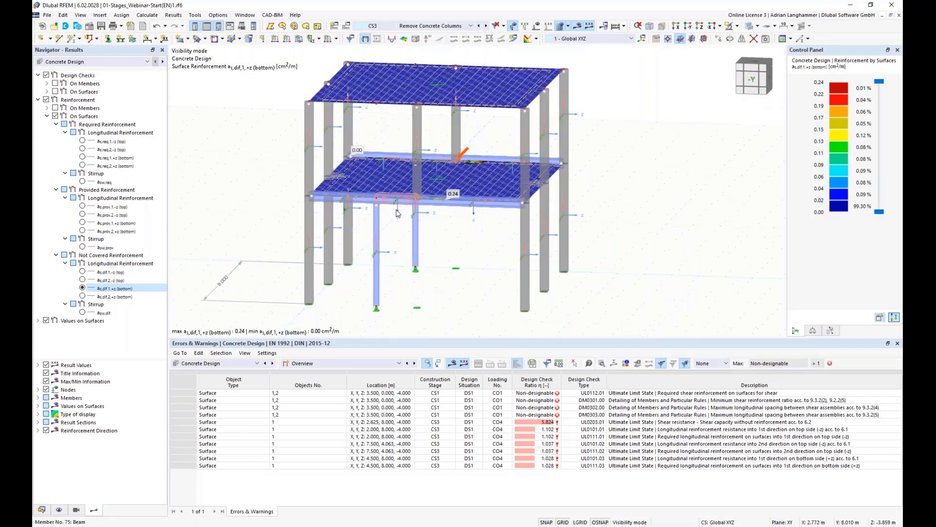
middle_drag(441, 247, 455, 287)
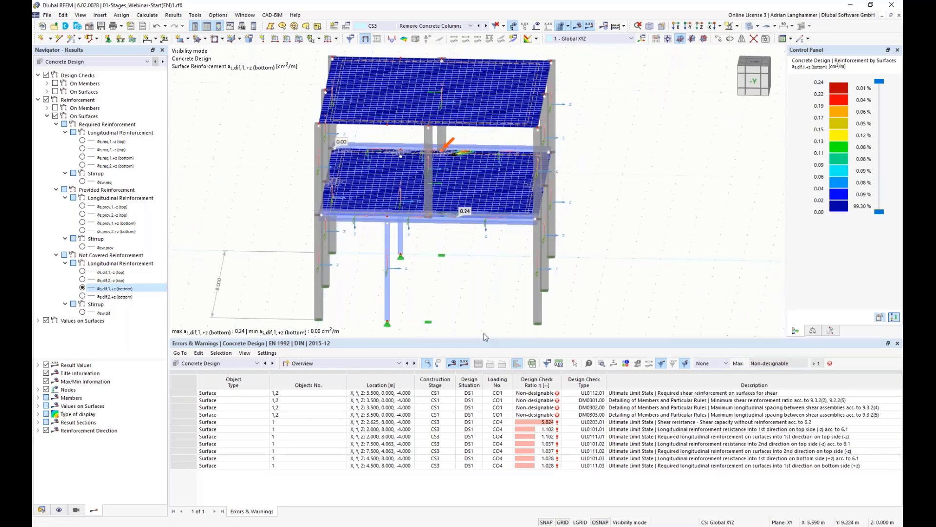
drag(487, 338, 487, 360)
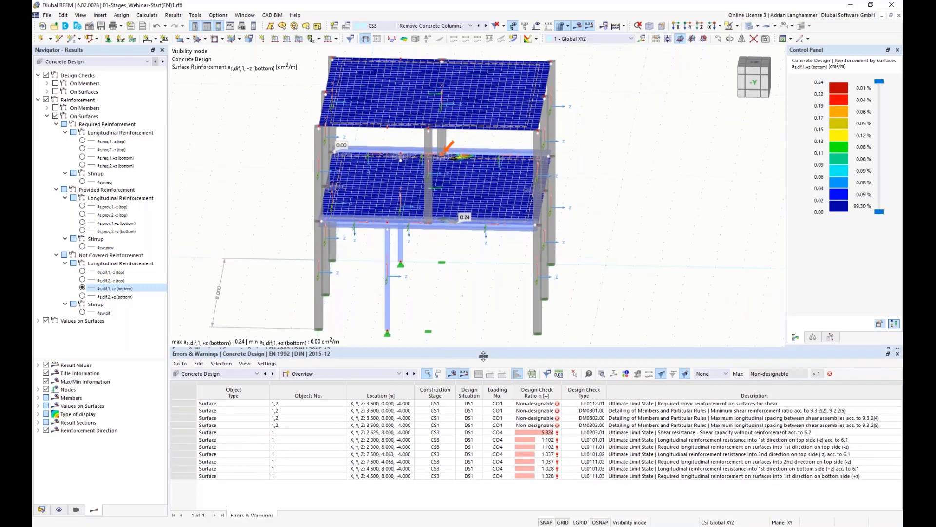
ctrl+middle_drag(471, 313, 591, 315)
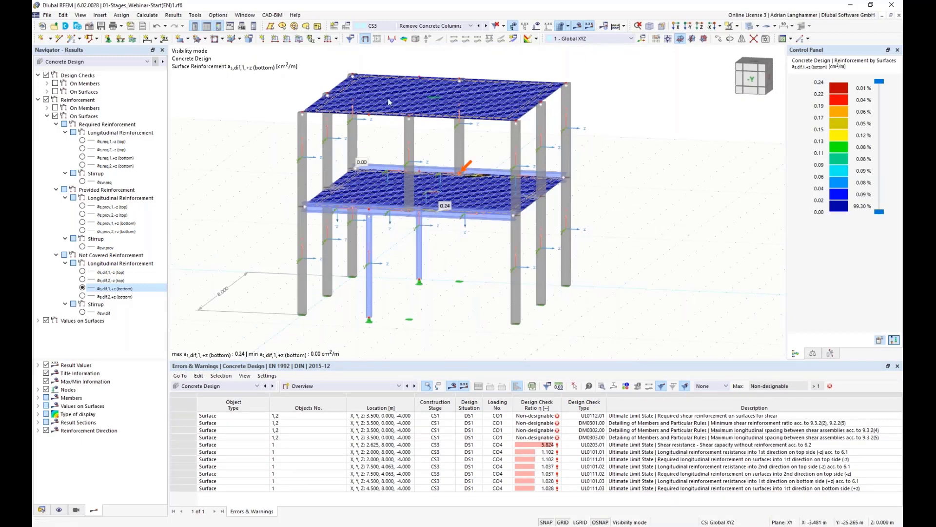
ctrl+middle_drag(477, 243, 480, 242)
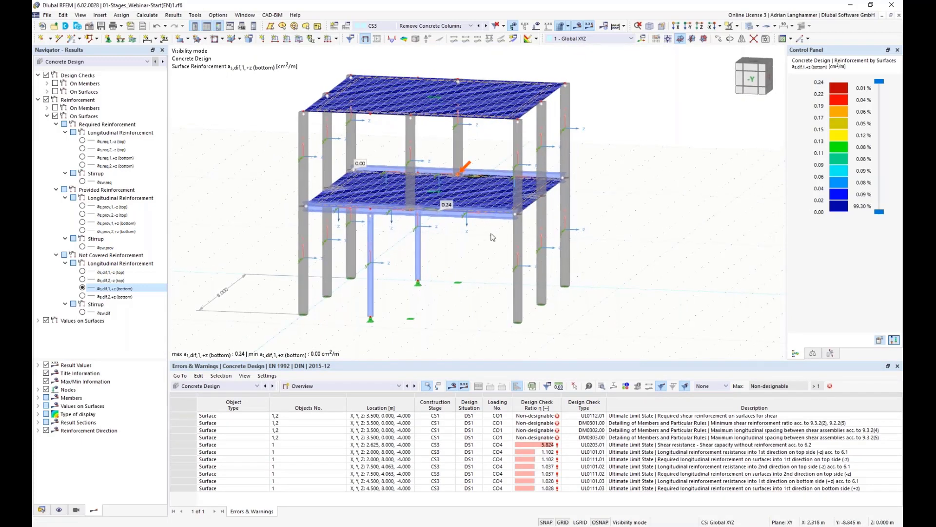
middle_drag(266, 156, 244, 146)
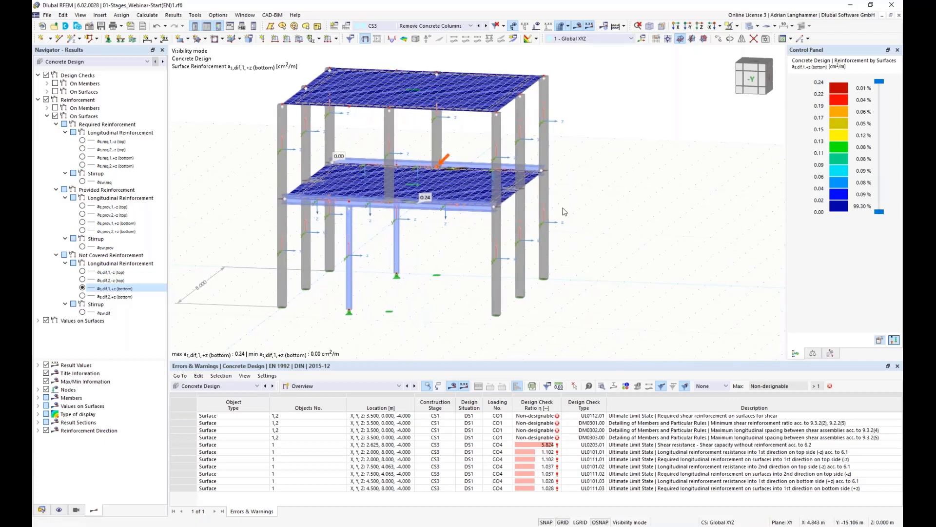
ctrl+middle_drag(439, 242, 445, 241)
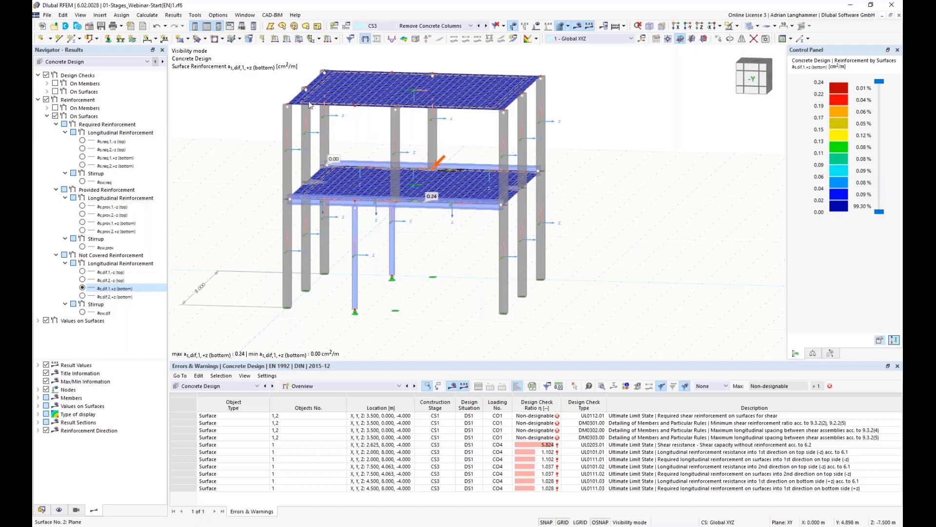
middle_drag(360, 134, 369, 152)
scroll(369, 152, up, 2)
scroll(372, 155, down, 1)
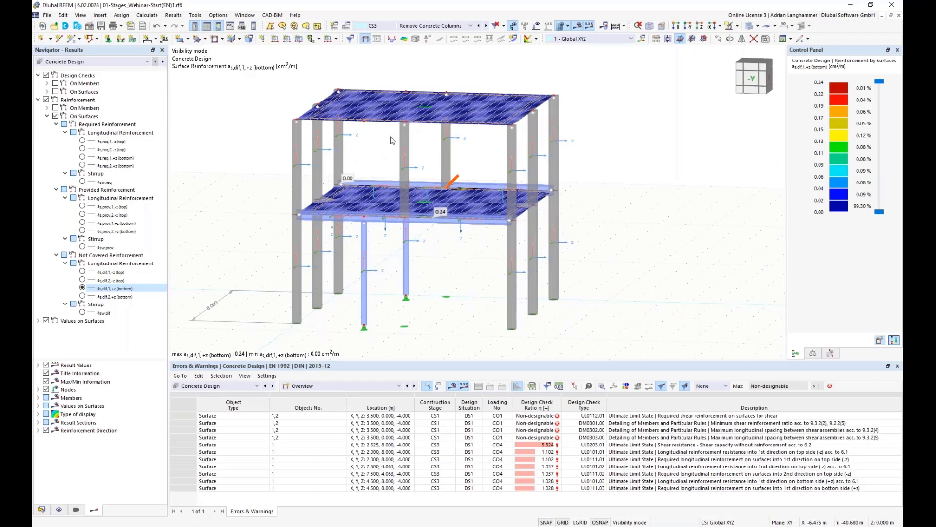
scroll(395, 197, down, 4)
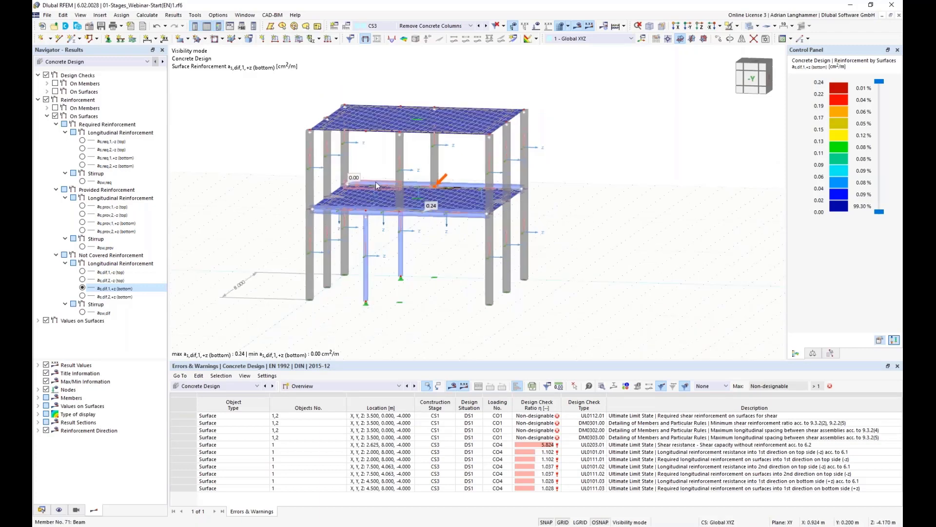
middle_drag(391, 202, 401, 244)
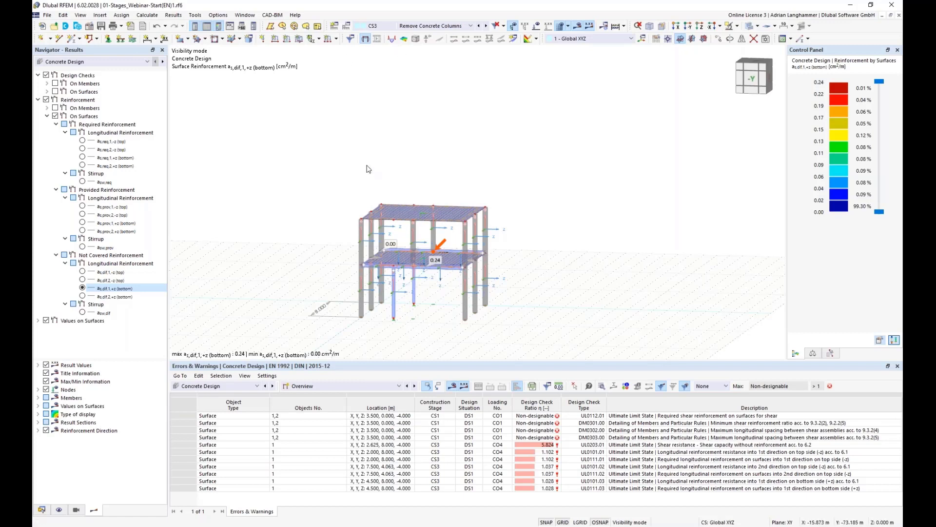
middle_drag(381, 137, 404, 168)
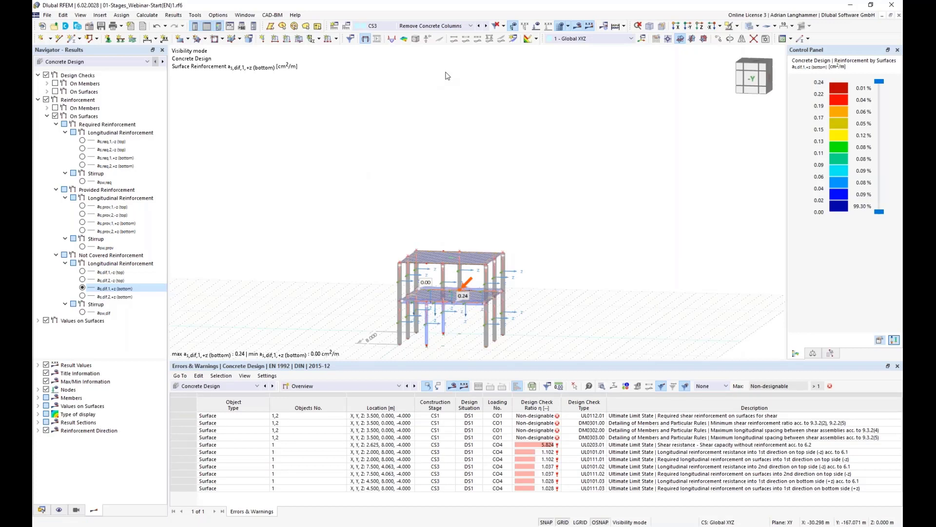
mouse_move(444, 83)
middle_down()
mouse_move(443, 96)
mouse_move(442, 89)
middle_up()
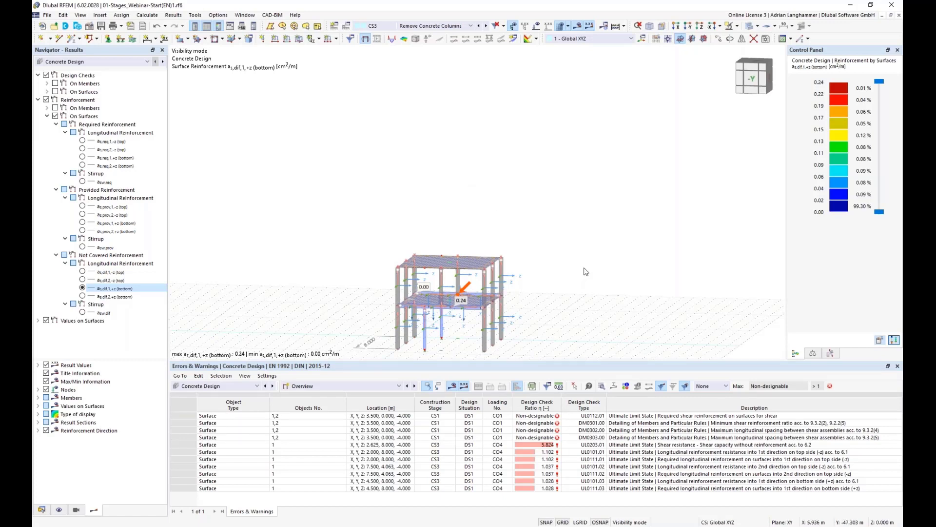
ctrl+middle_drag(584, 268, 540, 293)
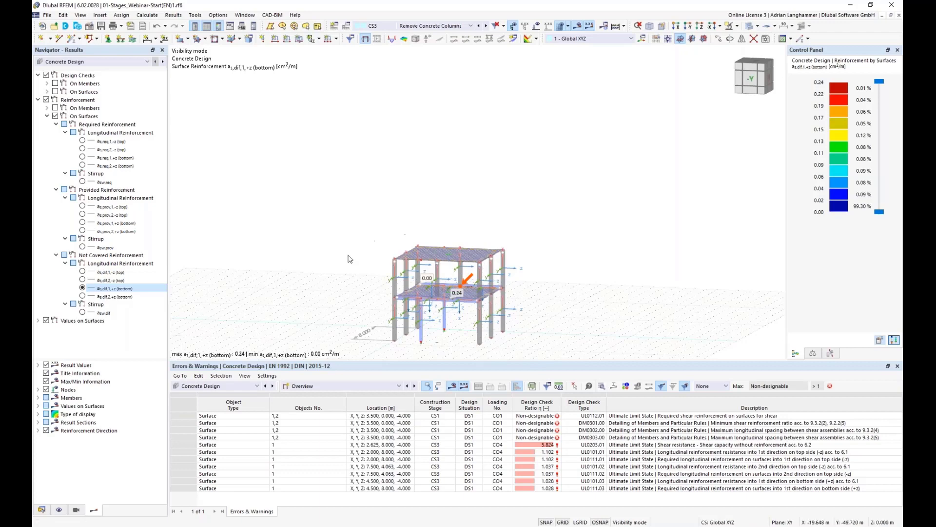
middle_drag(334, 266, 333, 263)
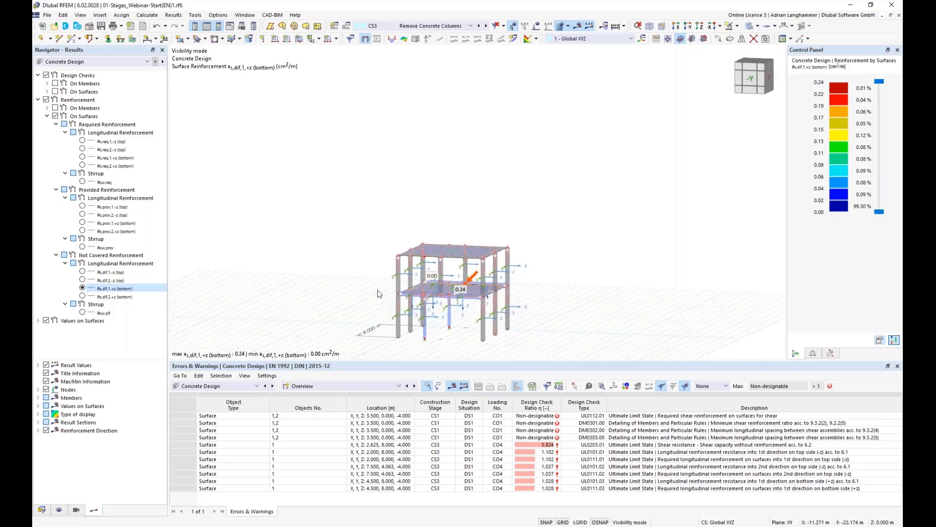
mouse_move(379, 293)
ctrl+middle_down()
mouse_move(360, 291)
mouse_move(372, 289)
ctrl+middle_up()
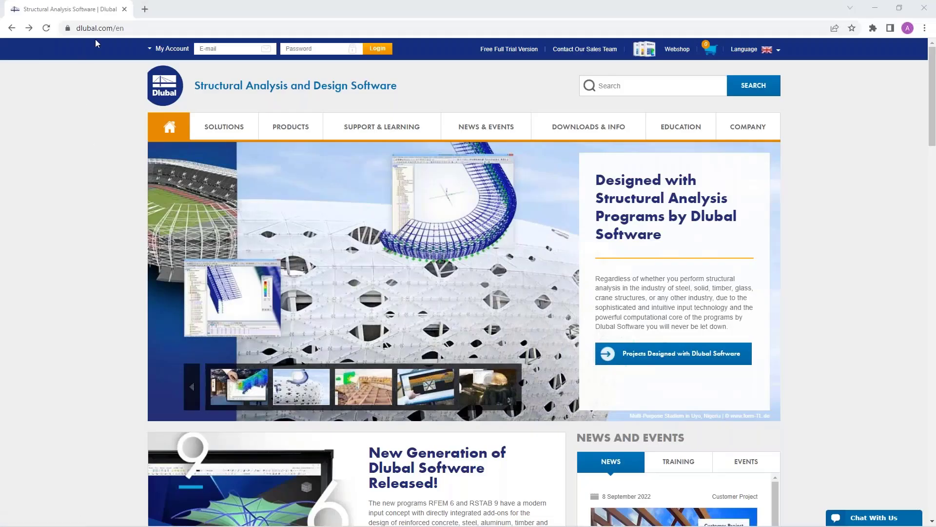
- Switch to the Dlubal website in the browser and open its webinars overview
mouse_move(469, 130)
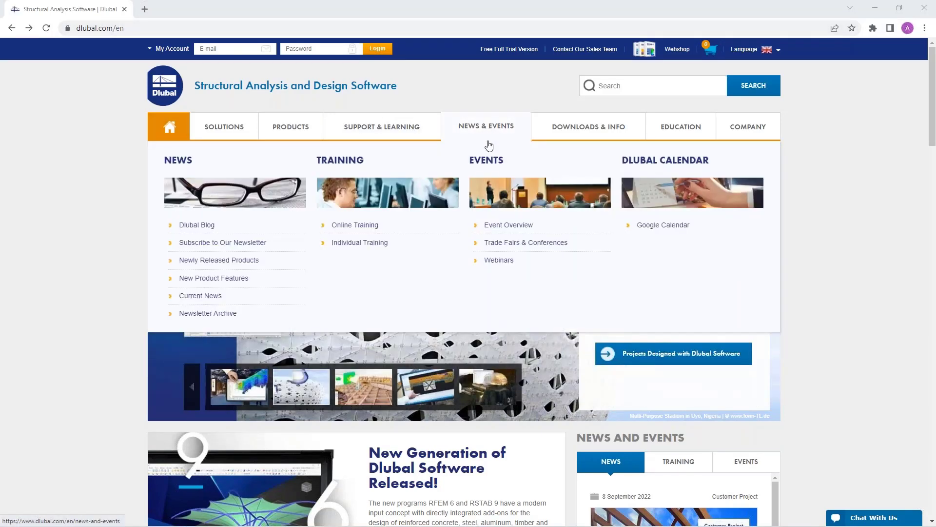
click(500, 264)
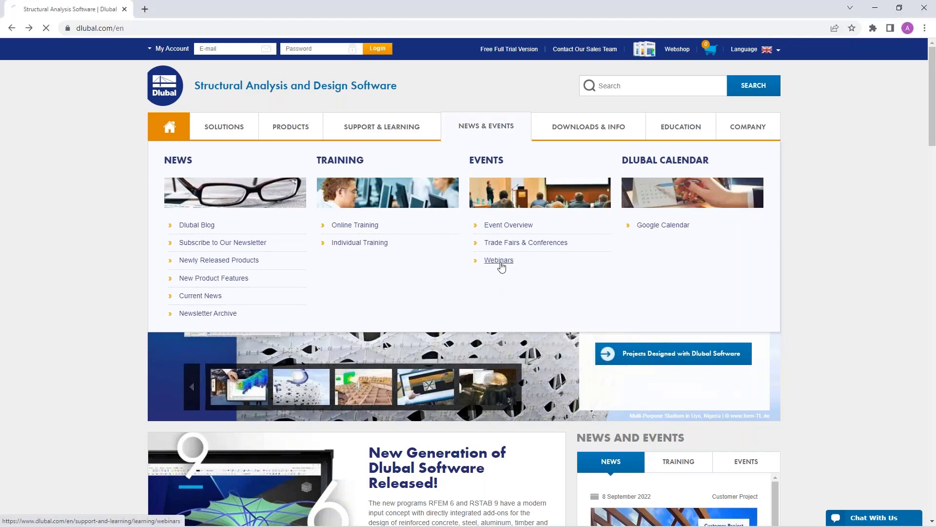
scroll(507, 286, down, 1)
scroll(507, 287, down, 8)
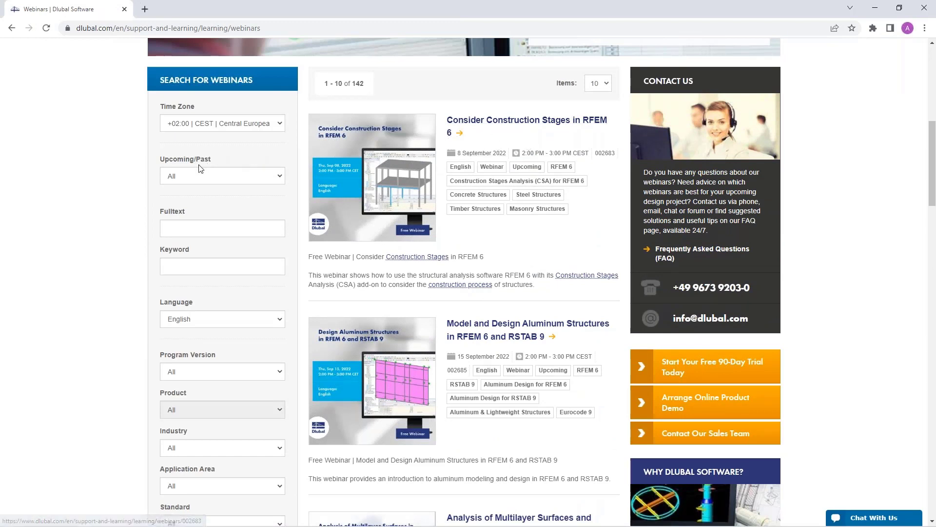
- Search the webinars' full text for "stages"
click(195, 225)
text(stages)
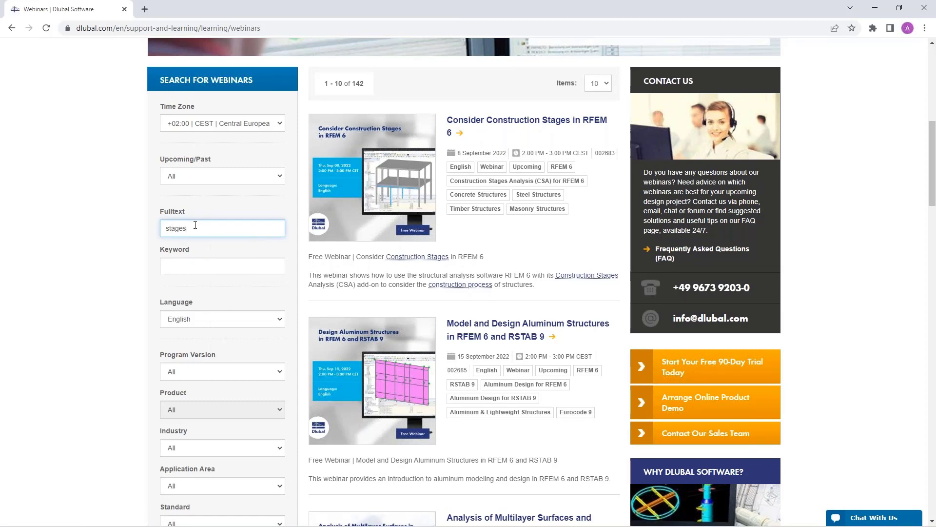
key(Return)
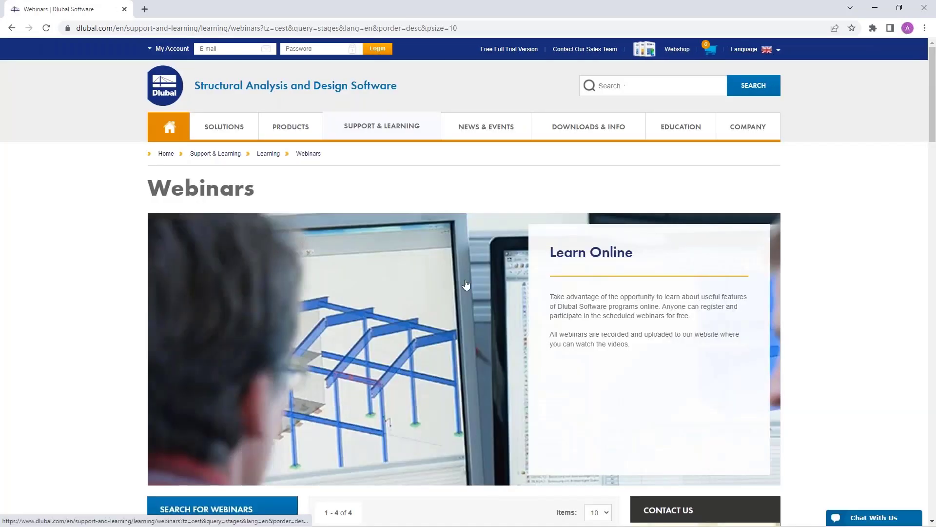
- Find the 8 September 2022 webinar "Consider Construction Stages in RFEM 6" among the results and open its information page
scroll(482, 249, down, 8)
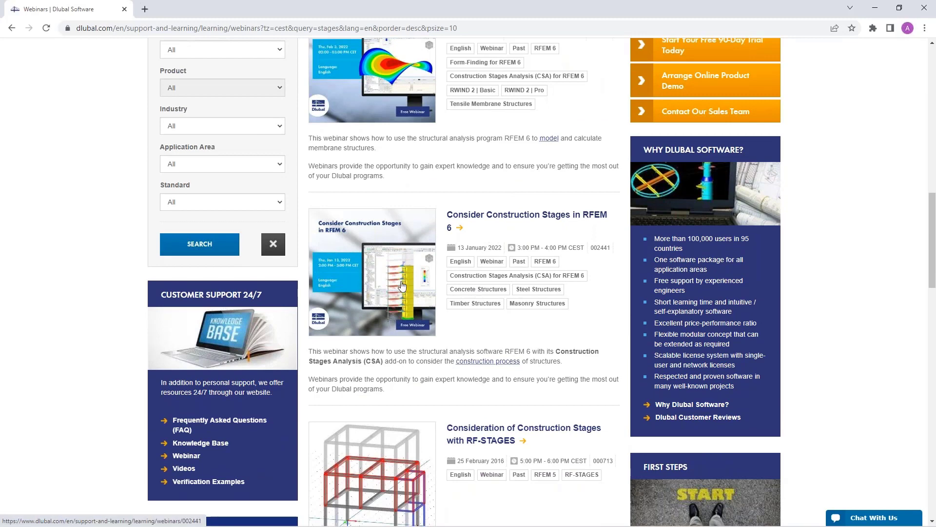
scroll(405, 313, up, 10)
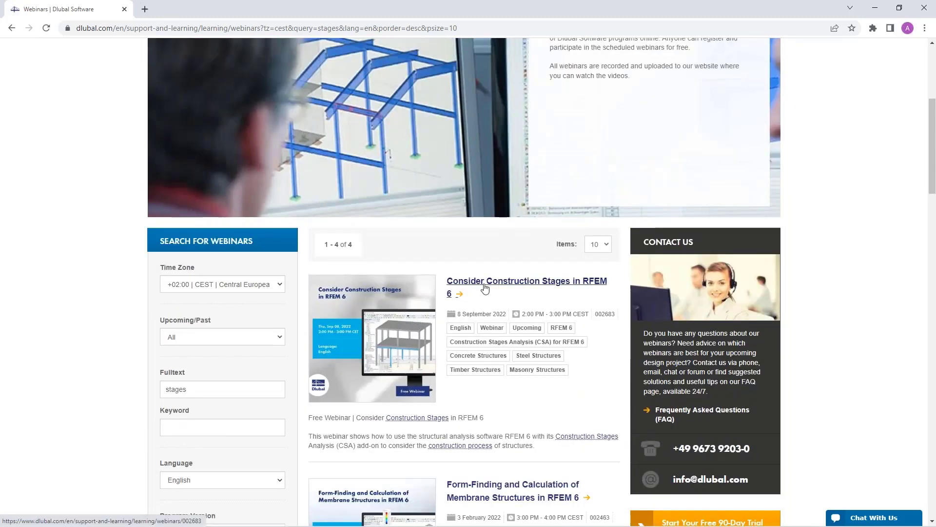
click(489, 286)
scroll(491, 312, down, 5)
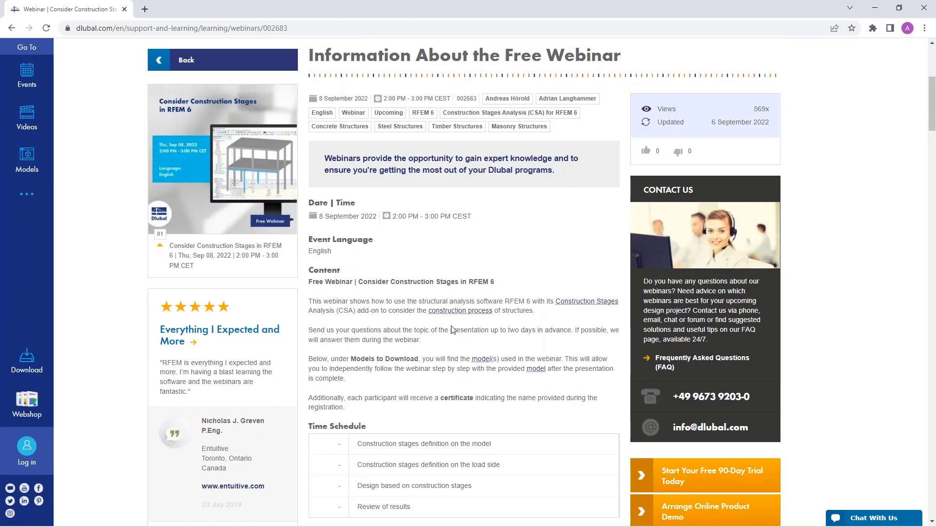
- Look through the webinar page for the presentation slides and the Reinforced Concrete Building model offered for download
scroll(376, 351, down, 12)
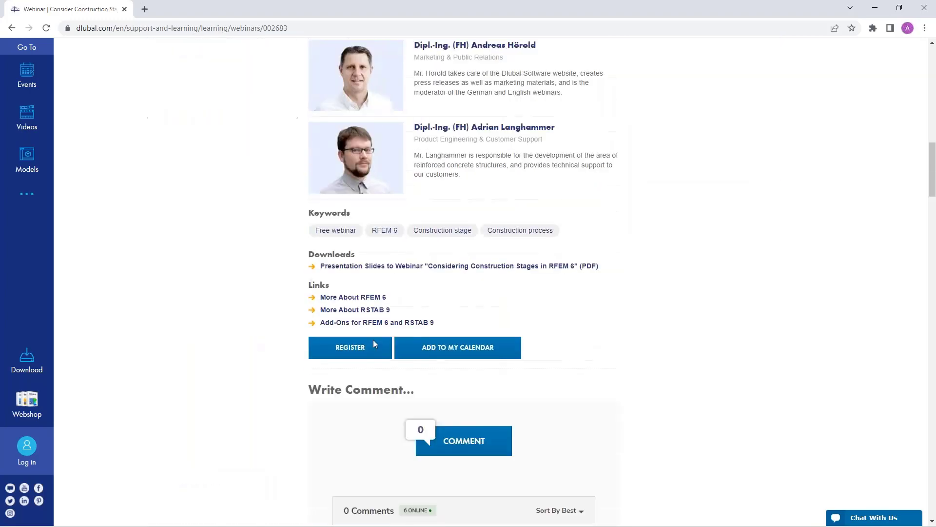
scroll(495, 330, down, 8)
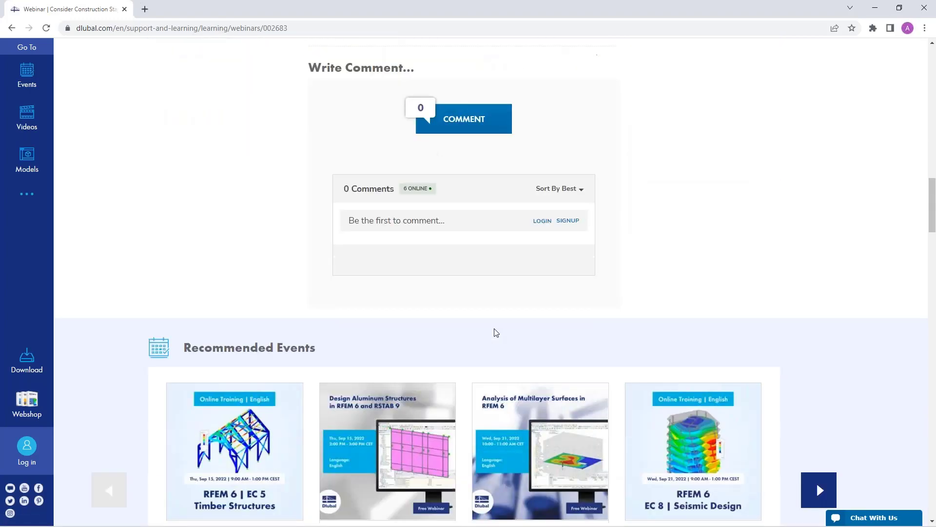
scroll(386, 323, down, 14)
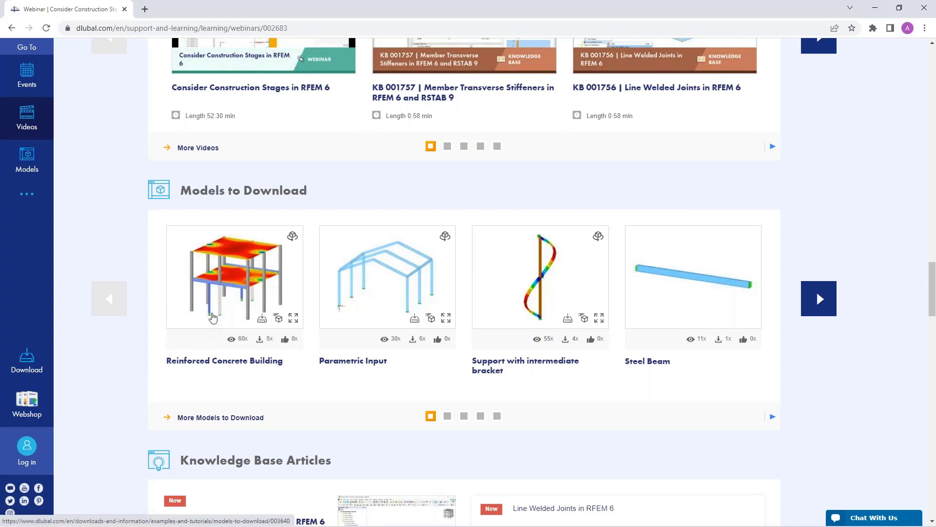
click(217, 292)
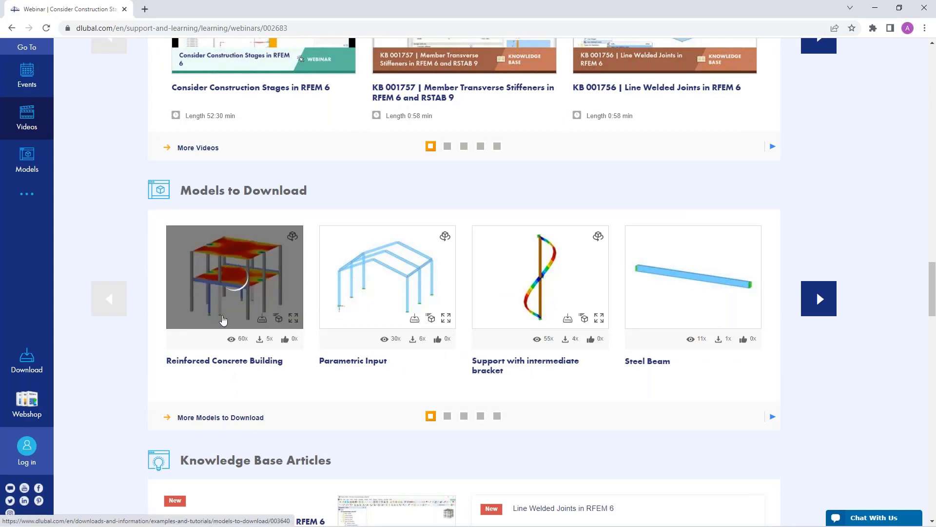
scroll(463, 283, up, 11)
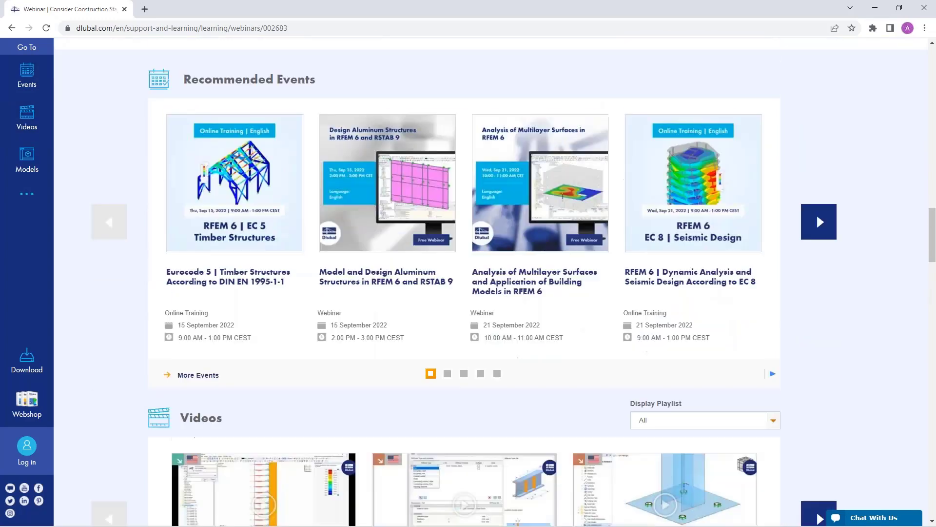
scroll(816, 212, up, 10)
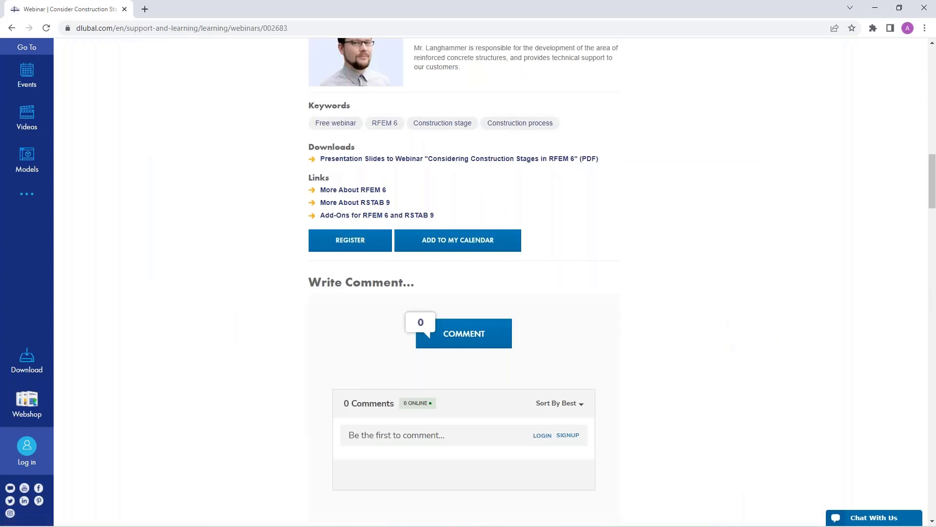
scroll(463, 282, up, 10)
scroll(336, 305, up, 9)
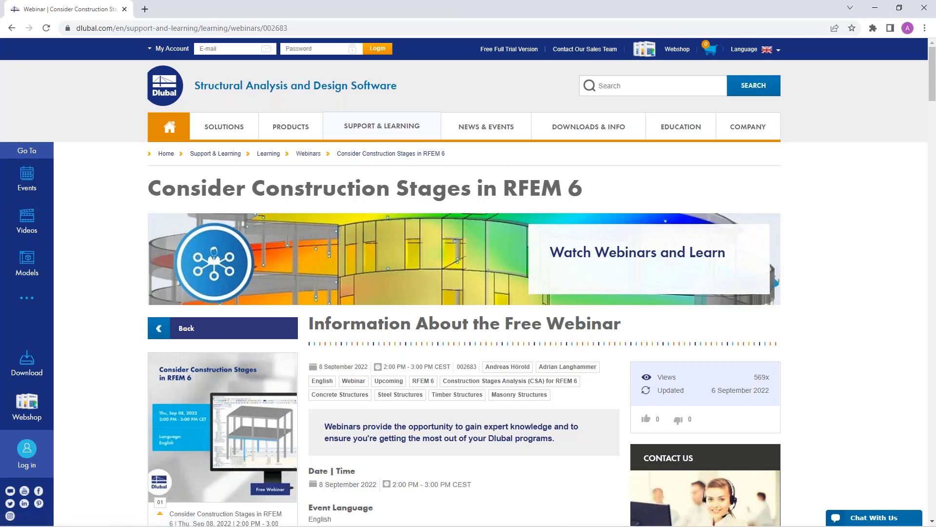
- Open the Free Full Trial Version page and examine the trial downloads for RFEM 6, RSTAB 9, RSECTION 1 and RWIND 2
click(507, 51)
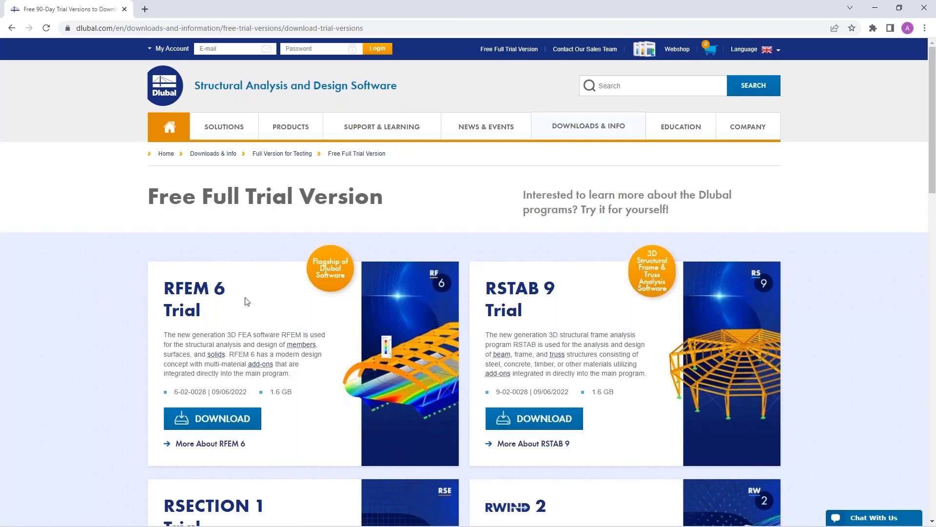
scroll(247, 302, down, 1)
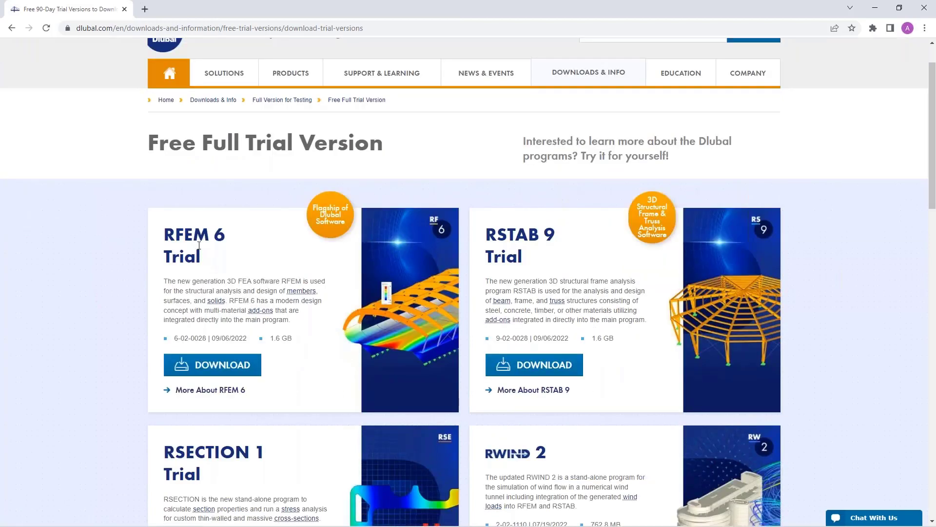
scroll(217, 252, down, 3)
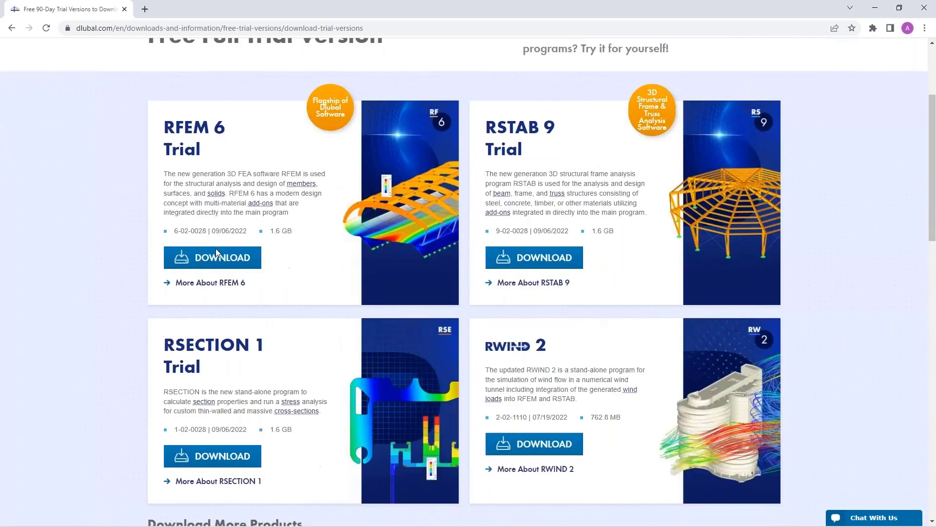
scroll(217, 250, up, 2)
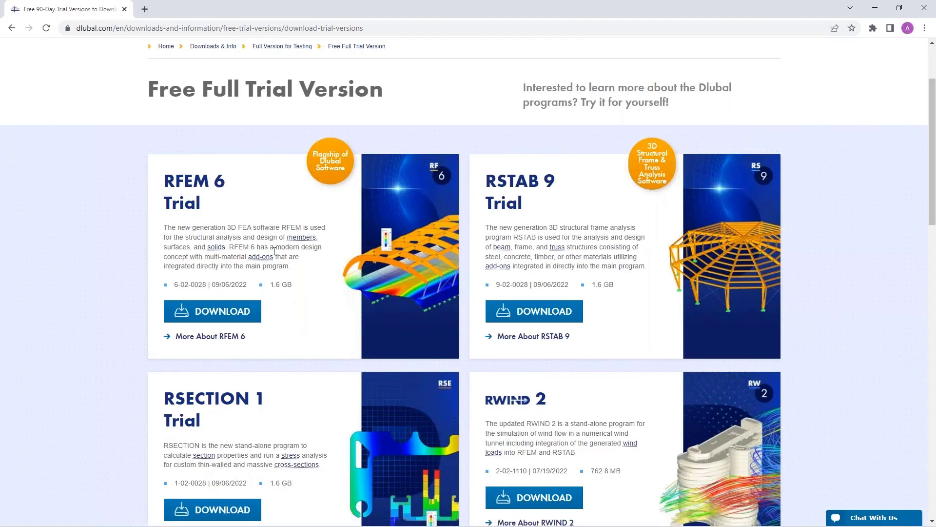
scroll(274, 251, up, 1)
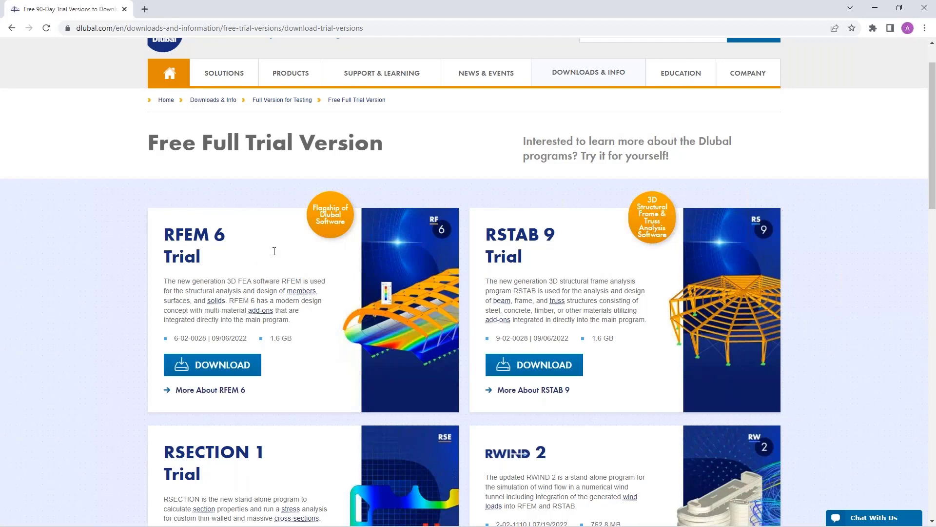
scroll(274, 254, up, 1)
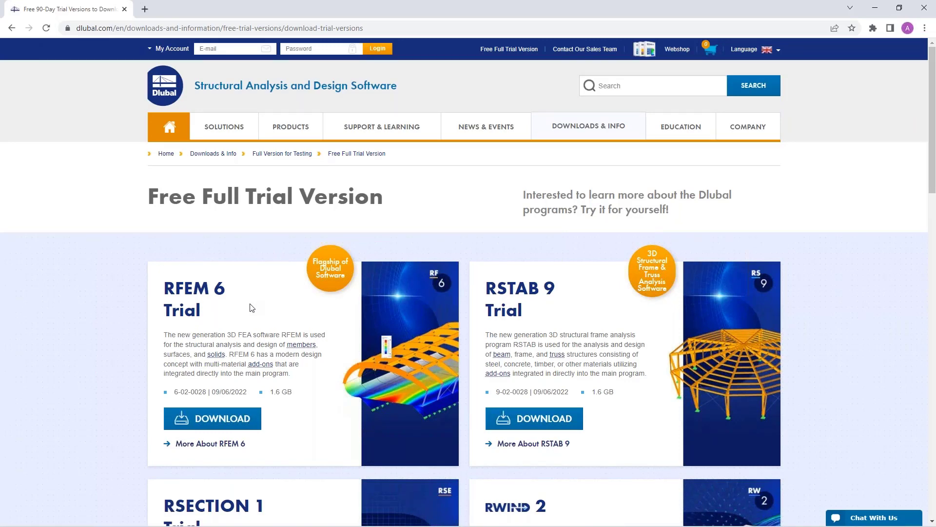
scroll(252, 308, down, 4)
scroll(251, 307, up, 5)
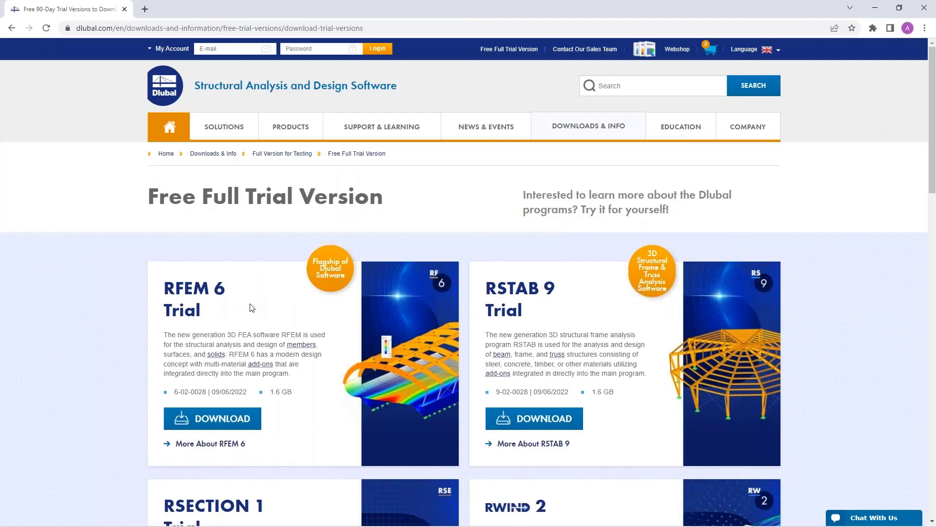